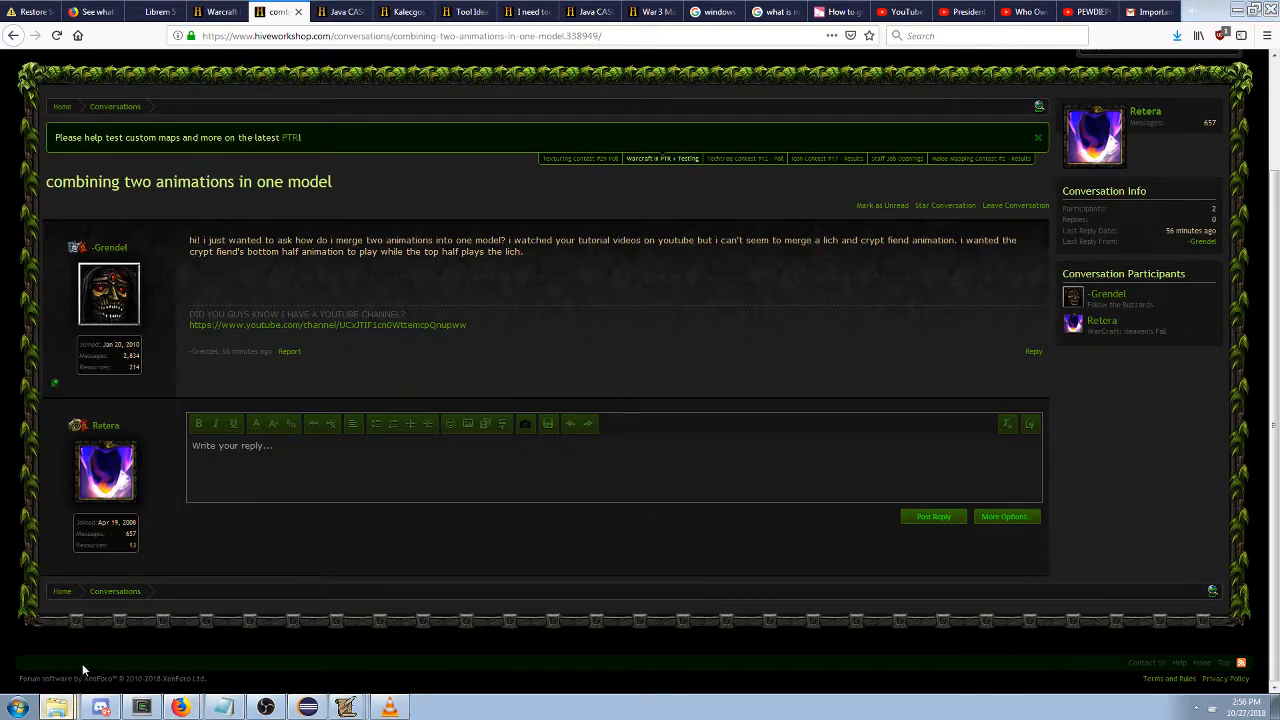
Launch MatrixEater3D.exe from the MatrixEaterV1.20.4 folder and enlarge its window to fill most of the screen.
left_click(57, 707)
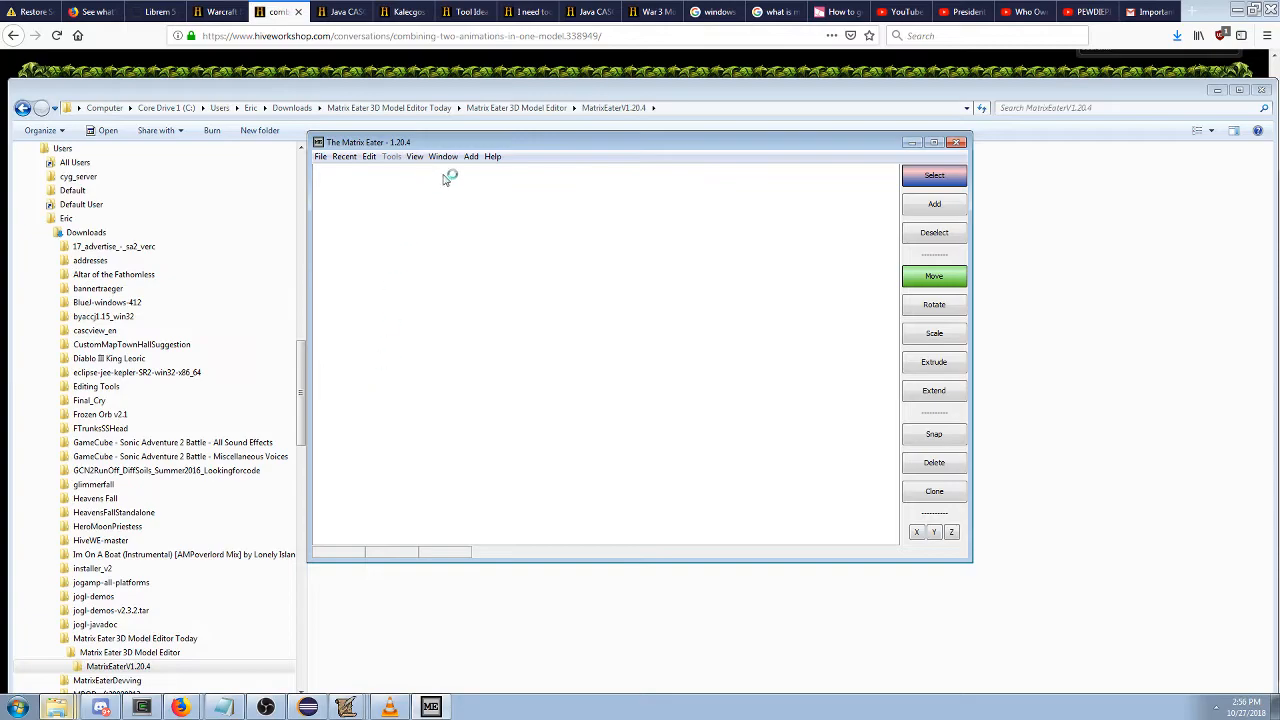
left_click_drag(556, 146, 837, 266)
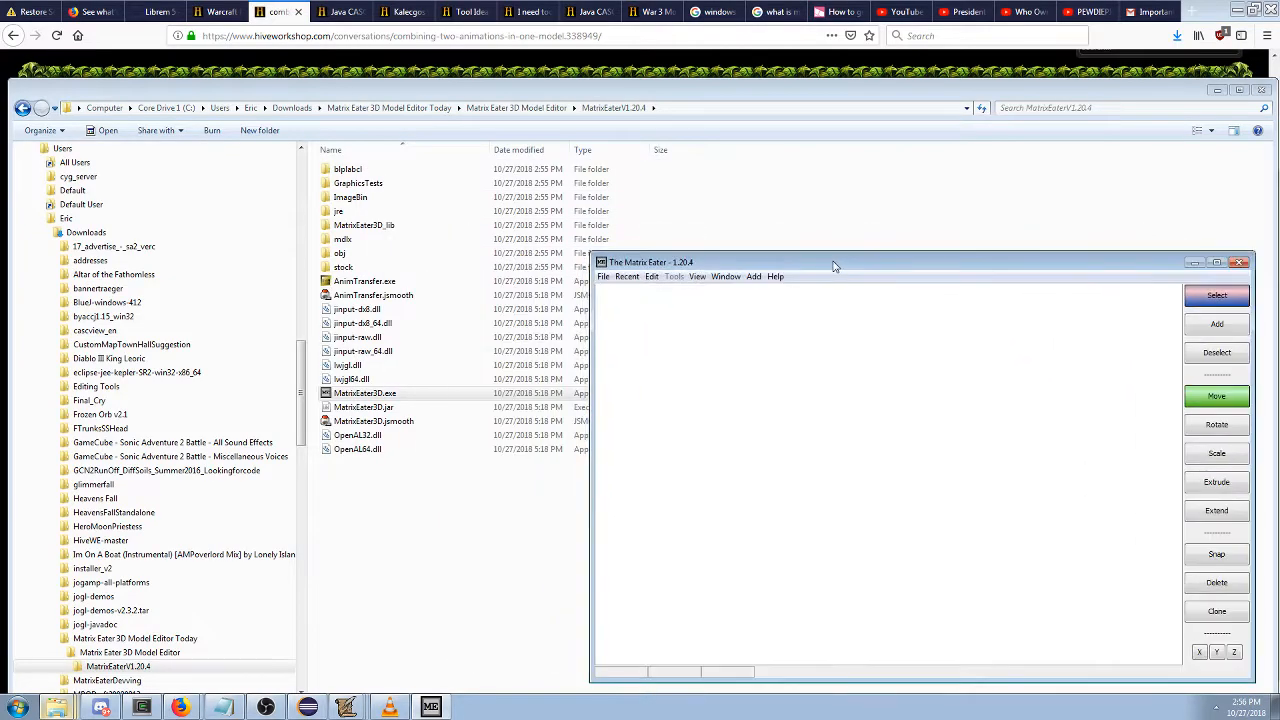
left_click_drag(591, 254, 194, 21)
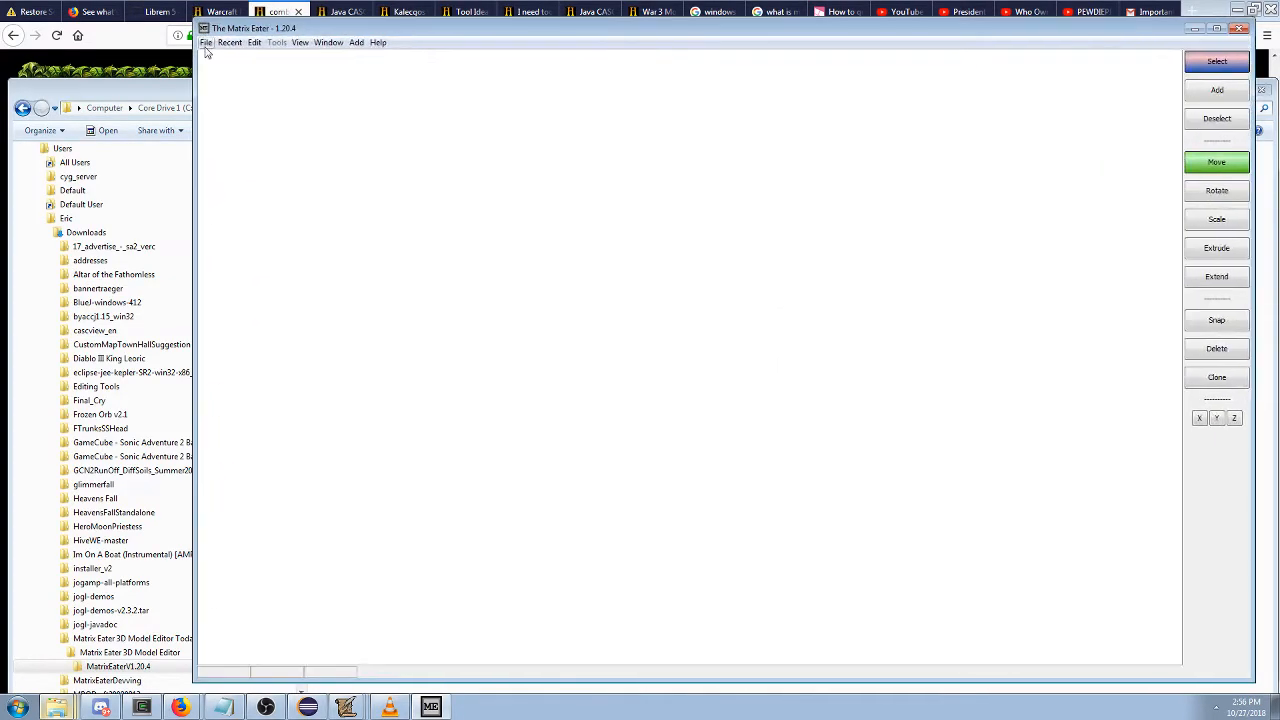
Fetch the Undead melee Crypt Fiend unit from the game data, including its portrait.
left_click(206, 42)
mouse_move(355, 88)
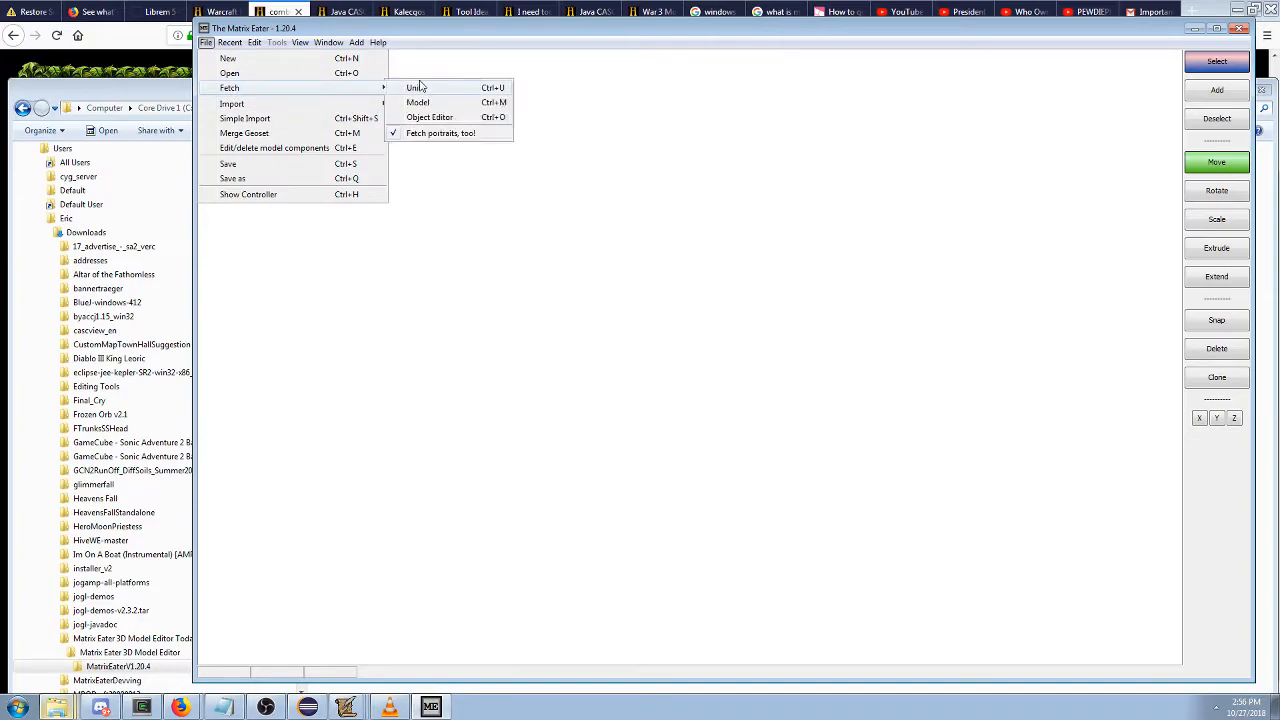
key("ctrl+u")
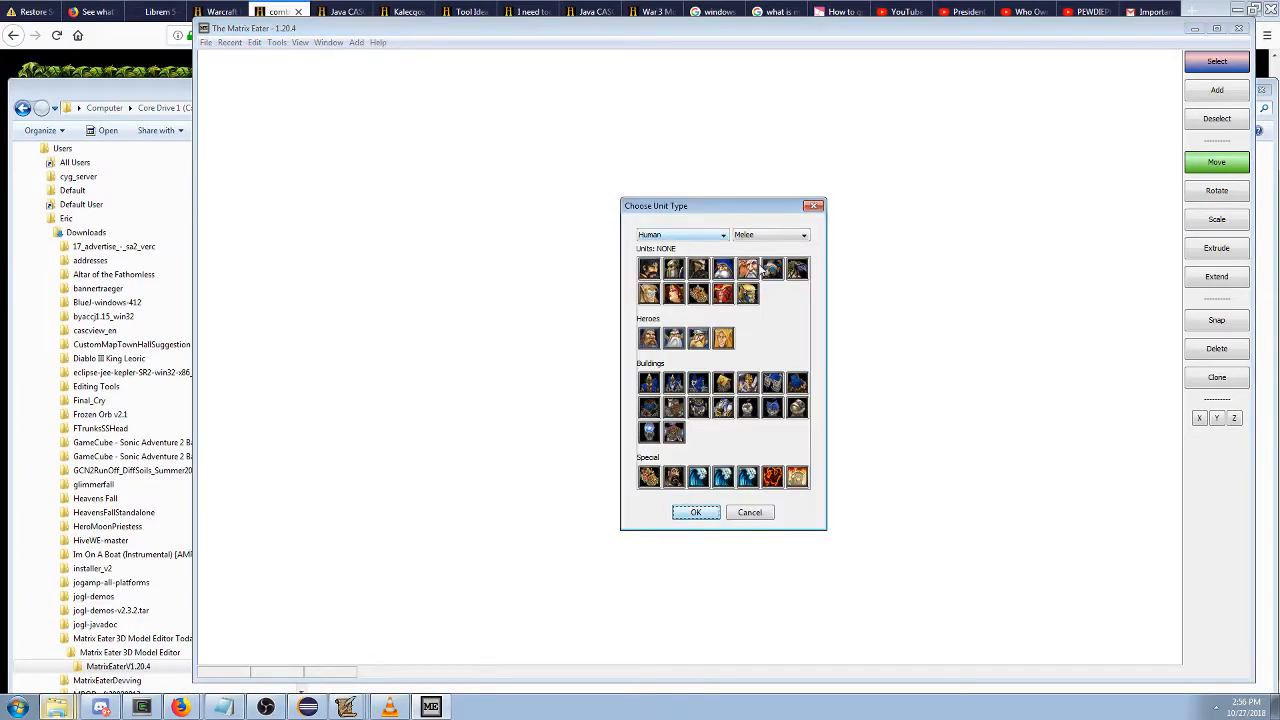
left_click(660, 238)
left_click(655, 279)
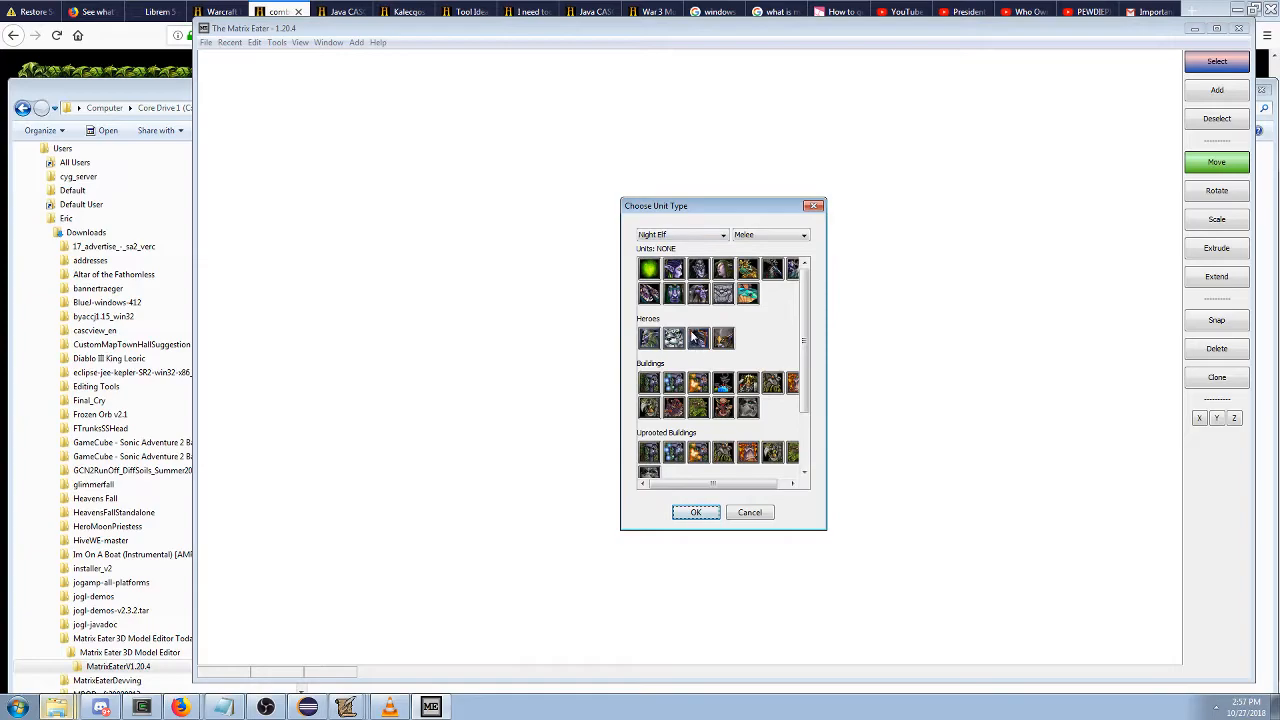
left_click(676, 236)
left_click(684, 268)
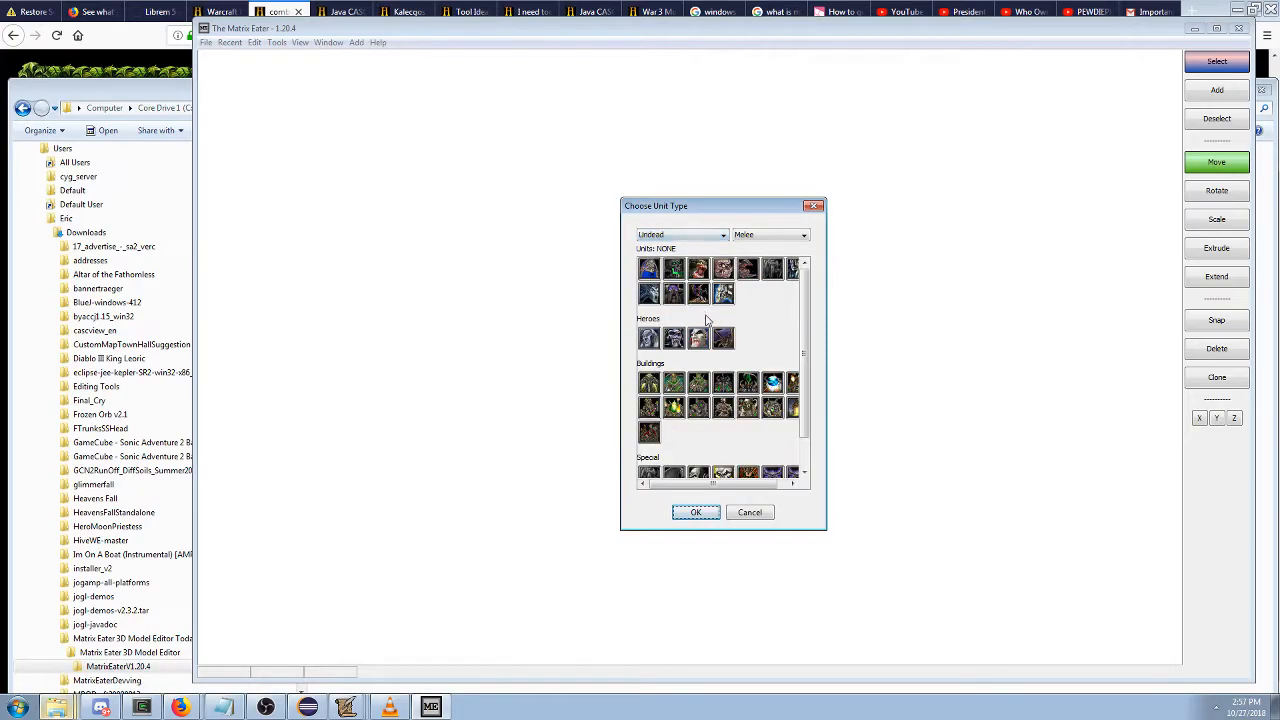
left_click(772, 272)
left_click(695, 512)
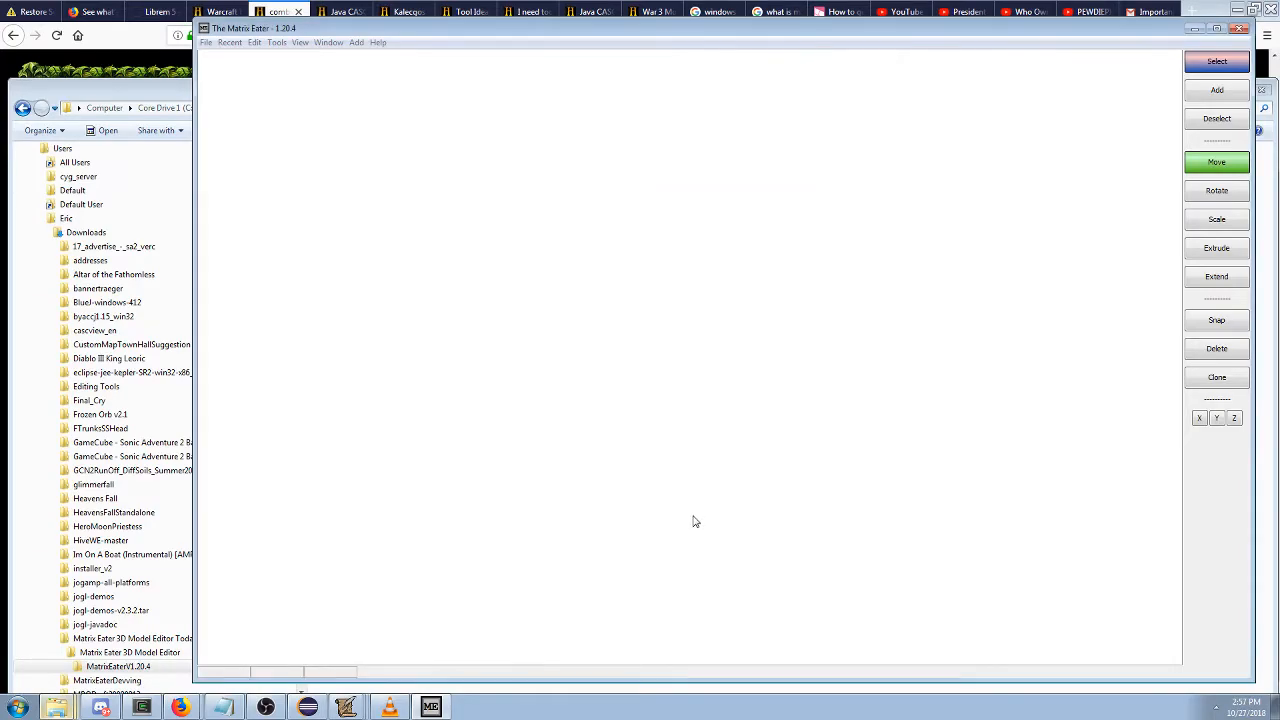
Fetch the "Kel'Thuzad (Lich), Lich" model from the game's model list.
left_click(206, 42)
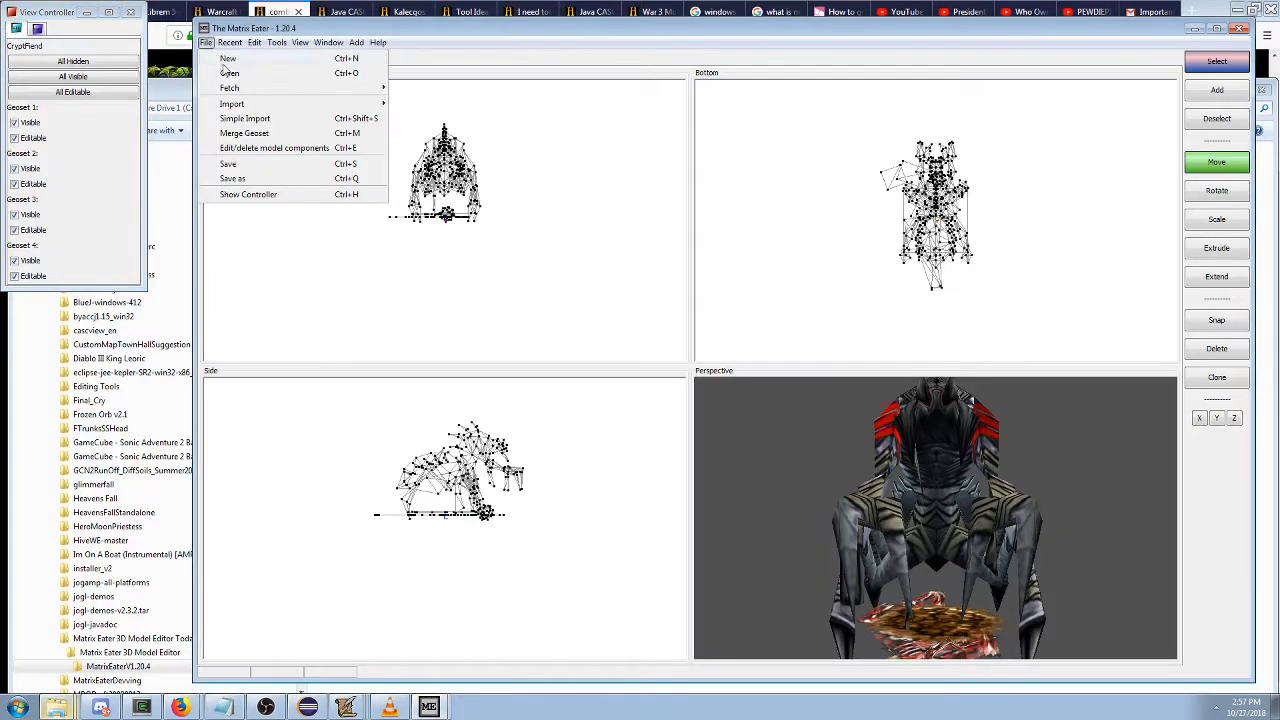
mouse_move(364, 90)
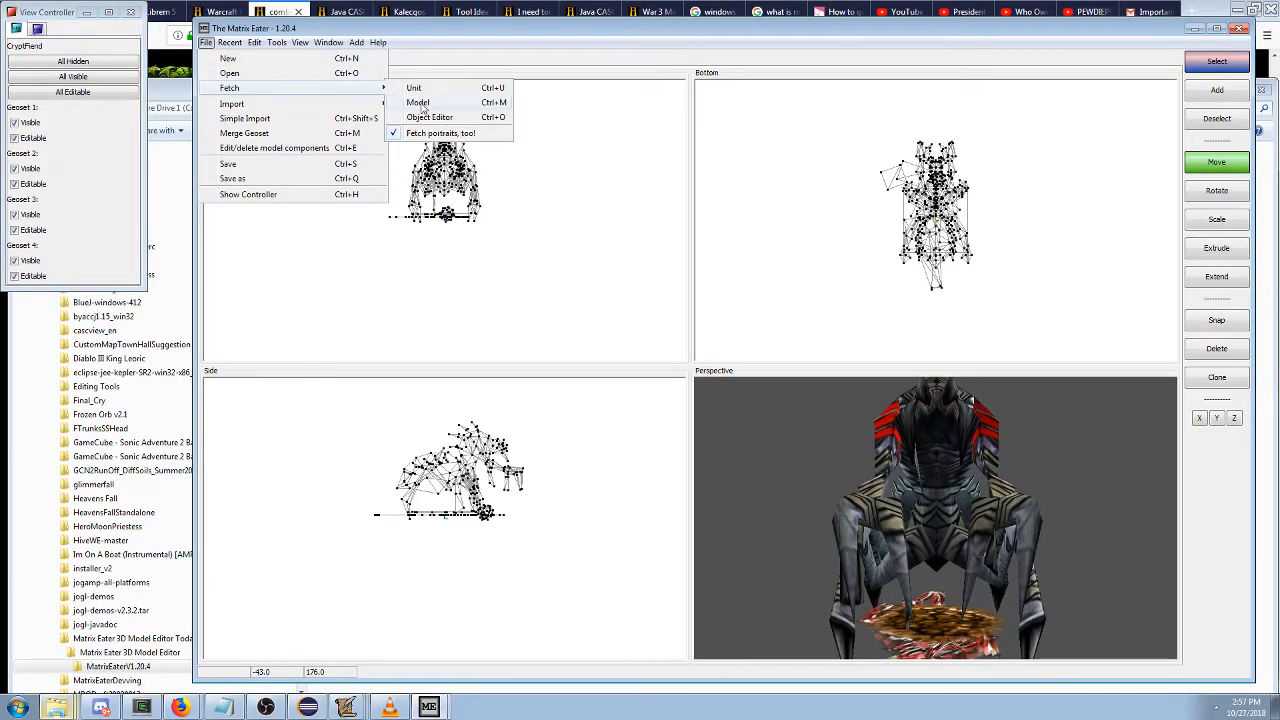
left_click(423, 104)
left_click(660, 311)
scroll(684, 203, "down", 20)
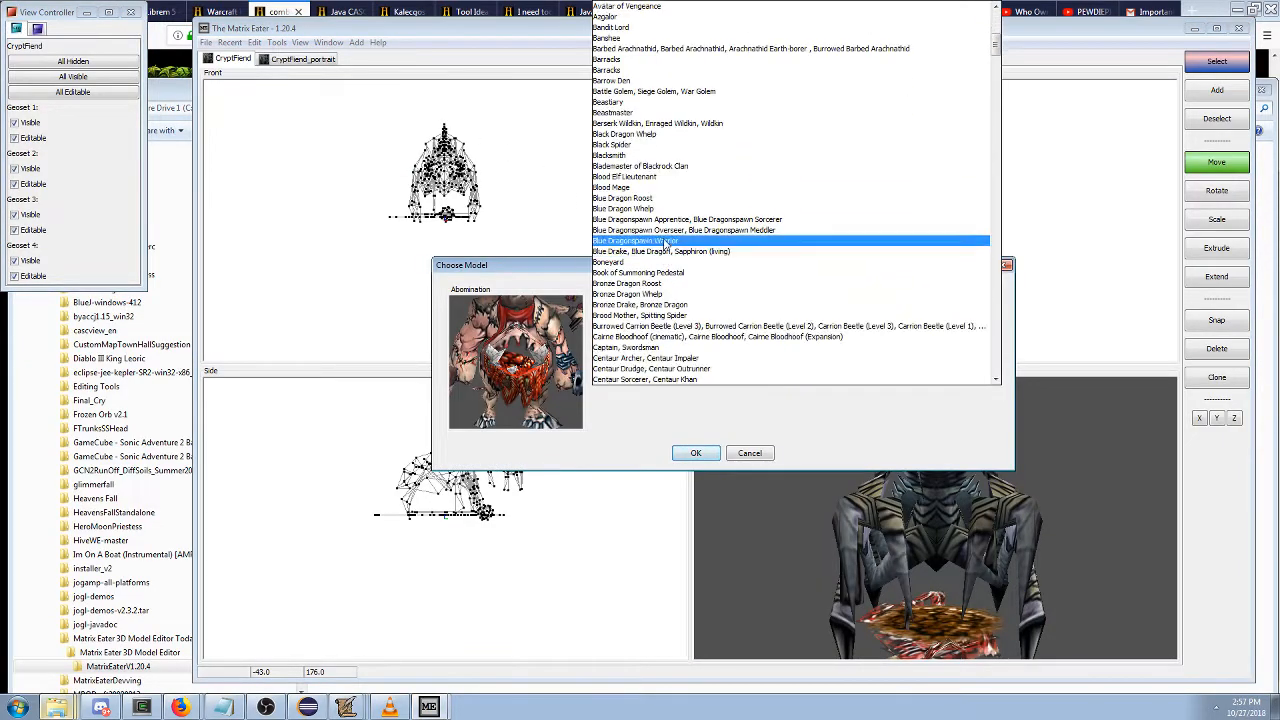
scroll(684, 203, "down", 20)
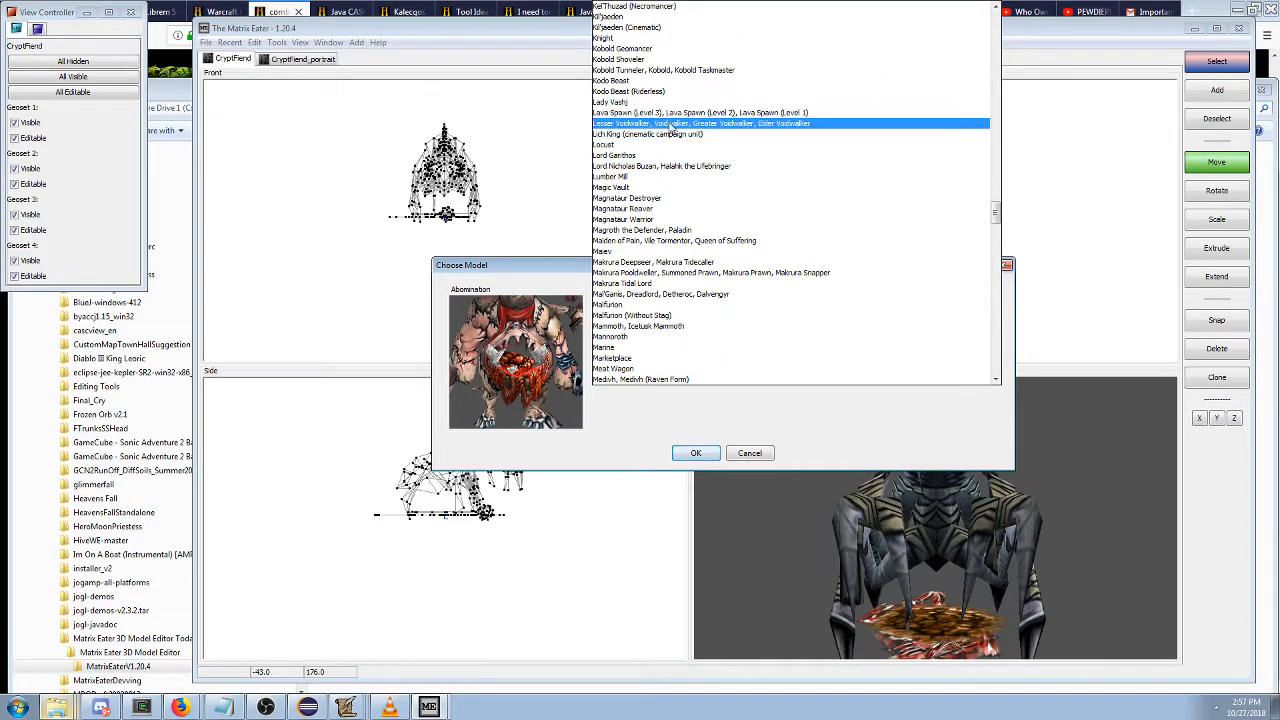
mouse_move(996, 214)
left_mouse_down()
mouse_move(996, 246)
mouse_move(996, 199)
left_mouse_up()
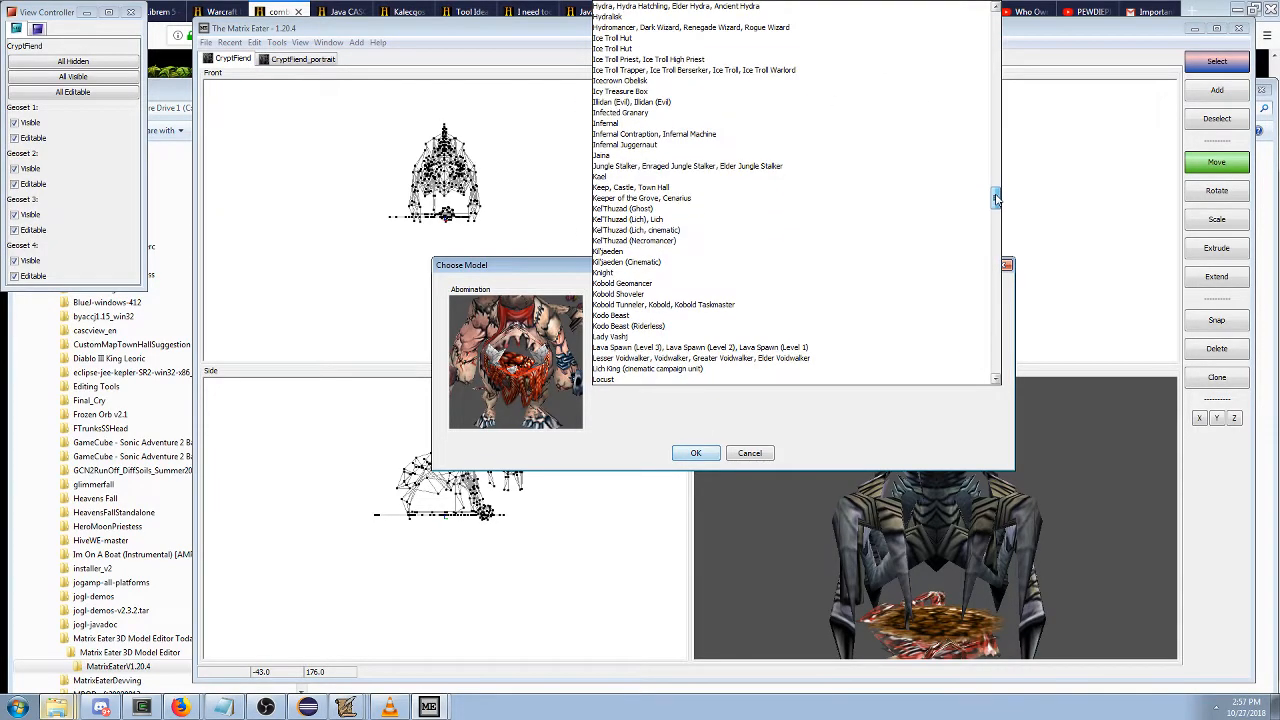
left_click(720, 219)
left_click(692, 454)
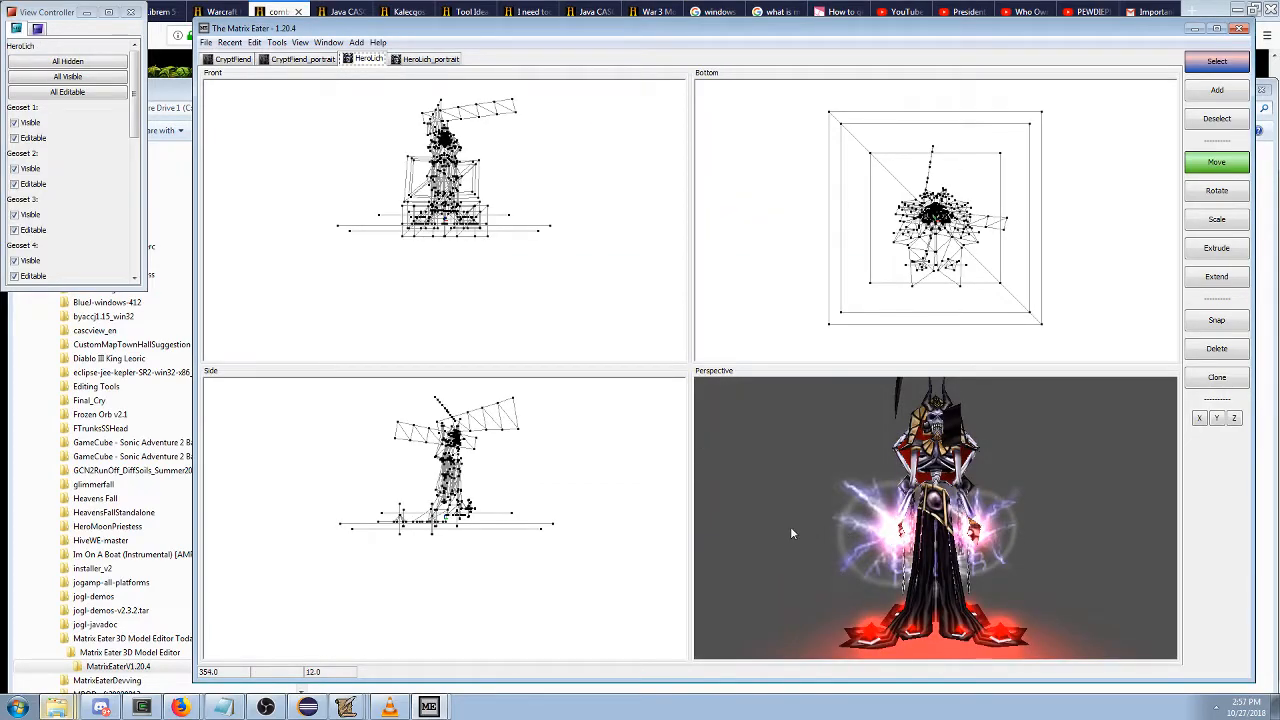
Make the View Controller window taller and delete the large flat ground planes beneath the Lich.
scroll(394, 166, "up", 5)
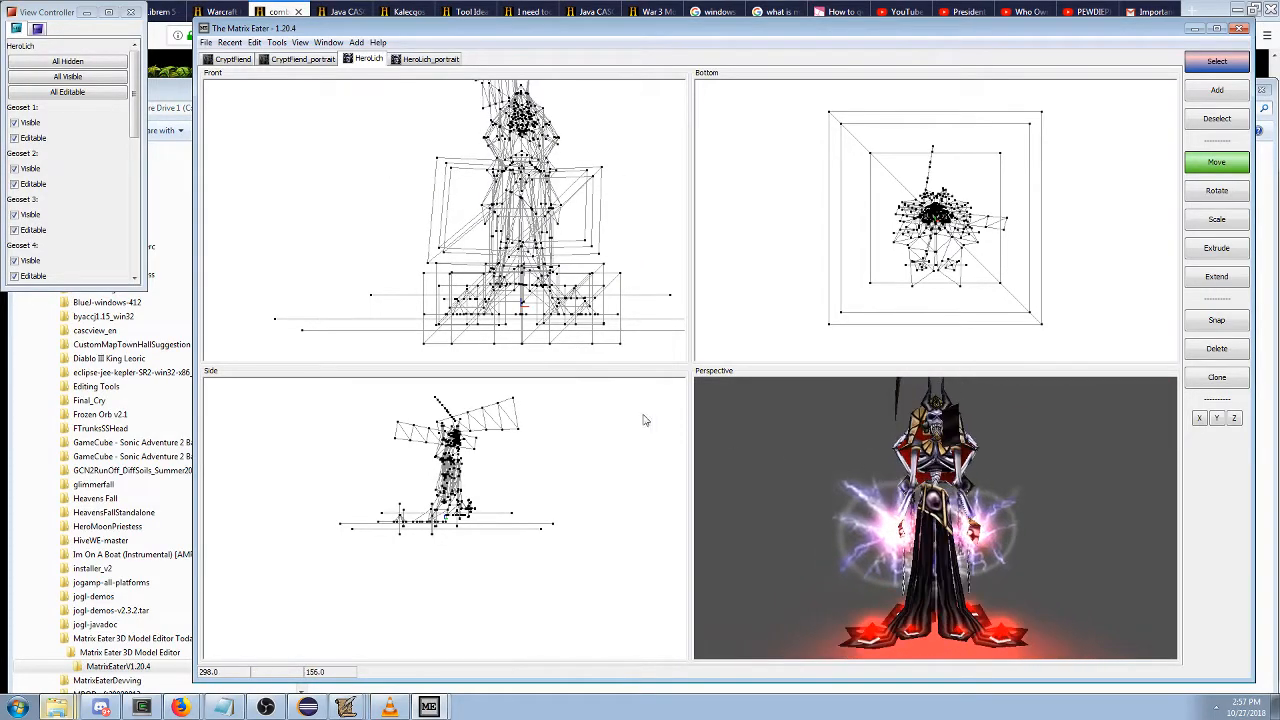
left_click(51, 289)
left_click_drag(51, 289, 51, 521)
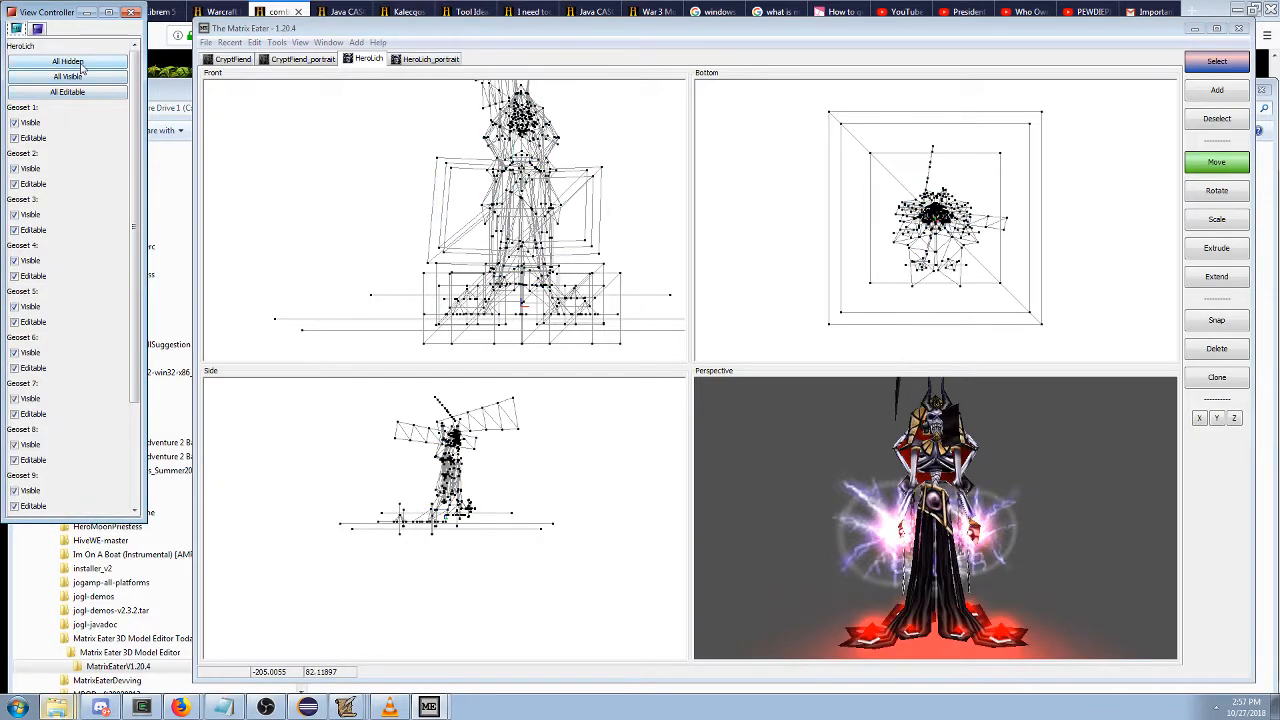
middle_click_drag(865, 472, 962, 412)
middle_click_drag(471, 478, 474, 436)
left_click_drag(492, 446, 631, 548)
key("Delete")
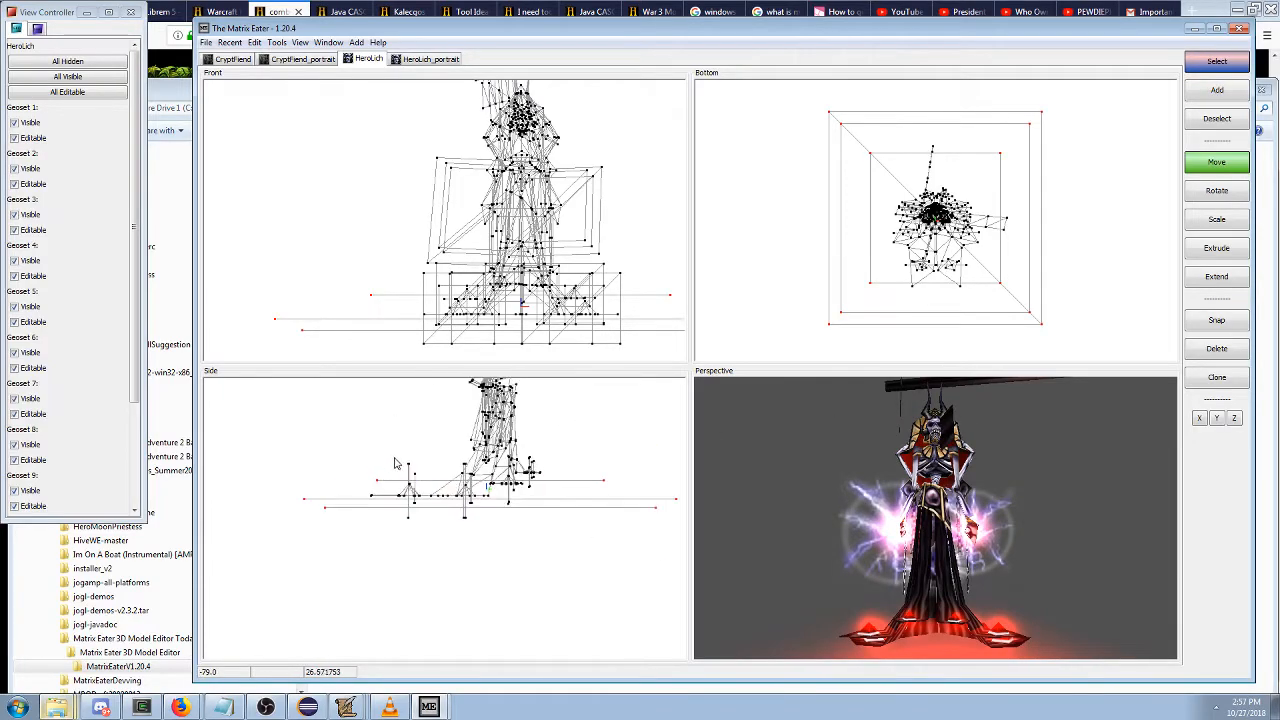
Delete the lower robe and the spikes around its hem from the Lich, keeping the upper body.
middle_click_drag(880, 505, 991, 517)
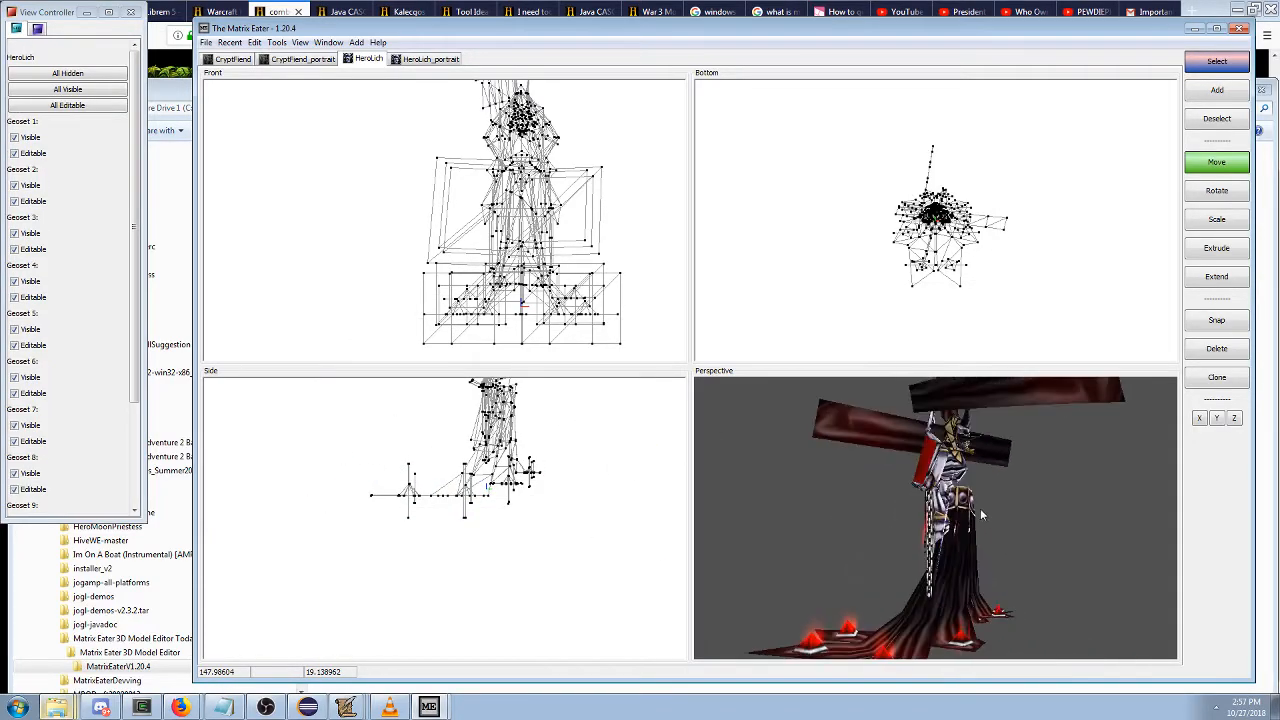
scroll(389, 476, "up", 2)
left_click_drag(290, 432, 476, 568)
left_click_drag(484, 458, 606, 600, "shift")
scroll(562, 472, "up", 2)
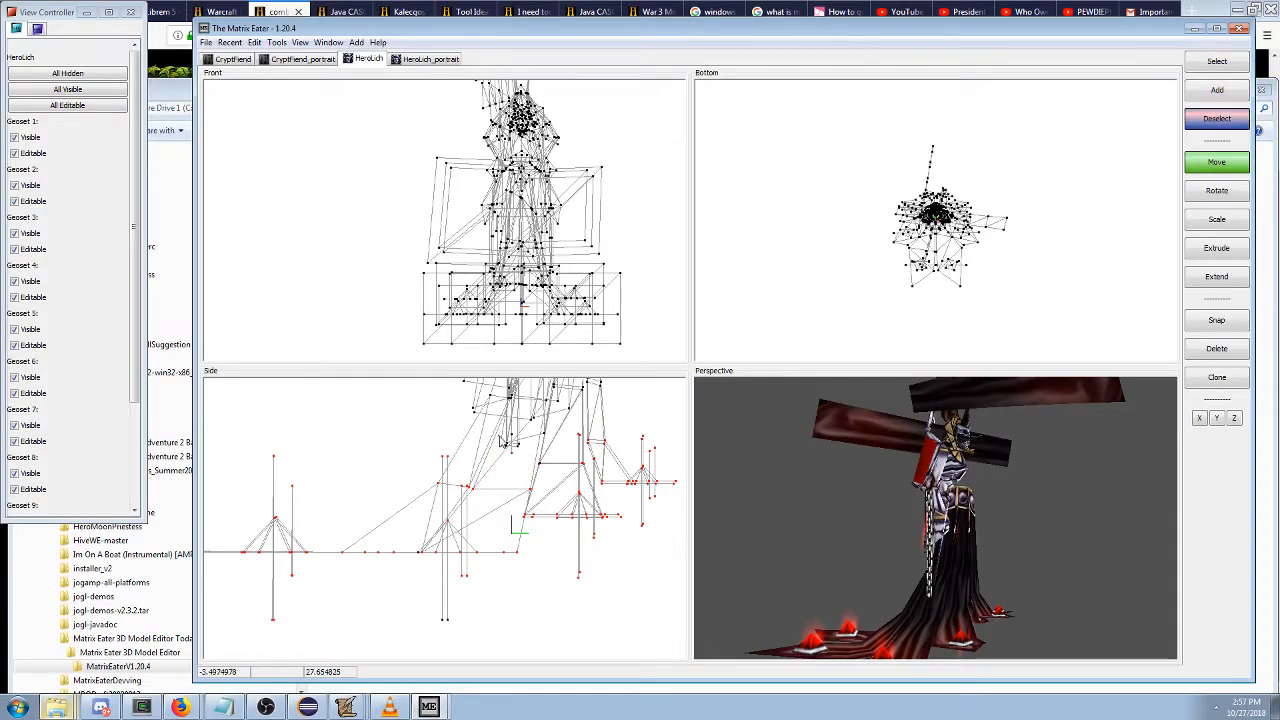
scroll(530, 470, "down", 2)
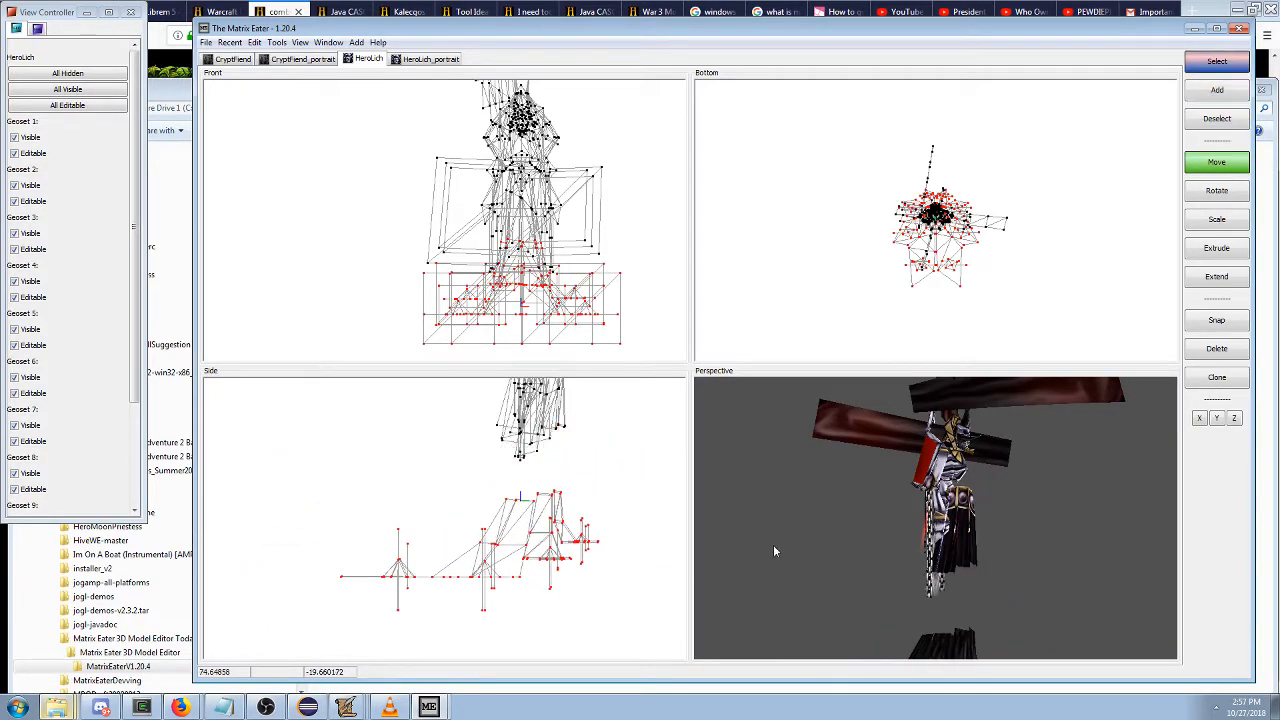
key("Delete")
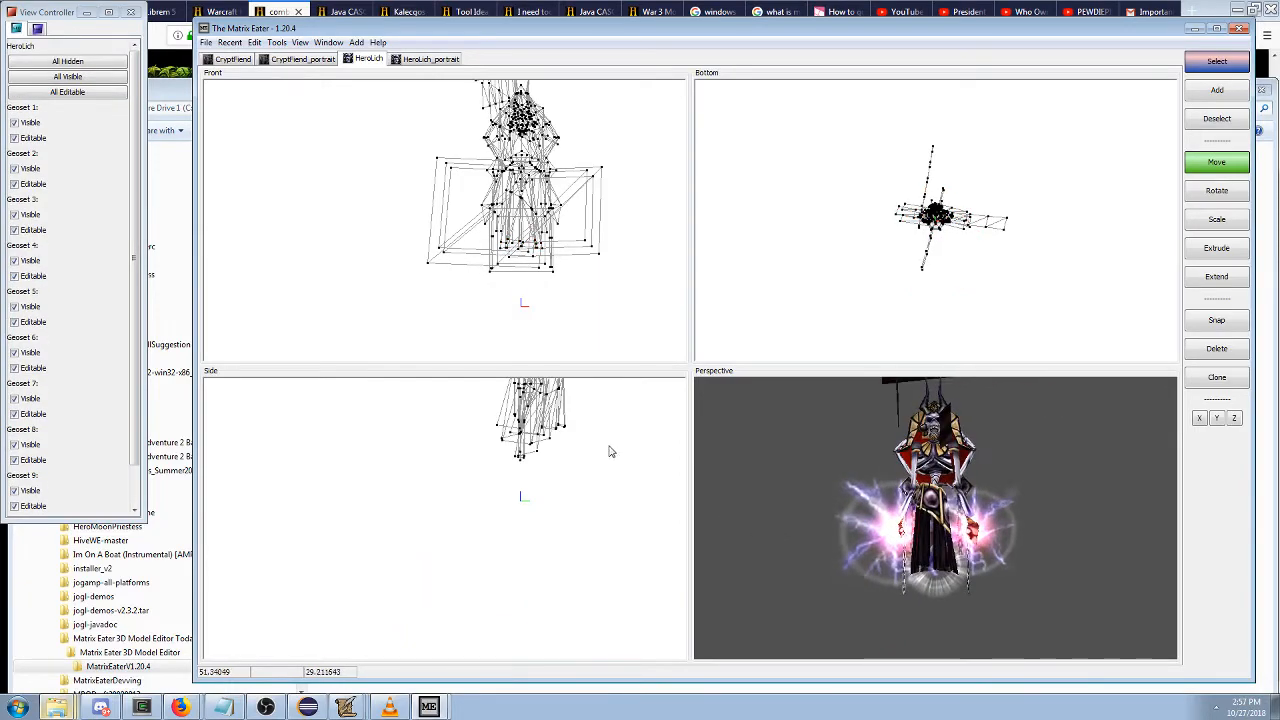
Select the outer robe strips hanging below the Lich's waist, excluding stray vertices, and delete them.
scroll(531, 231, "up", 3)
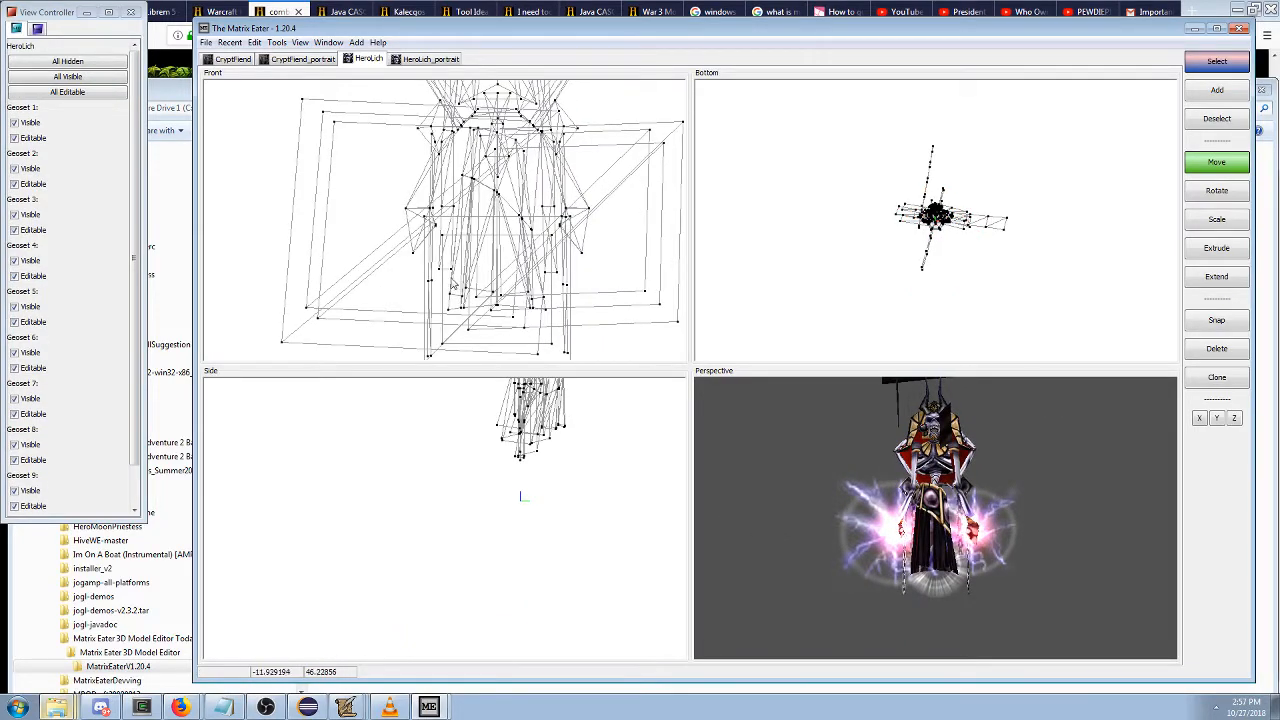
key("shift")
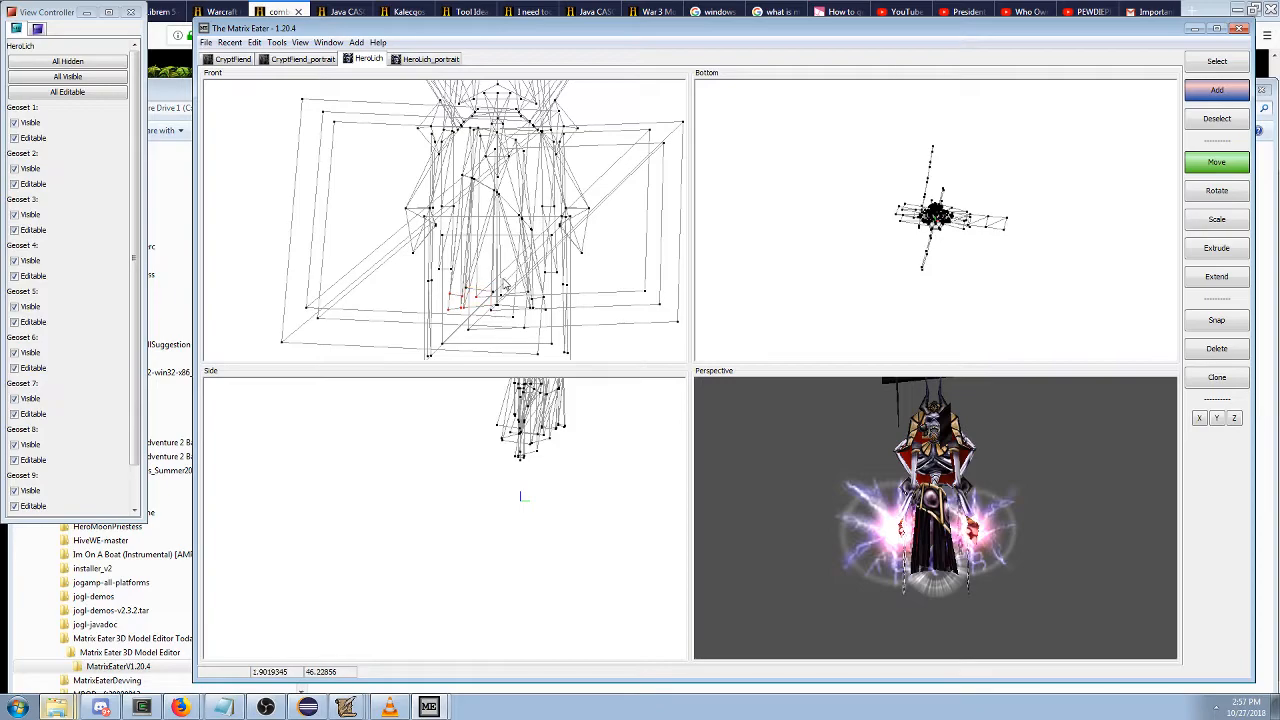
scroll(508, 308, "up", 2)
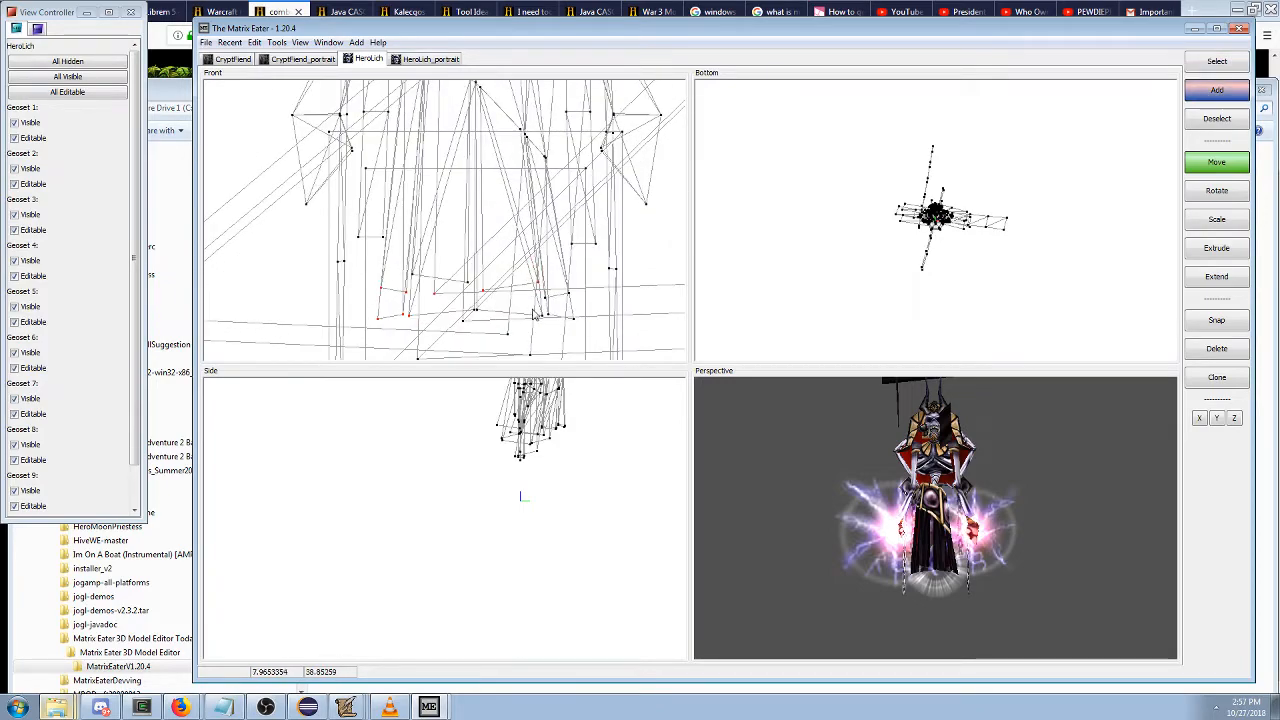
left_click_drag(594, 337, 594, 336)
scroll(590, 334, "down", 3)
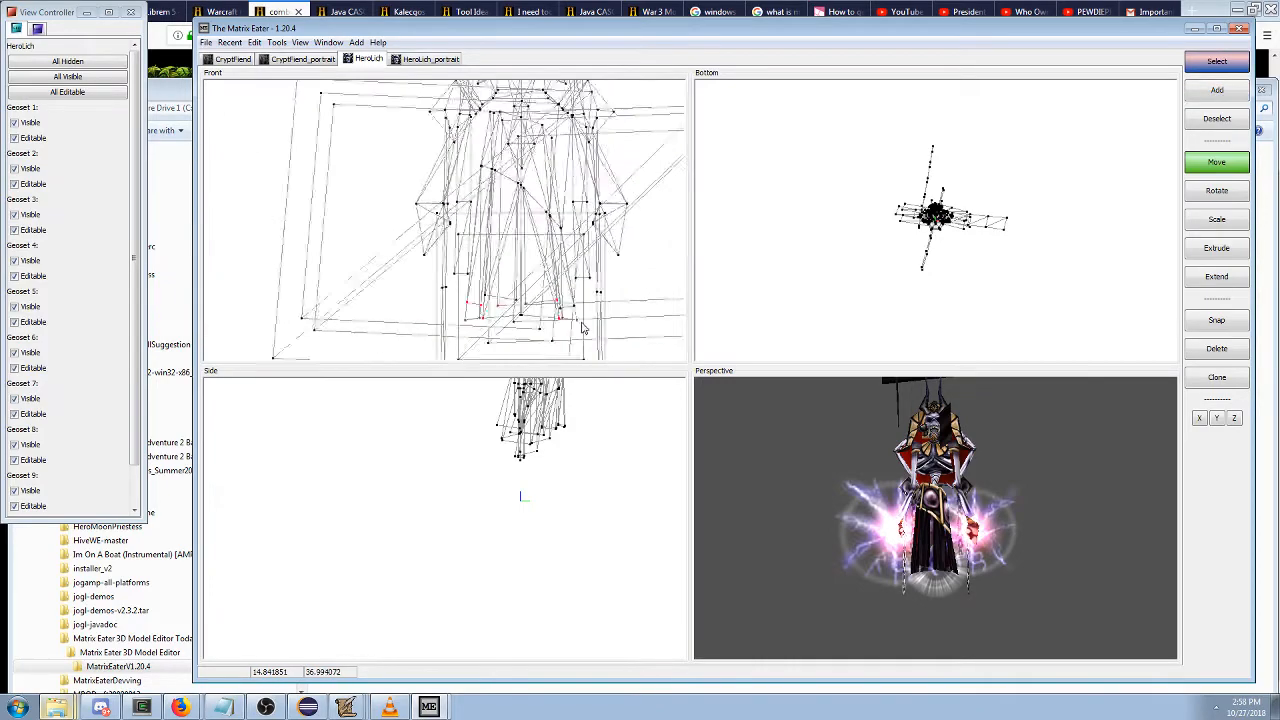
key("shift")
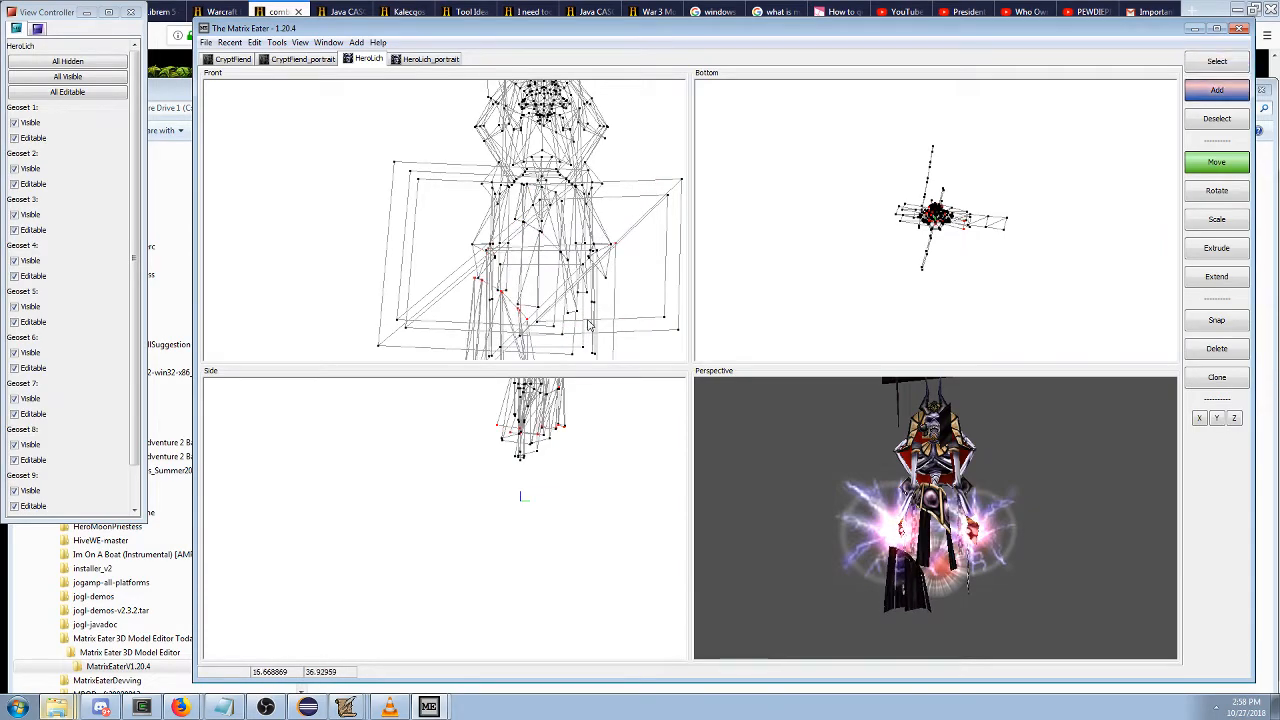
right_click_drag(563, 330, 568, 317)
key("ctrl")
scroll(513, 313, "up", 2)
key("ctrl")
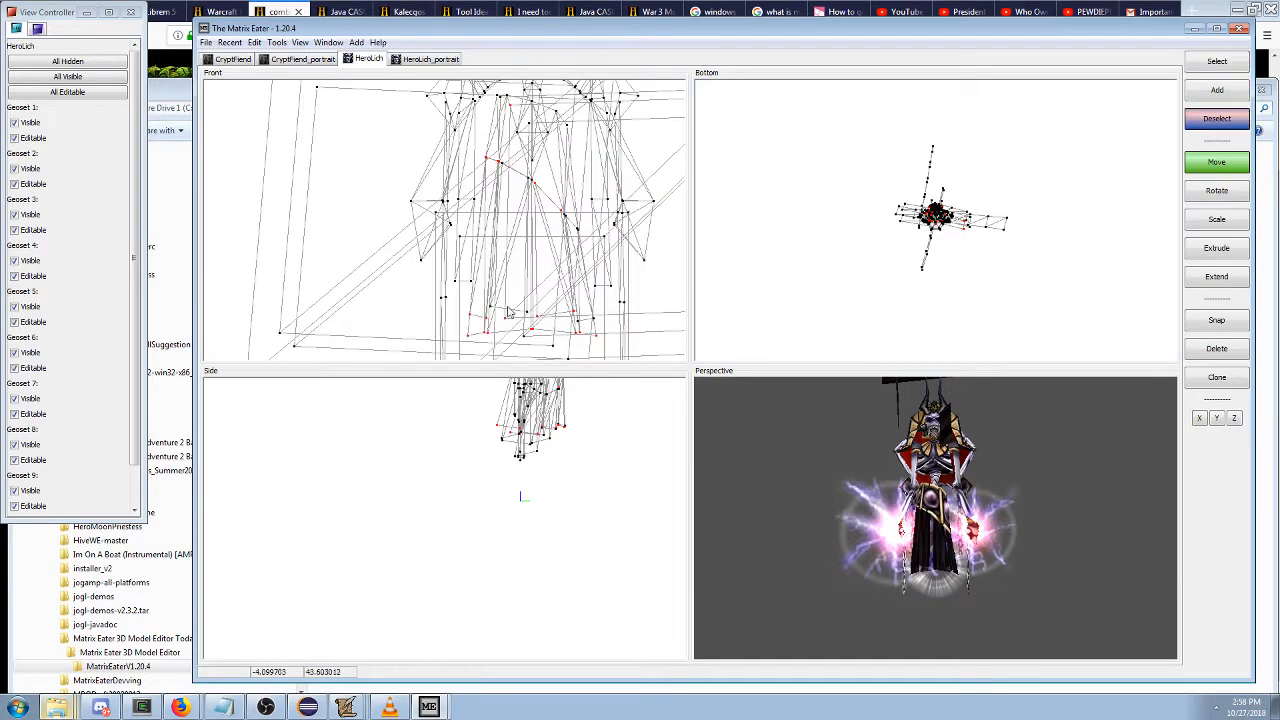
scroll(517, 335, "down", 3)
key("ctrl")
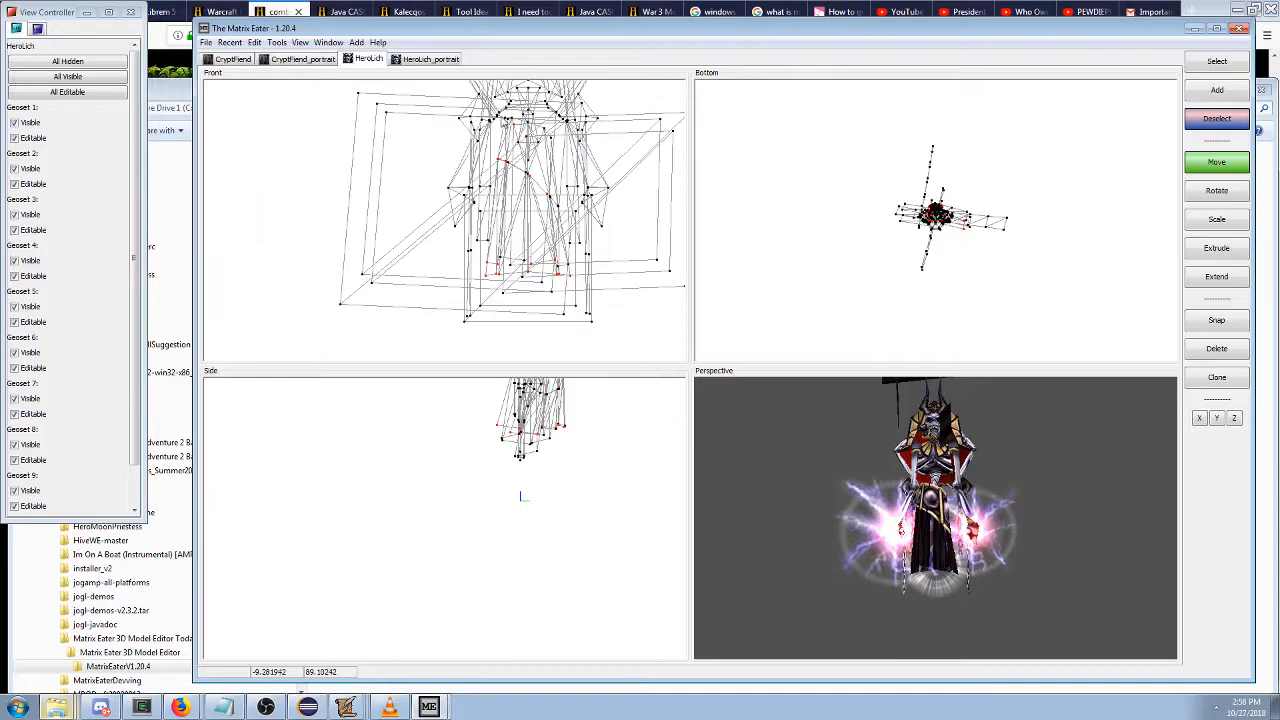
right_click_drag(505, 122, 396, 172)
left_click_drag(867, 462, 877, 471)
right_click_drag(470, 274, 412, 252)
left_click_drag(750, 480, 688, 410)
Delete the last narrow cloth strip hanging from the Lich's belt.
scroll(562, 268, "up", 2)
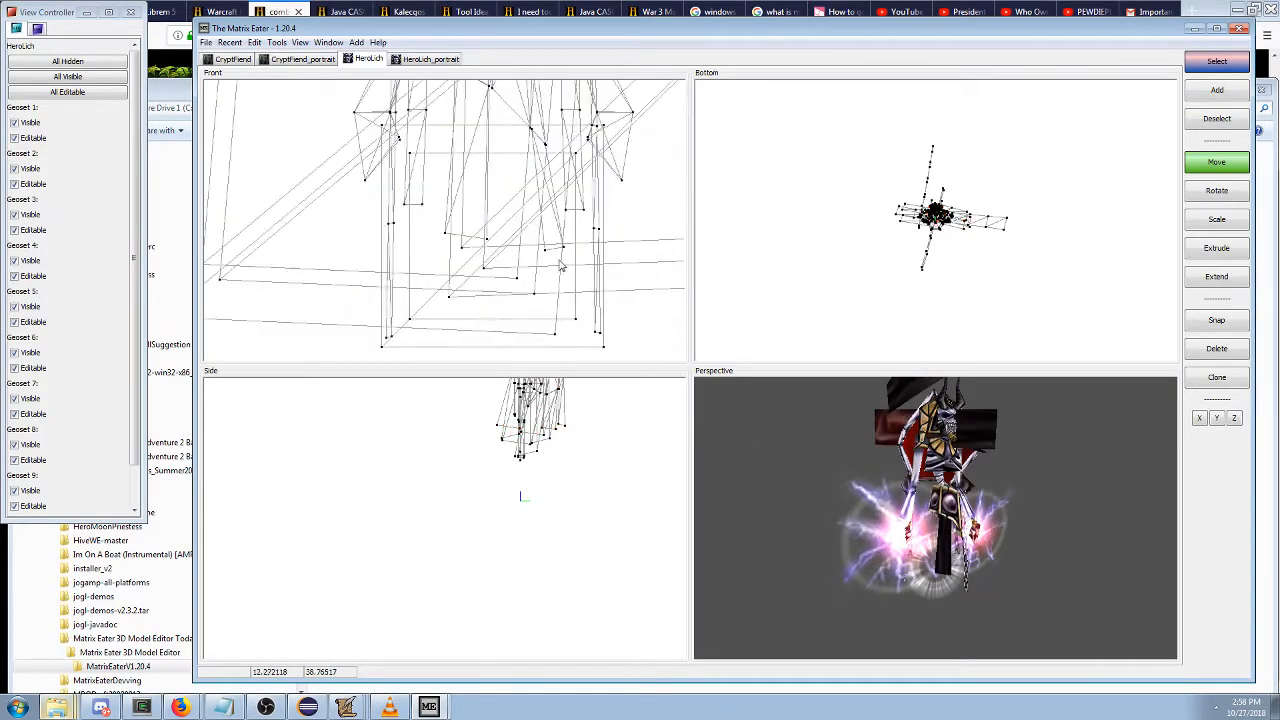
left_click_drag(577, 271, 577, 270)
key("shift")
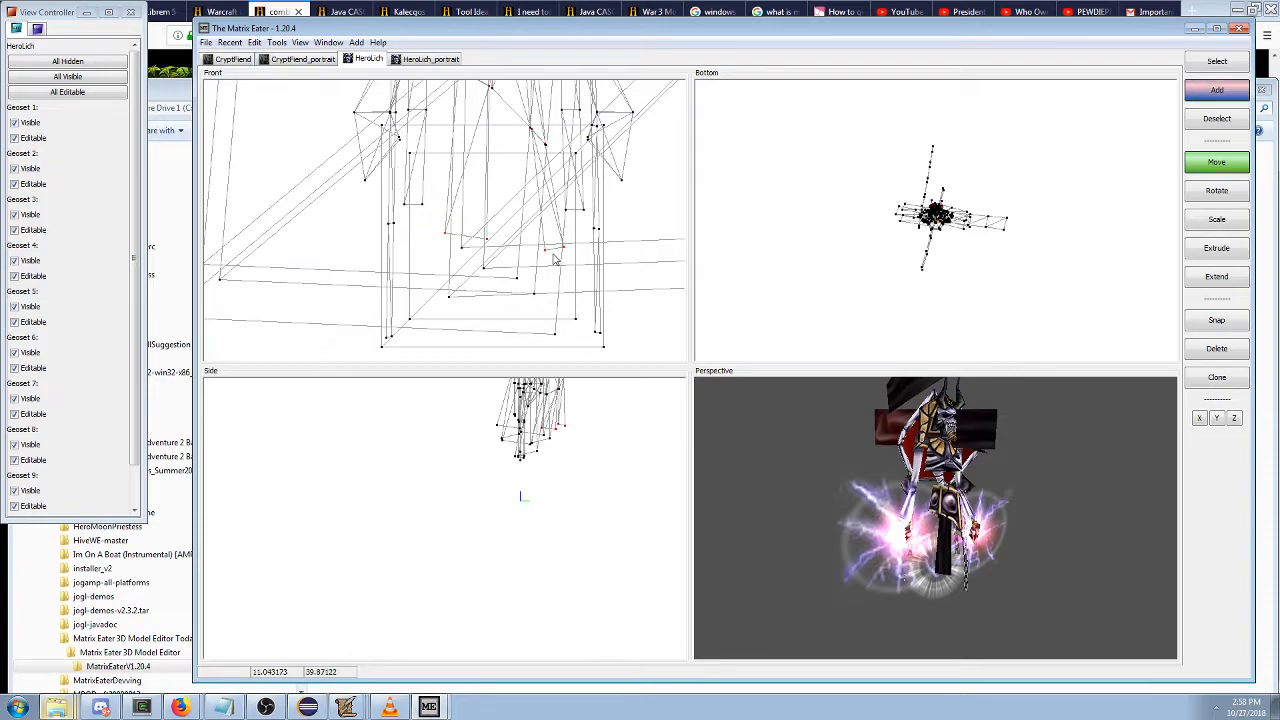
key("Delete")
left_click_drag(836, 443, 958, 468)
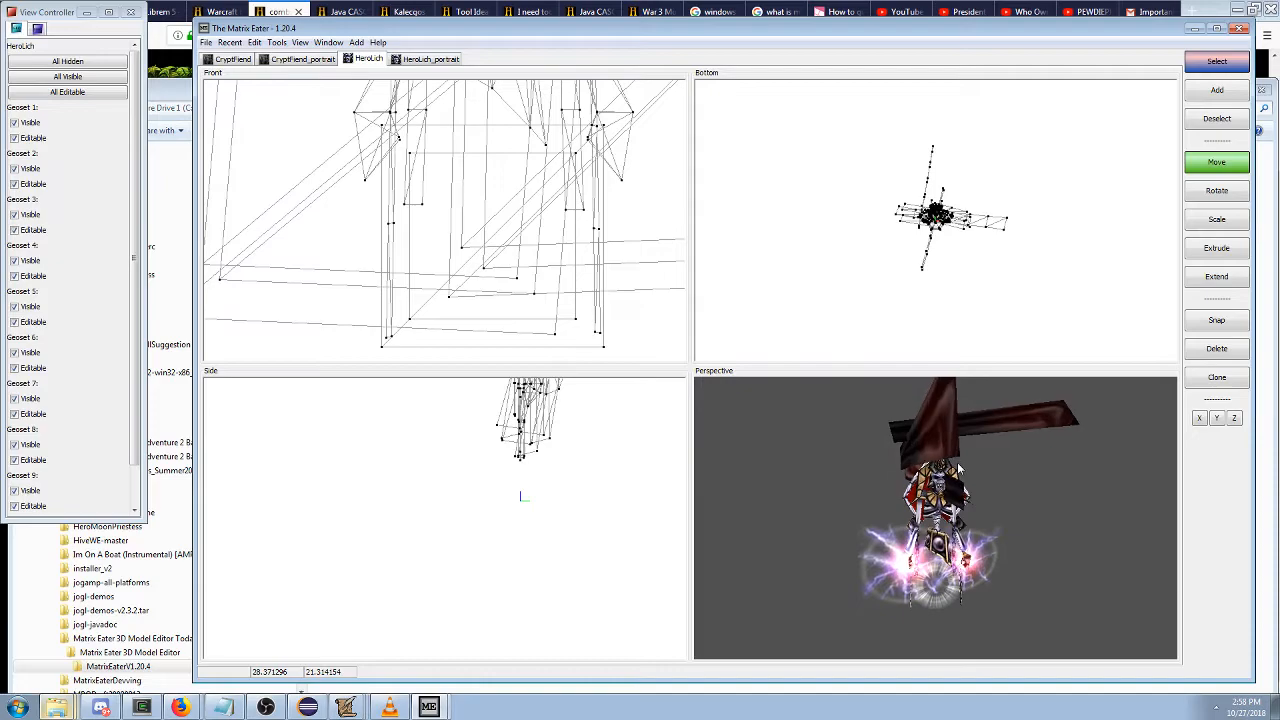
In the CryptFiend model, delete the upper body with its head, arms and back spikes, keeping the abdomen and legs.
left_click(238, 60)
left_click_drag(760, 452, 865, 455)
scroll(441, 456, "up", 5)
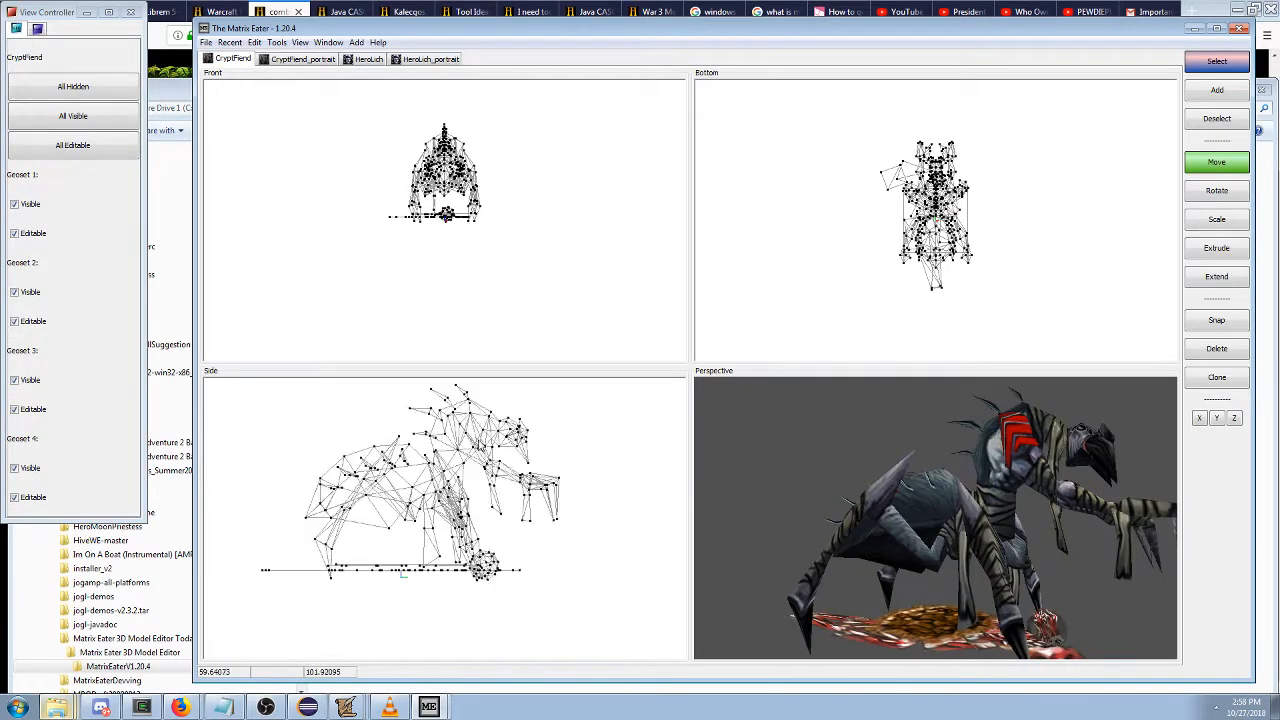
left_click_drag(325, 409, 452, 510)
scroll(429, 480, "down", 2)
middle_click_drag(429, 480, 418, 537)
left_click_drag(369, 414, 488, 533, "shift")
middle_click_drag(499, 546, 498, 452)
left_click_drag(466, 417, 624, 630, "shift")
scroll(434, 448, "up", 5)
left_click_drag(436, 440, 498, 520, "shift")
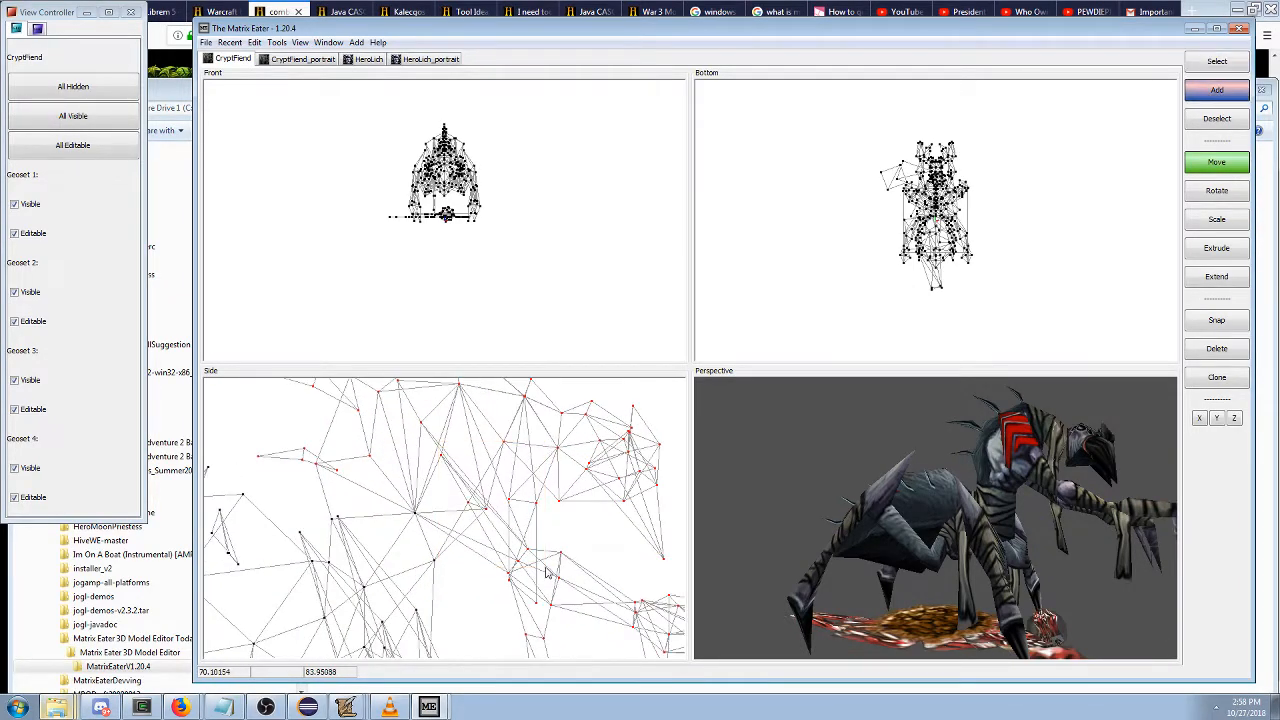
scroll(545, 555, "down", 5)
left_click_drag(444, 448, 512, 504, "shift")
right_click_drag(541, 529, 564, 503)
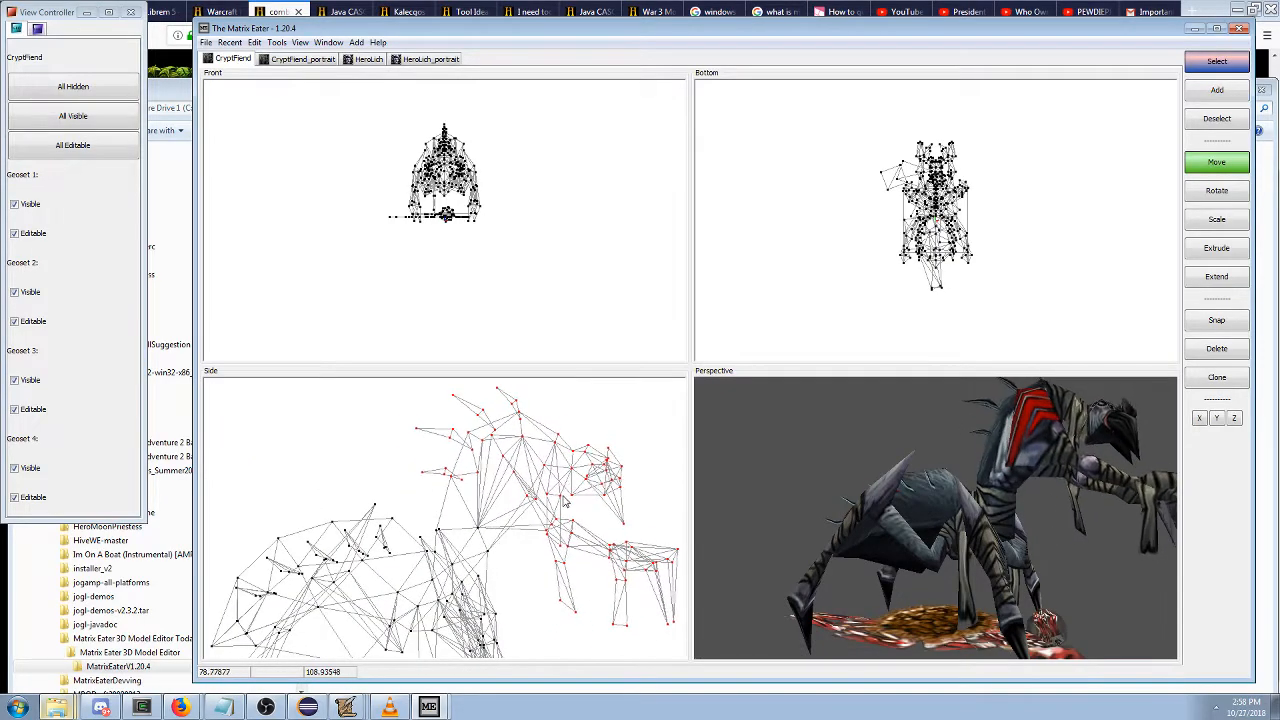
key("Delete")
left_click_drag(902, 566, 985, 496)
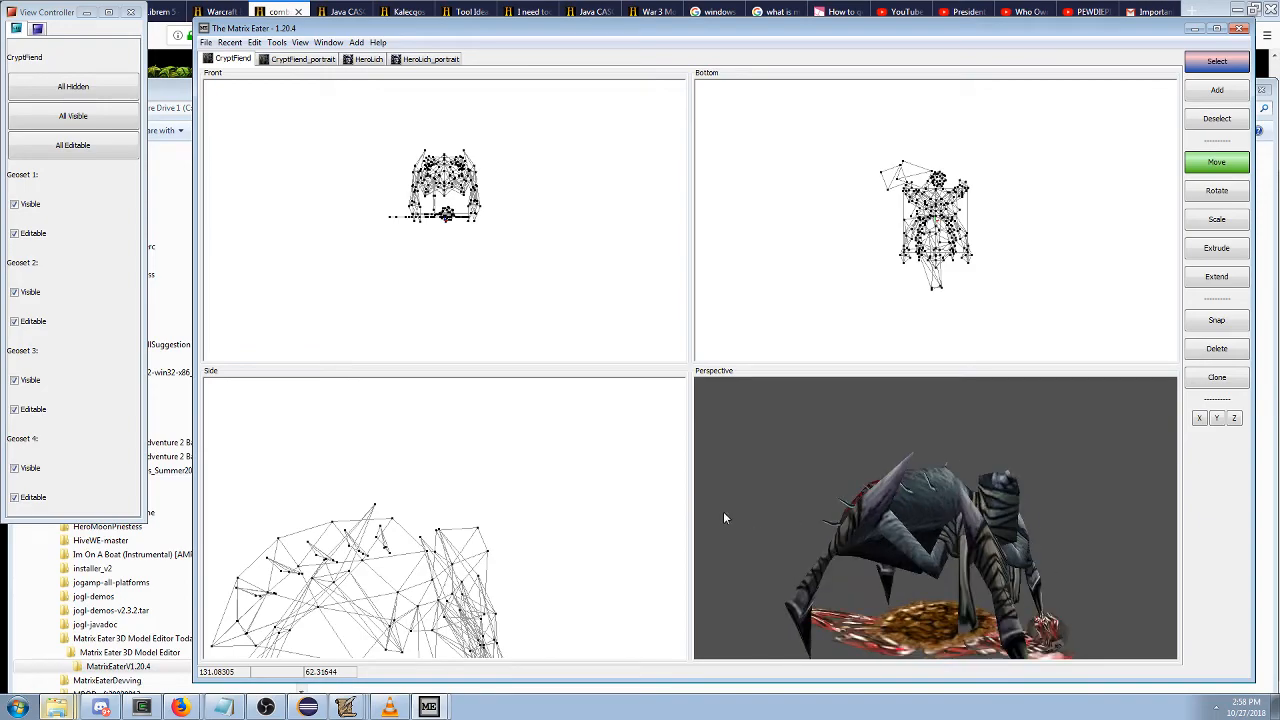
Select the vertices along the CryptFiend's upper front opening and view the matrices they are attached to.
scroll(443, 434, "up", 5)
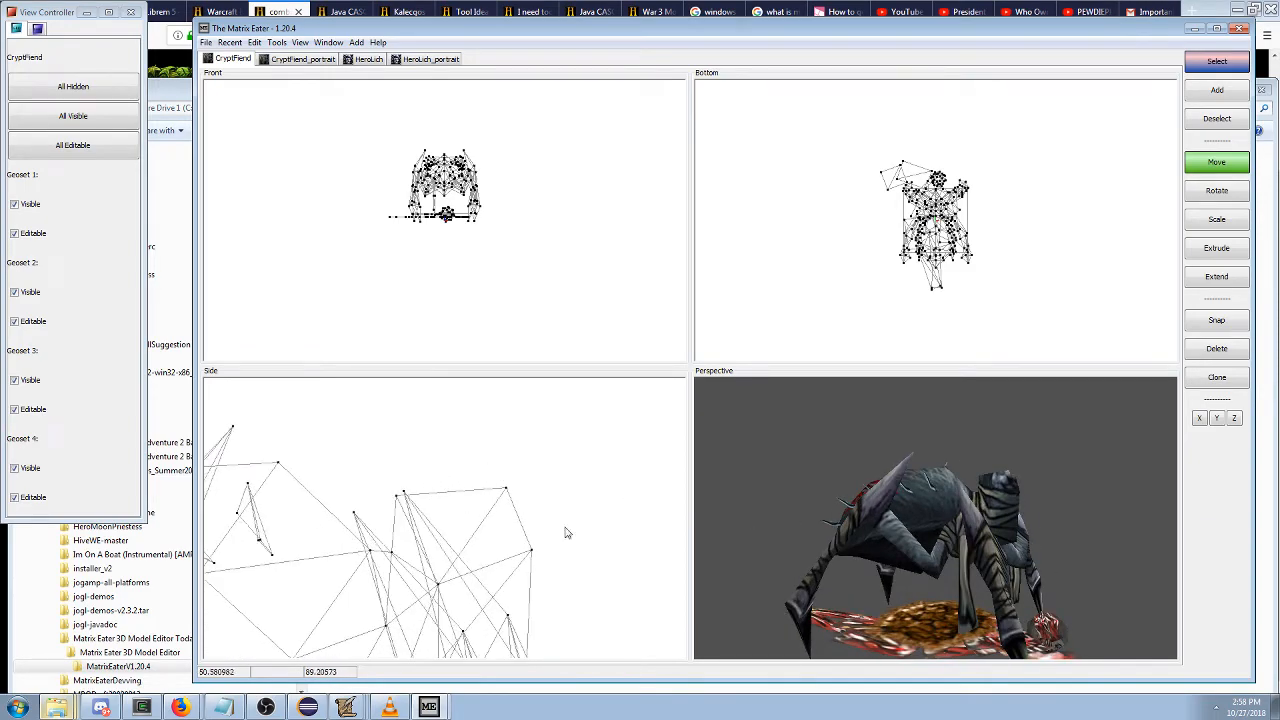
left_click_drag(462, 470, 556, 588, "shift")
left_click(276, 43)
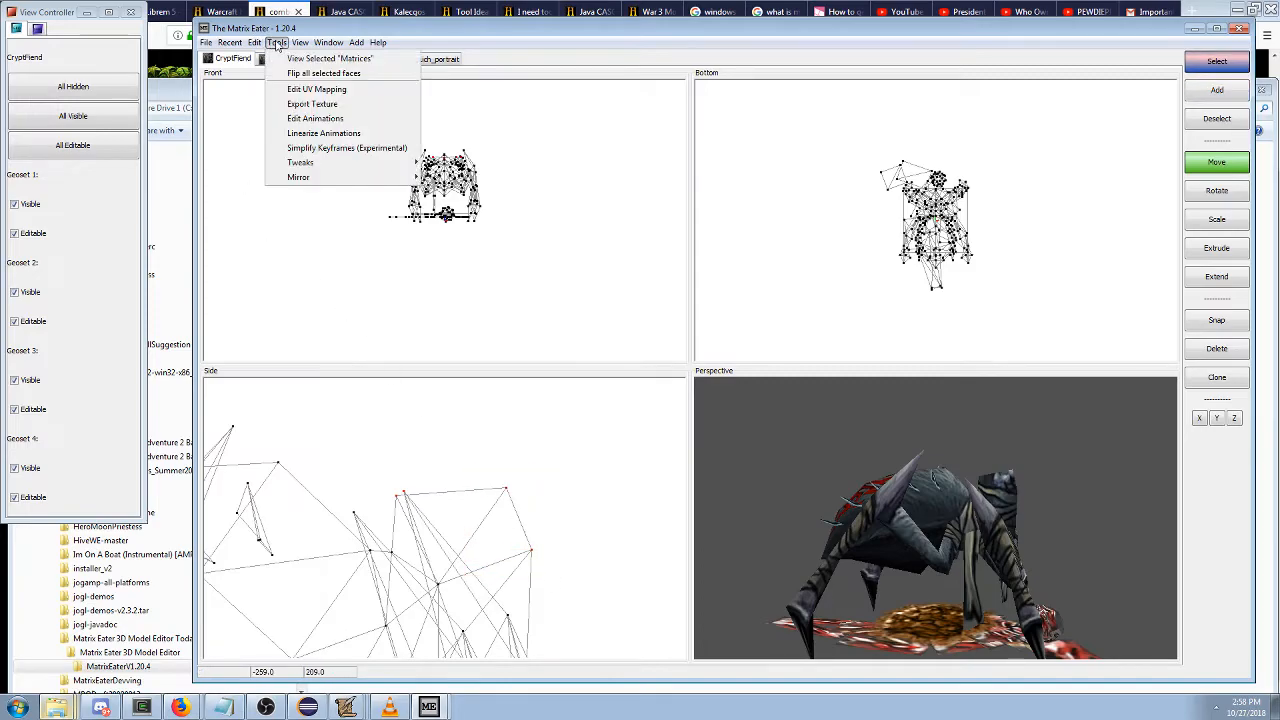
left_click(289, 58)
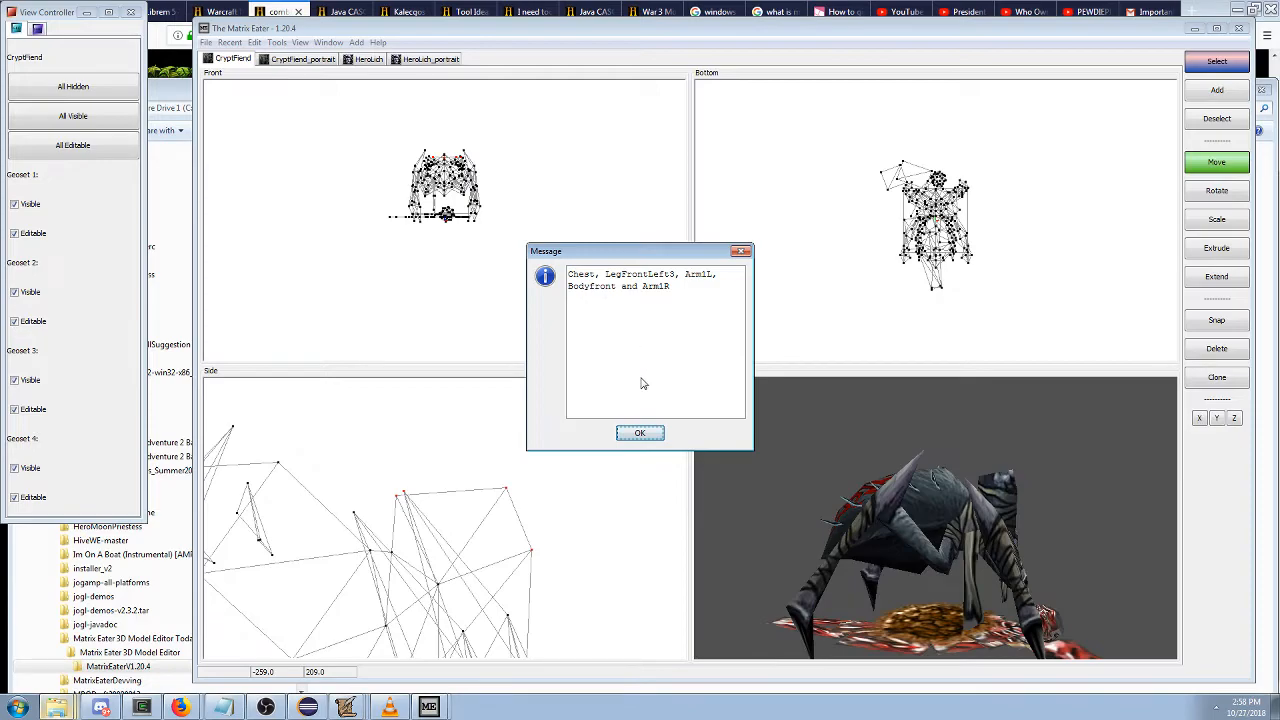
left_click(632, 433)
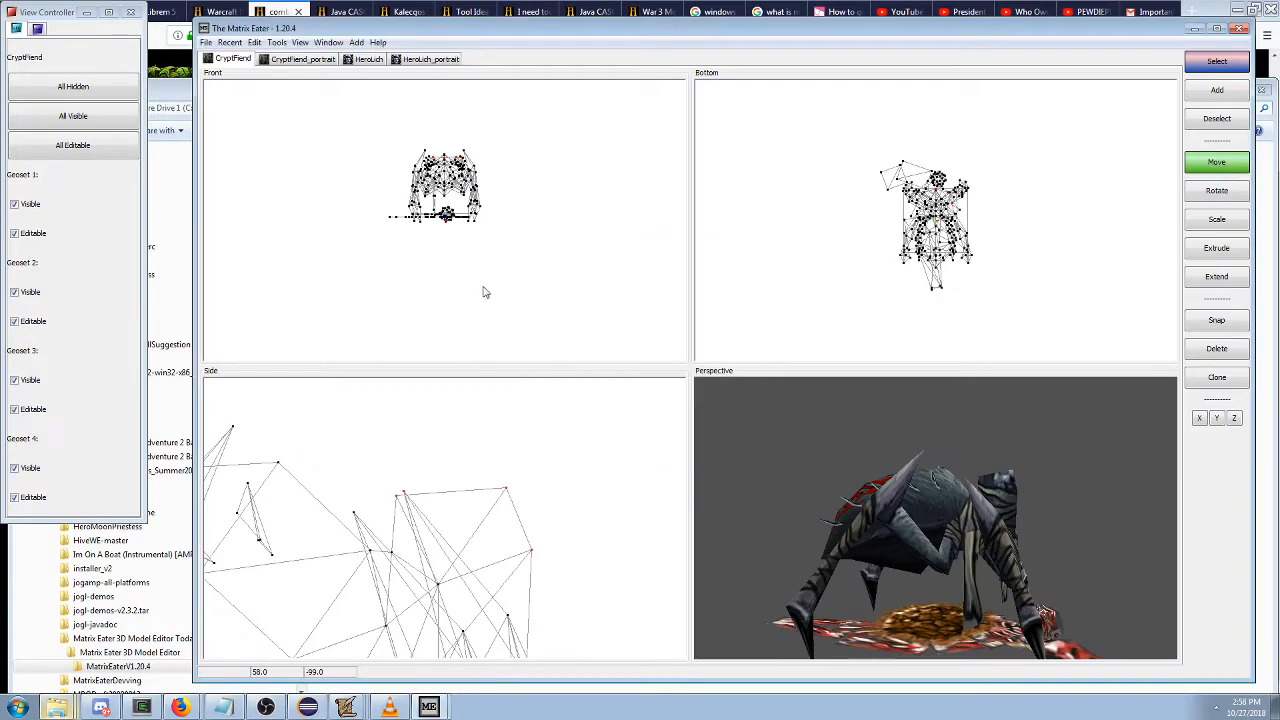
Show the pivot points and their object names in the CryptFiend model.
left_click(41, 40)
left_click(37, 30)
left_click(45, 86)
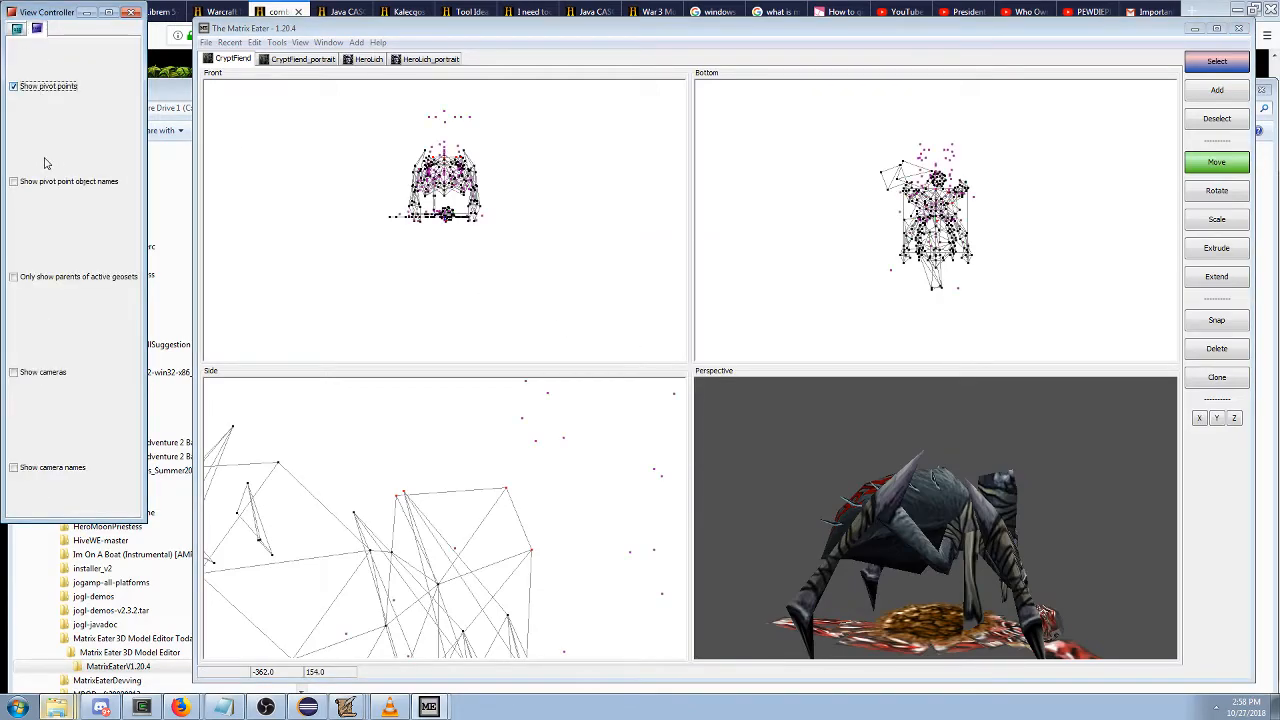
left_click(46, 181)
middle_click_drag(436, 506, 393, 434)
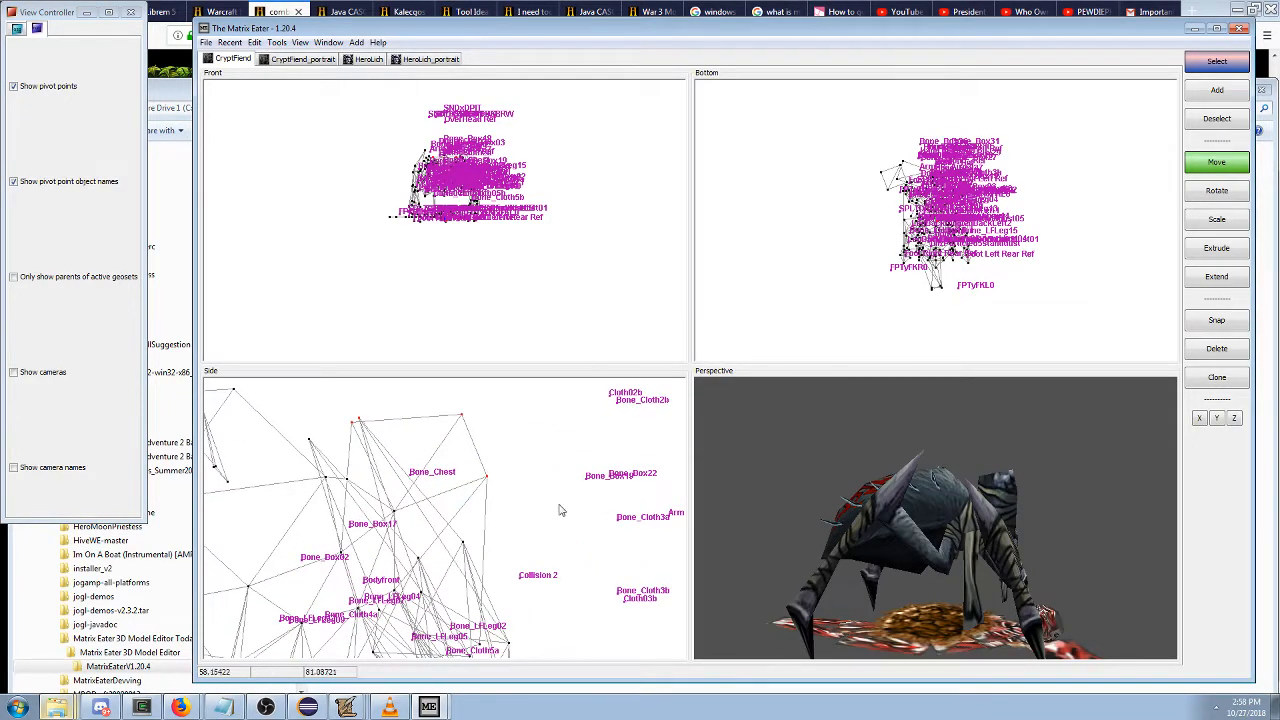
scroll(500, 471, "down", 3)
scroll(430, 451, "up", 3)
scroll(425, 449, "up", 1)
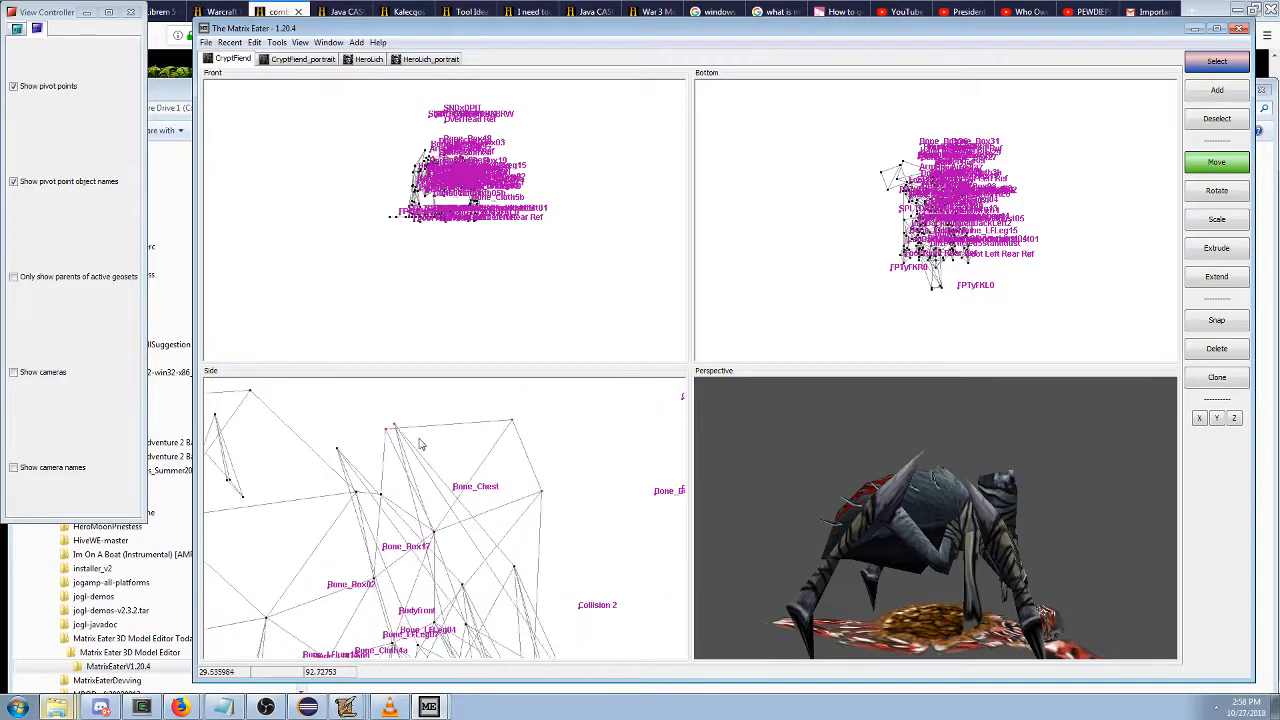
Reselect only the top and front corner vertices of the CryptFiend's opening near Bone_Chest and view their matrices.
left_click_drag(474, 401, 525, 433)
left_click_drag(516, 438, 554, 499, "shift")
left_click_drag(348, 403, 395, 440, "shift")
left_click(277, 43)
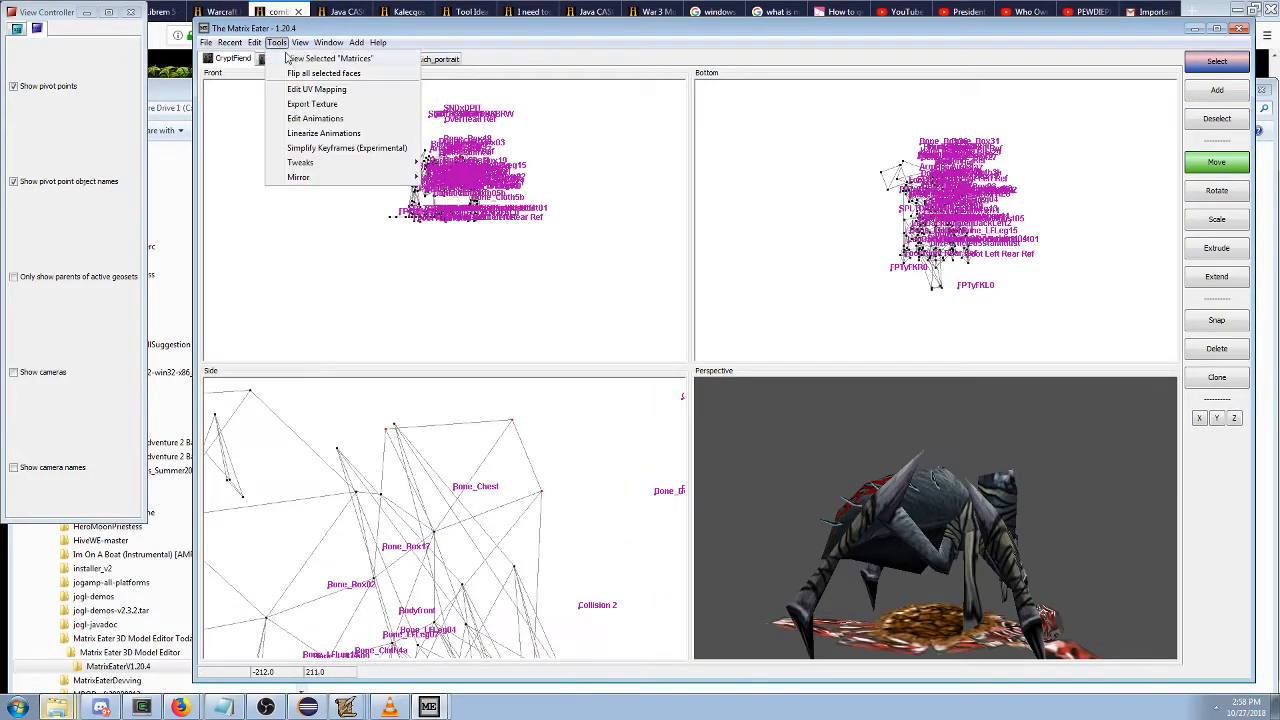
left_click(295, 62)
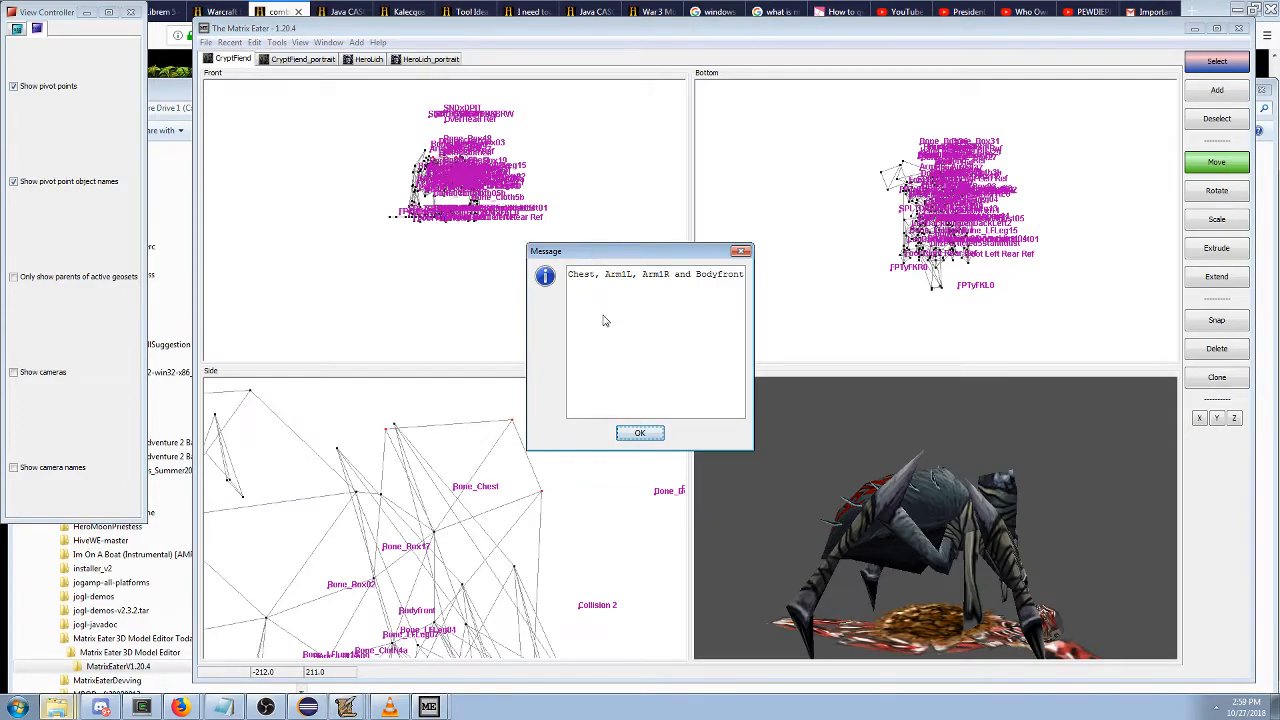
key("Return")
scroll(540, 445, "up", 5)
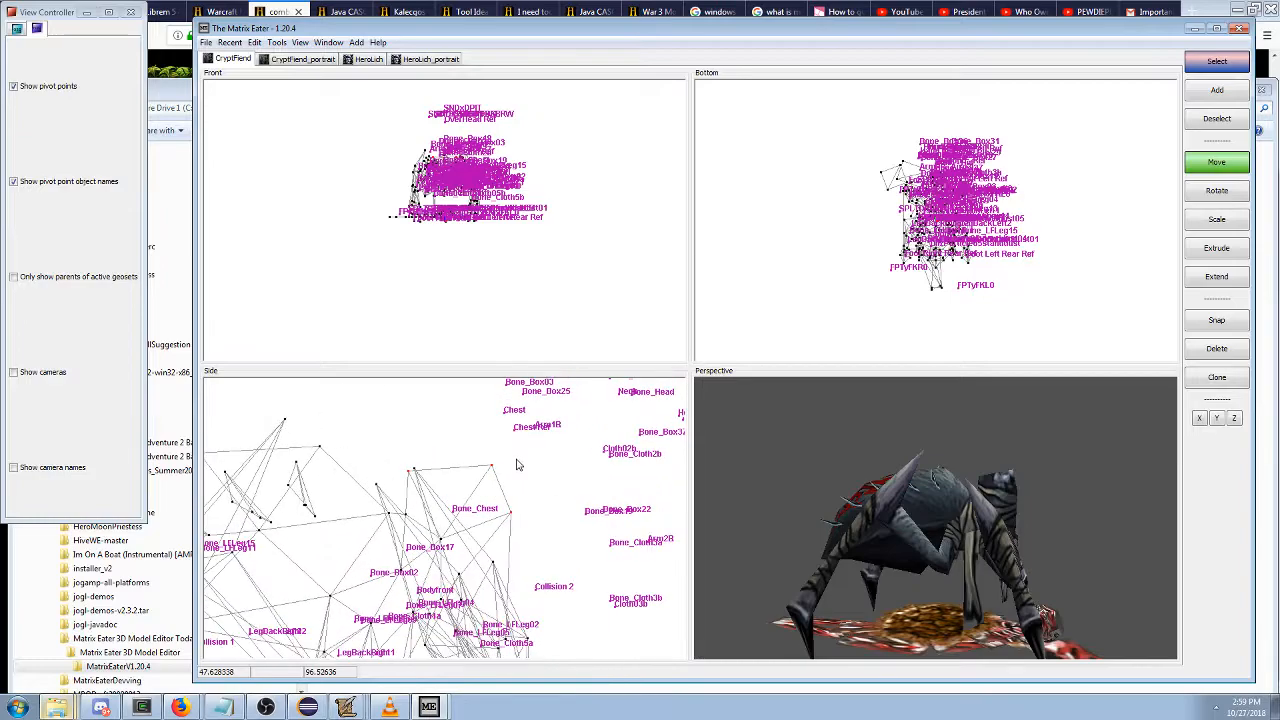
scroll(517, 465, "up", 1)
Switch to the HeroLich model and show its pivot points with their object names.
left_click(369, 59)
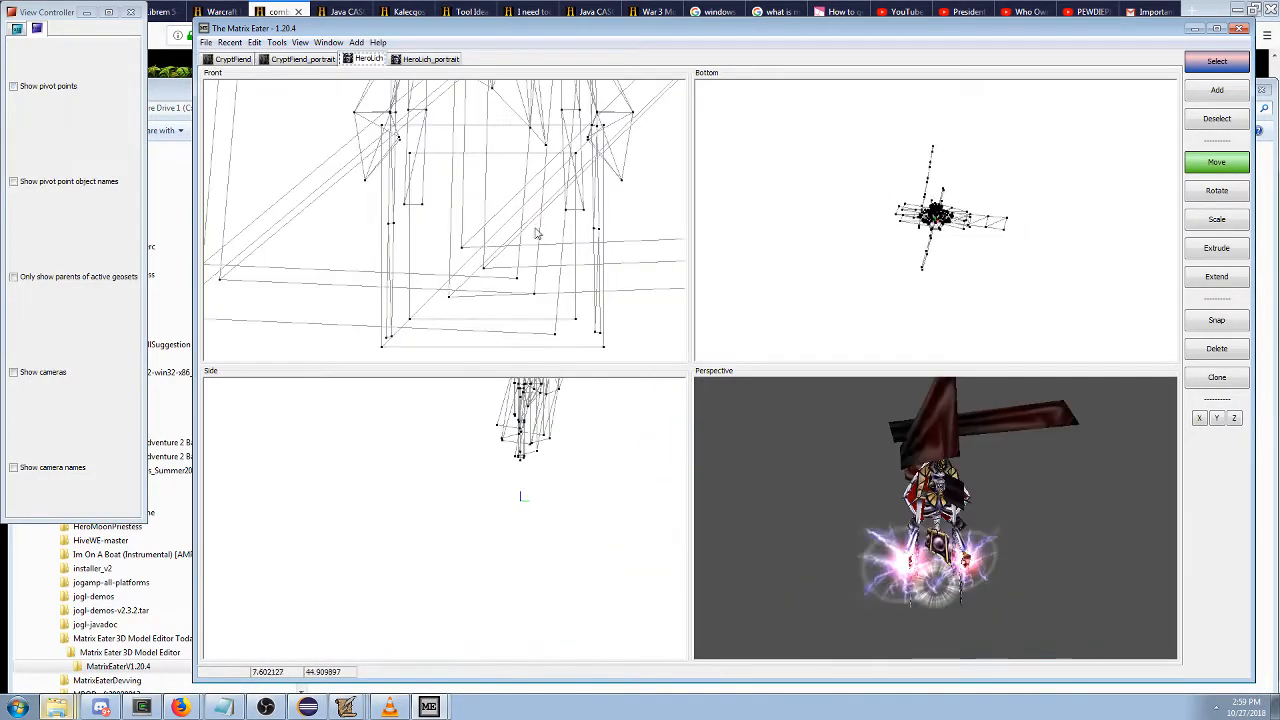
scroll(466, 237, "down", 2)
scroll(466, 237, "down", 1)
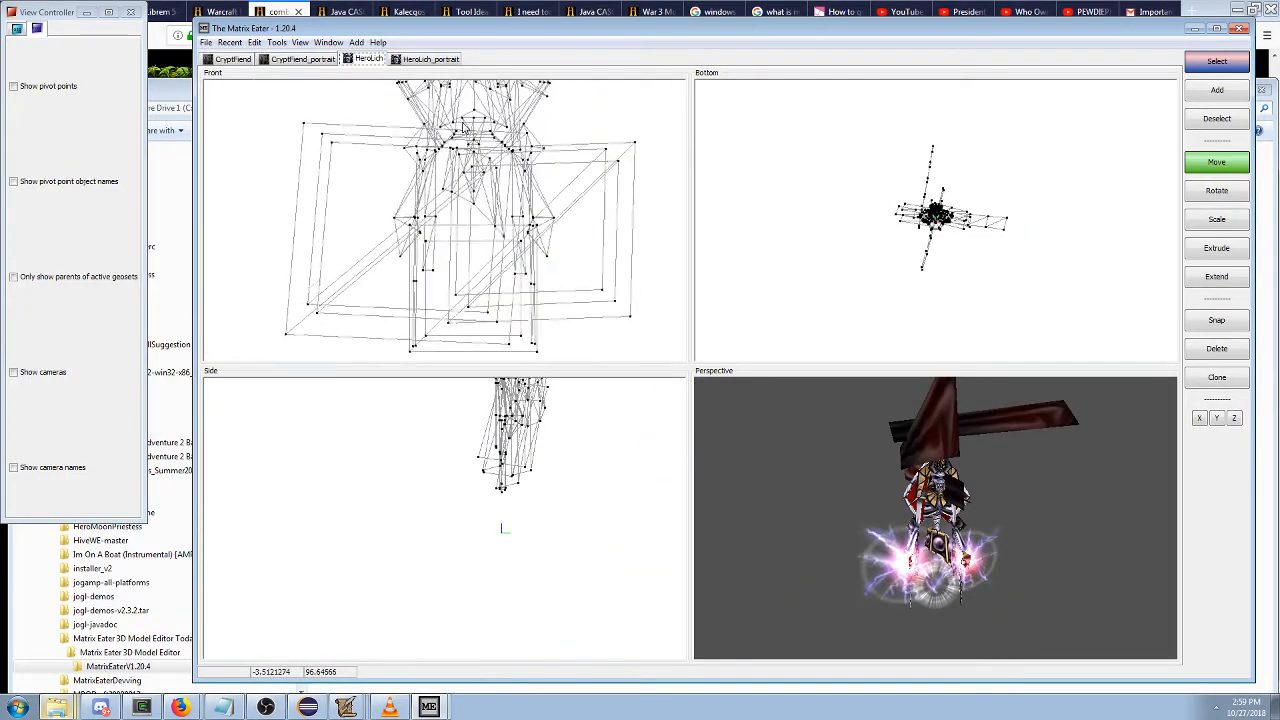
left_click(60, 86)
left_click(75, 183)
scroll(507, 215, "up", 4)
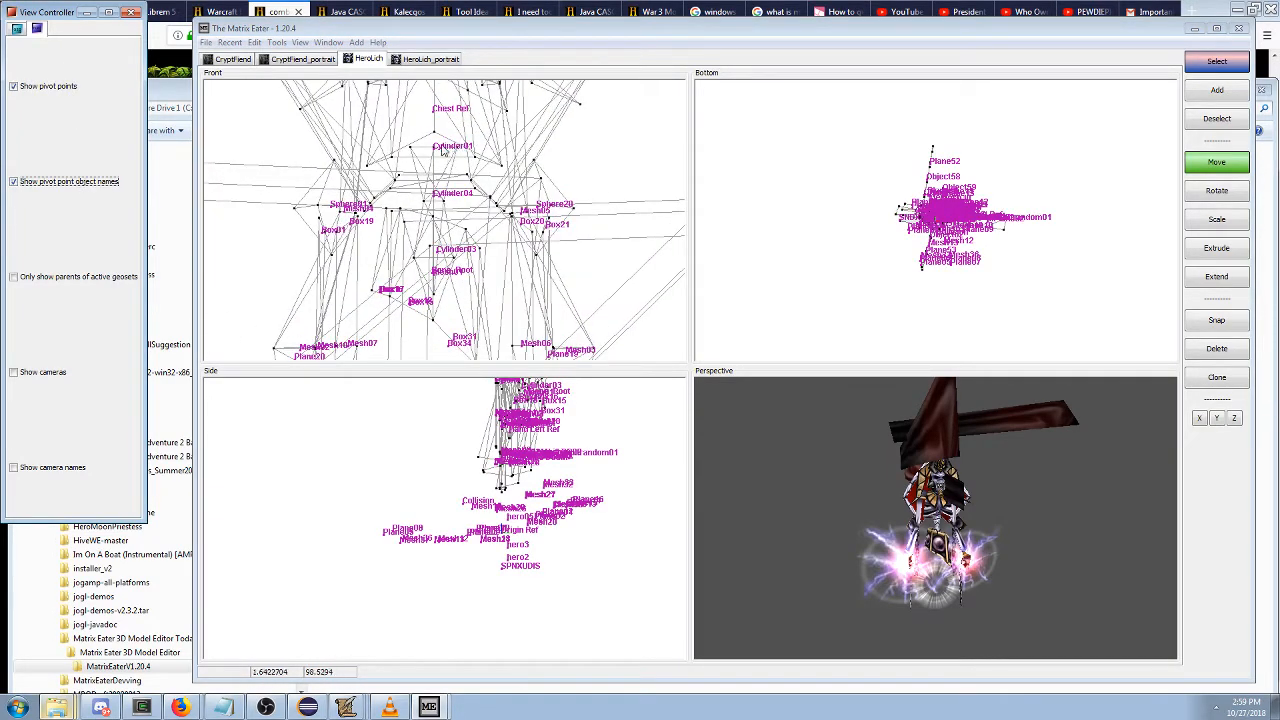
scroll(446, 155, "up", 1)
Rename the Lich's Cylinder01 bone, just below Chest Ref, as XChest.
left_click(440, 158)
right_click(440, 160)
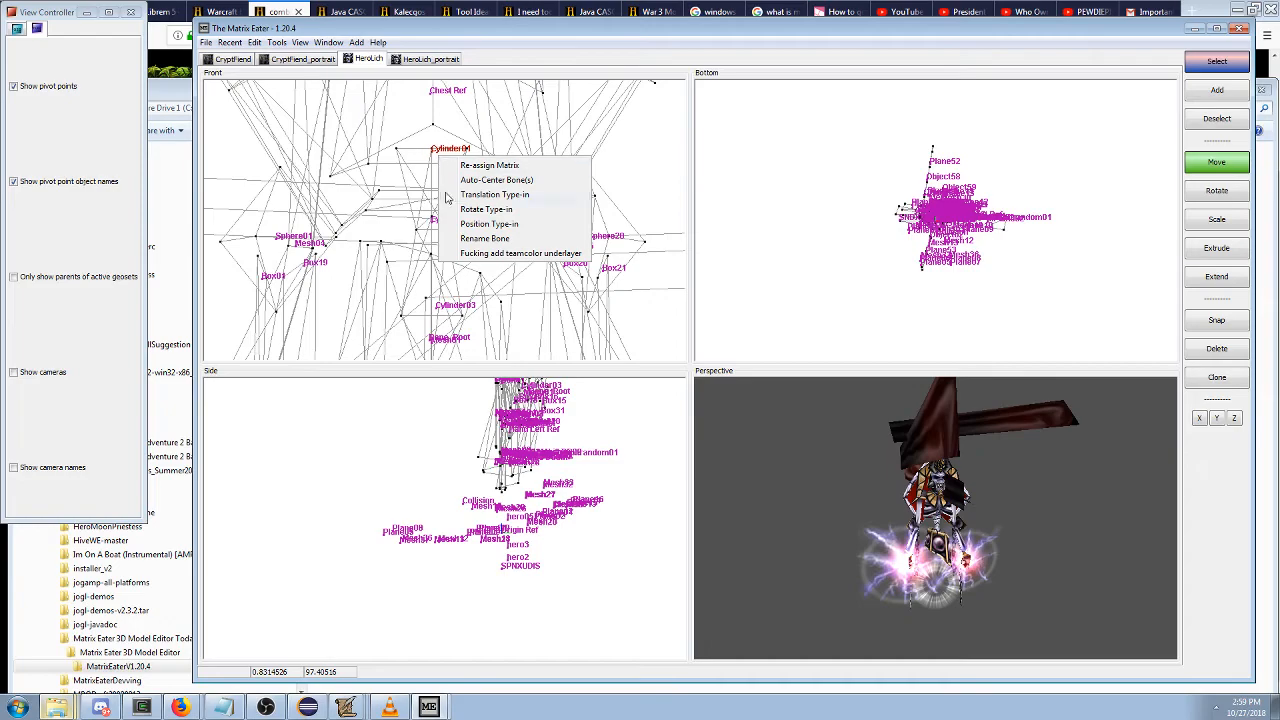
scroll(488, 532, "up", 5)
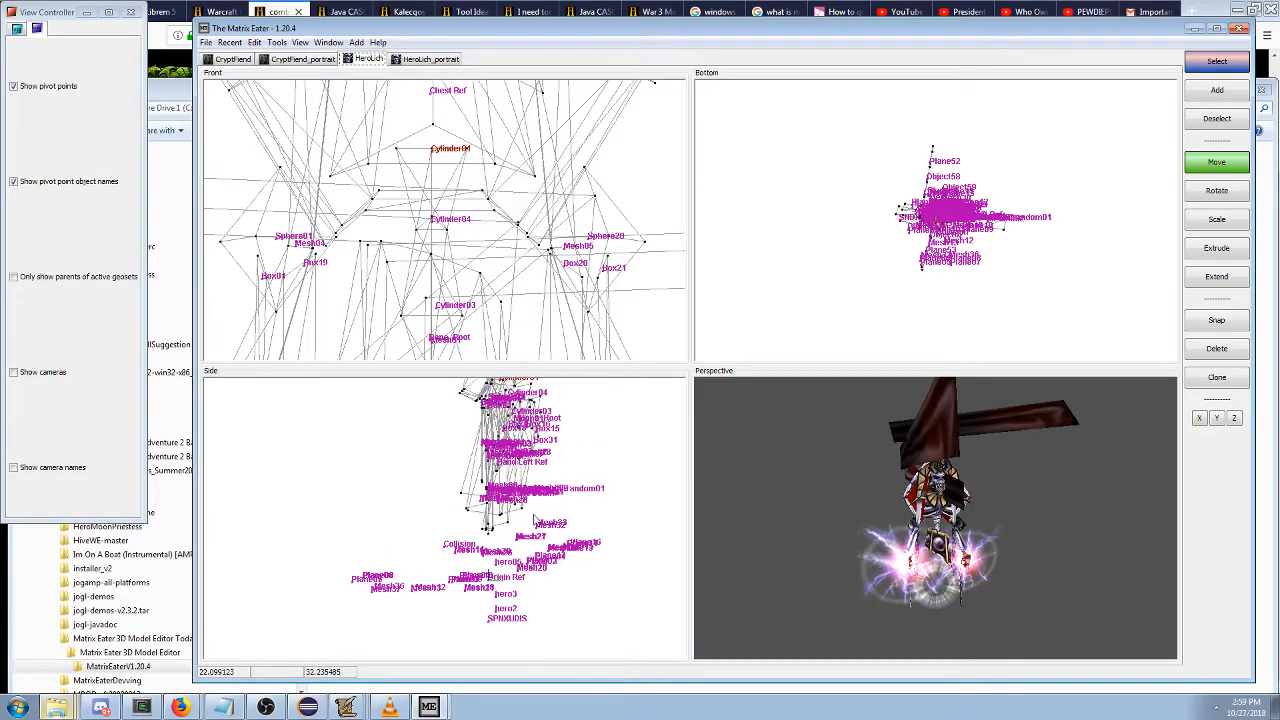
scroll(488, 532, "up", 4)
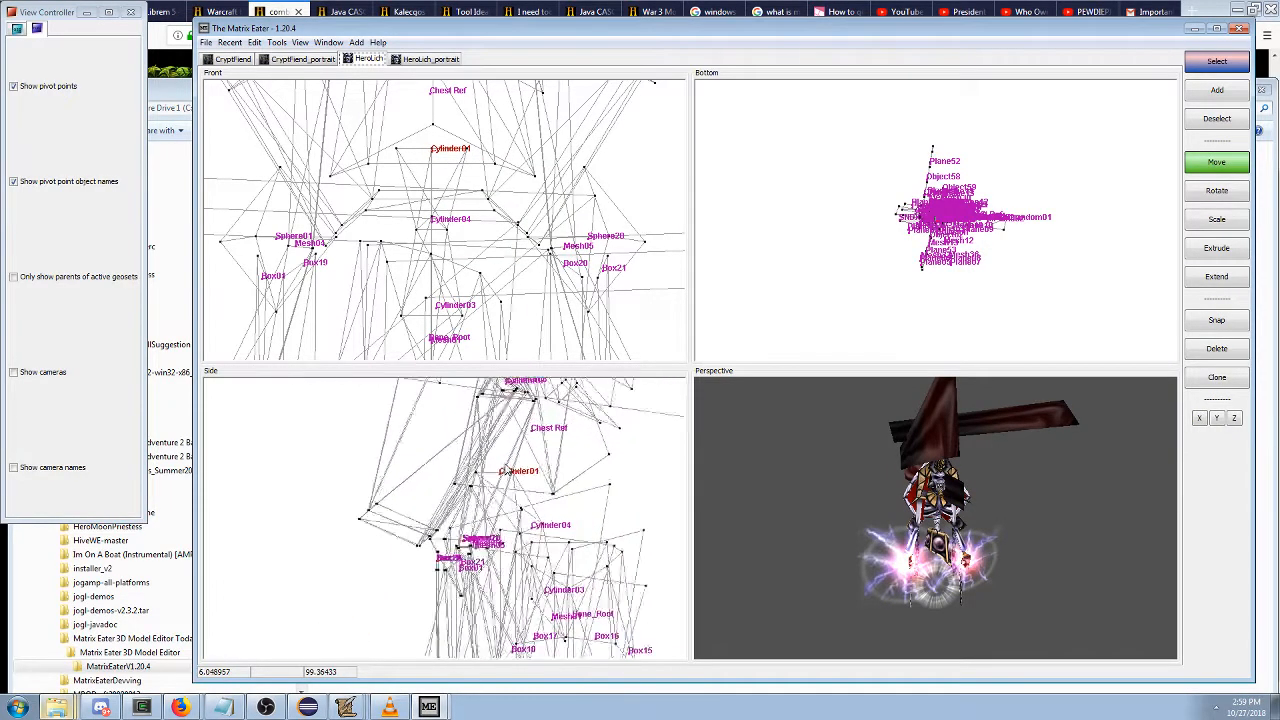
middle_click_drag(437, 183, 441, 243)
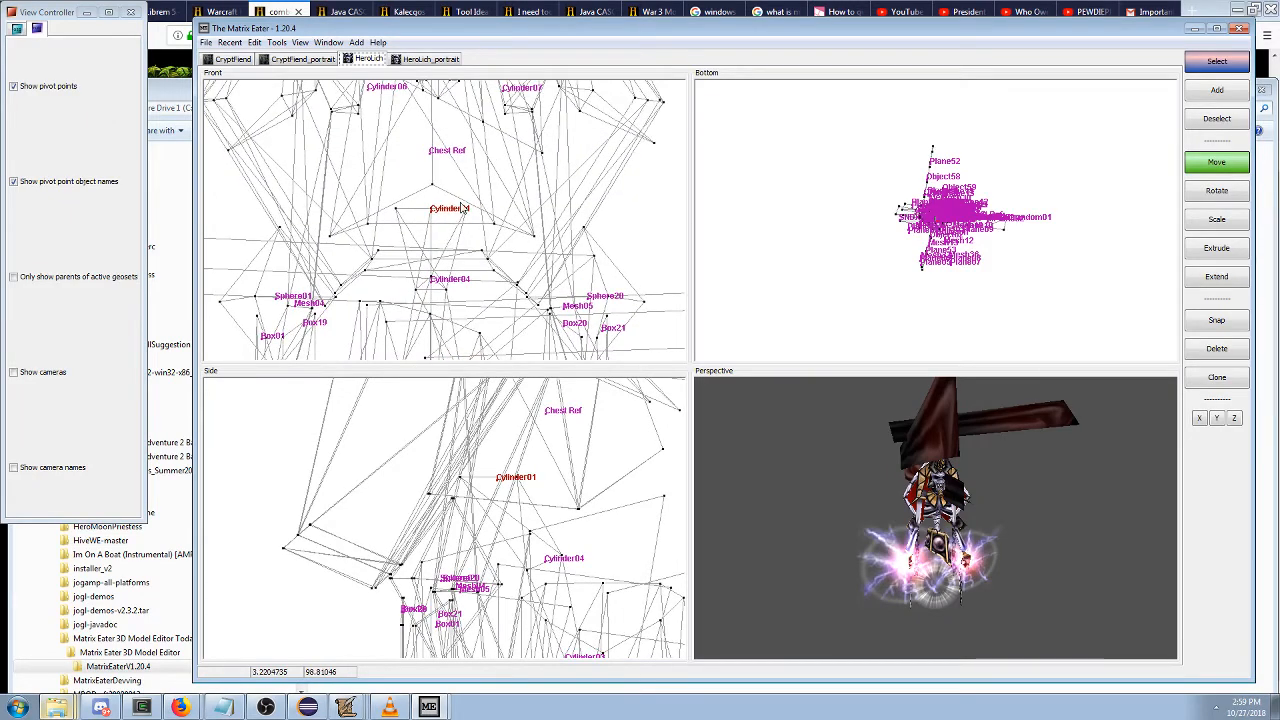
right_click(460, 203)
left_click(510, 285)
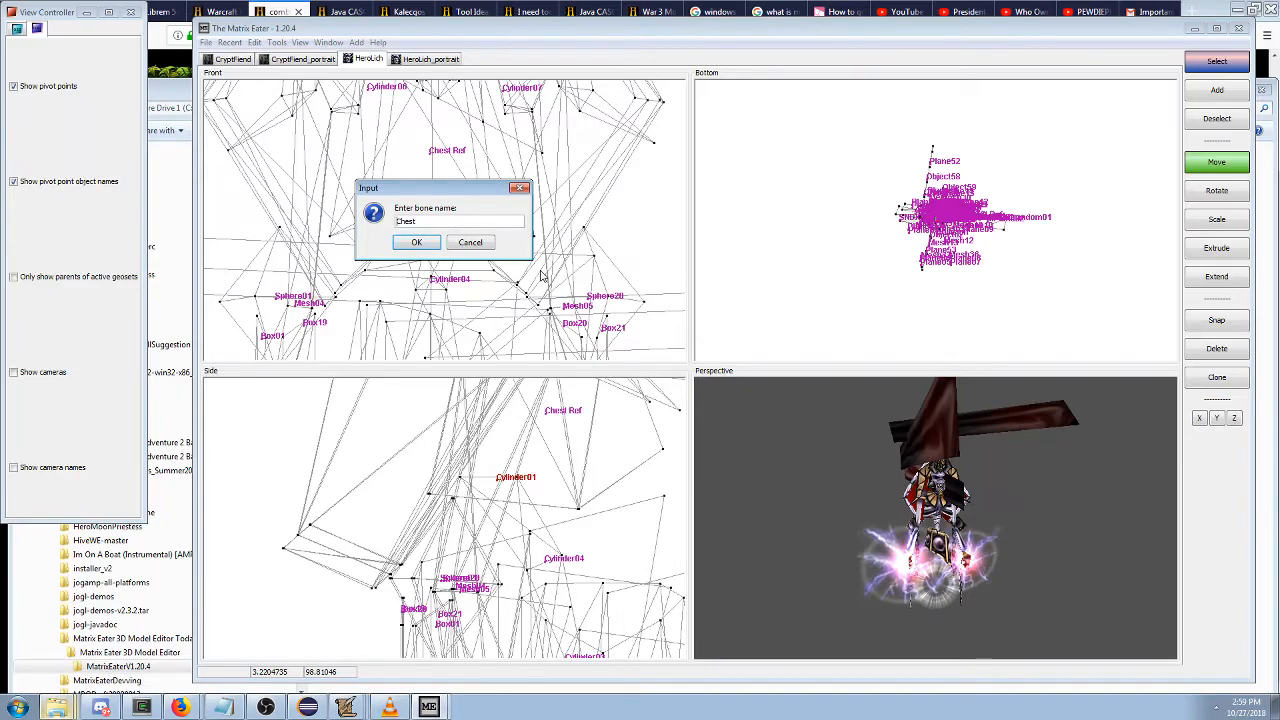
key("Return")
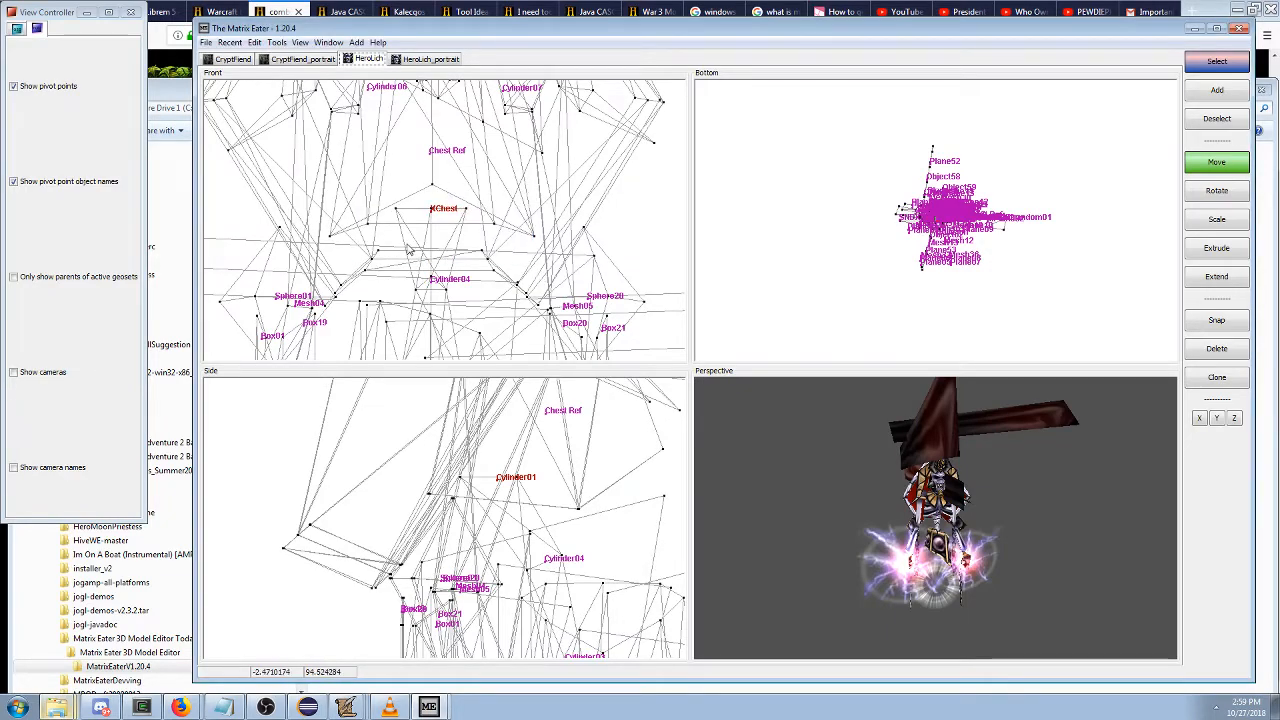
Rename the Lich's Cylinder03 bone, just above Bone_Root, as XPelvis.
scroll(420, 255, "up", 2)
scroll(430, 245, "up", 2)
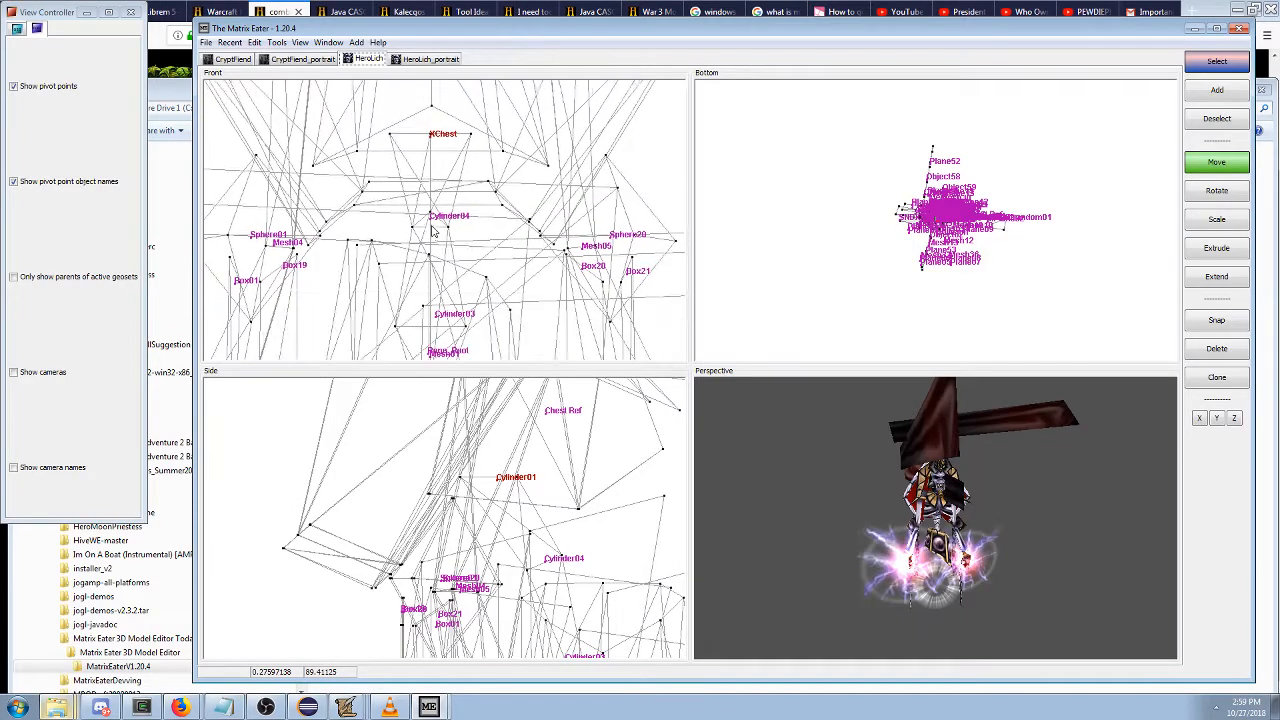
left_click_drag(437, 217, 439, 217)
scroll(503, 522, "down", 5)
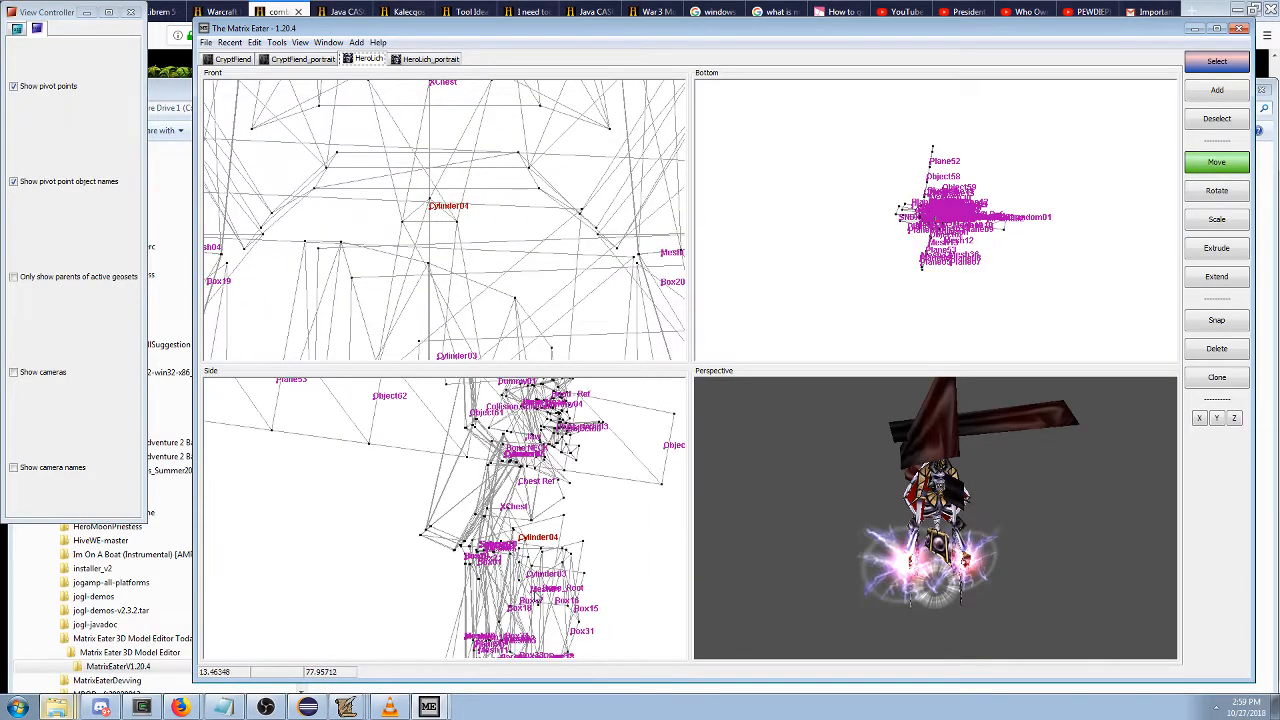
scroll(555, 610, "up", 5)
scroll(440, 240, "down", 5)
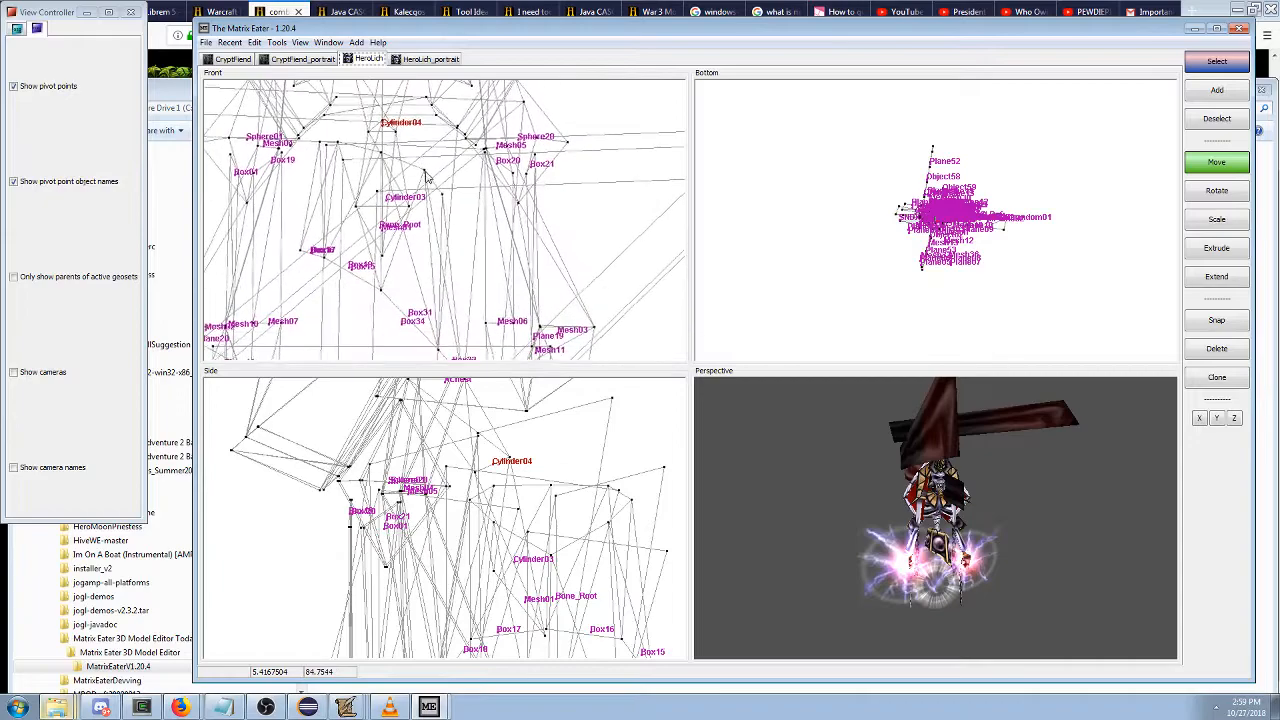
scroll(395, 190, "up", 2)
right_click(400, 205)
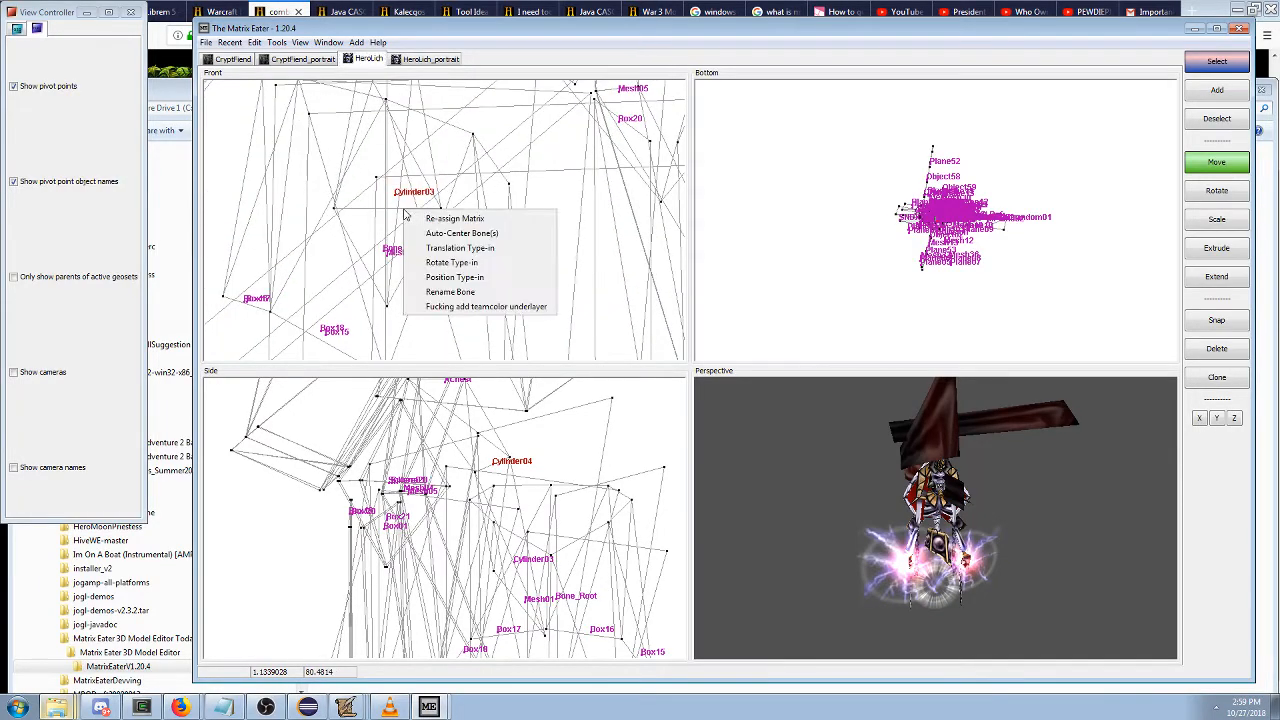
left_click(447, 295)
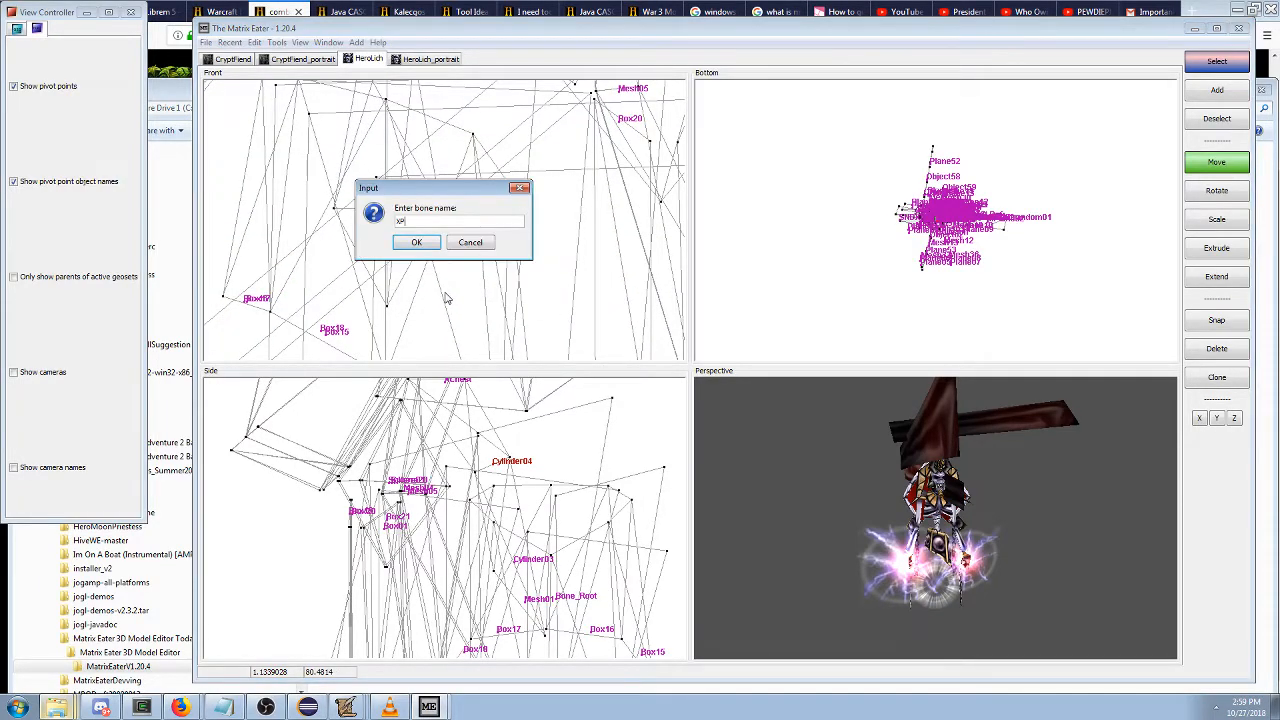
key("Return")
scroll(428, 165, "up", 3)
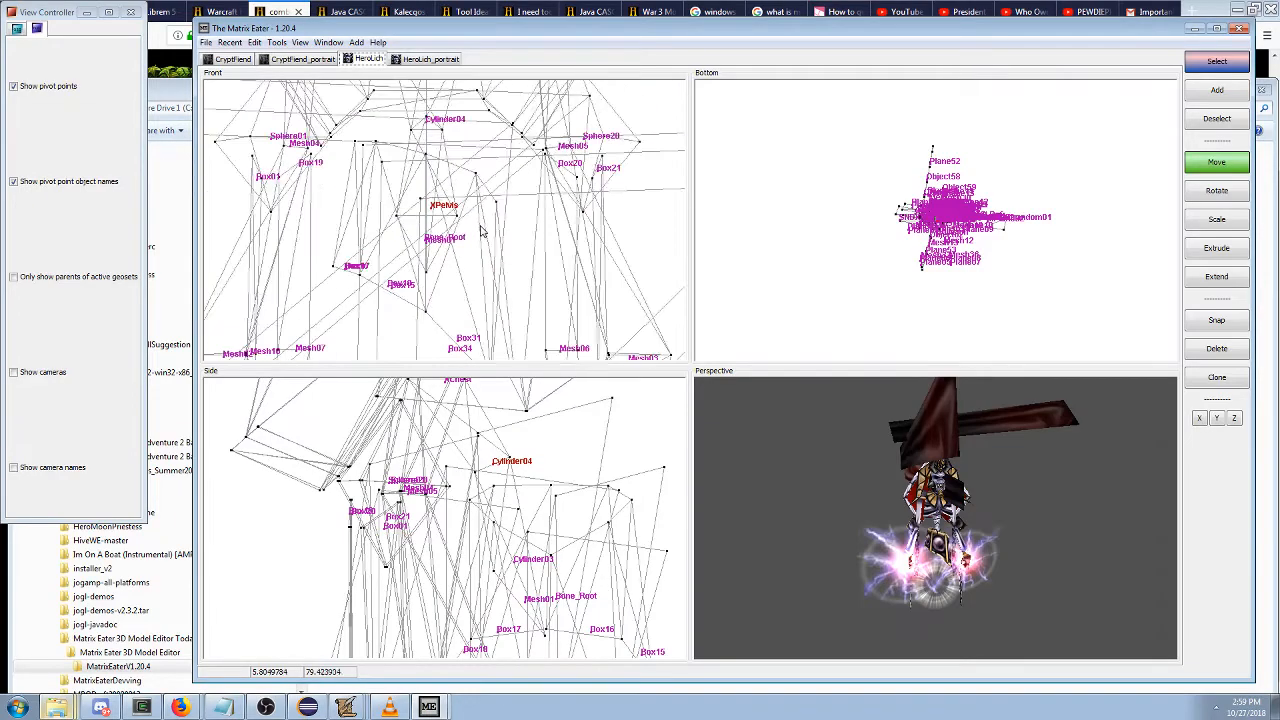
Rename the Lich's Cylinder04 bone, between XChest and XPelvis, as XSpine.
scroll(425, 168, "down", 2)
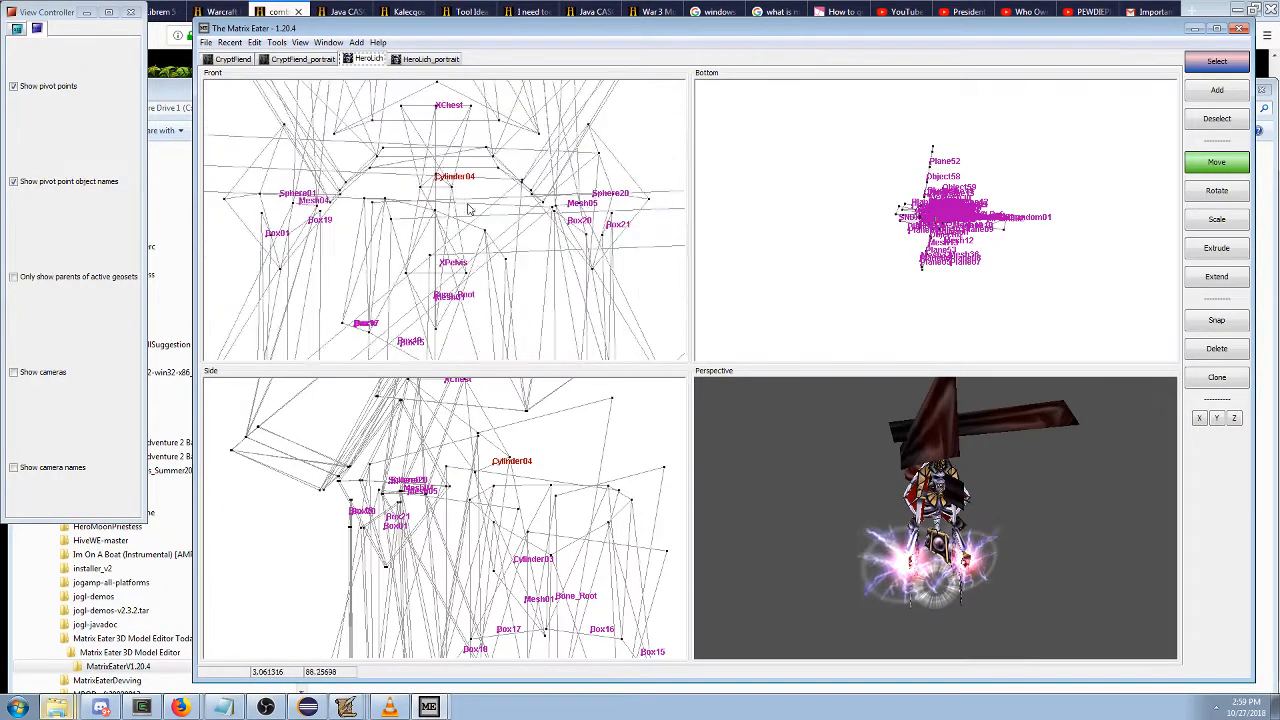
scroll(506, 467, "down", 3)
scroll(506, 470, "up", 2)
middle_click_drag(790, 496, 836, 490)
scroll(506, 467, "up", 3)
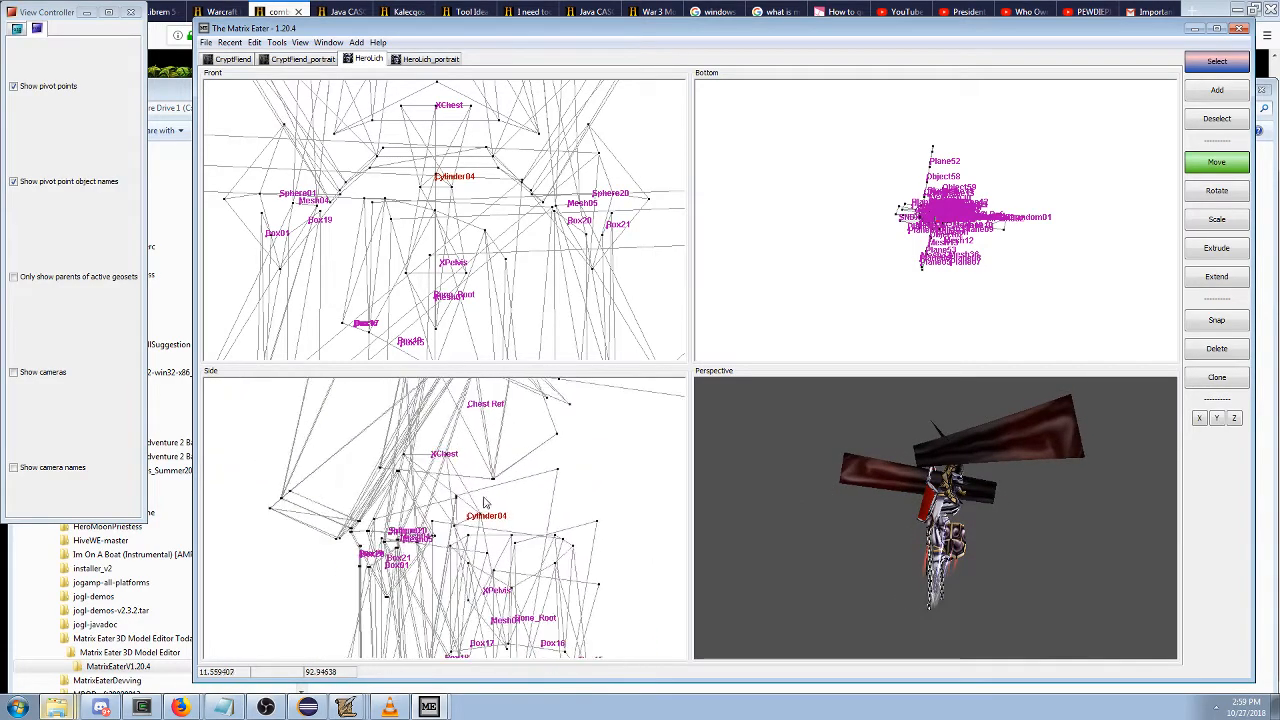
right_click(514, 211)
left_click(555, 293)
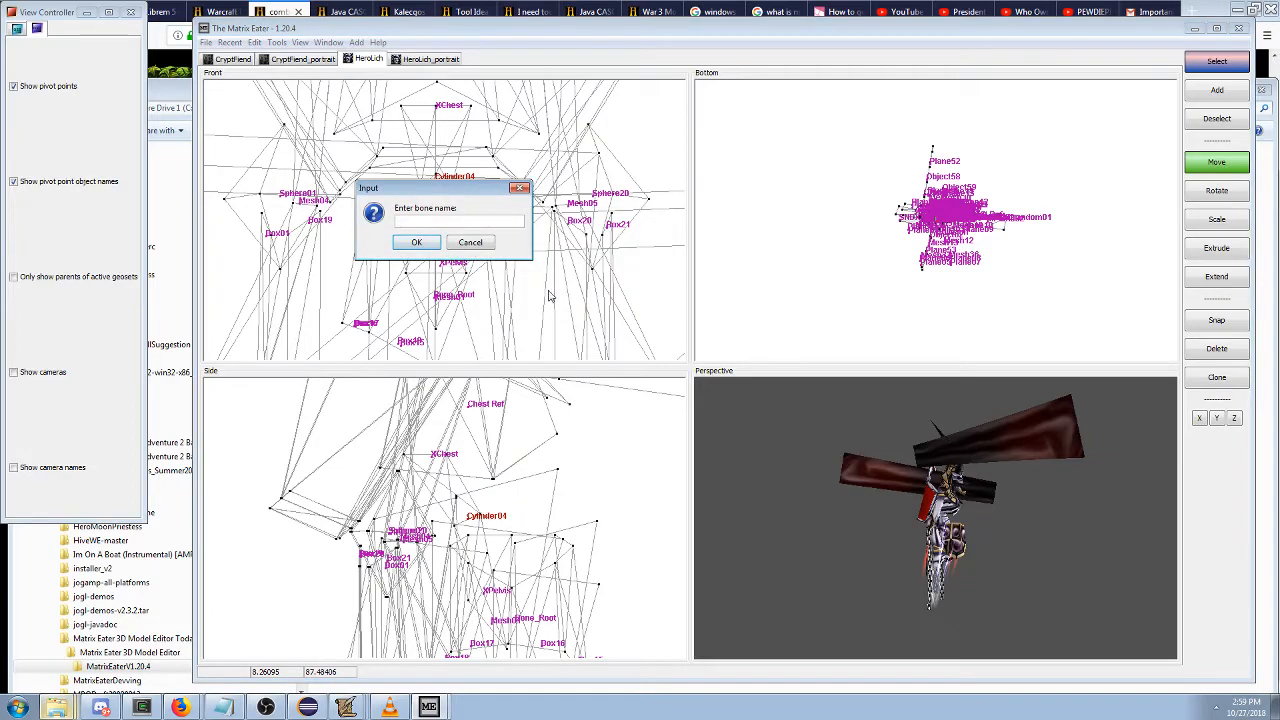
key("Return")
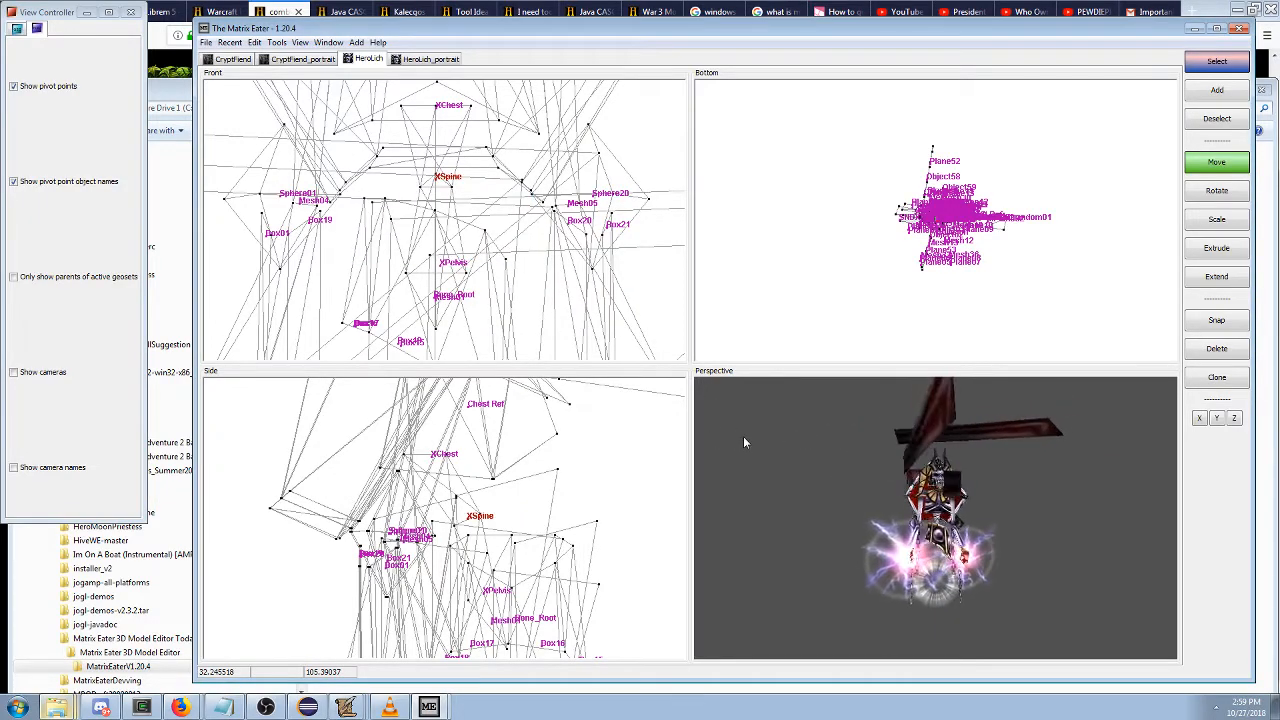
scroll(430, 228, "down", 3)
scroll(477, 150, "up", 5)
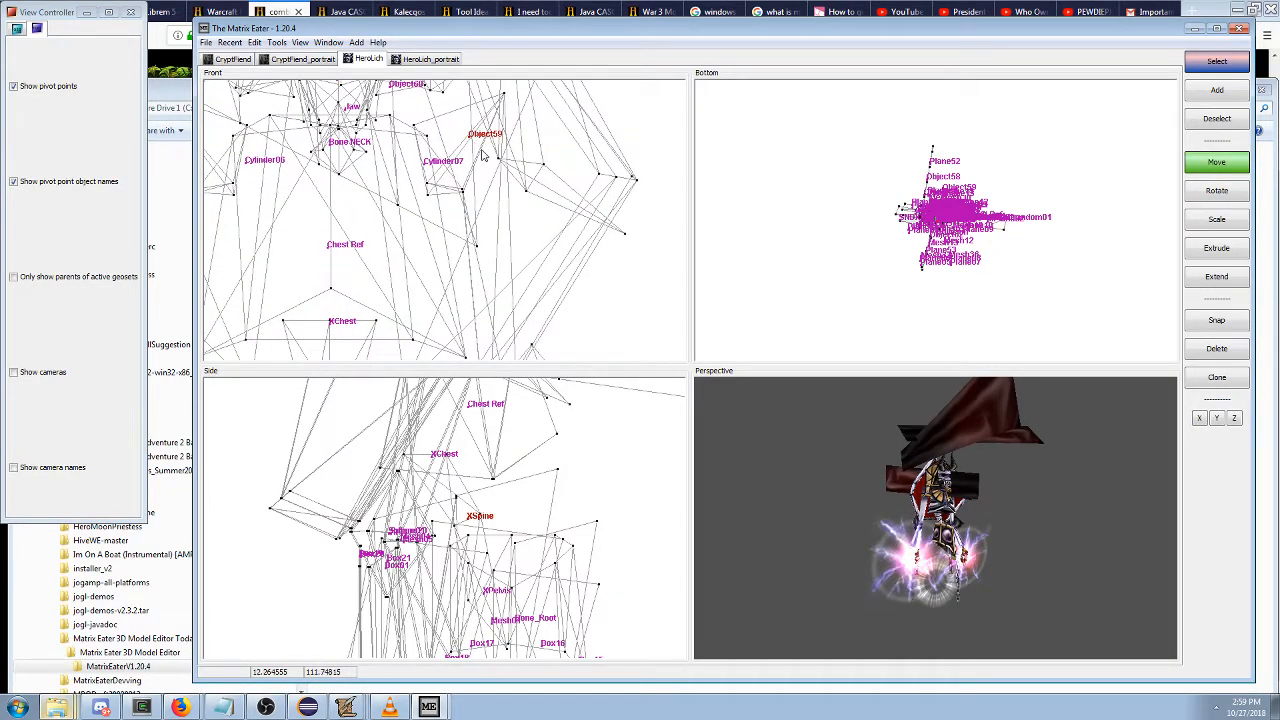
right_click(481, 152)
scroll(438, 214, "down", 3)
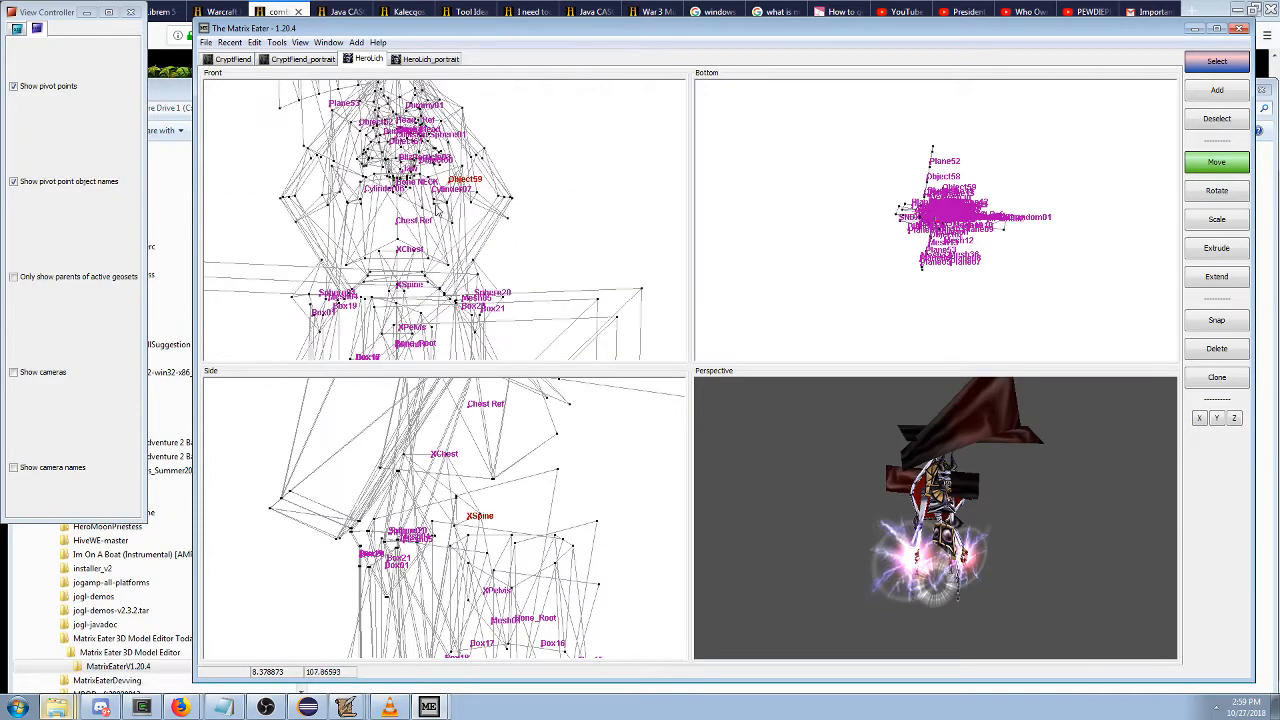
middle_click_drag(389, 268, 387, 198)
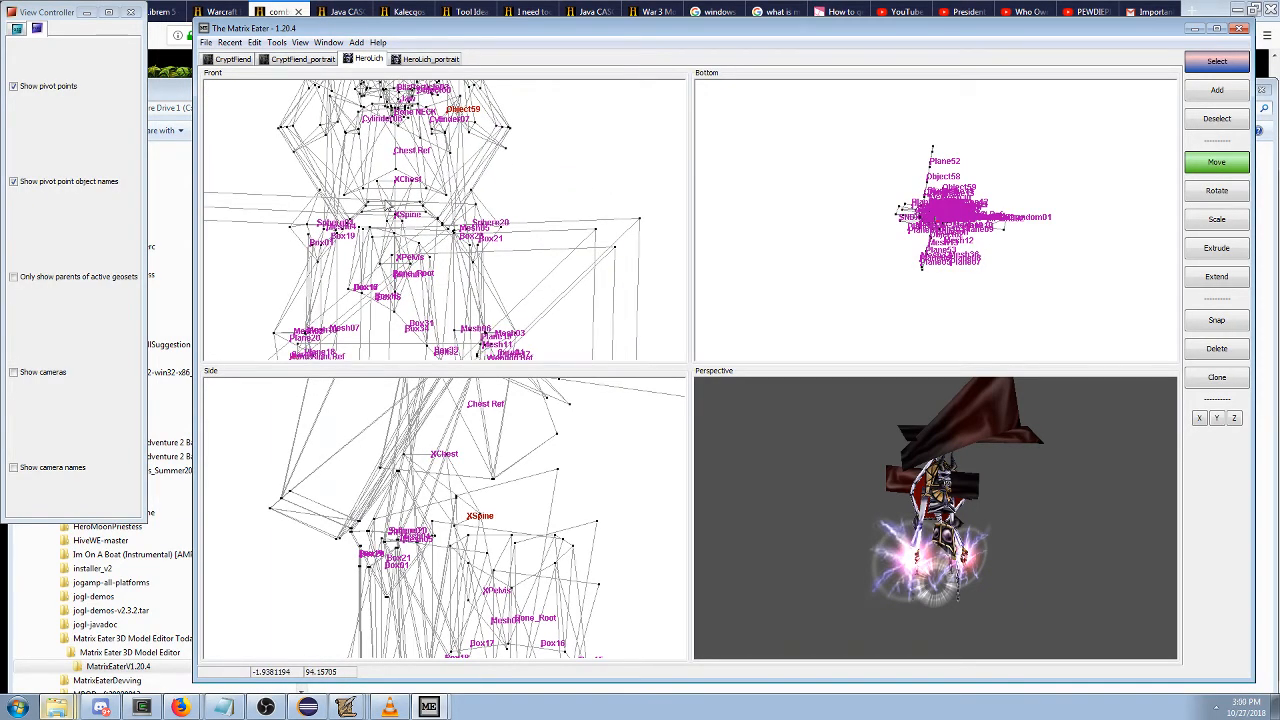
mouse_move(975, 480)
middle_mouse_down()
mouse_move(1002, 479)
mouse_move(962, 476)
middle_mouse_up()
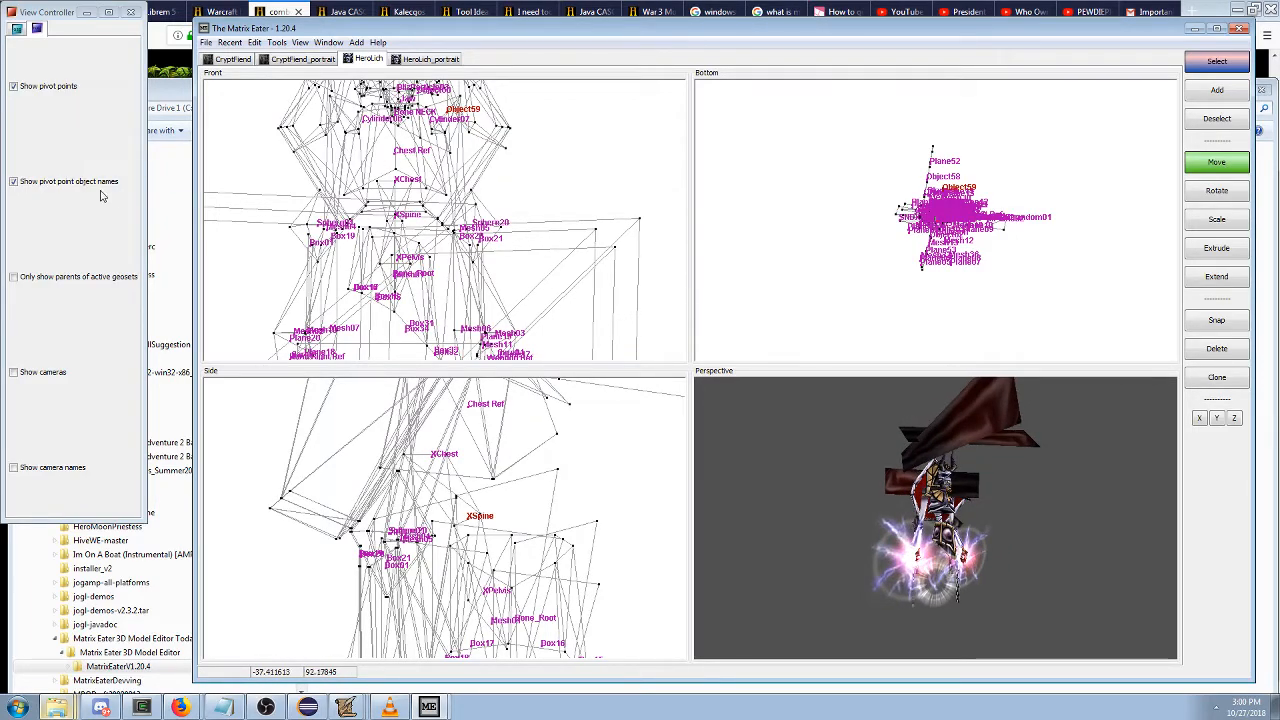
Compare the overall size and position of the CryptFiend and HeroLich models in the side view.
left_click(241, 60)
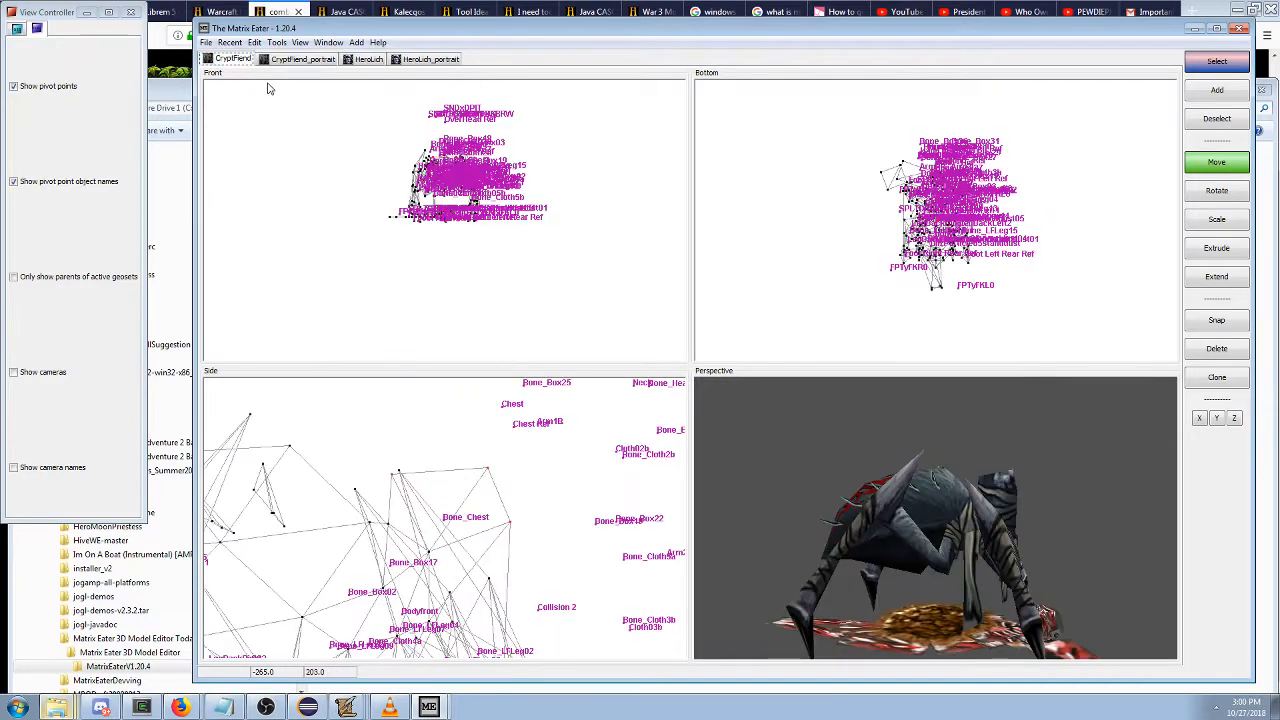
scroll(506, 518, "down", 5)
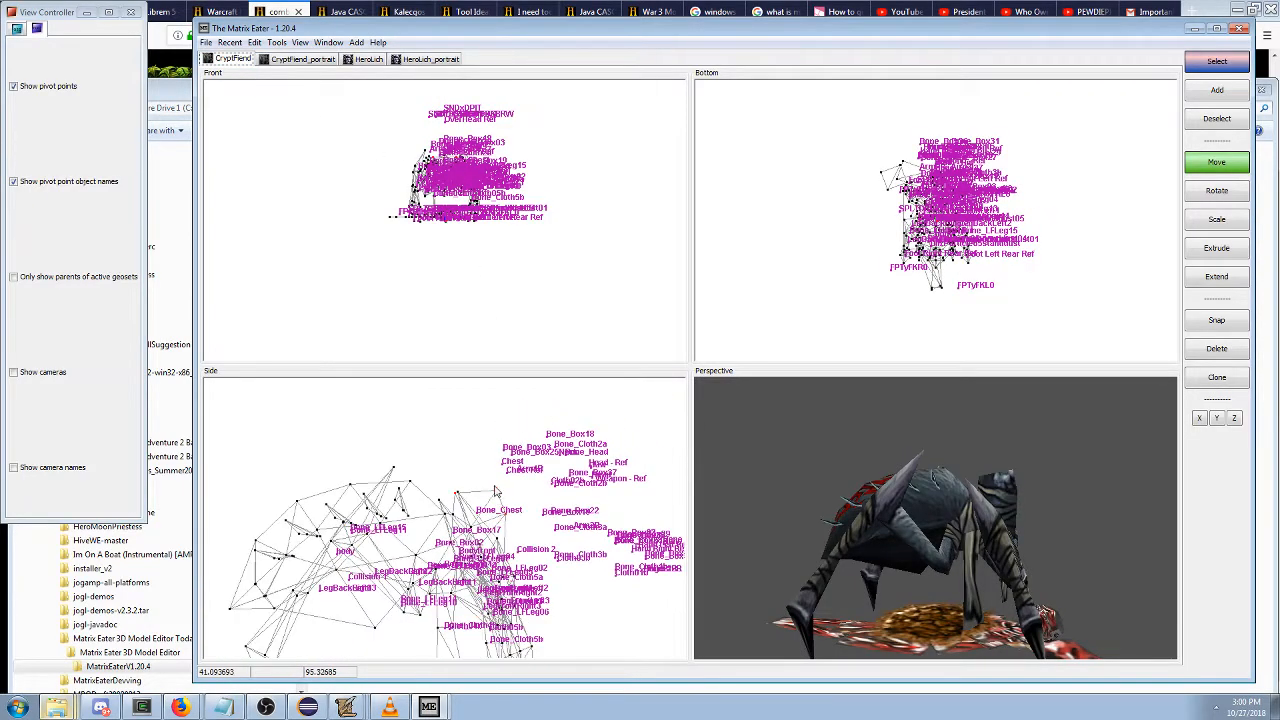
left_click(368, 59)
scroll(440, 210, "down", 3)
scroll(440, 520, "down", 4)
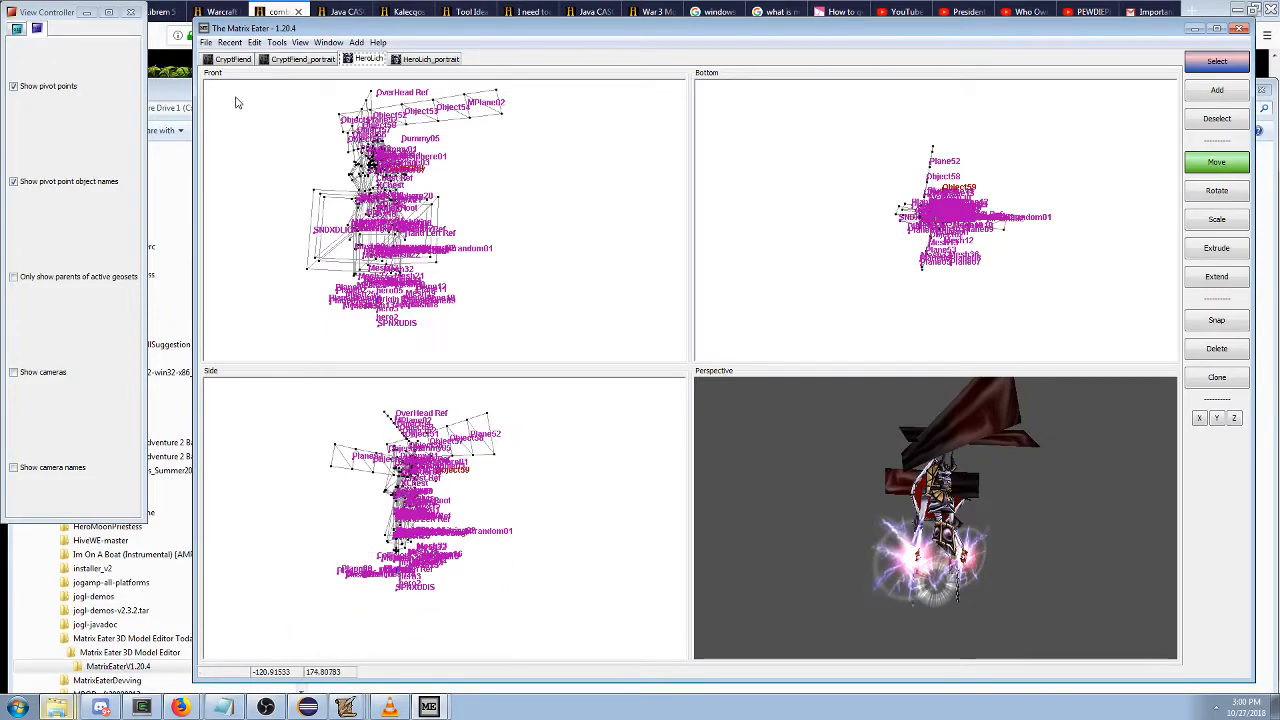
left_click(241, 60)
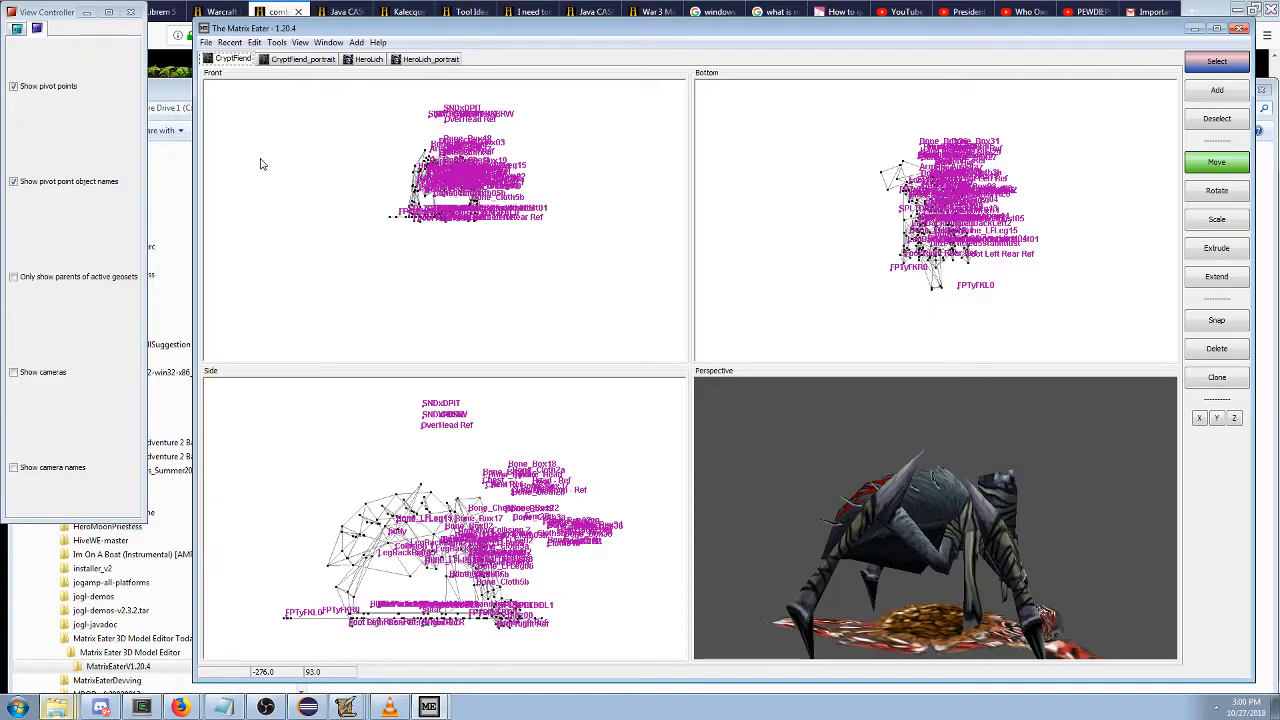
scroll(500, 409, "up", 3)
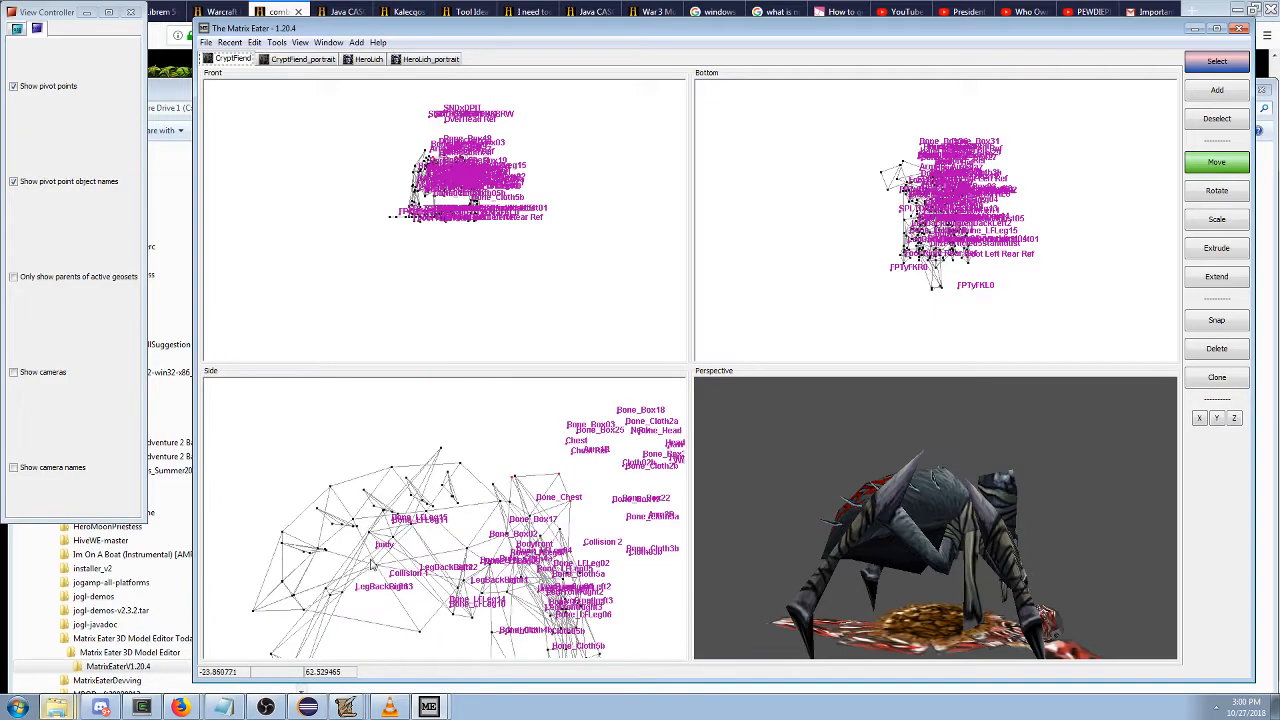
scroll(465, 400, "down", 3)
scroll(459, 411, "down", 2)
scroll(459, 411, "up", 2)
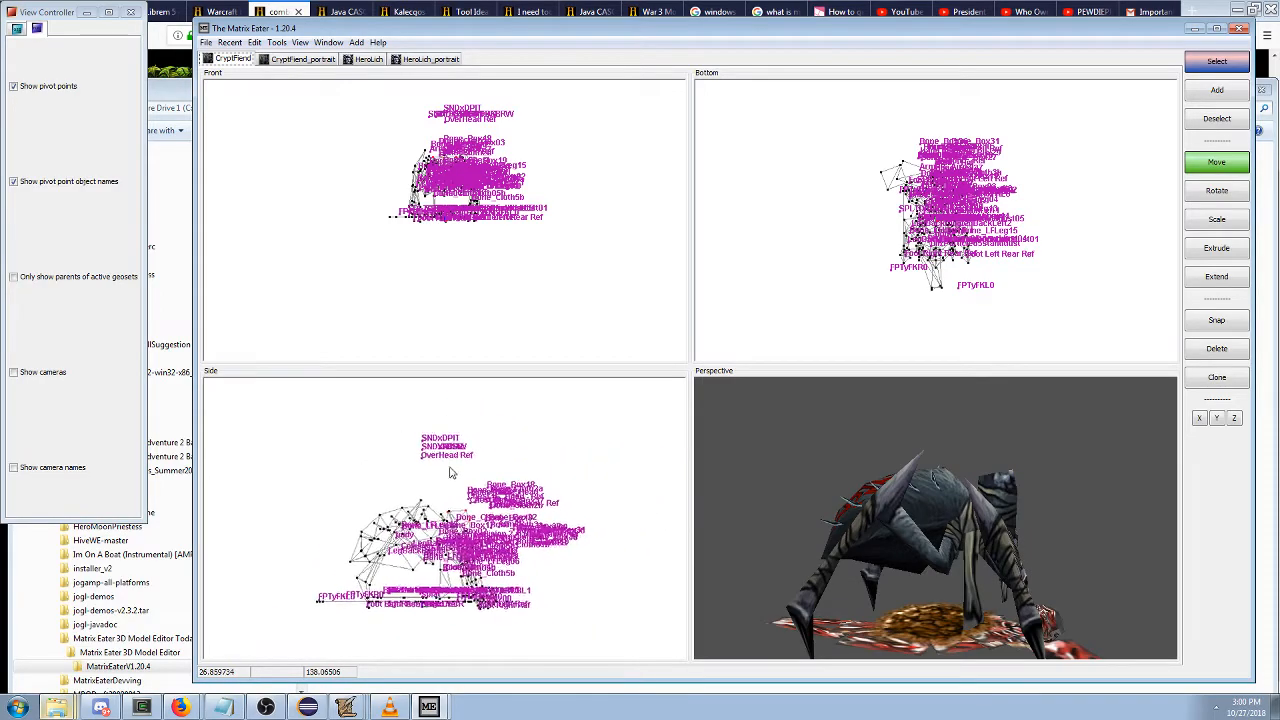
Select the whole HeroLich model with all its pivot points and move it up and away from the origin in the side view.
left_click(368, 59)
scroll(330, 130, "down", 3)
left_click_drag(260, 120, 480, 372)
scroll(421, 534, "down", 2)
left_click_drag(410, 545, 587, 456)
middle_click_drag(576, 410, 575, 420)
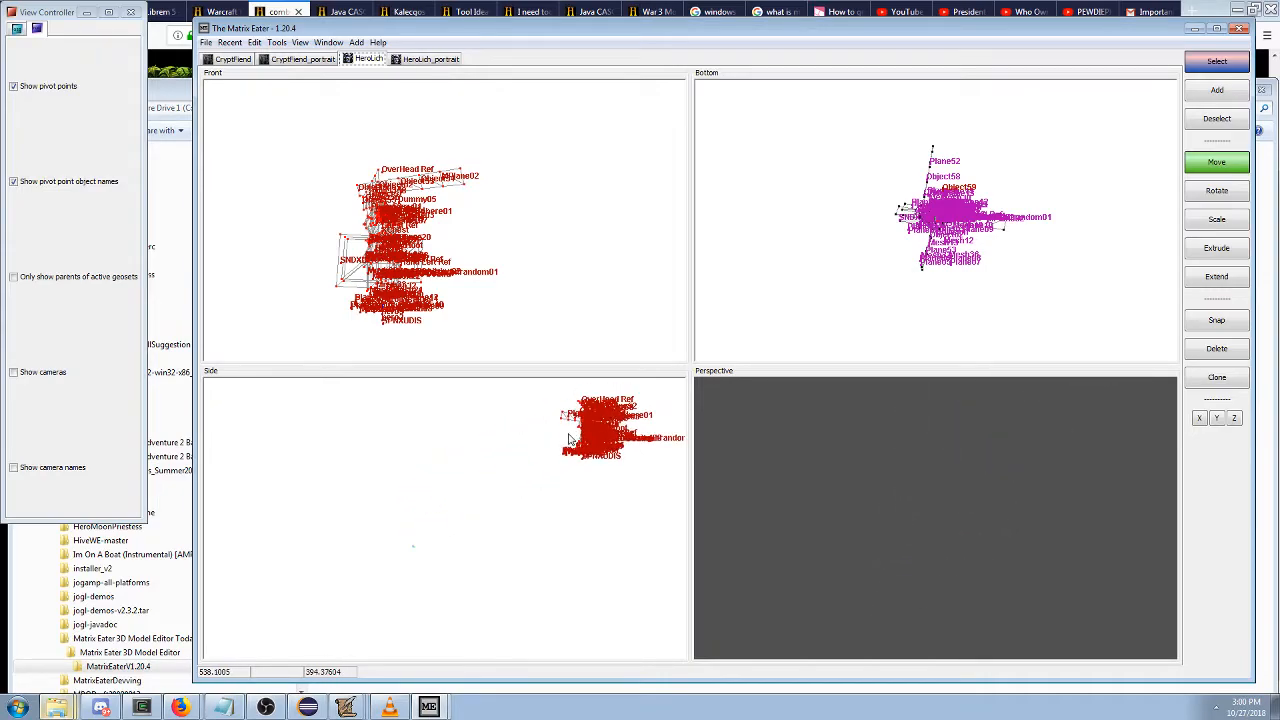
left_click_drag(532, 400, 672, 524)
Start importing the HeroLich model from the workspace into CryptFiend, and maximize the import window.
left_click(230, 59)
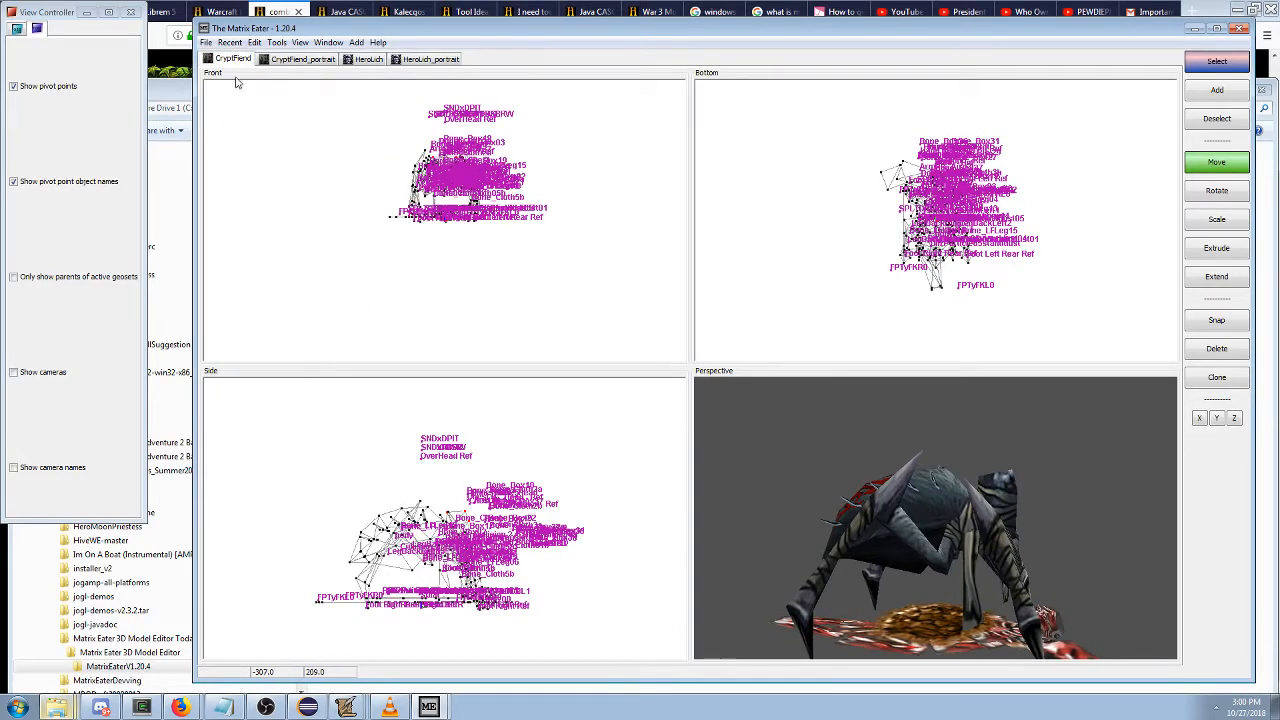
left_click(206, 43)
mouse_move(372, 104)
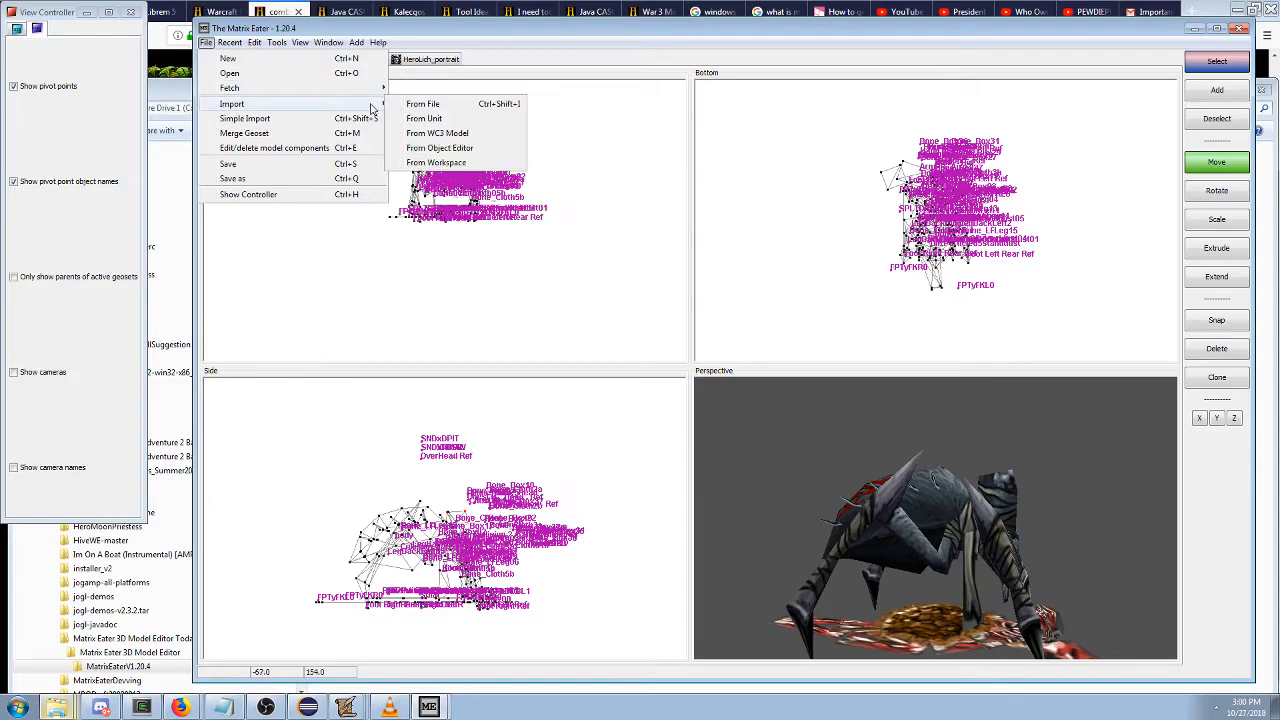
left_click(436, 162)
left_click(720, 366)
left_click(720, 366)
left_click(720, 366)
left_click(712, 400)
left_click(700, 384)
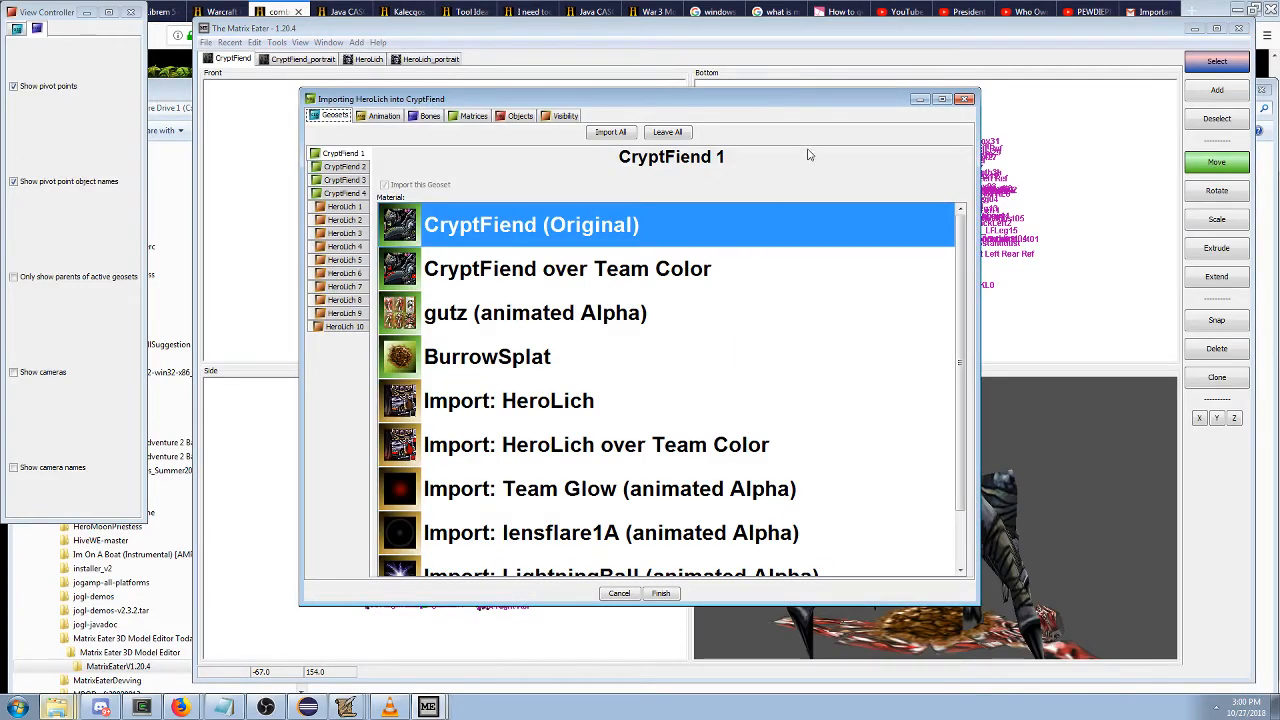
double_click(760, 98)
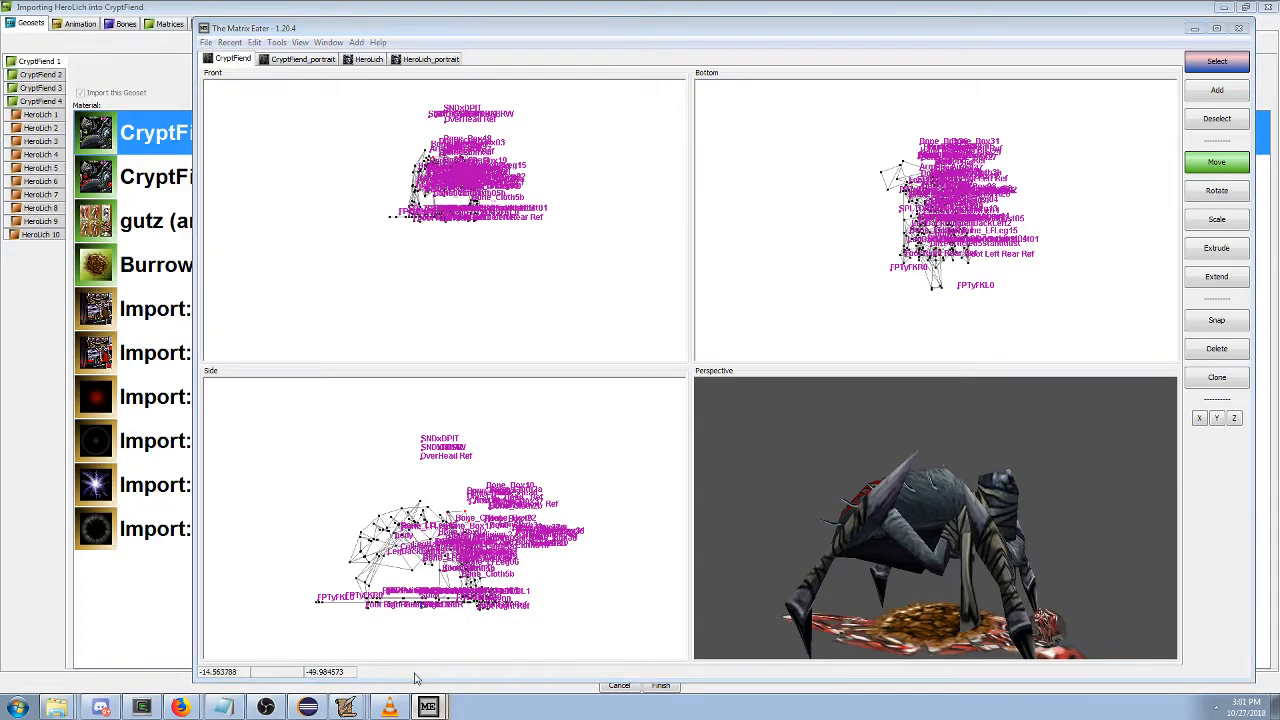
Hide the pivot points and their object names in both the CryptFiend and HeroLich models.
left_click(45, 180)
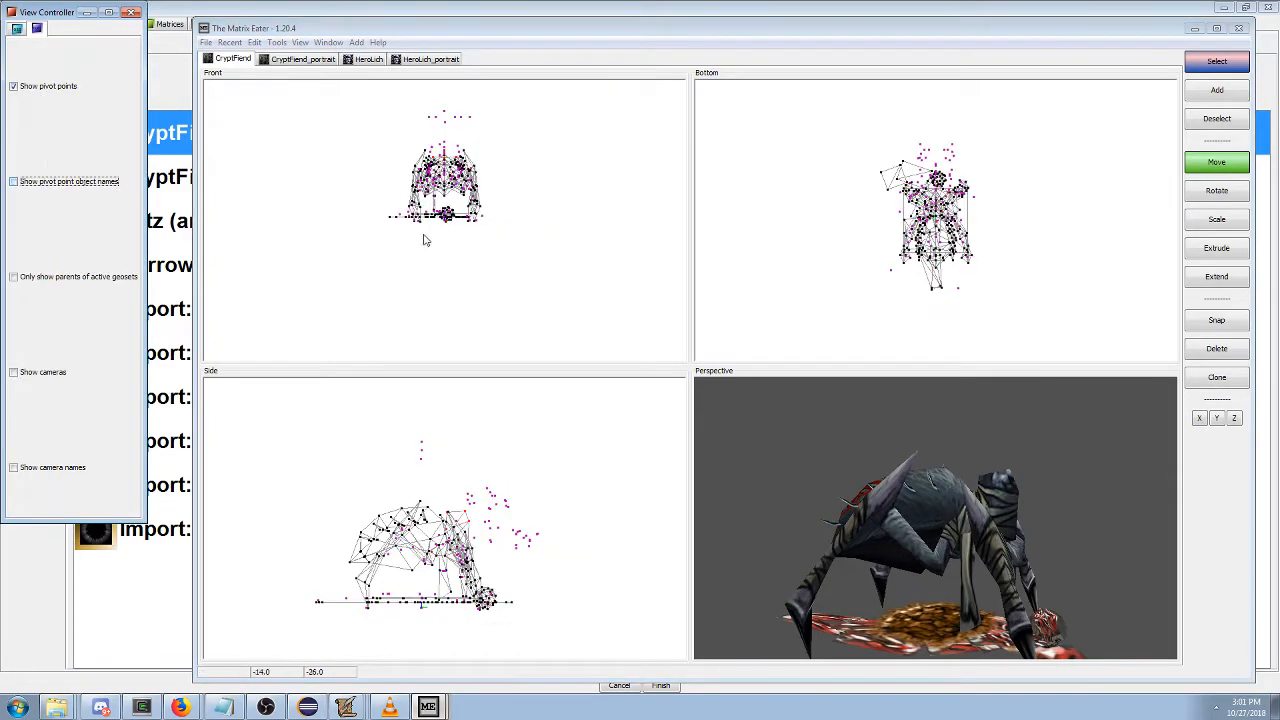
left_click(45, 86)
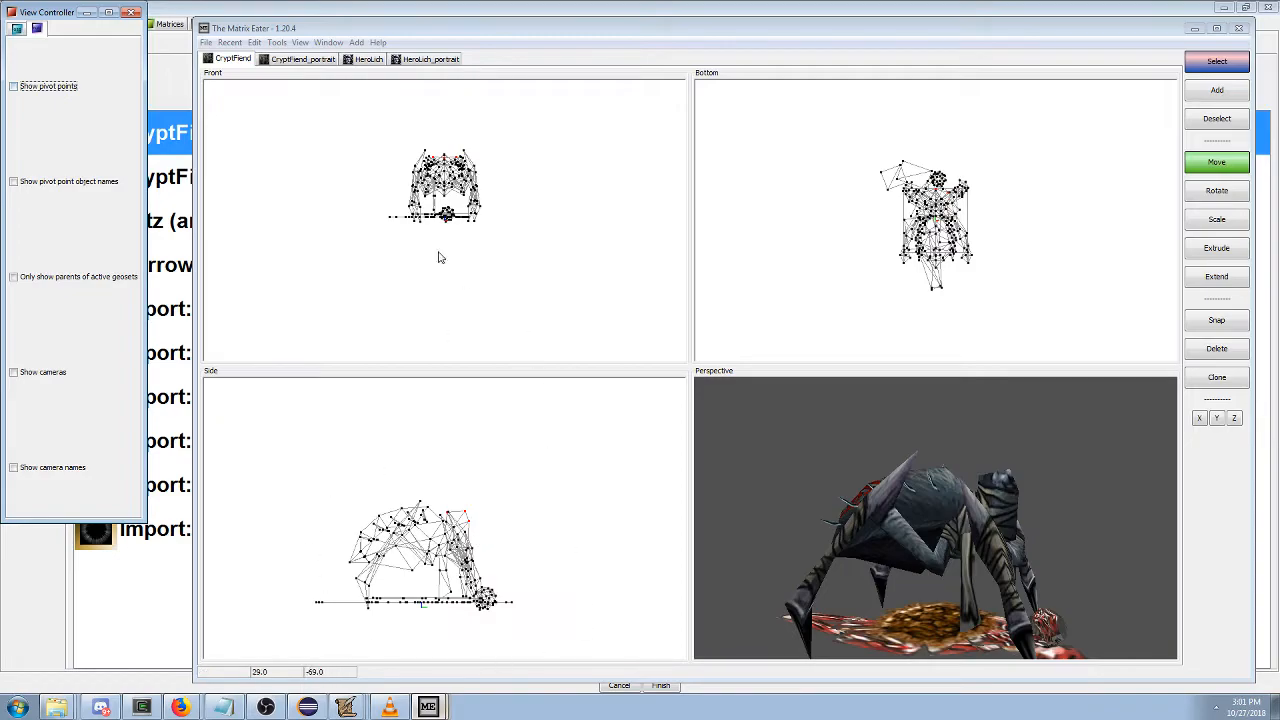
left_click(290, 59)
left_click(369, 59)
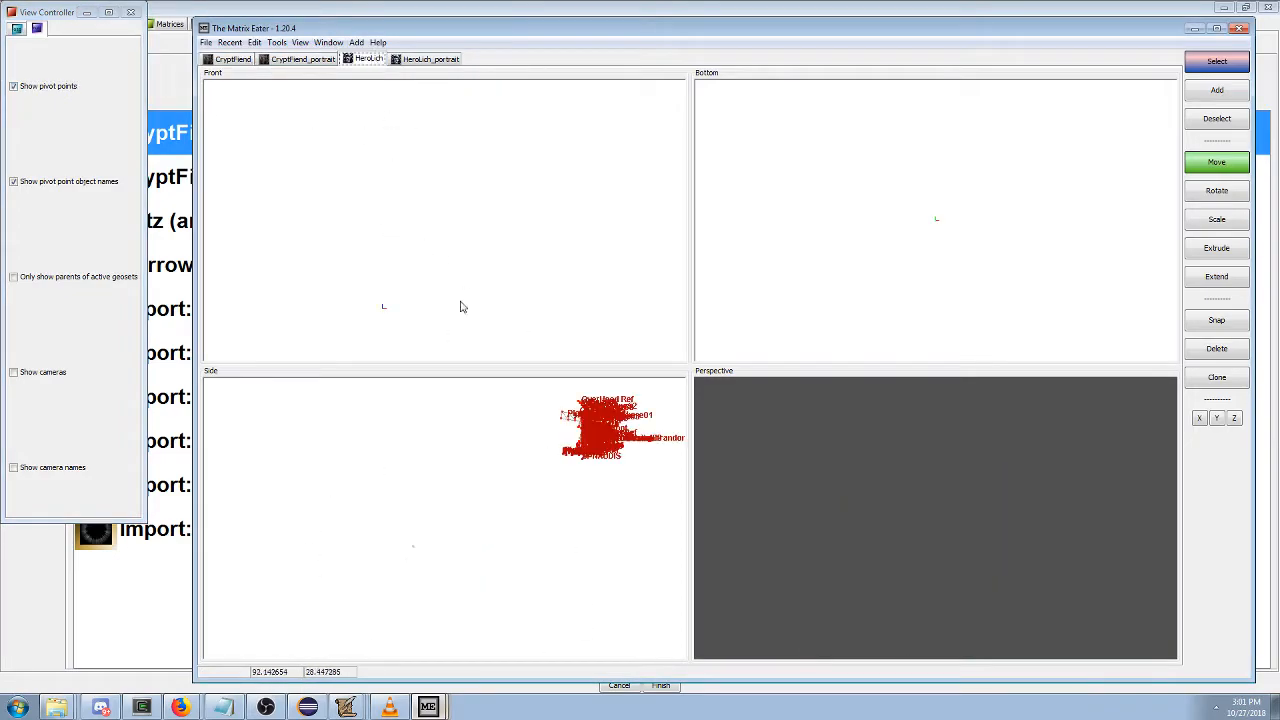
left_click(45, 180)
left_click(45, 86)
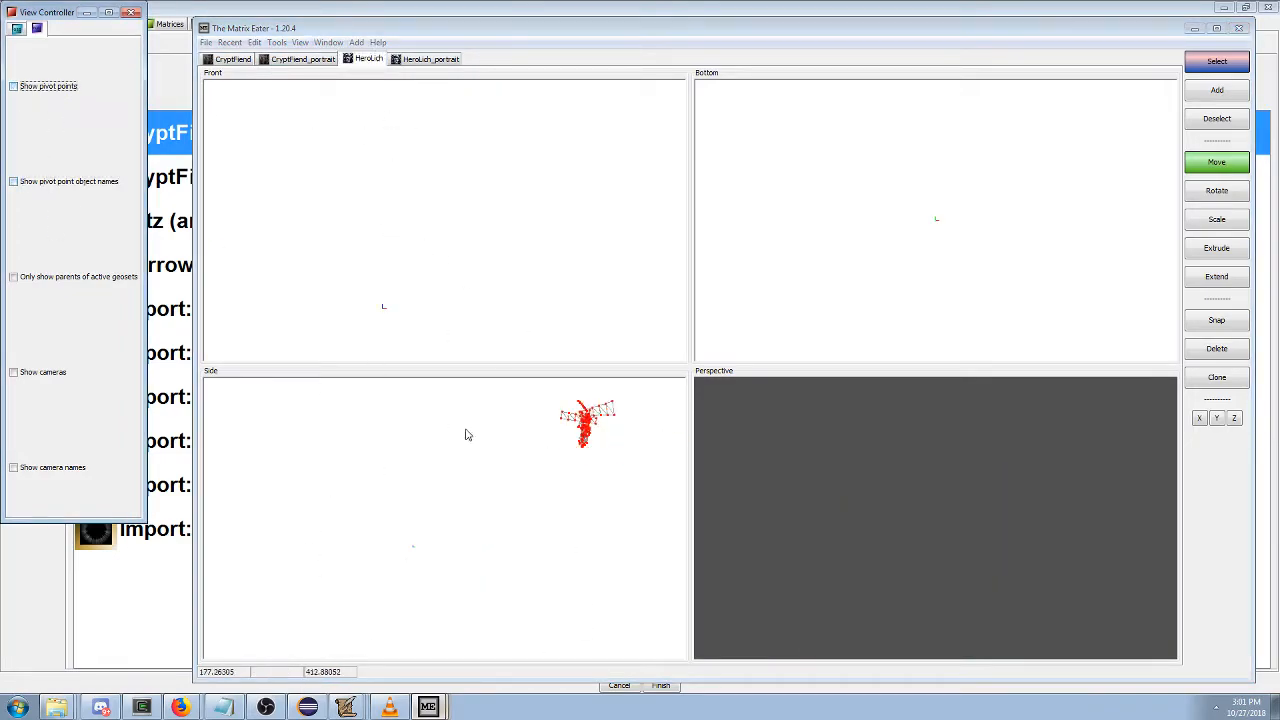
Hide Geoset 3 and Geoset 10 of the HeroLich model to identify the parts they contain.
middle_click_drag(454, 429, 497, 466)
scroll(566, 437, "up", 3)
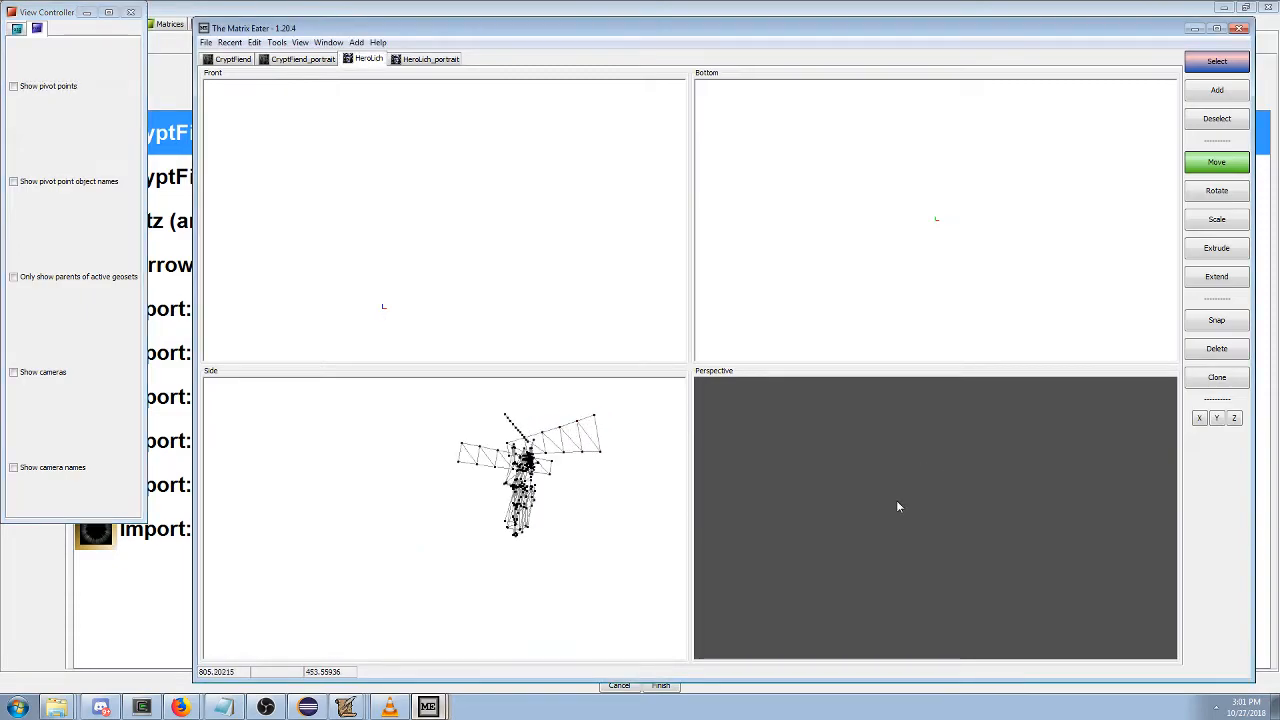
scroll(880, 475, "up", 3)
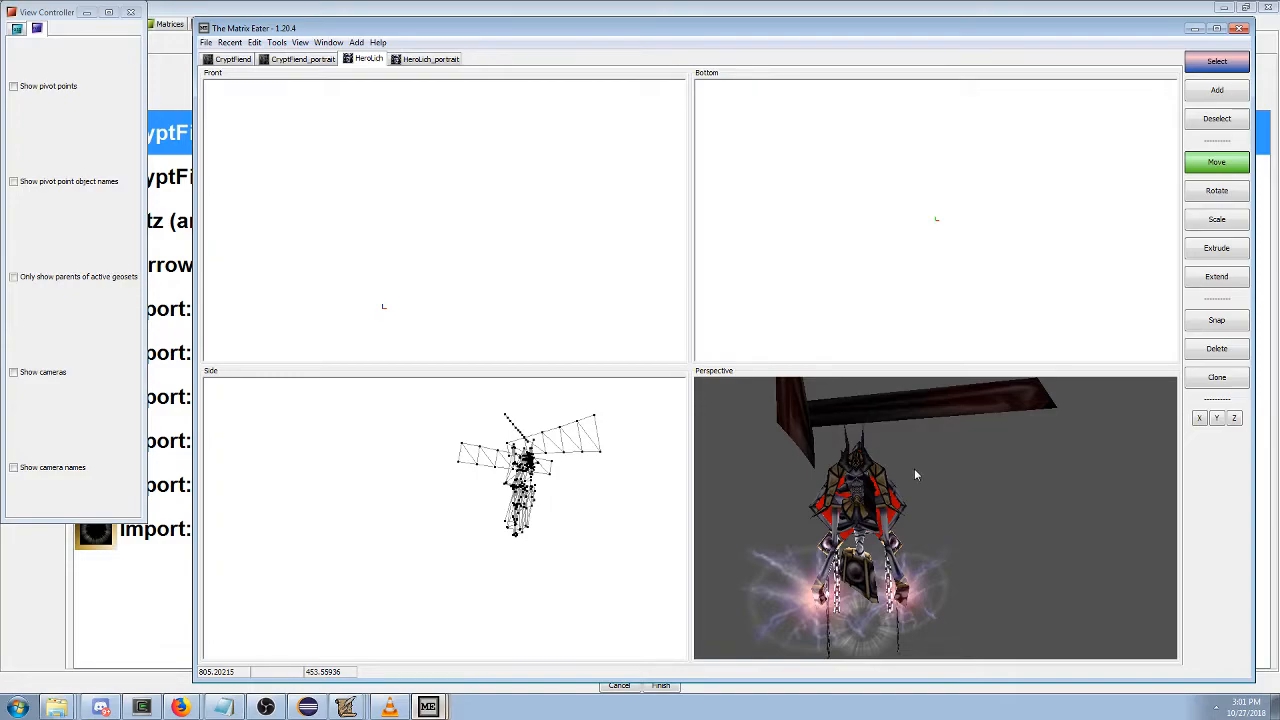
left_click(37, 28)
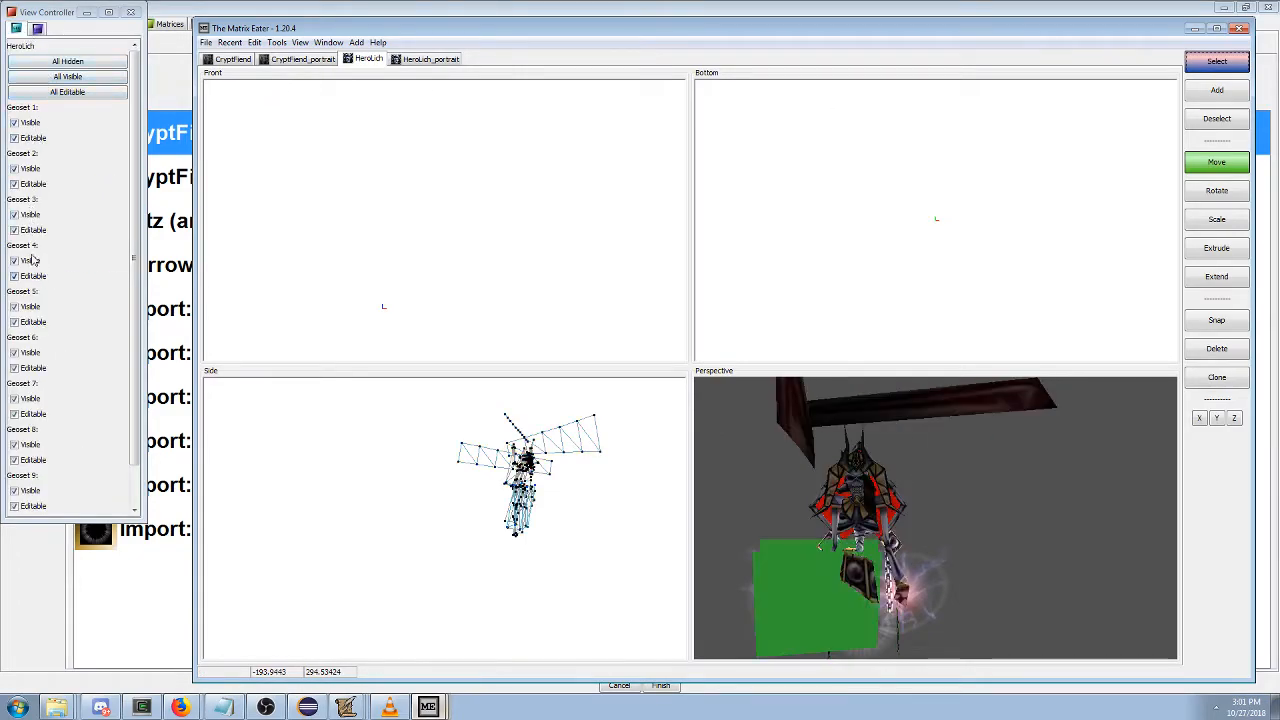
left_click(29, 216)
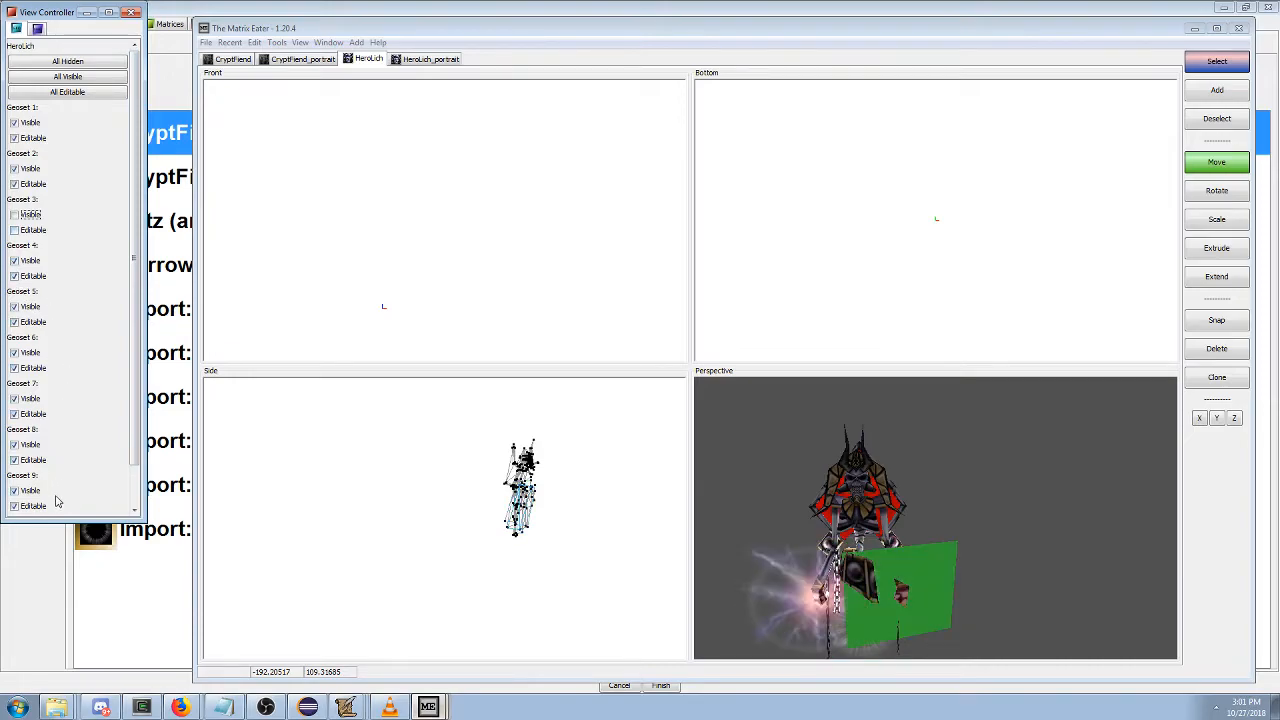
scroll(100, 380, "down", 2)
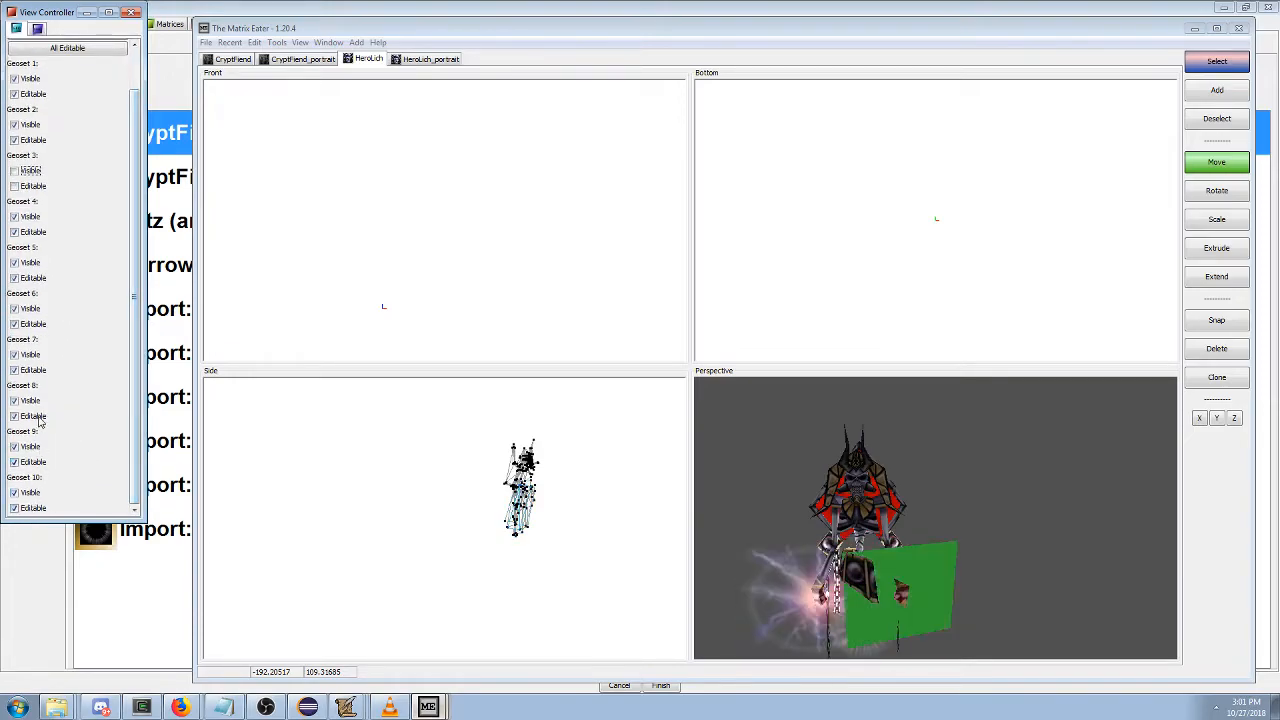
left_click(33, 491)
middle_click_drag(728, 522, 746, 517)
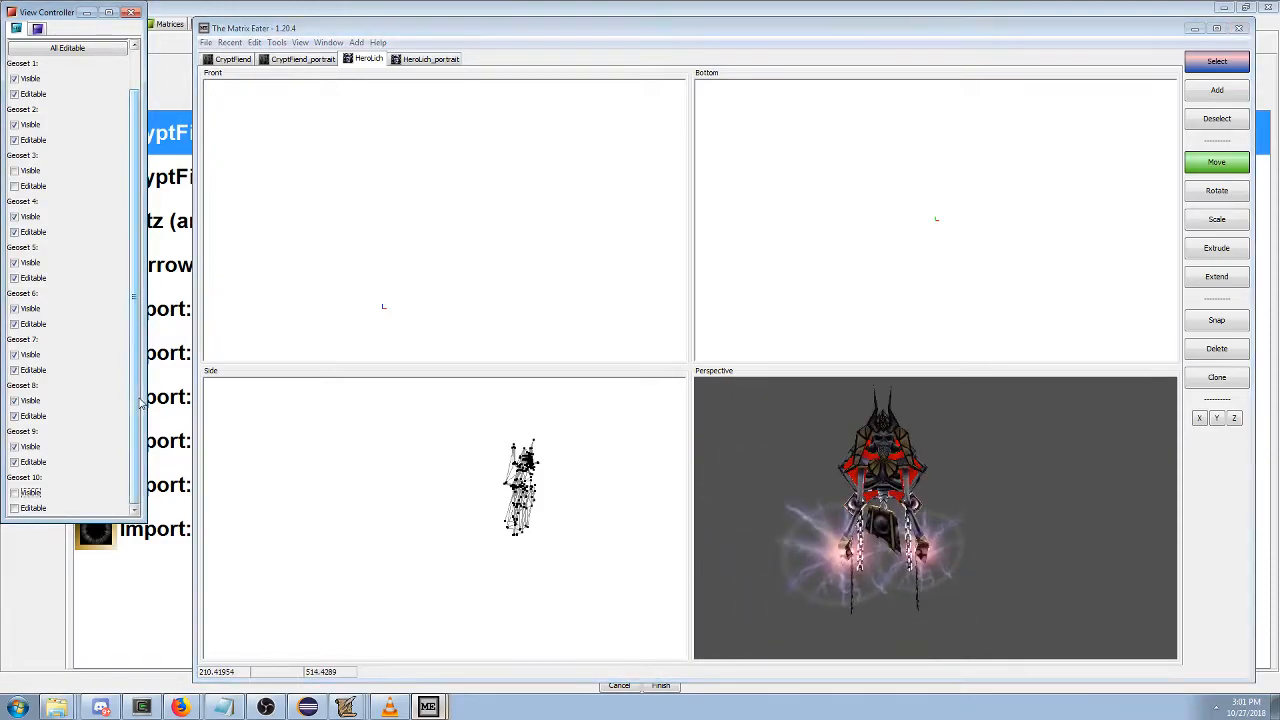
scroll(27, 228, "up", 2)
middle_click_drag(917, 487, 975, 488)
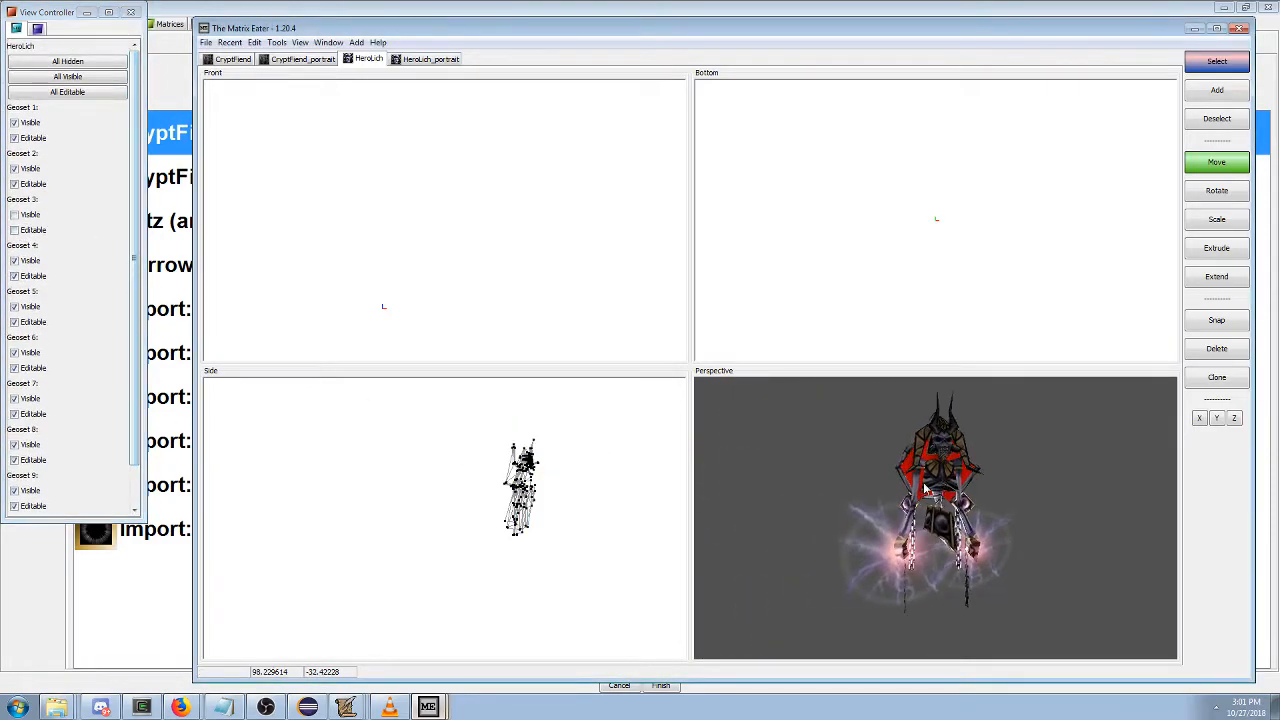
Return to the HeroLich import window and exclude the HeroLich 10 and HeroLich 3 geosets from the import.
left_click(233, 59)
left_click(436, 686)
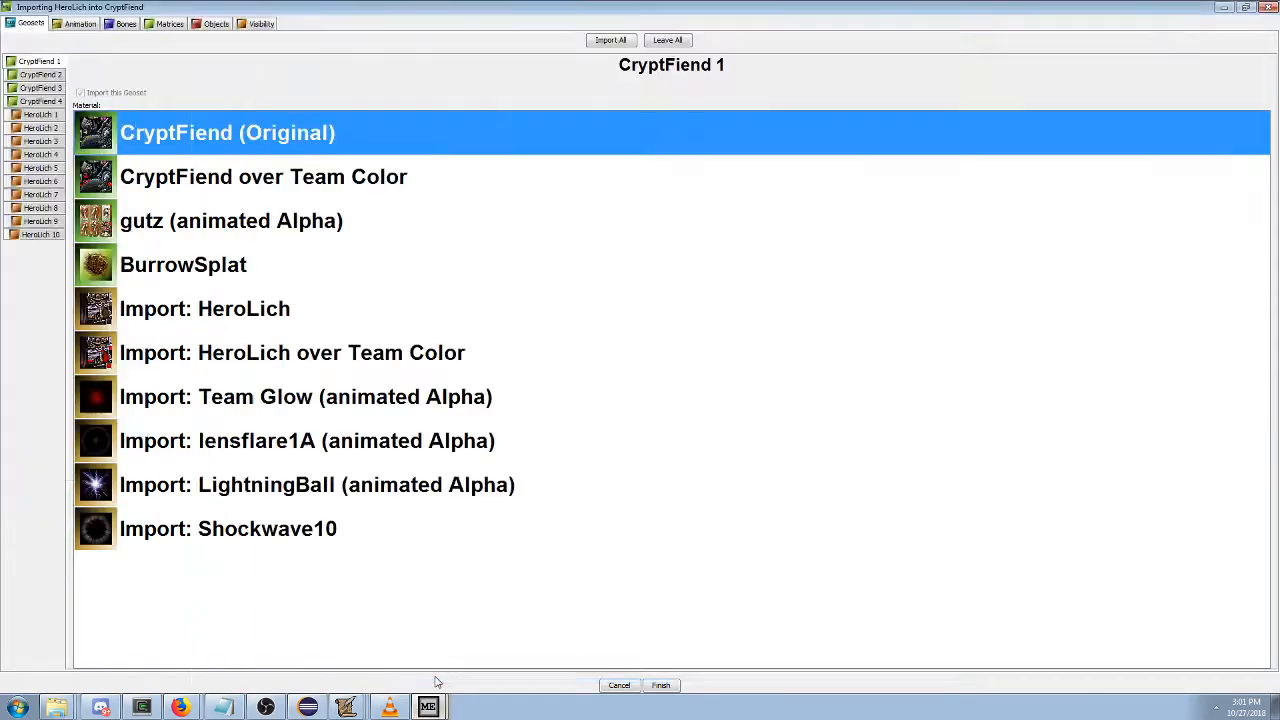
left_click(38, 234)
left_click(118, 94)
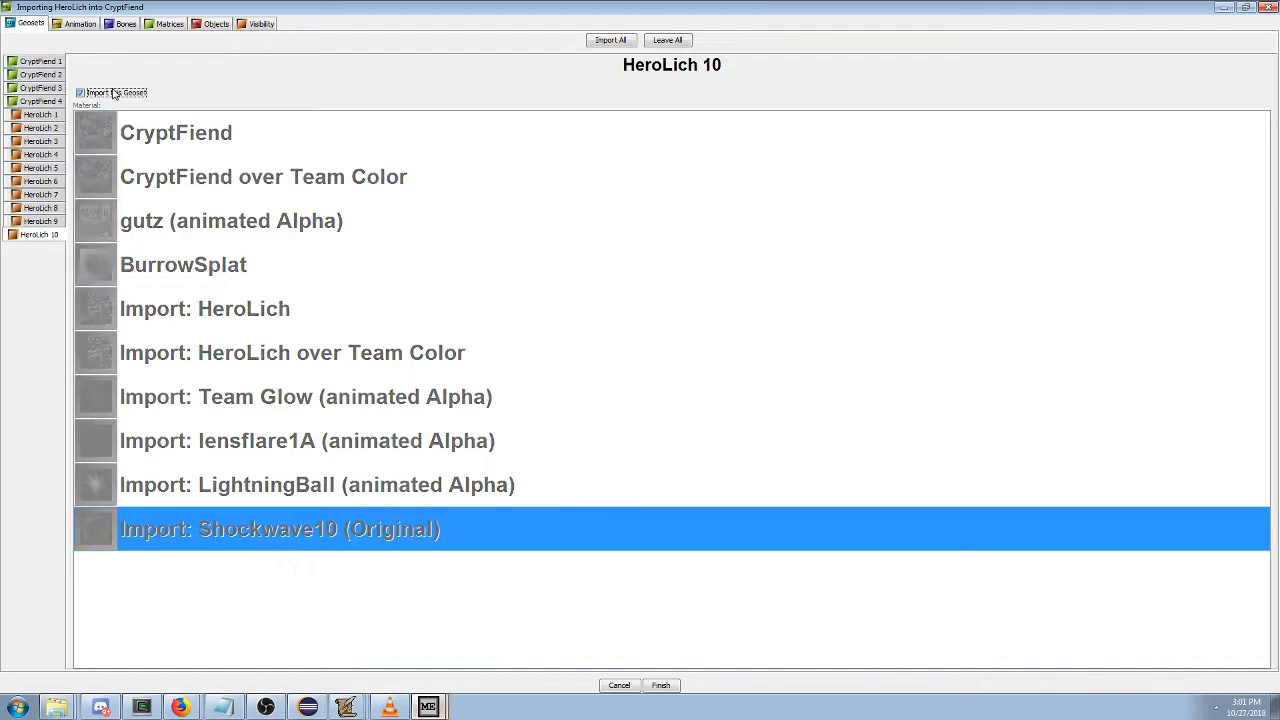
left_click(40, 141)
left_click(84, 94)
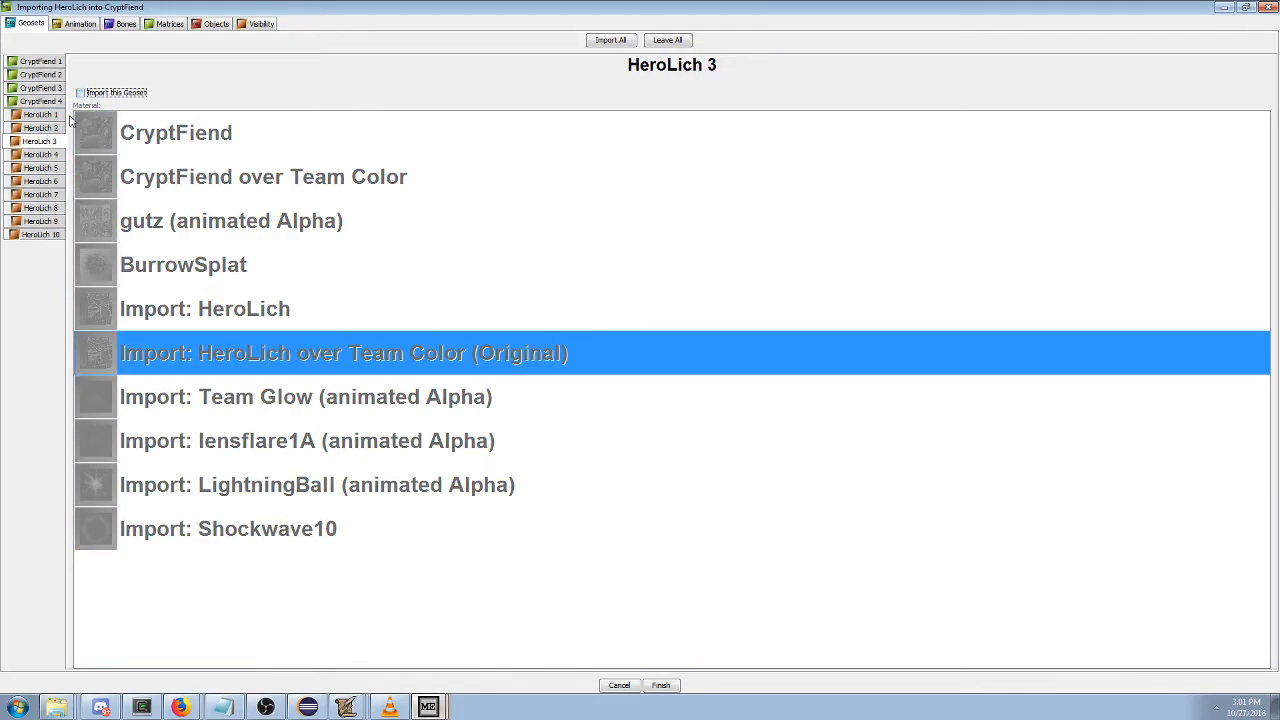
Review the import settings and materials of the HeroLich 1 to 3 and CryptFiend 3 and 4 geosets.
left_click(50, 128)
left_click(62, 141)
left_click(59, 129)
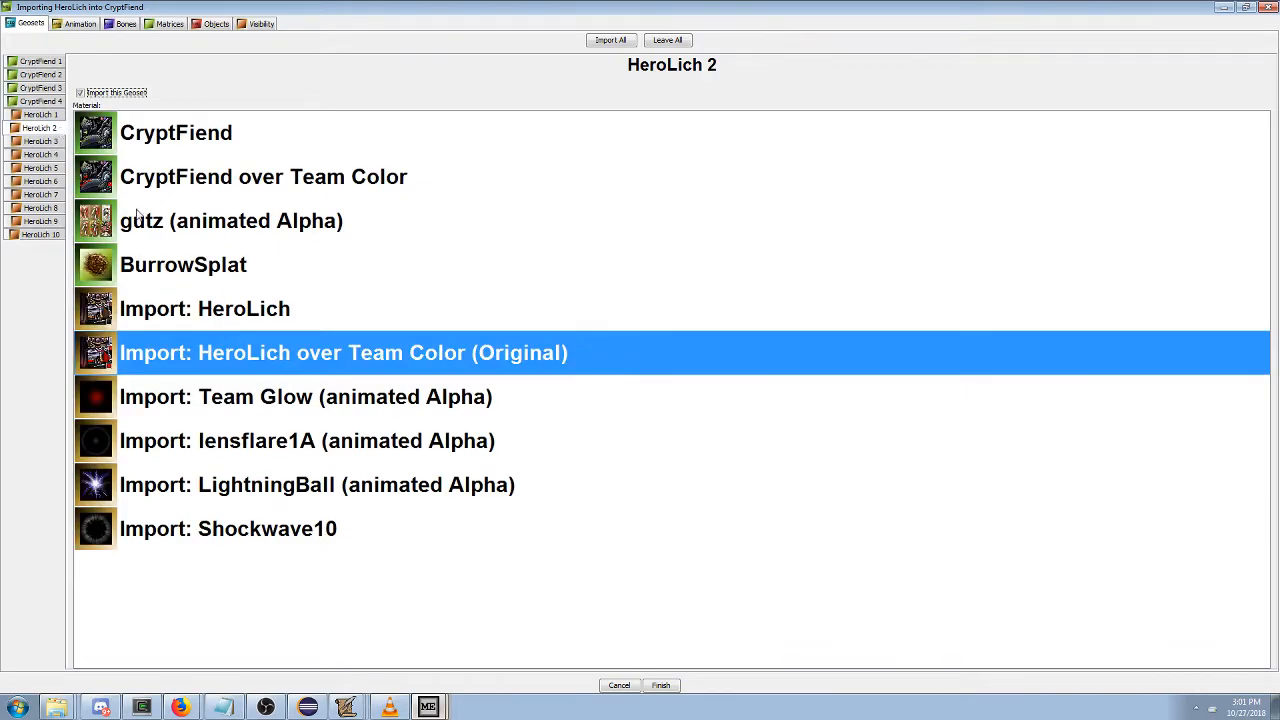
left_click(42, 115)
left_click(40, 101)
left_click(40, 88)
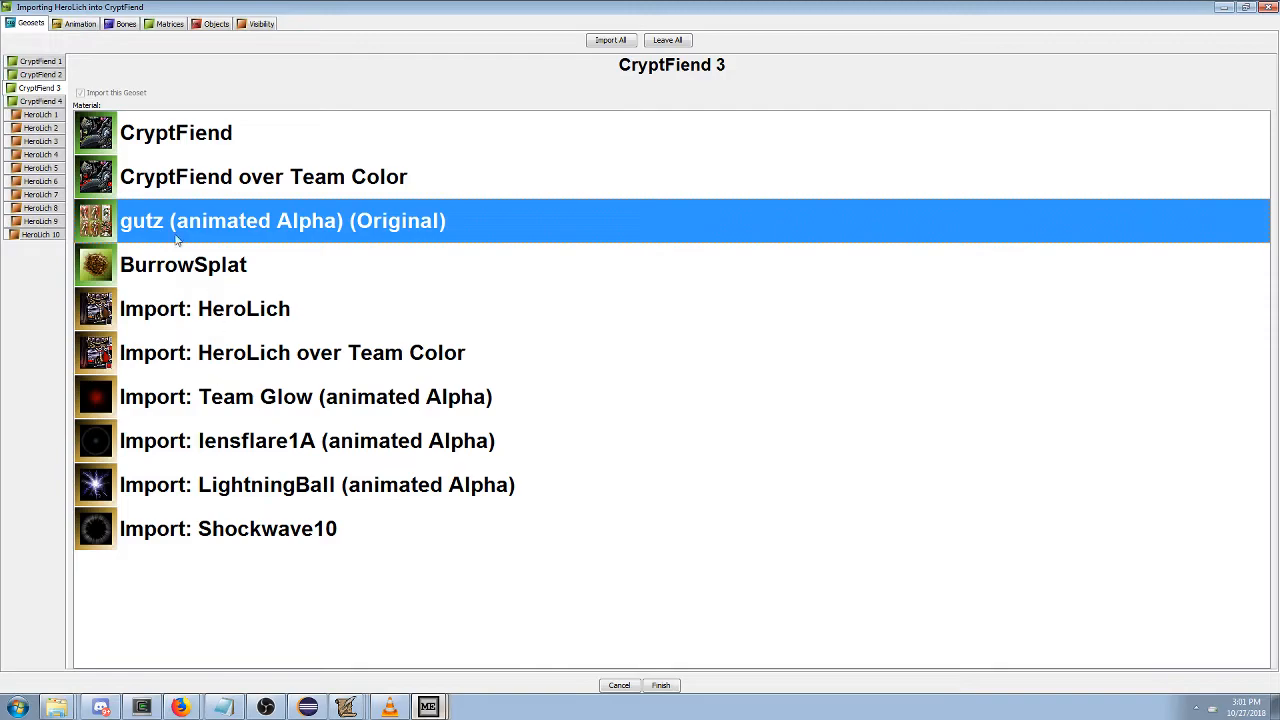
left_click(33, 101)
Set the imported Stand animation to time-scale into the pre-existing Stand sequence.
left_click(79, 23)
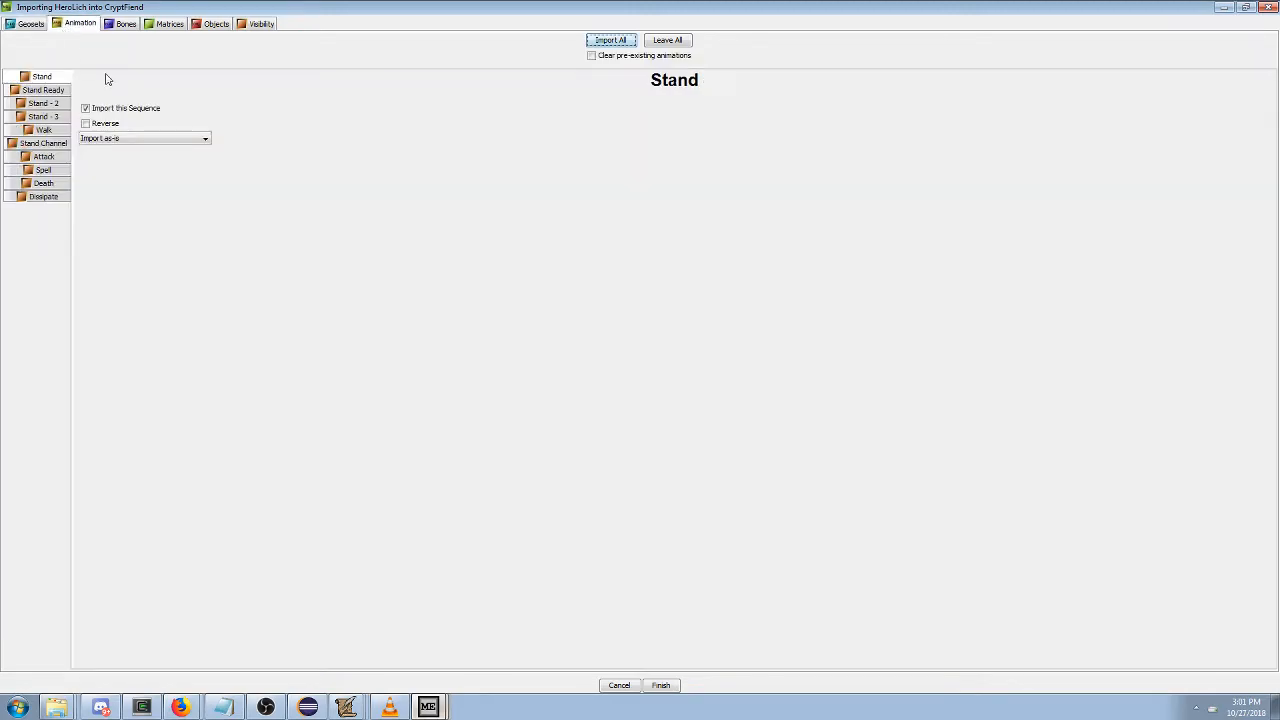
left_click(105, 139)
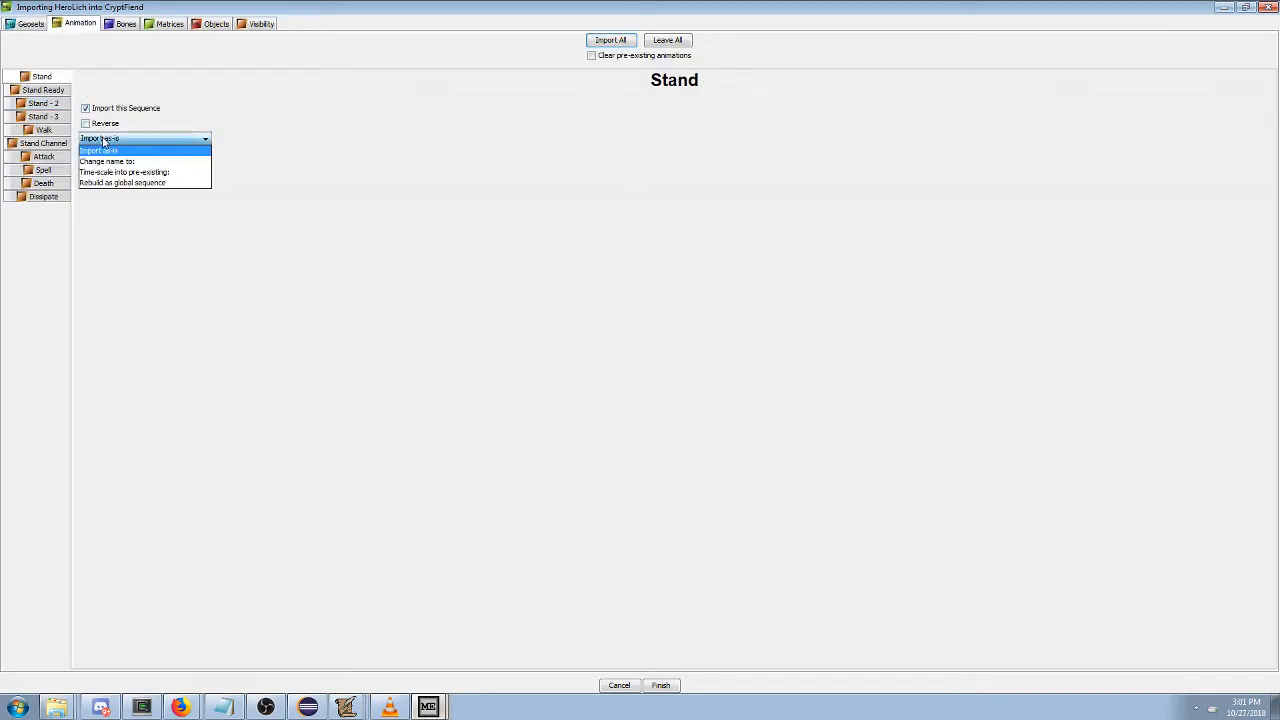
left_click(115, 171)
left_click(37, 78)
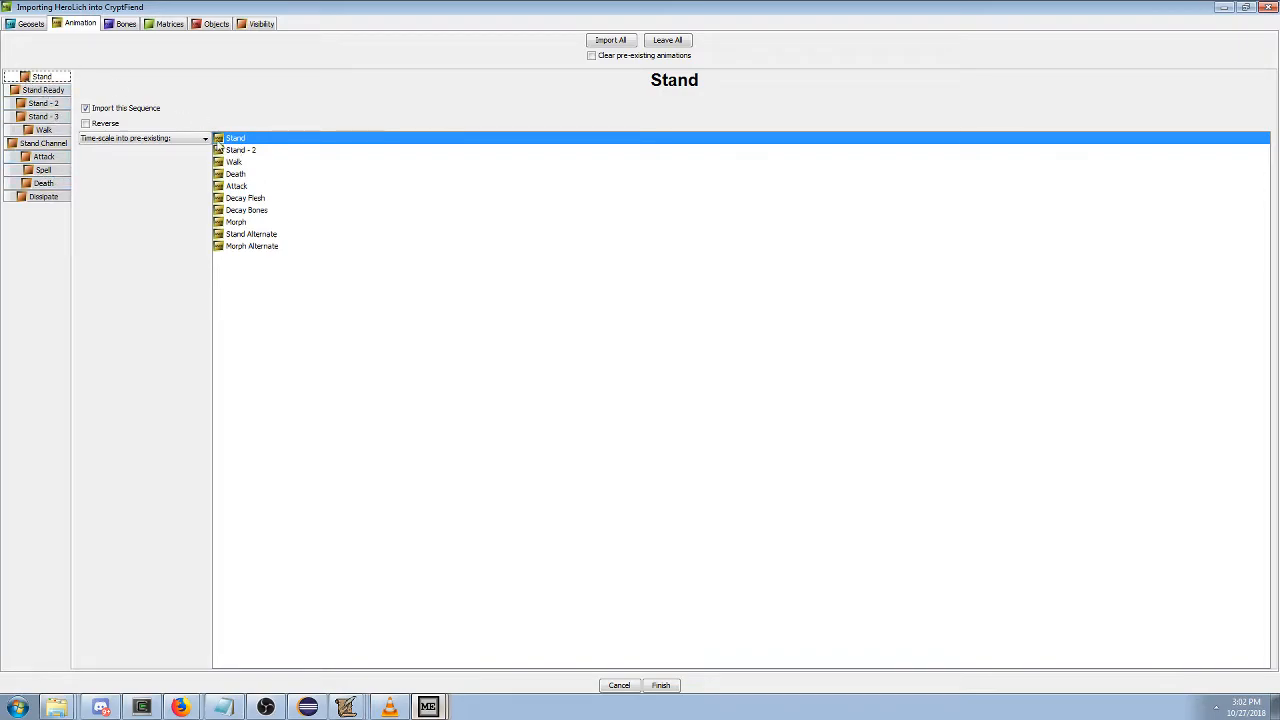
Set the imported Stand - 2 animation to time-scale into the pre-existing Stand - 2 sequence.
left_click(42, 103)
left_click(104, 110)
left_click(104, 110)
left_click(120, 138)
left_click(125, 170)
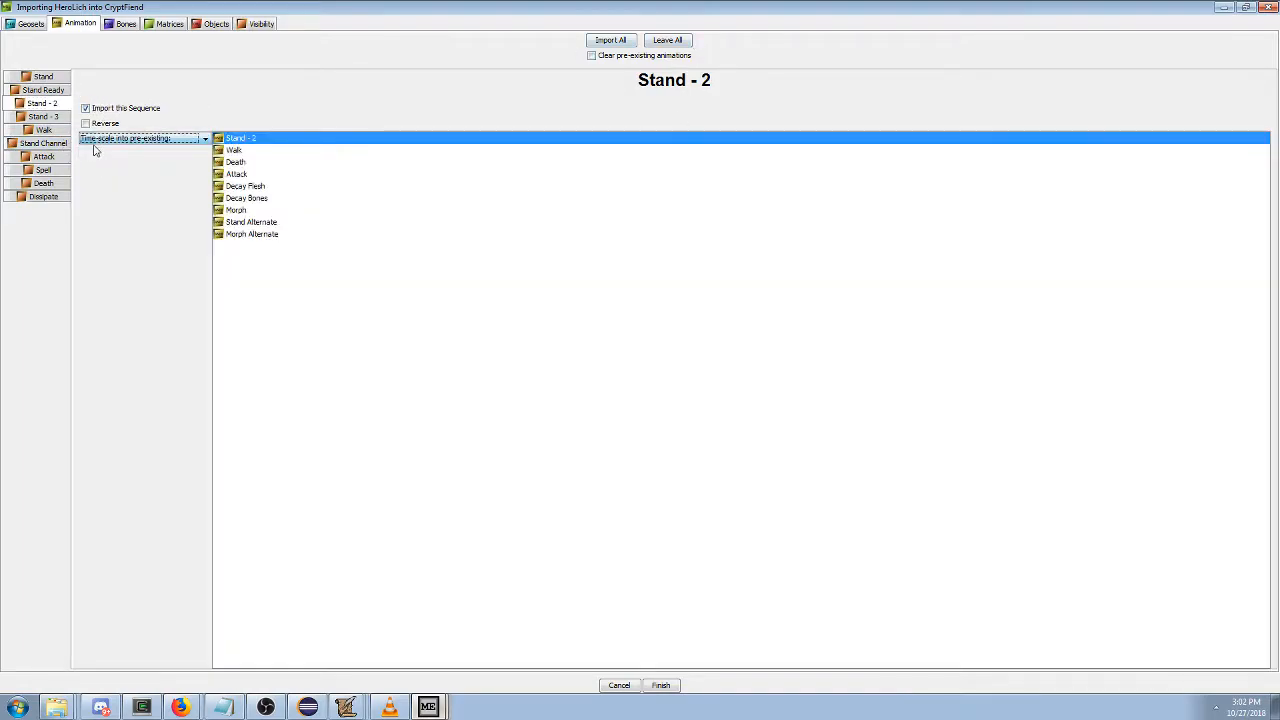
Set Stand Ready to time-scale into a pre-existing sequence, and exclude it from the import.
left_click(55, 91)
left_click(145, 138)
left_click(134, 170)
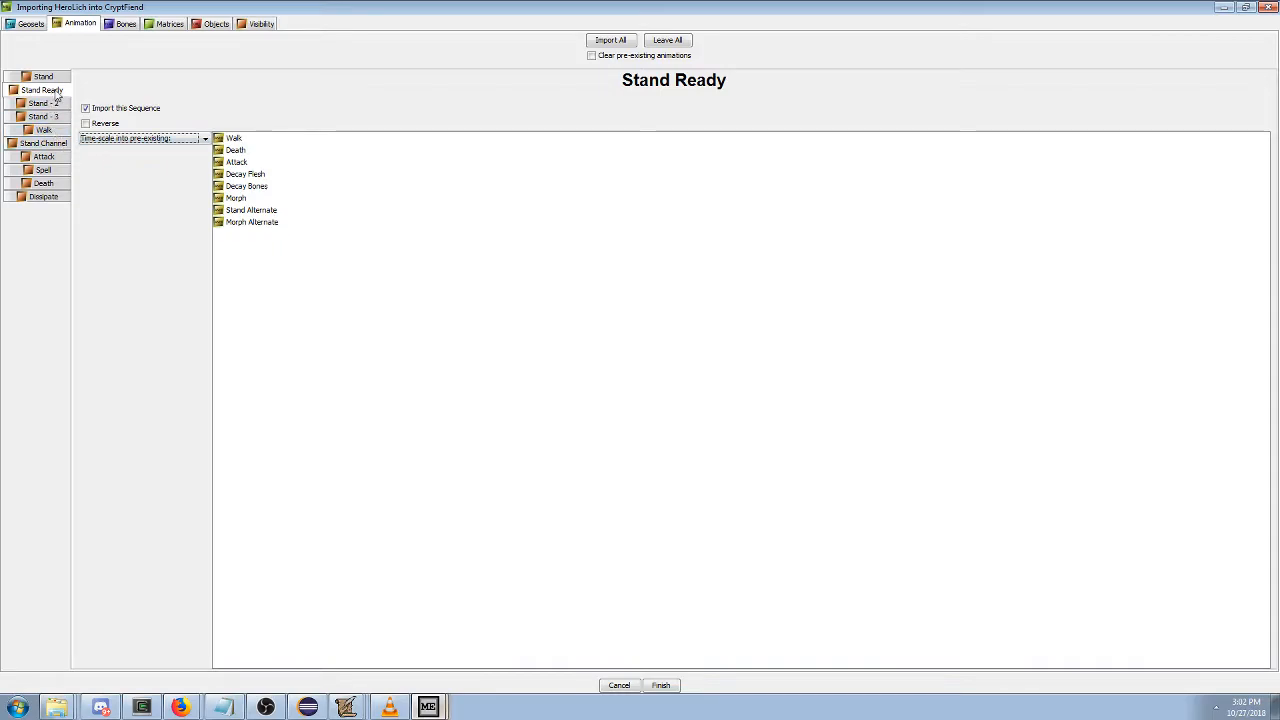
left_click(124, 109)
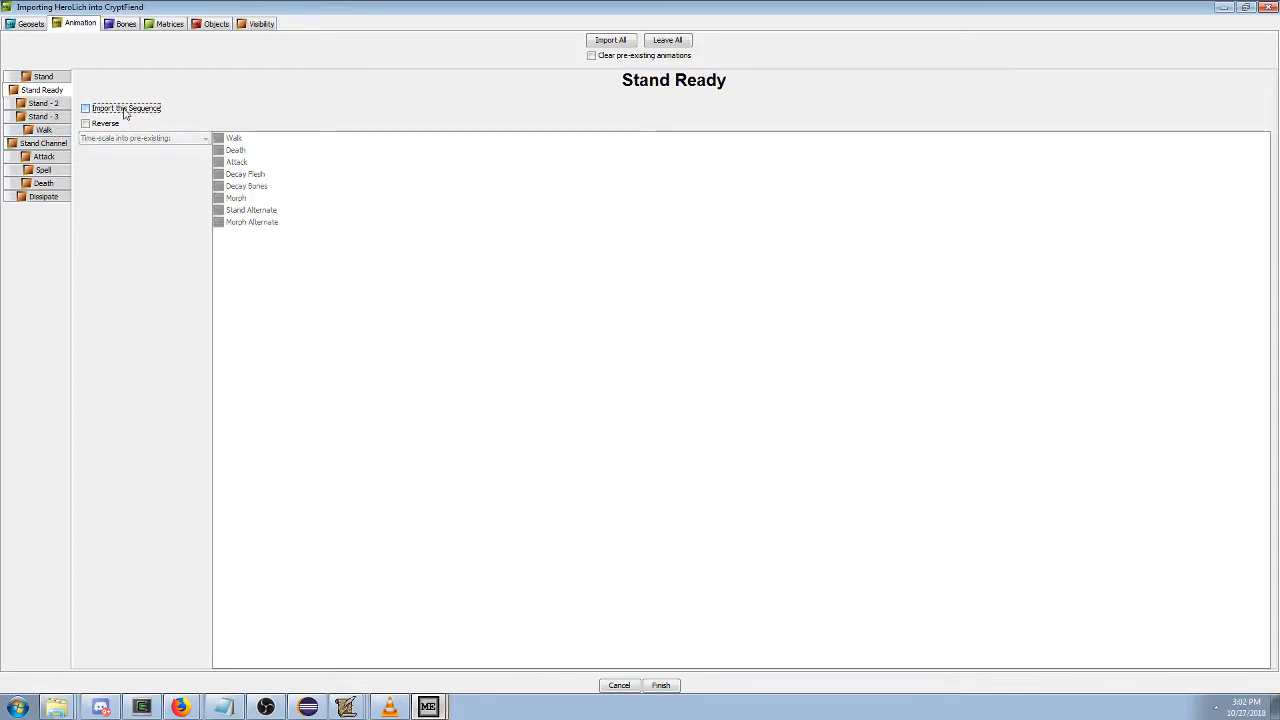
Check the import settings and target sequences of the Stand, Stand Ready and Stand - 2 animations.
left_click(60, 104)
left_click(42, 90)
left_click(42, 103)
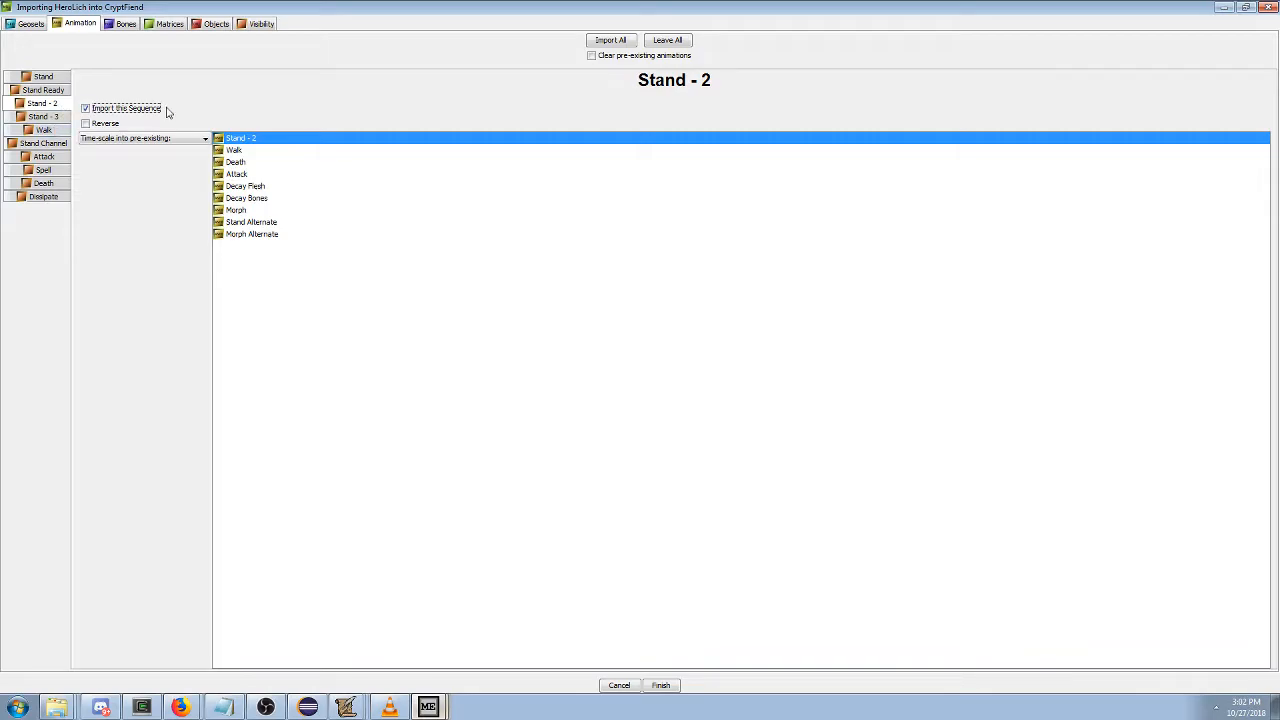
left_click(60, 80)
left_click(57, 88)
left_click(56, 80)
left_click(58, 91)
left_click(60, 80)
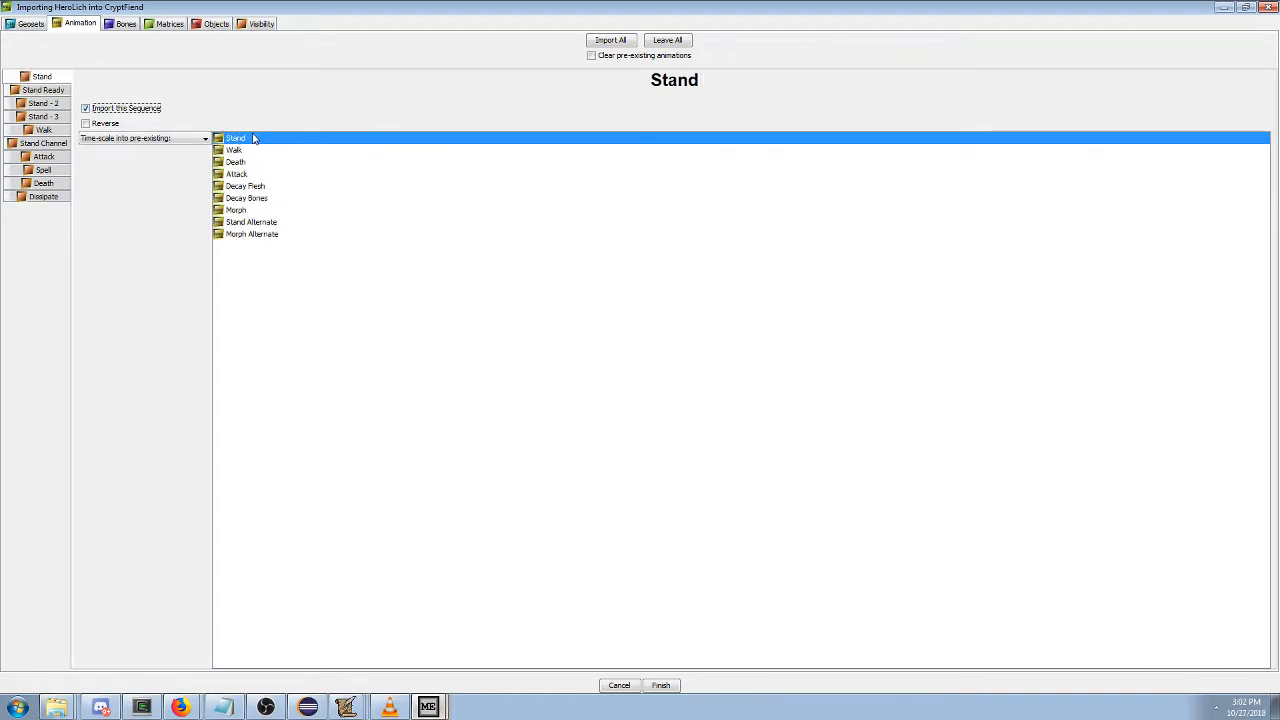
Set the imported Walk animation to time-scale into the pre-existing Walk sequence.
left_click(47, 92)
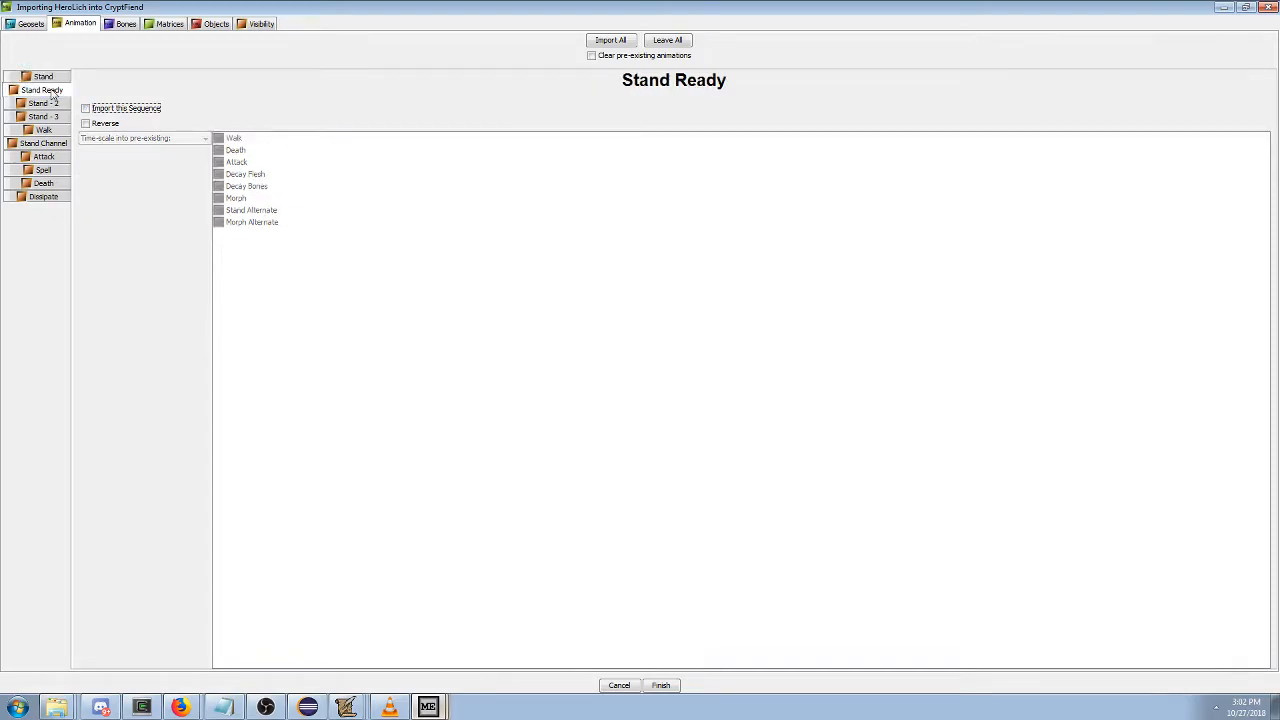
left_click(47, 103)
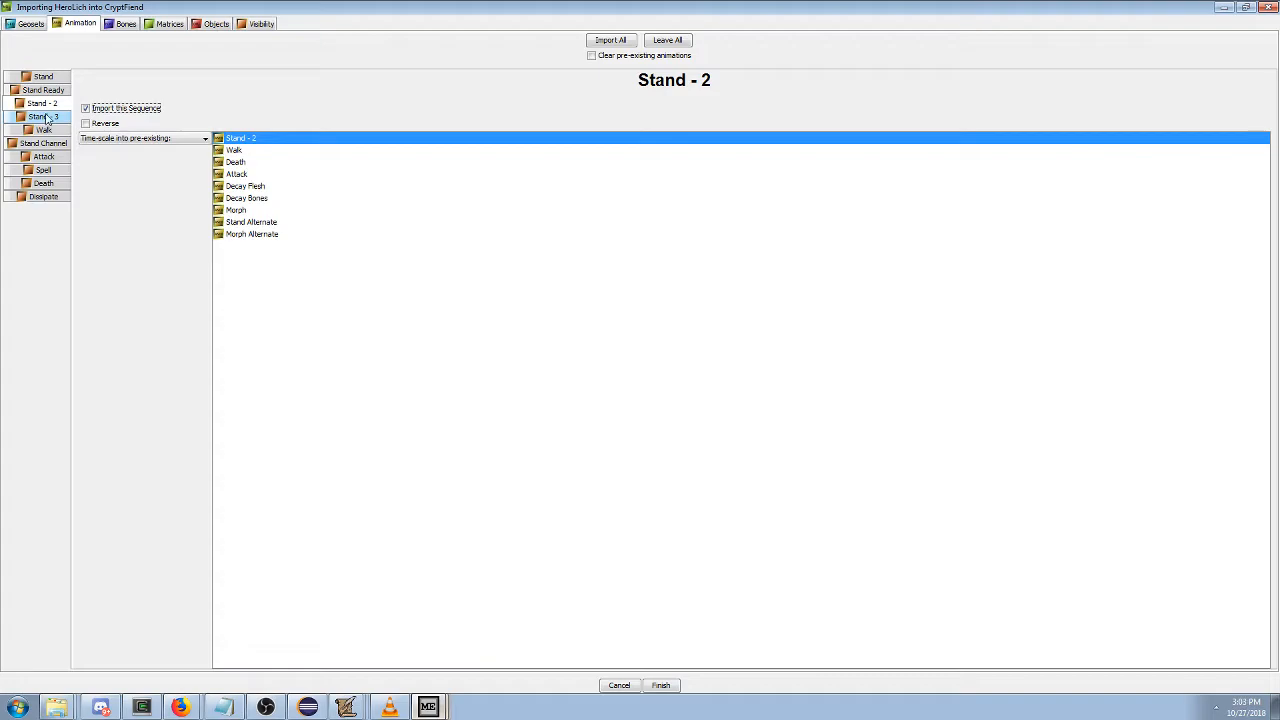
left_click(47, 117)
left_click(56, 105)
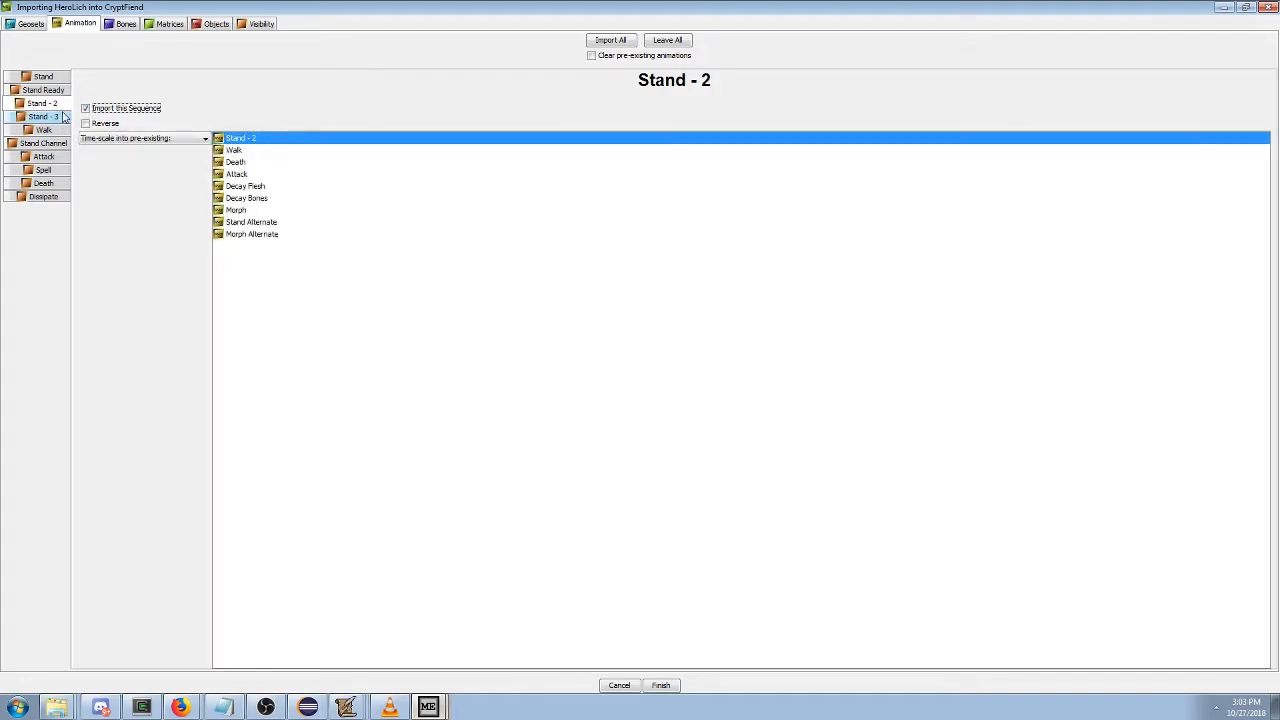
left_click(44, 130)
left_click(140, 138)
left_click(117, 173)
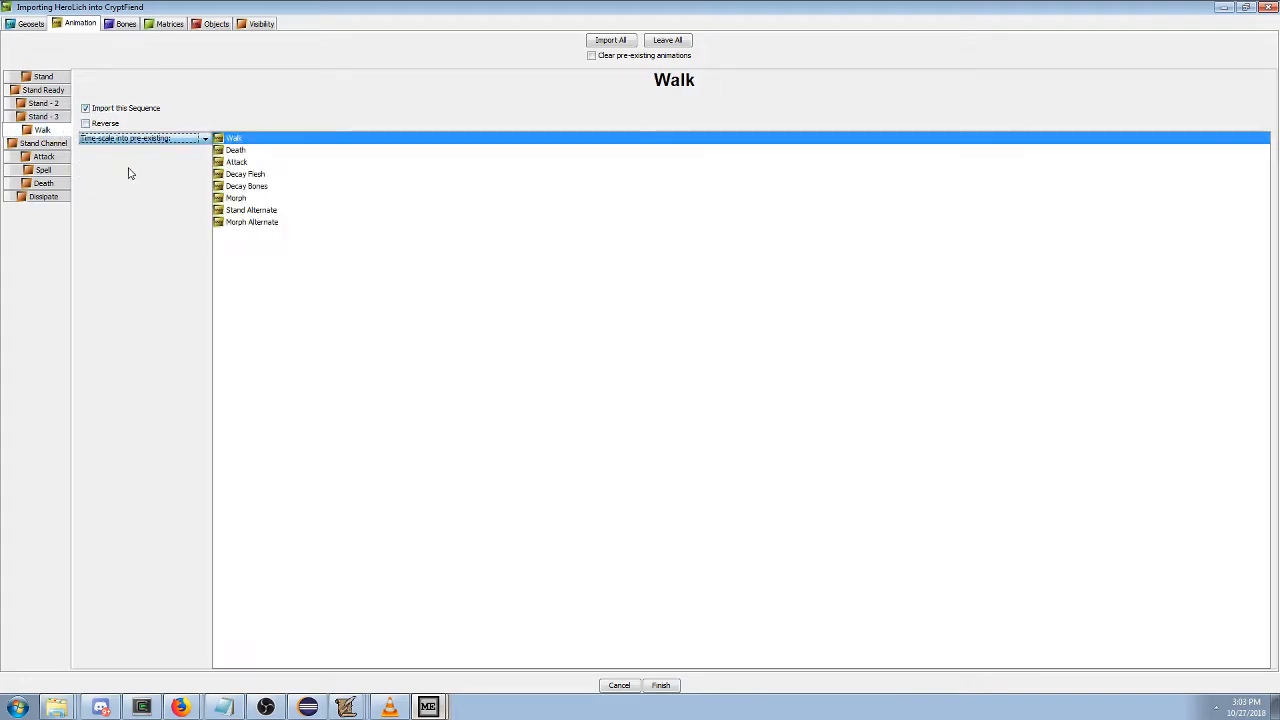
Compare the import settings of the Stand Channel and Walk animations.
left_click(60, 147)
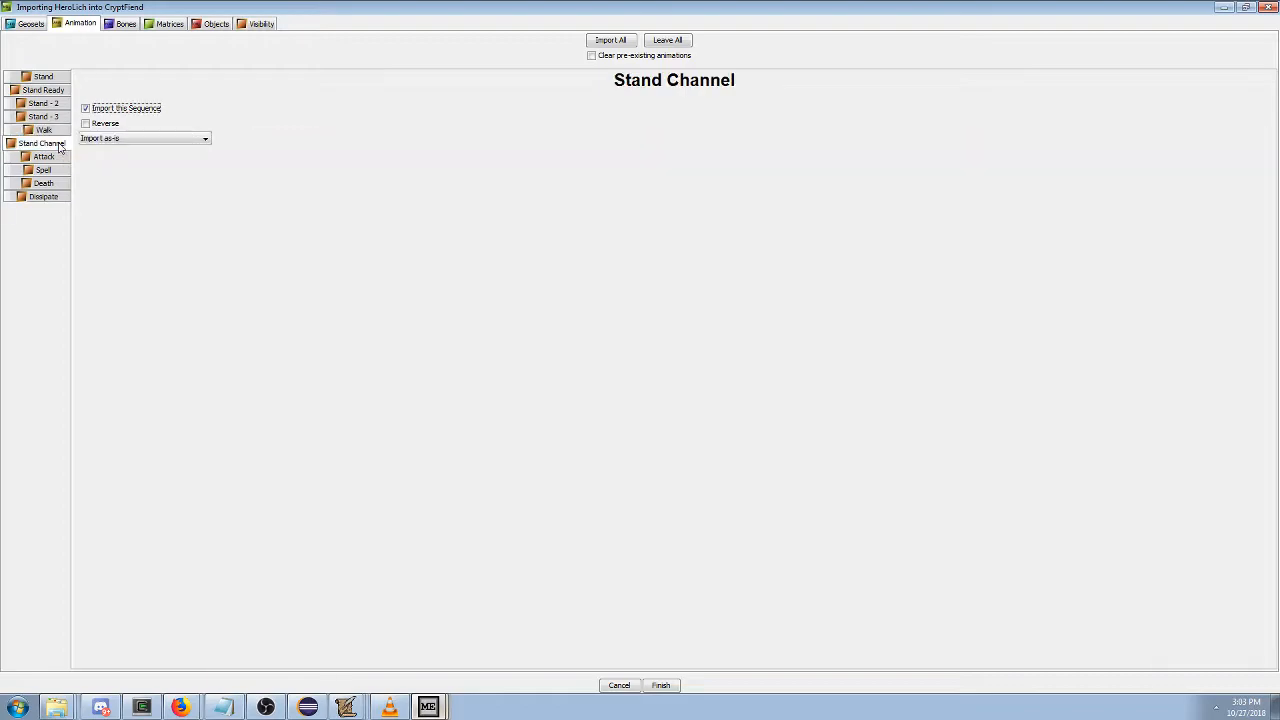
left_click(92, 138)
left_click(58, 135)
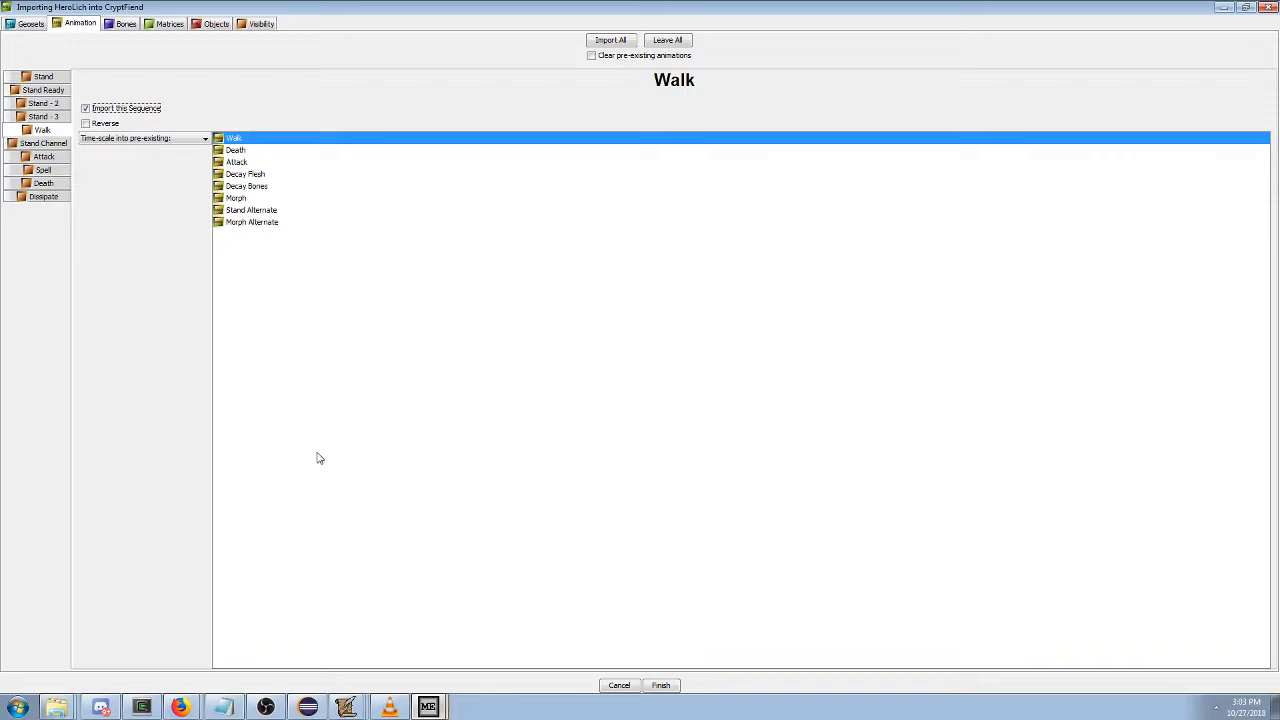
left_click(42, 143)
left_click(54, 129)
left_click(51, 144)
Set the imported Attack animation to time-scale into the pre-existing Attack sequence.
left_click(49, 156)
left_click(95, 138)
left_click(96, 161)
left_click(102, 139)
left_click(101, 173)
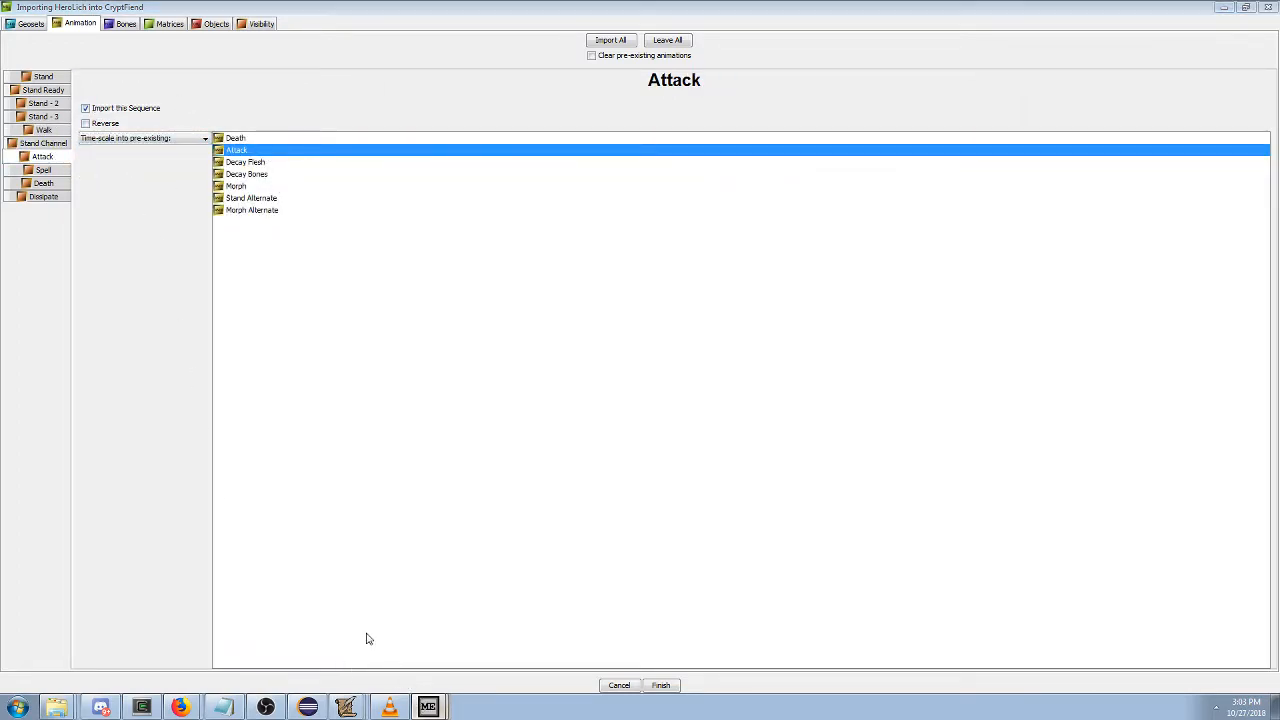
Exclude the Spell animation from the import.
left_click(395, 641)
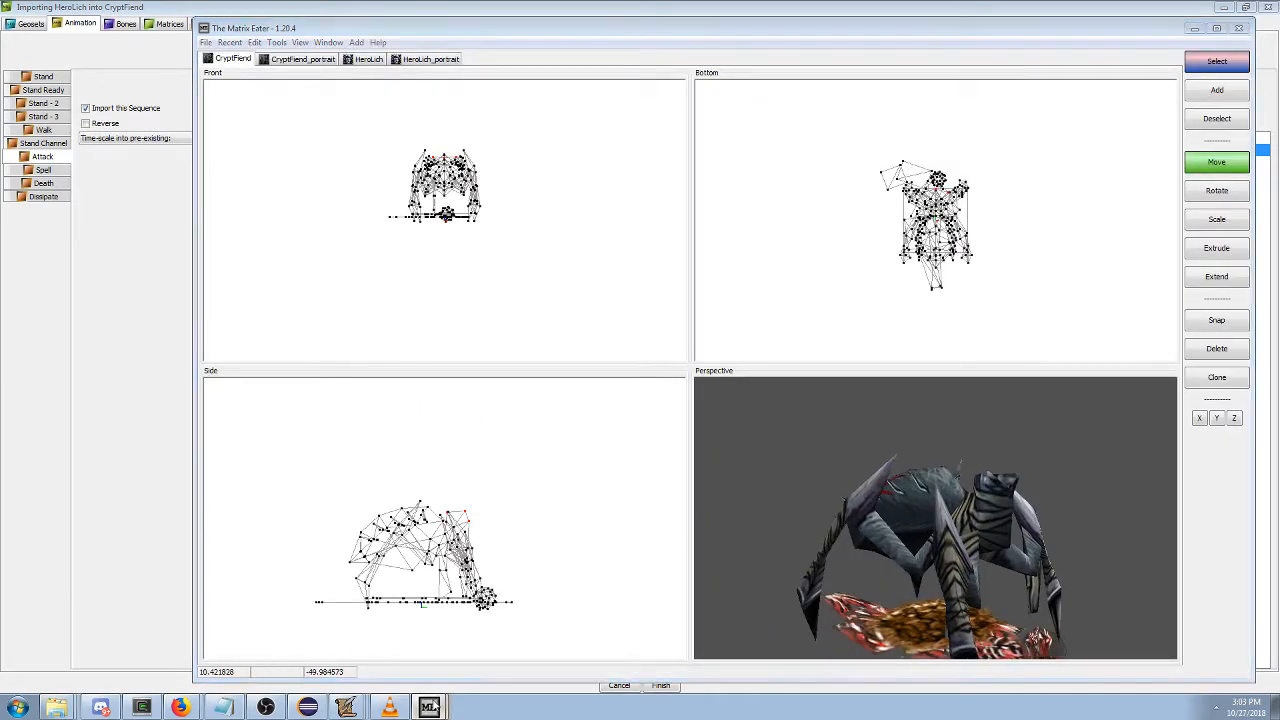
left_click(445, 684)
left_click(45, 170)
key("Up")
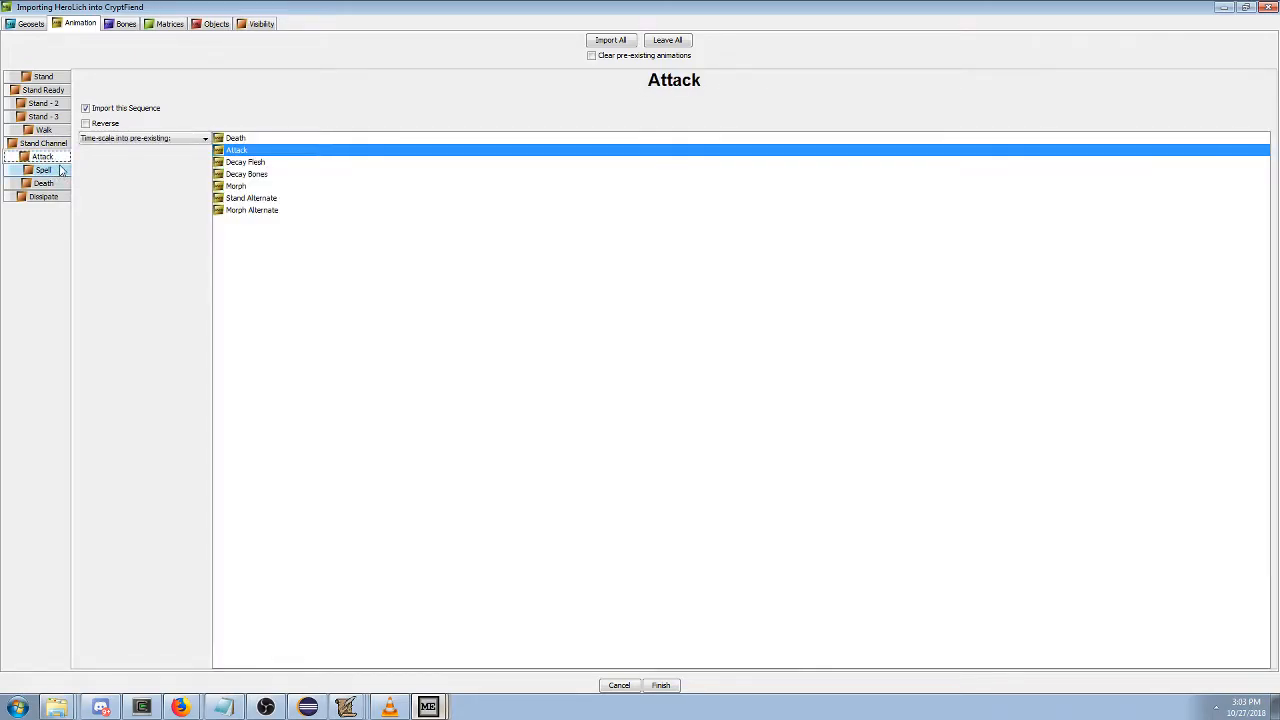
left_click(60, 170)
left_click(115, 109)
left_click(56, 160)
key("Up")
key("Down")
key("Up")
key("Up")
left_click(44, 157)
Set the Death animation to time-scale into a pre-existing sequence, and exclude it from the import.
left_click(43, 183)
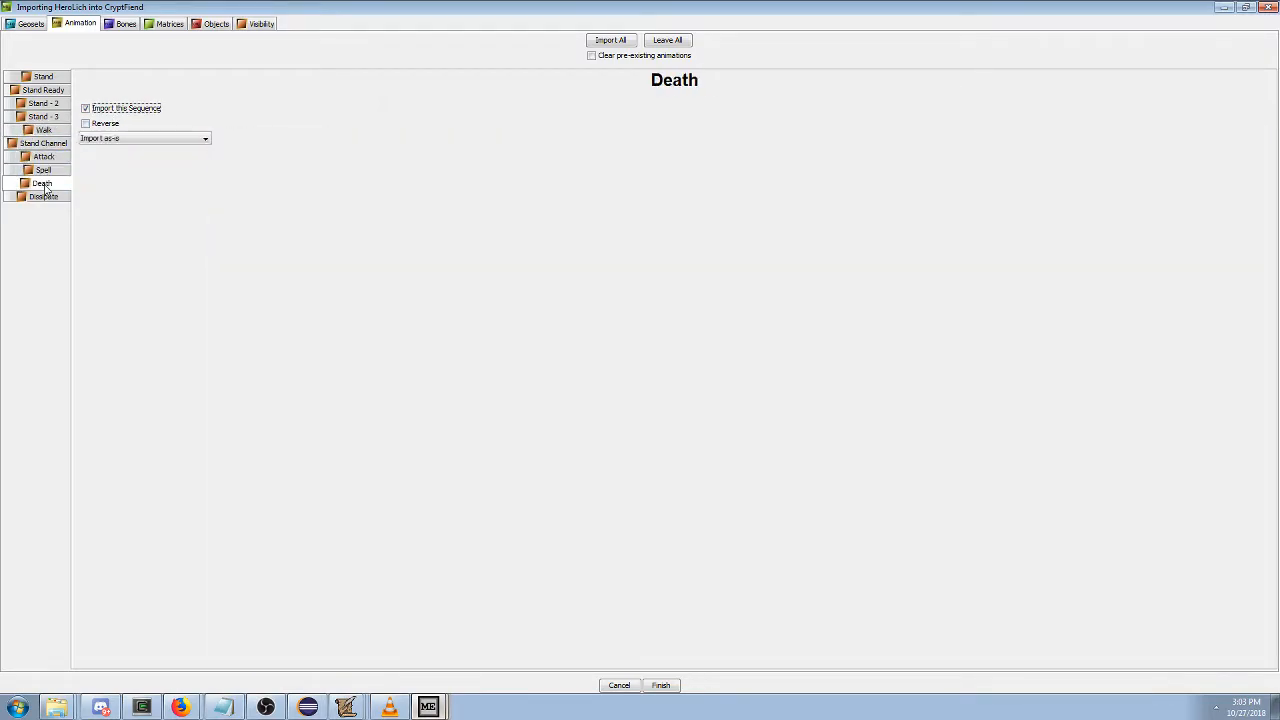
left_click(140, 138)
left_click(99, 173)
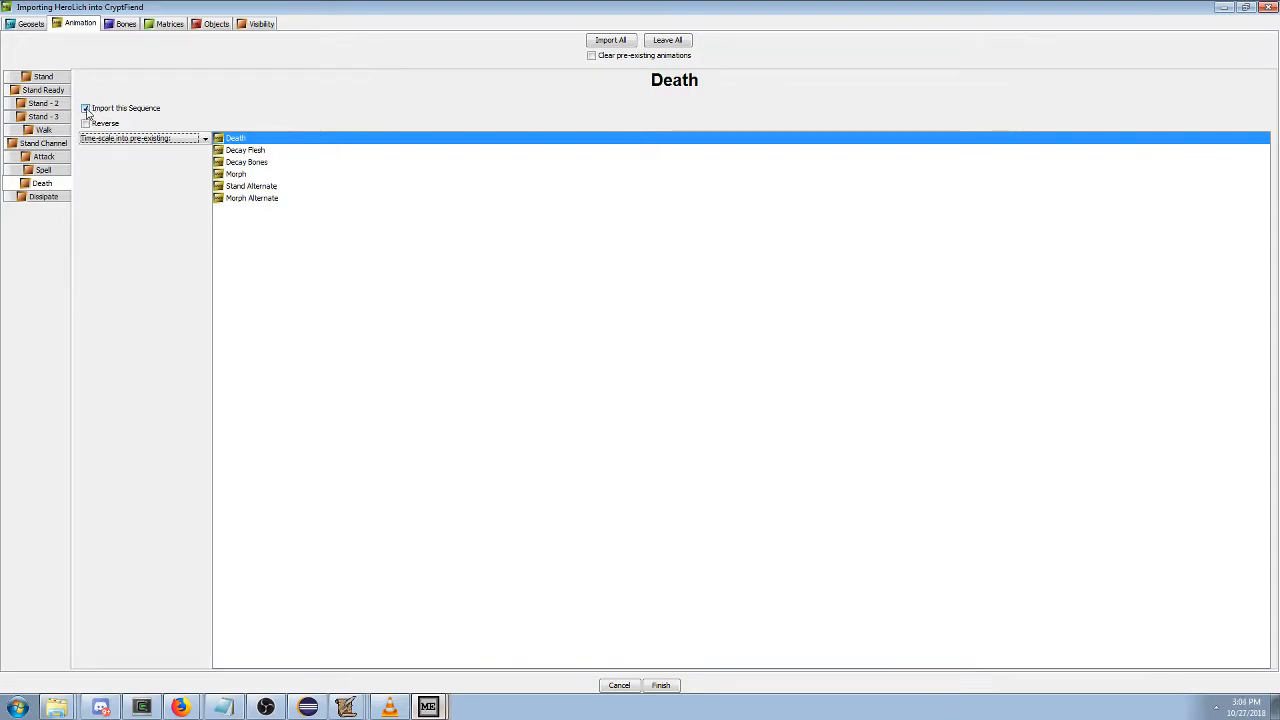
left_click(58, 80)
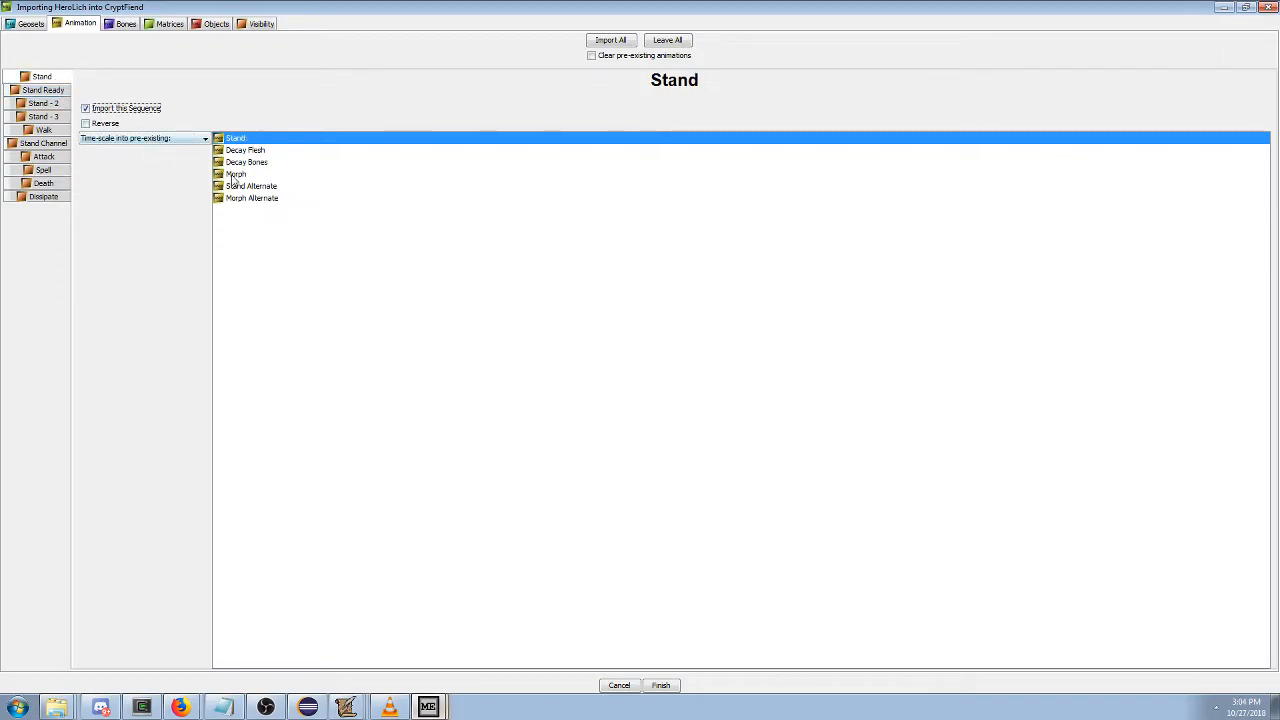
left_click(45, 183)
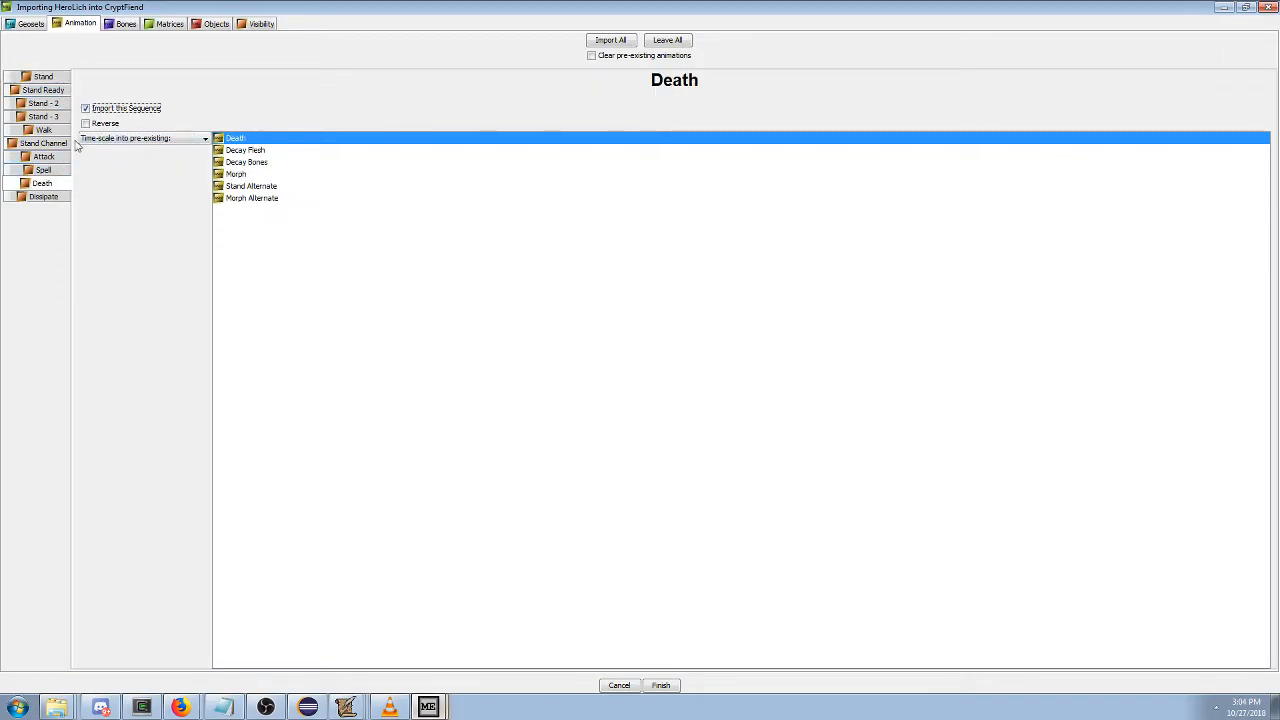
Add the pre-existing Death sequence to the time-scale targets of the imported Stand animation.
left_click(40, 77)
left_click(243, 187, "ctrl")
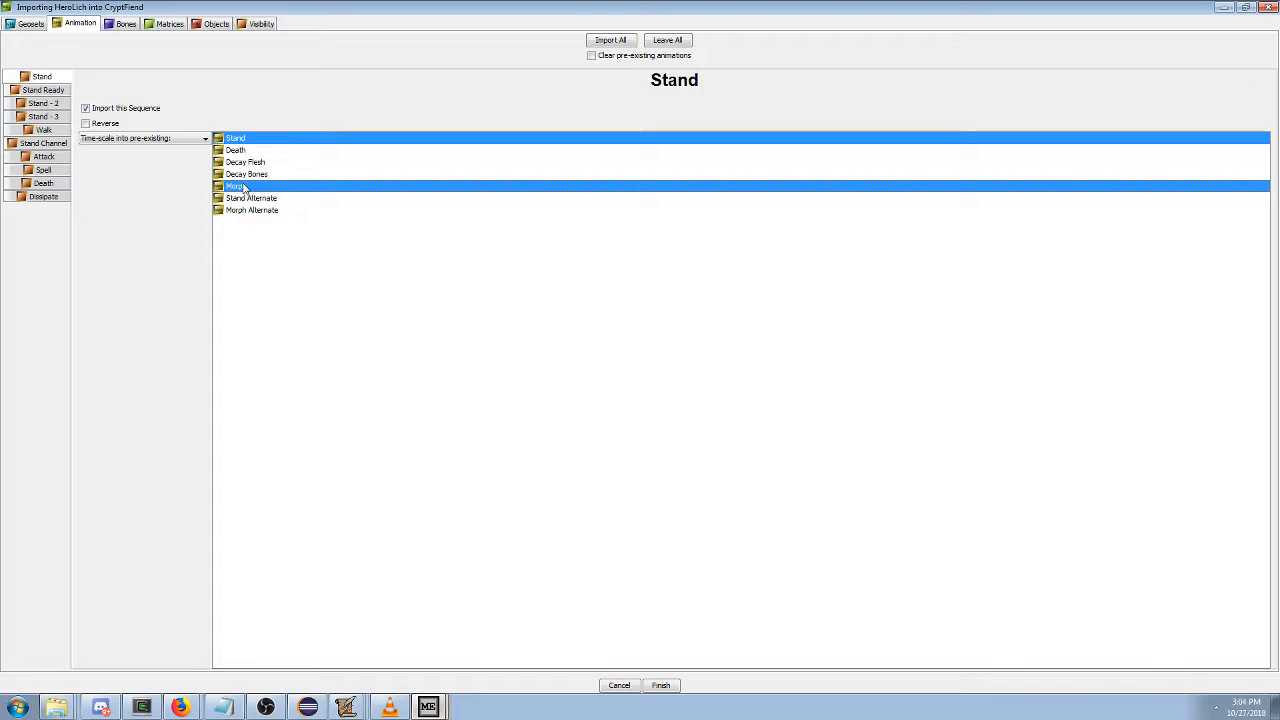
left_click(242, 188, "ctrl")
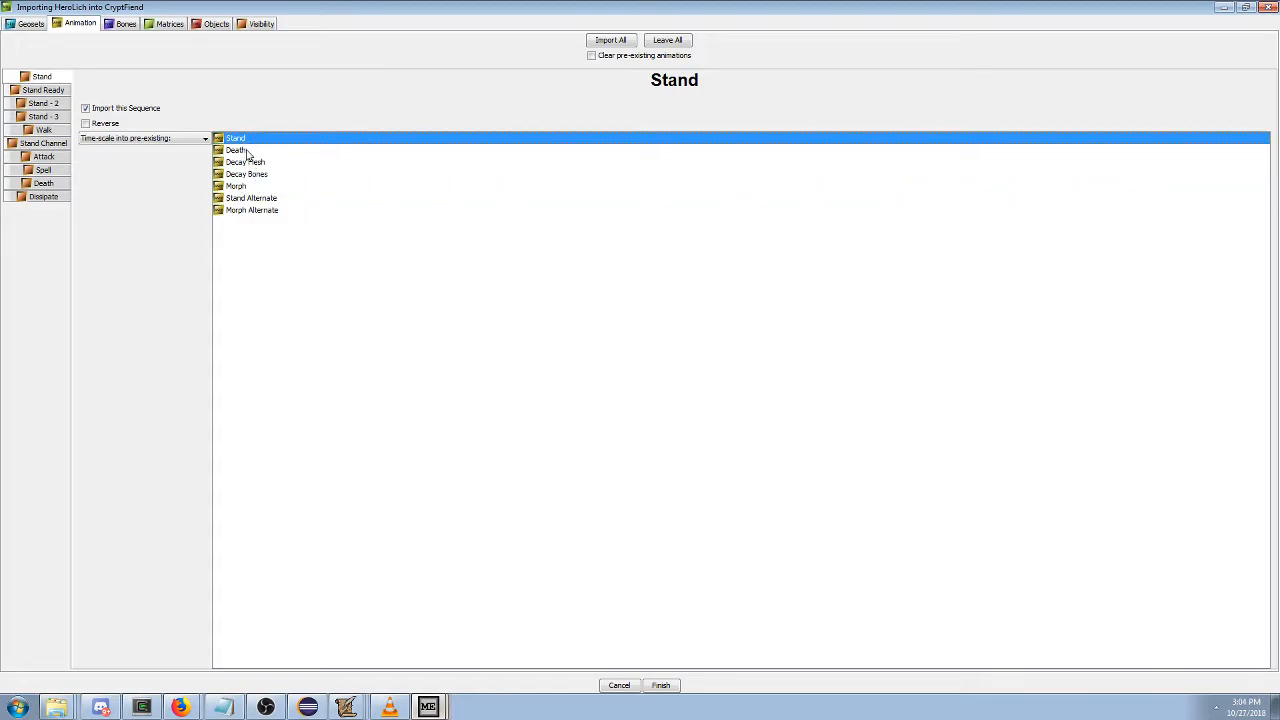
left_click(250, 151, "ctrl")
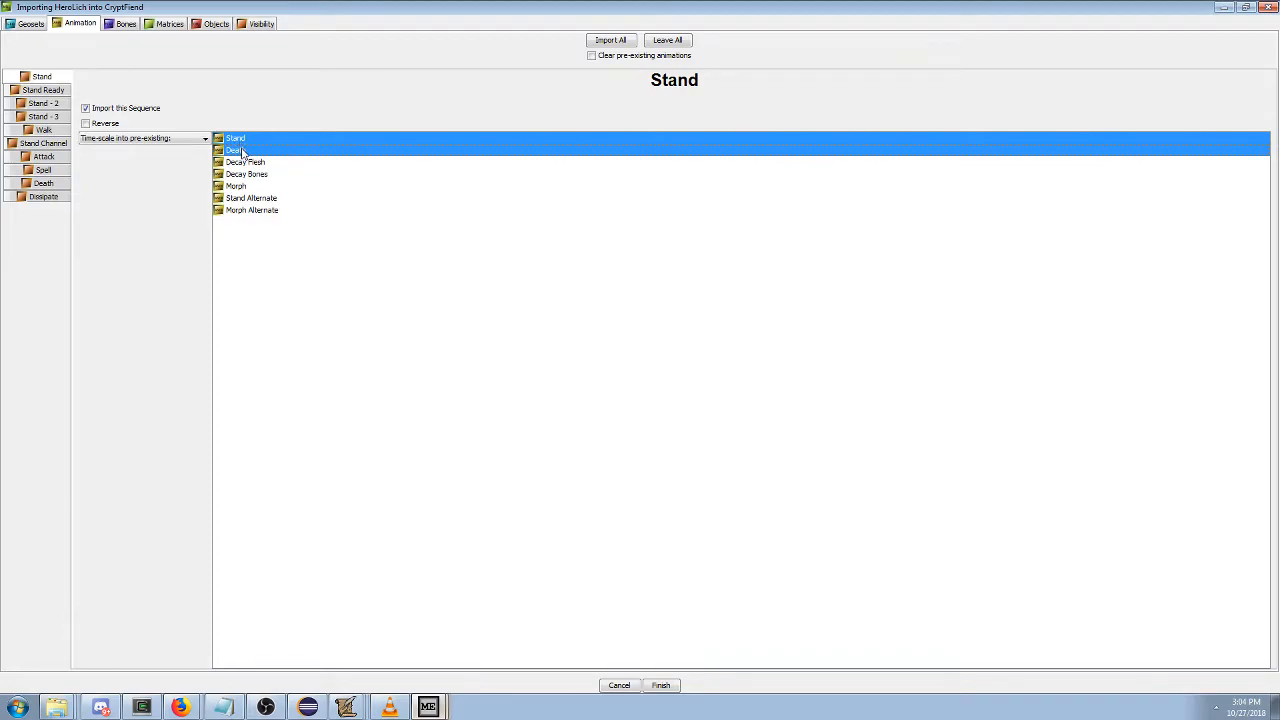
Check the import settings of the animations from Stand Ready through Death.
left_click(42, 90)
left_click(43, 116)
left_click(42, 143)
left_click(43, 157)
left_click(44, 170)
left_click(43, 157)
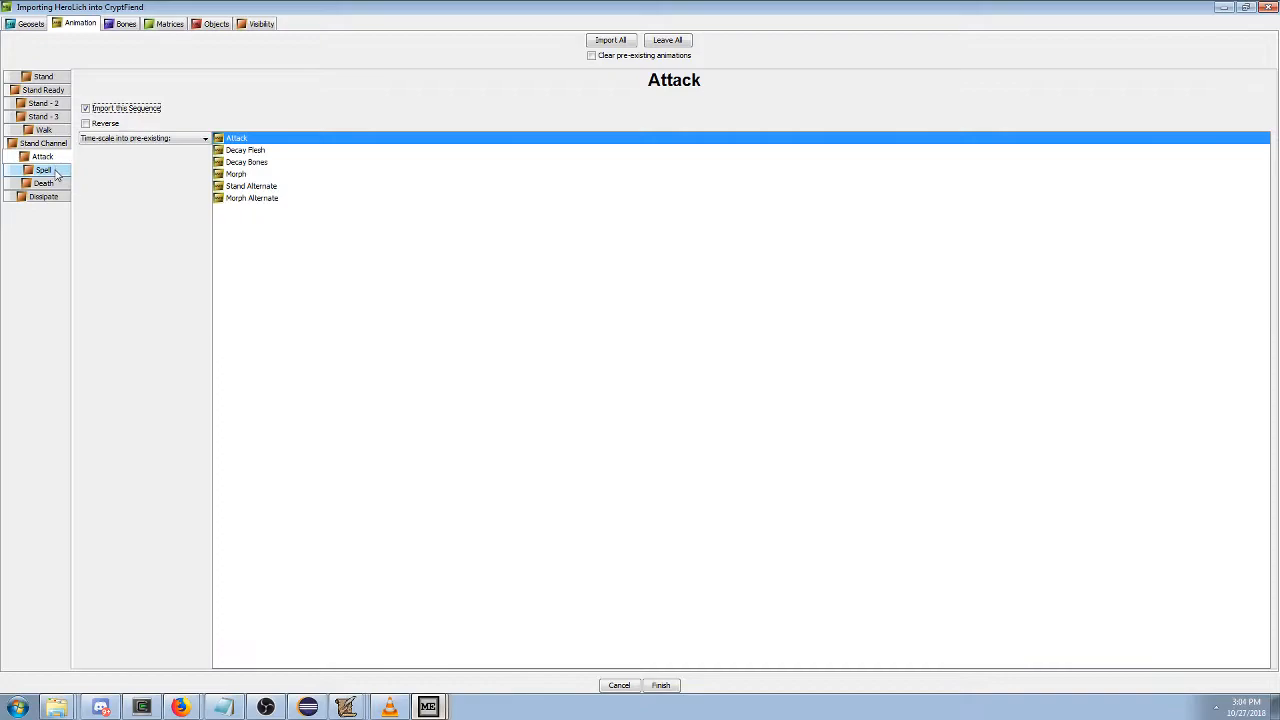
left_click(43, 183)
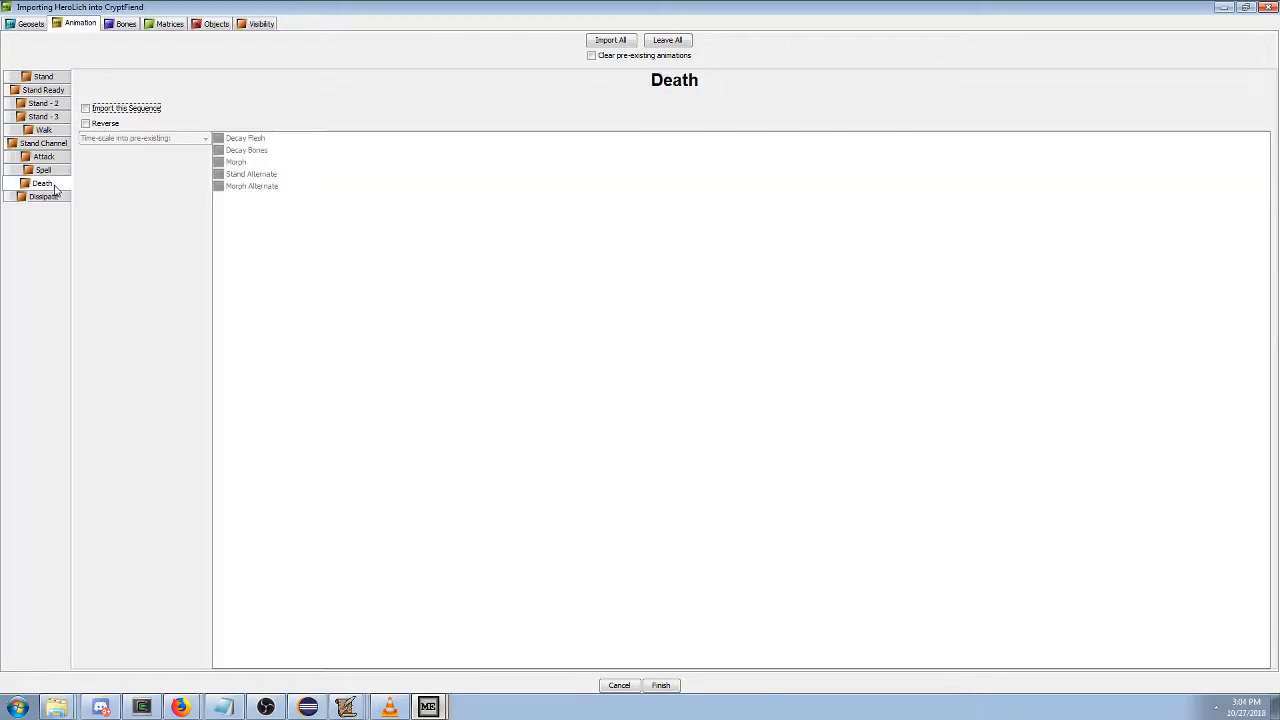
Set Dissipate to time-scale into Decay Flesh and Decay Bones, and exclude it from the import.
left_click(45, 197)
left_click(86, 108)
left_click(100, 138)
left_click(110, 172)
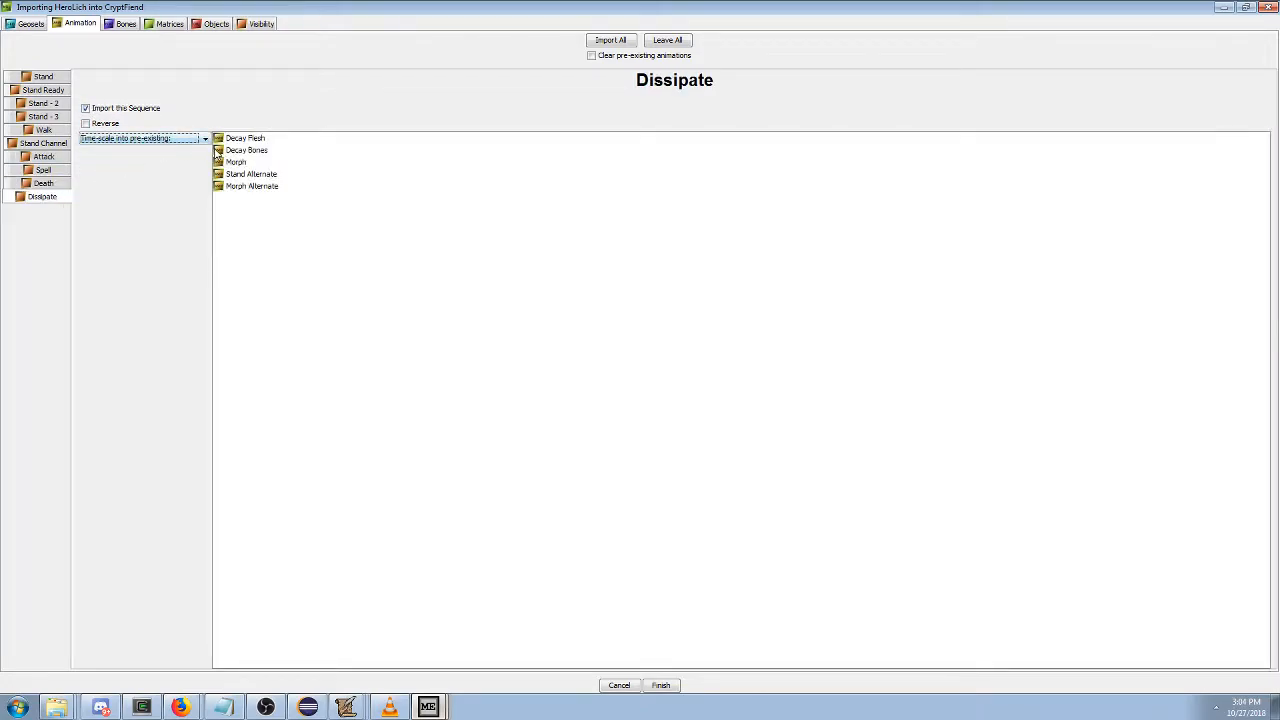
key("Tab")
left_click(245, 150, "shift")
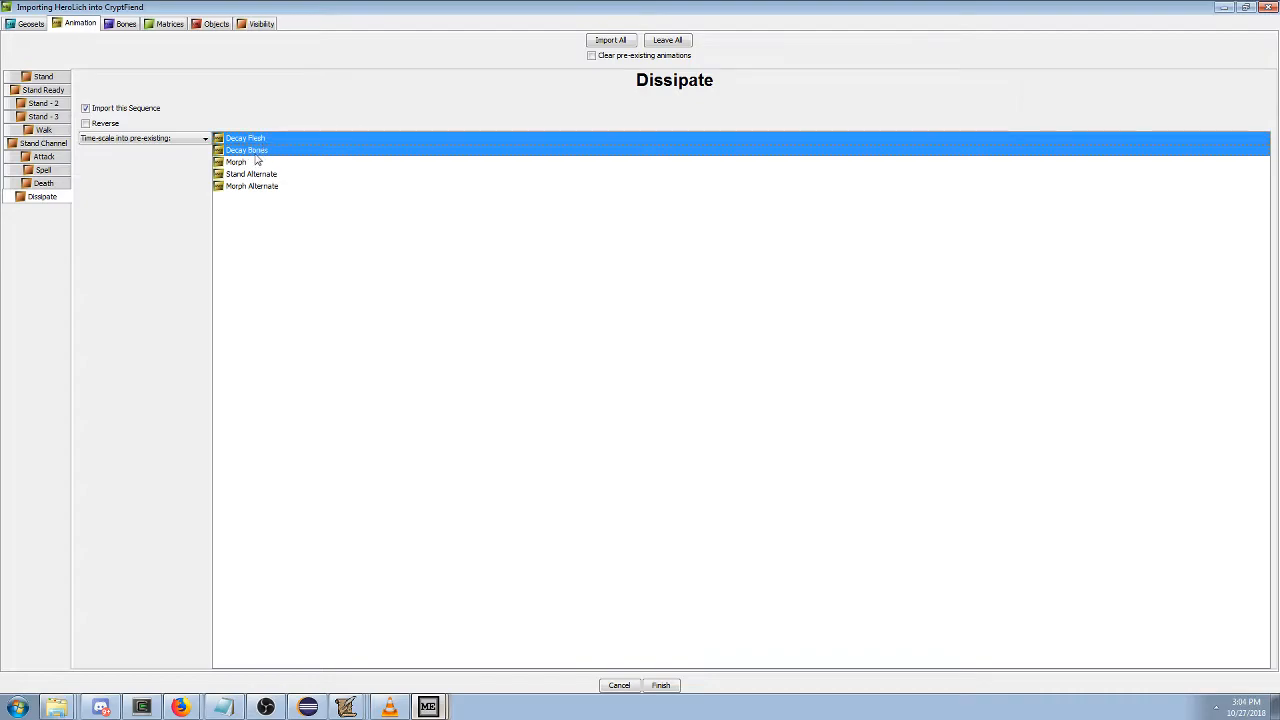
left_click(86, 108)
Add Decay Flesh and Decay Bones to the time-scale targets of the imported Stand animation.
left_click(45, 80)
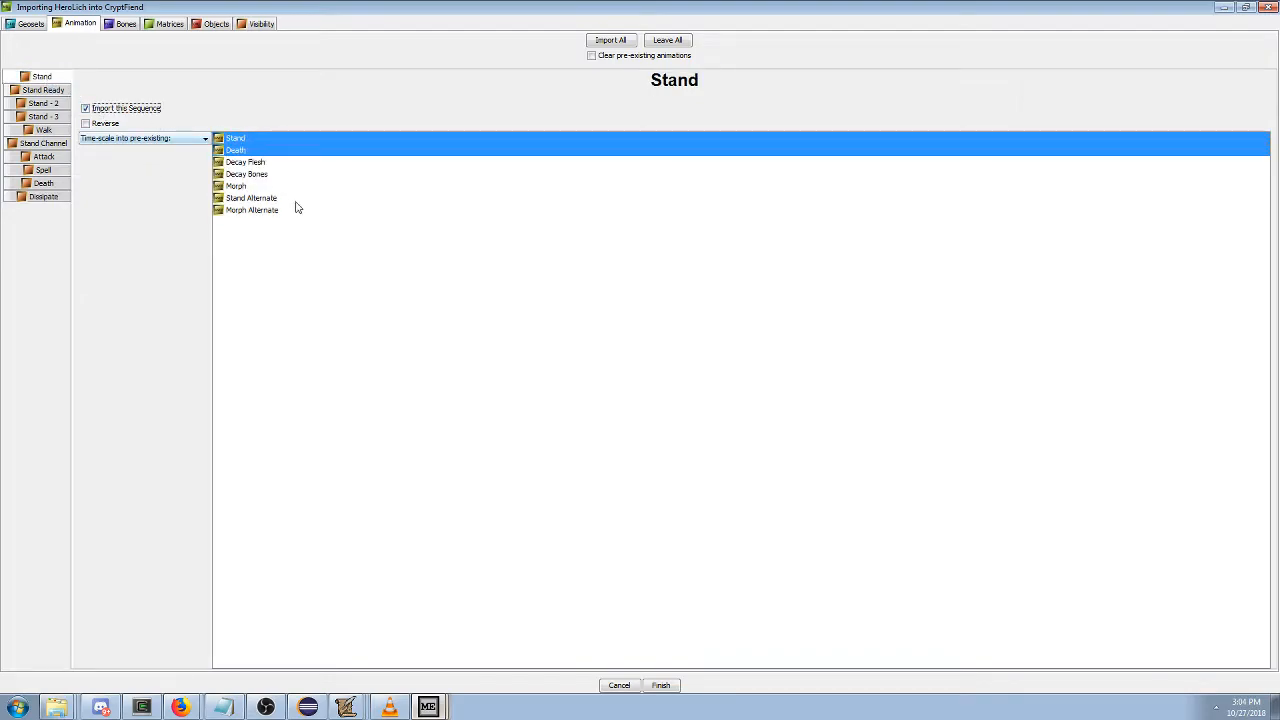
left_click(262, 162, "ctrl")
left_click(262, 174, "ctrl")
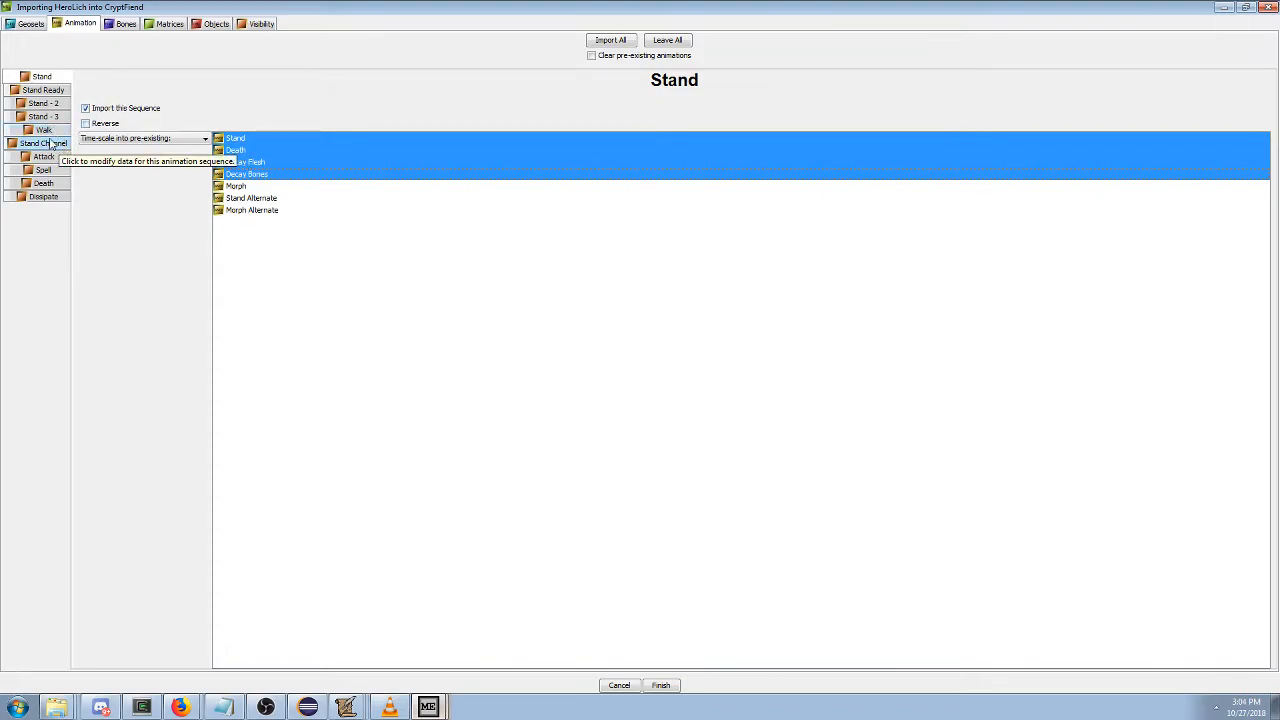
Include the Spell animation in the import, time-scaled into the pre-existing Morph and Morph Alternate sequences.
left_click(44, 170)
left_click(95, 110)
left_click(100, 139)
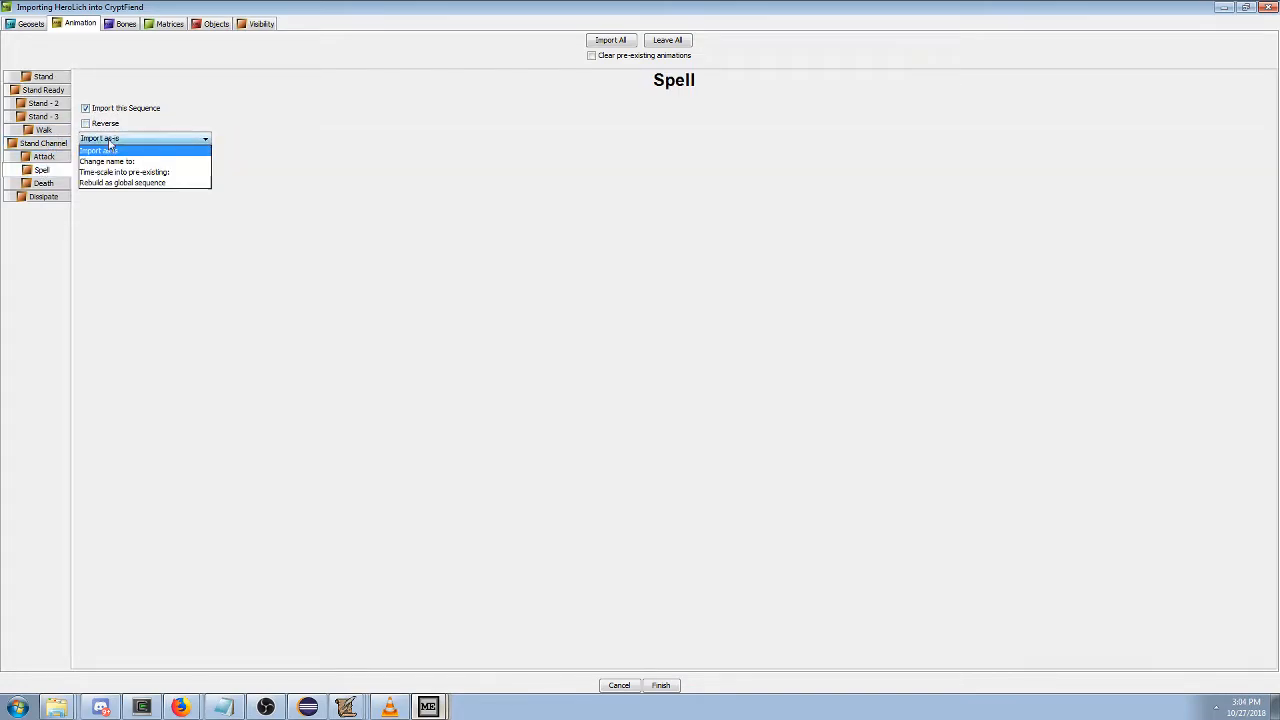
left_click(110, 172)
left_click(286, 139)
left_click(278, 163, "ctrl")
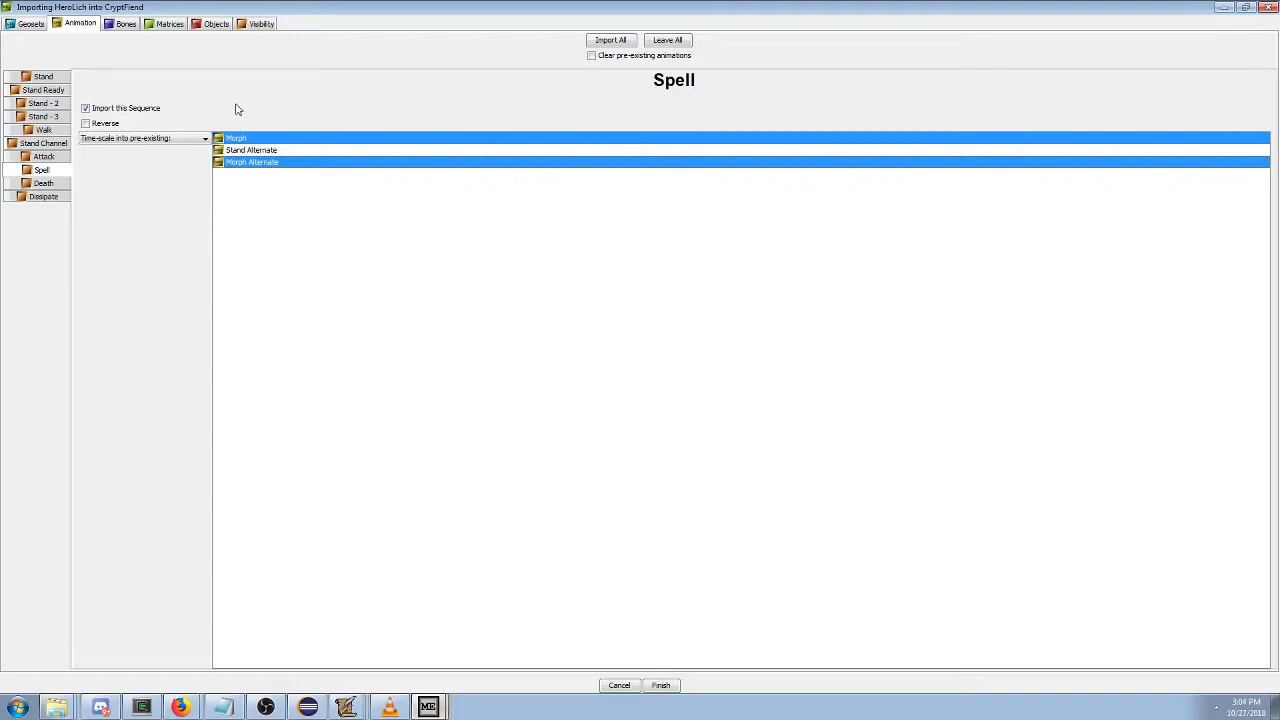
Examine the HeroLich bones offered for import and the parent choices for bone hero2.
left_click(127, 24)
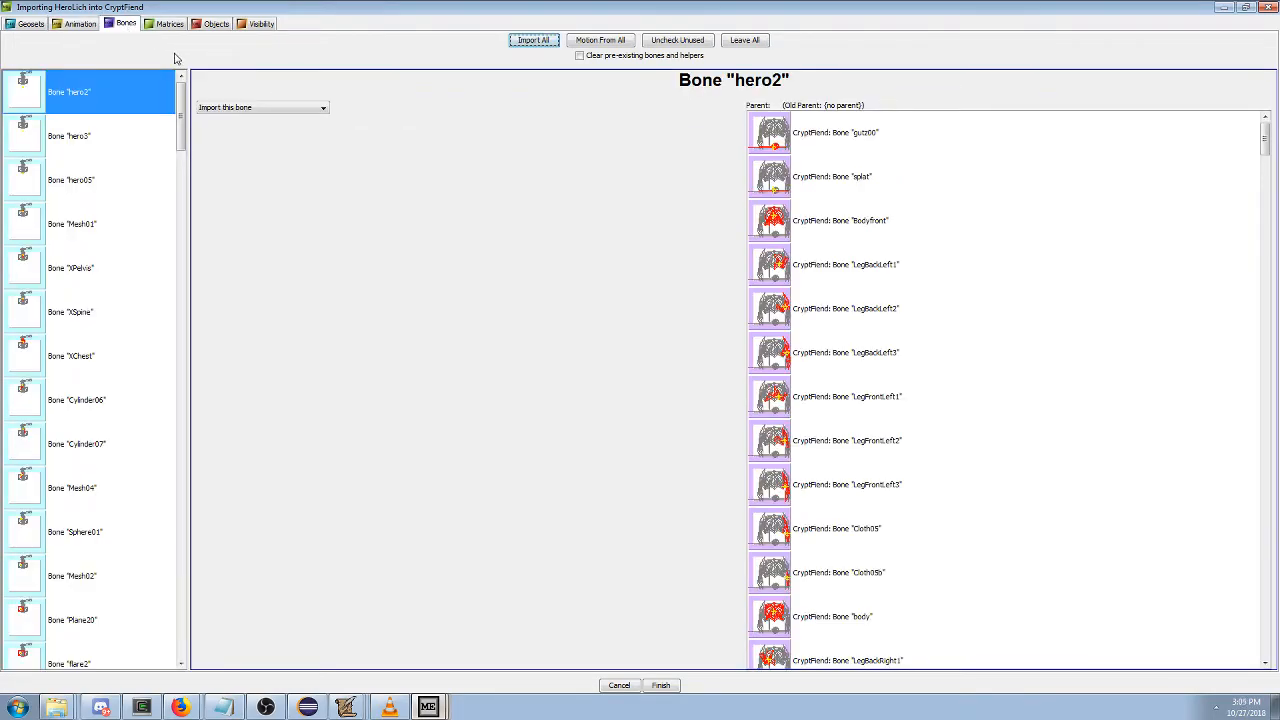
left_click_drag(177, 87, 141, 94)
left_click_drag(183, 104, 186, 103)
scroll(908, 297, "down", 15)
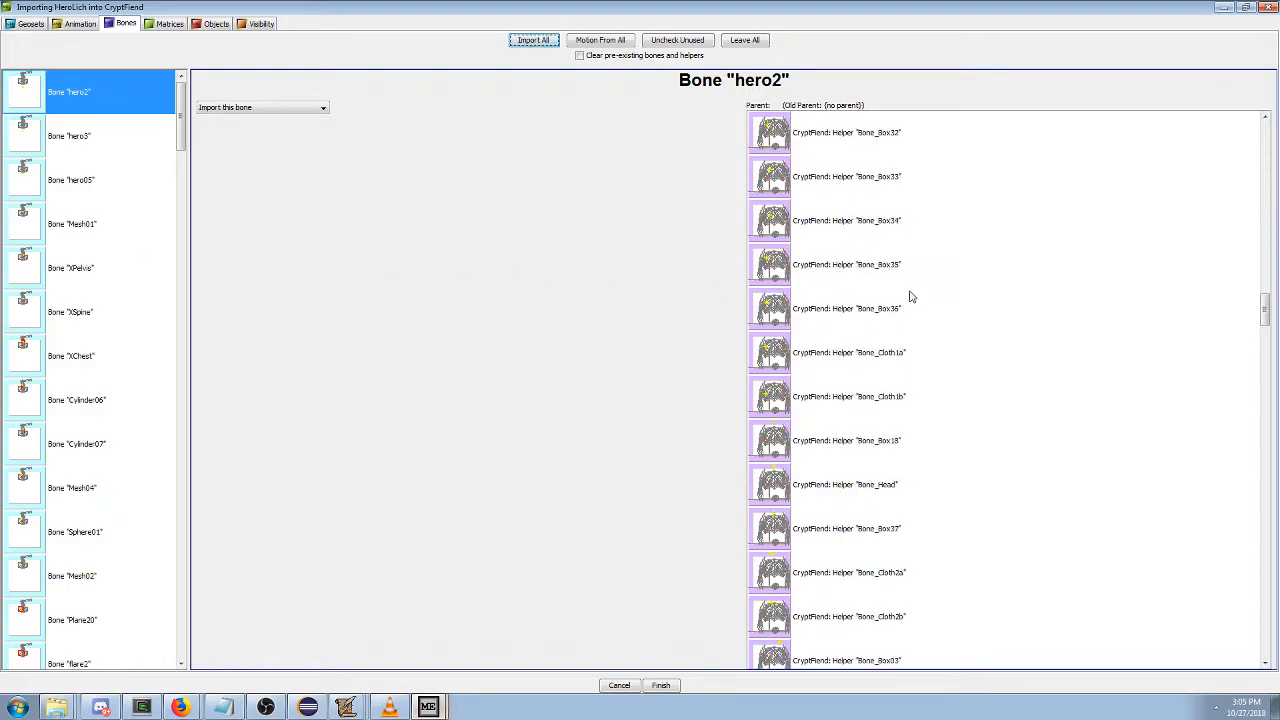
scroll(908, 308, "up", 3)
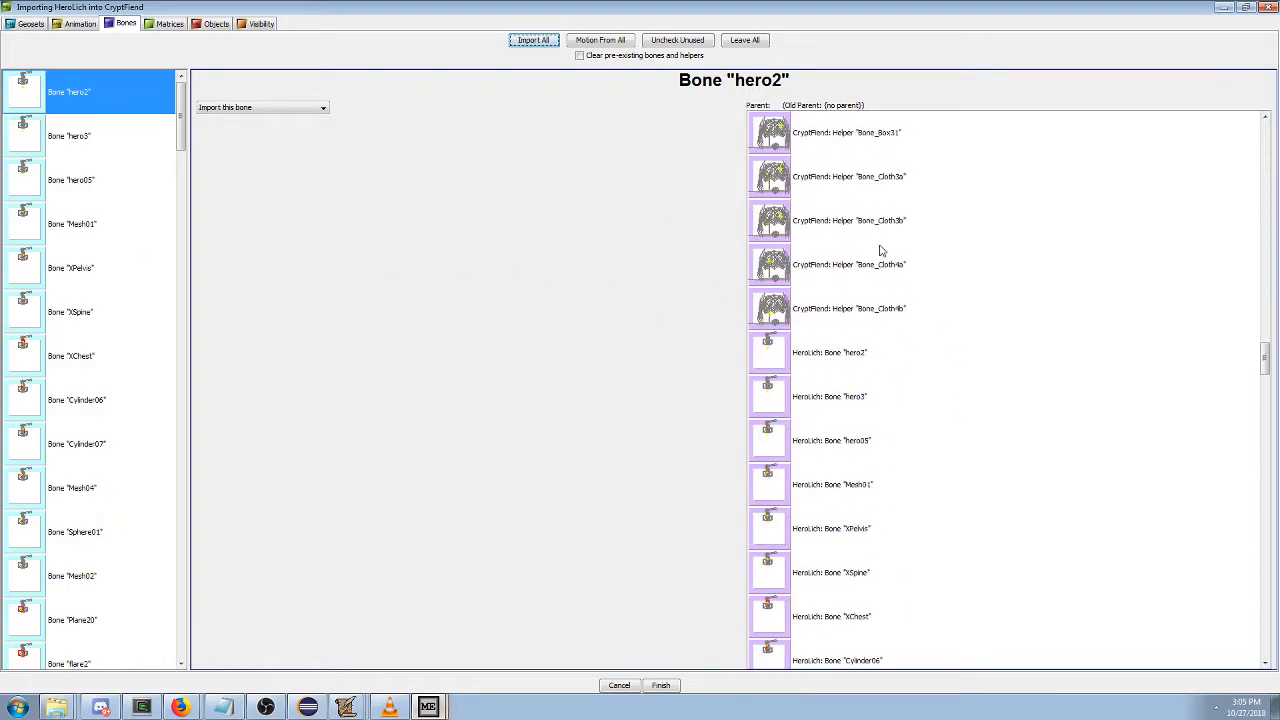
left_click_drag(1265, 357, 1265, 140)
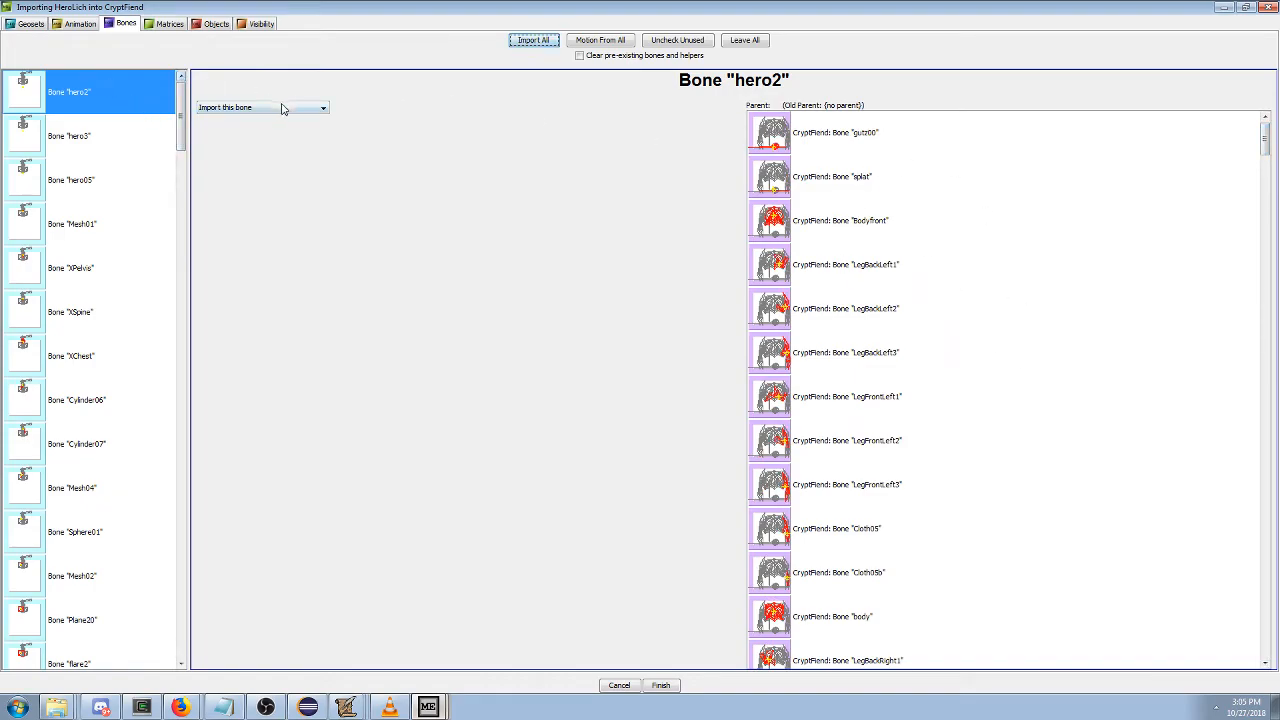
scroll(95, 124, "down", 2)
scroll(95, 124, "up", 2)
Exclude all unused HeroLich bones from the import, and check the hero2, hero3 and hero05 bones.
left_click(675, 41)
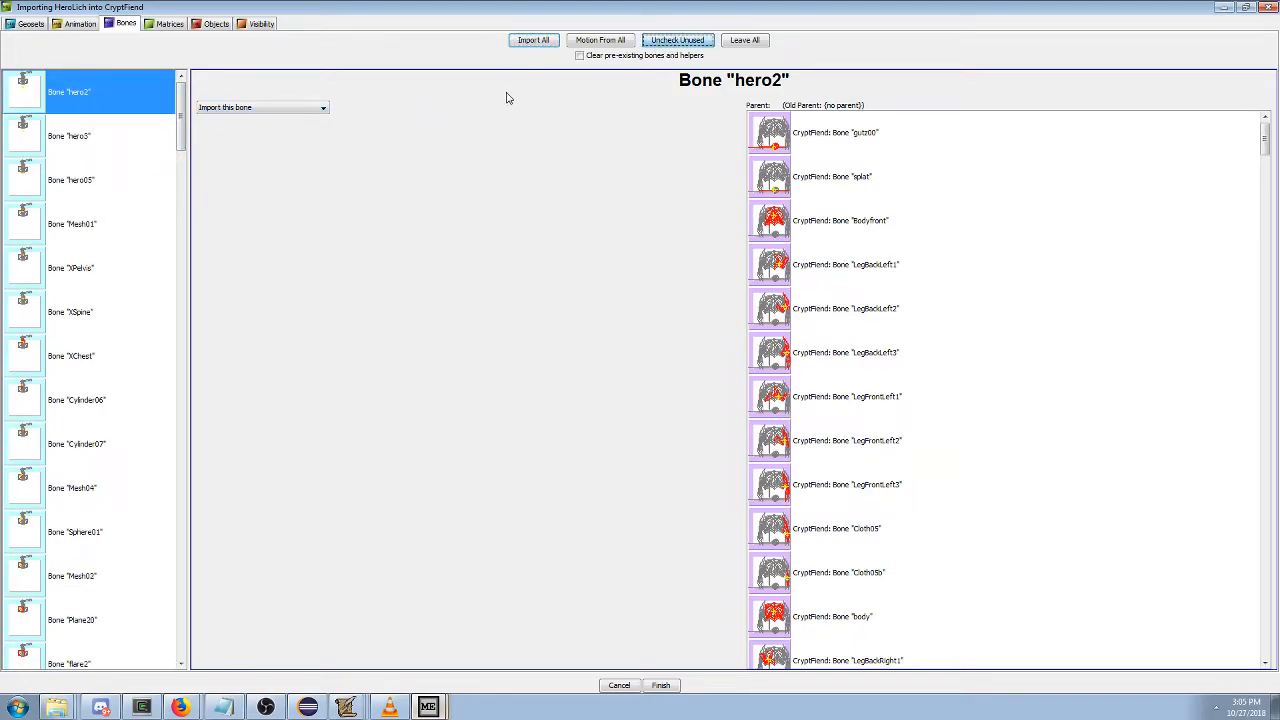
left_click(119, 131)
left_click(118, 110)
left_click(114, 139)
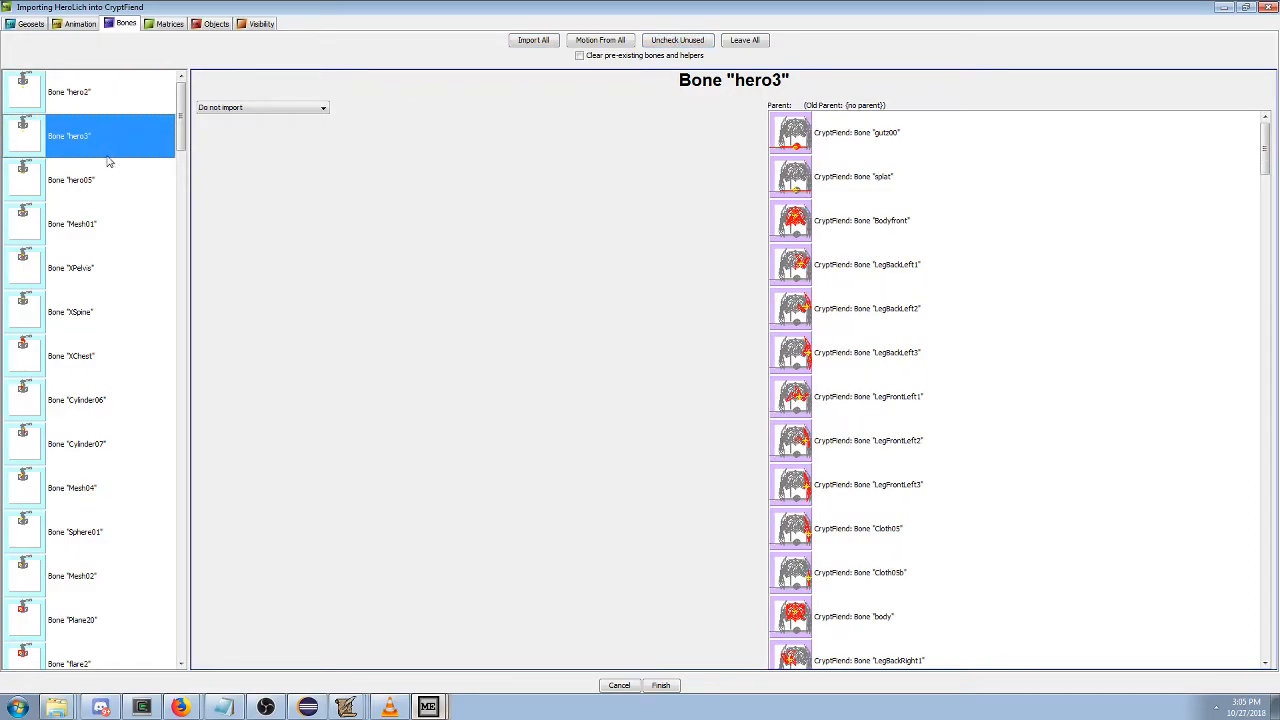
left_click(109, 162)
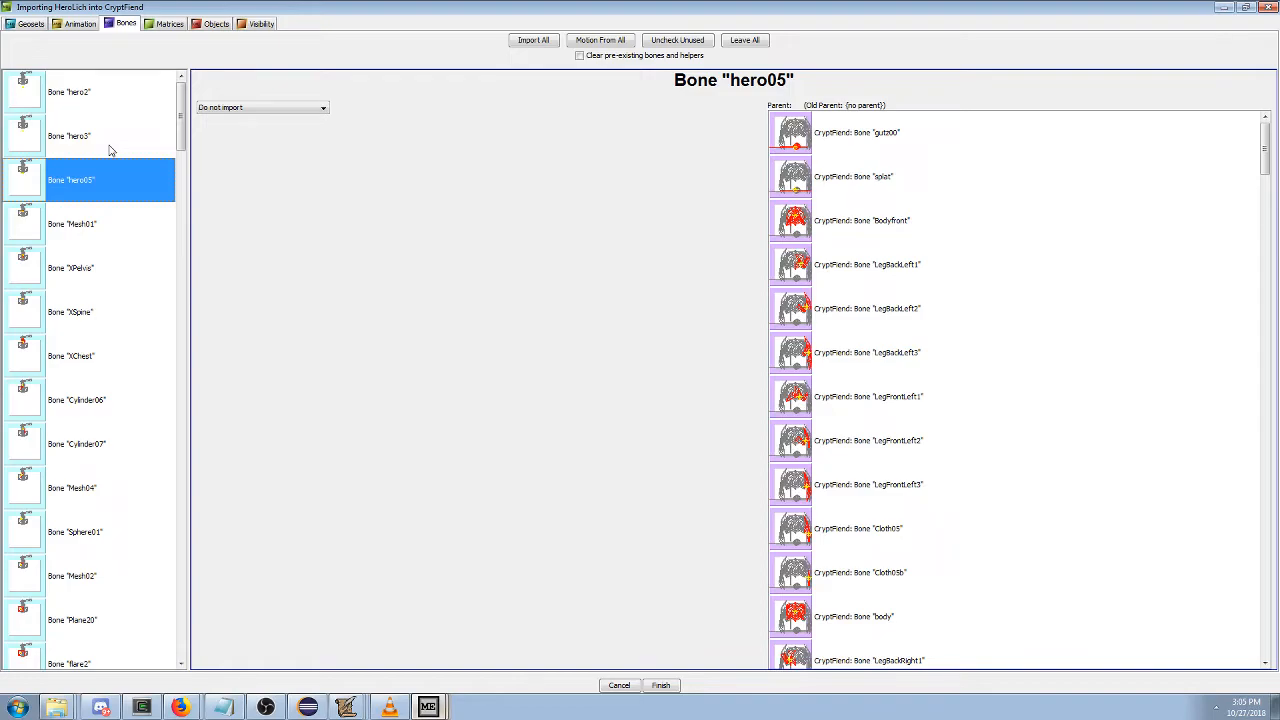
Examine the import settings and parents of the HeroLich bones, including hero05, Mesh01 and XChest.
left_click(150, 356)
left_click(129, 408)
left_click(130, 320)
left_click(123, 264)
left_click(121, 223)
left_click(119, 192)
left_click(108, 208)
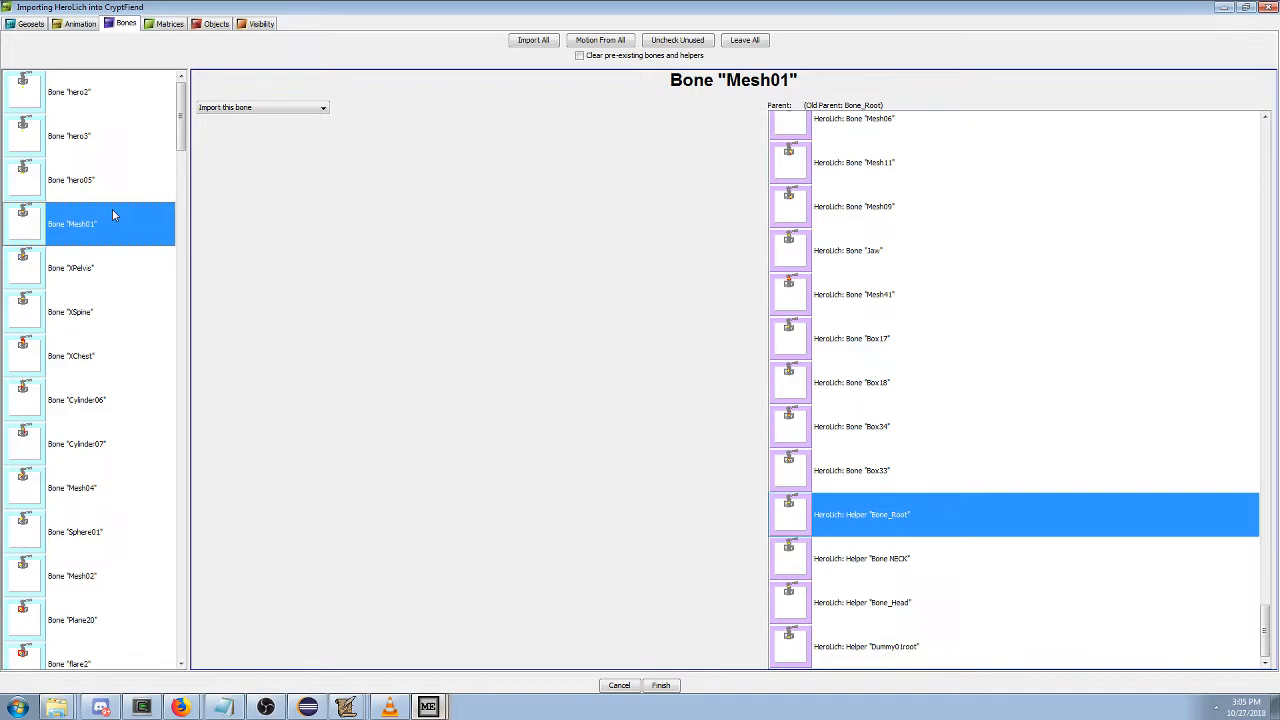
left_click(112, 180)
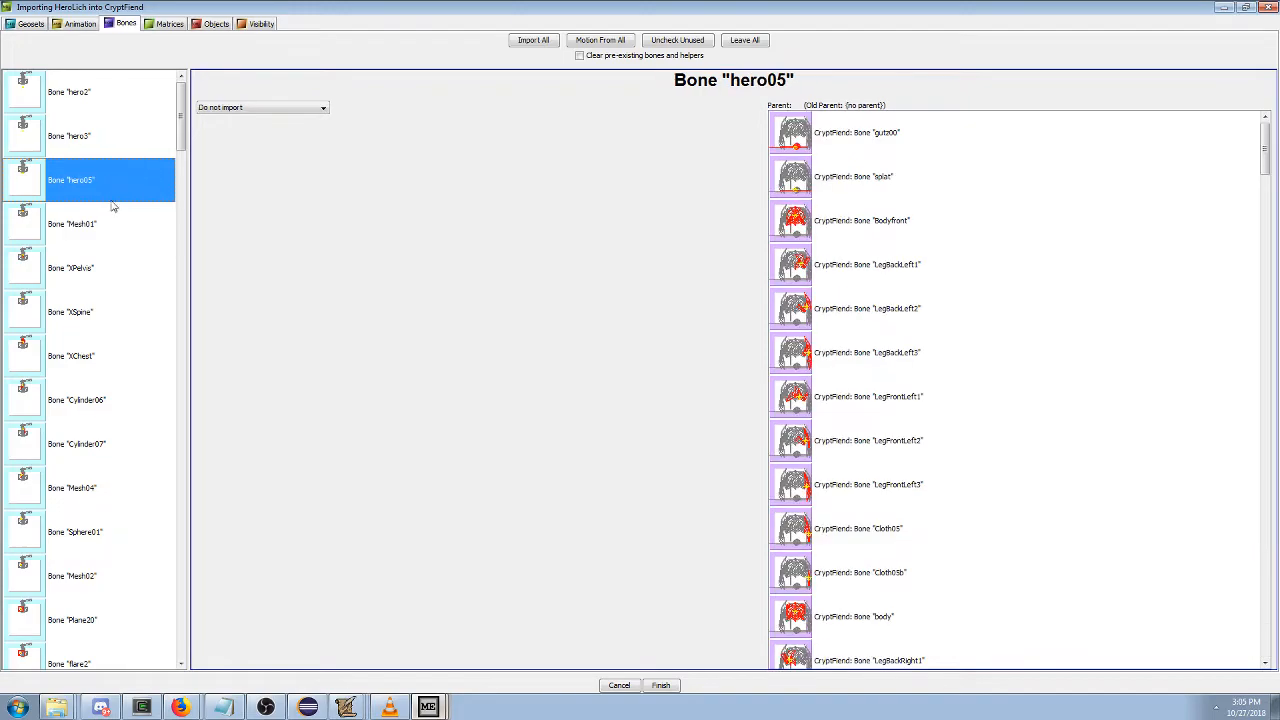
left_click(117, 223)
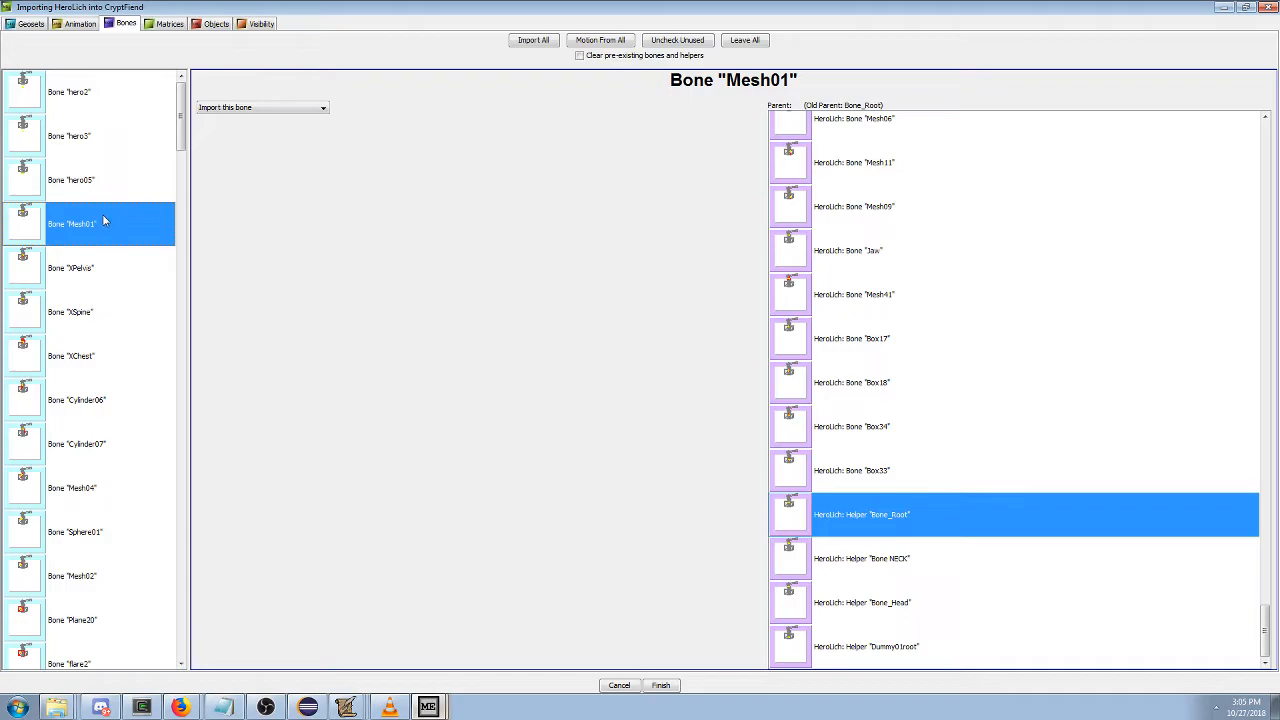
left_click(92, 352)
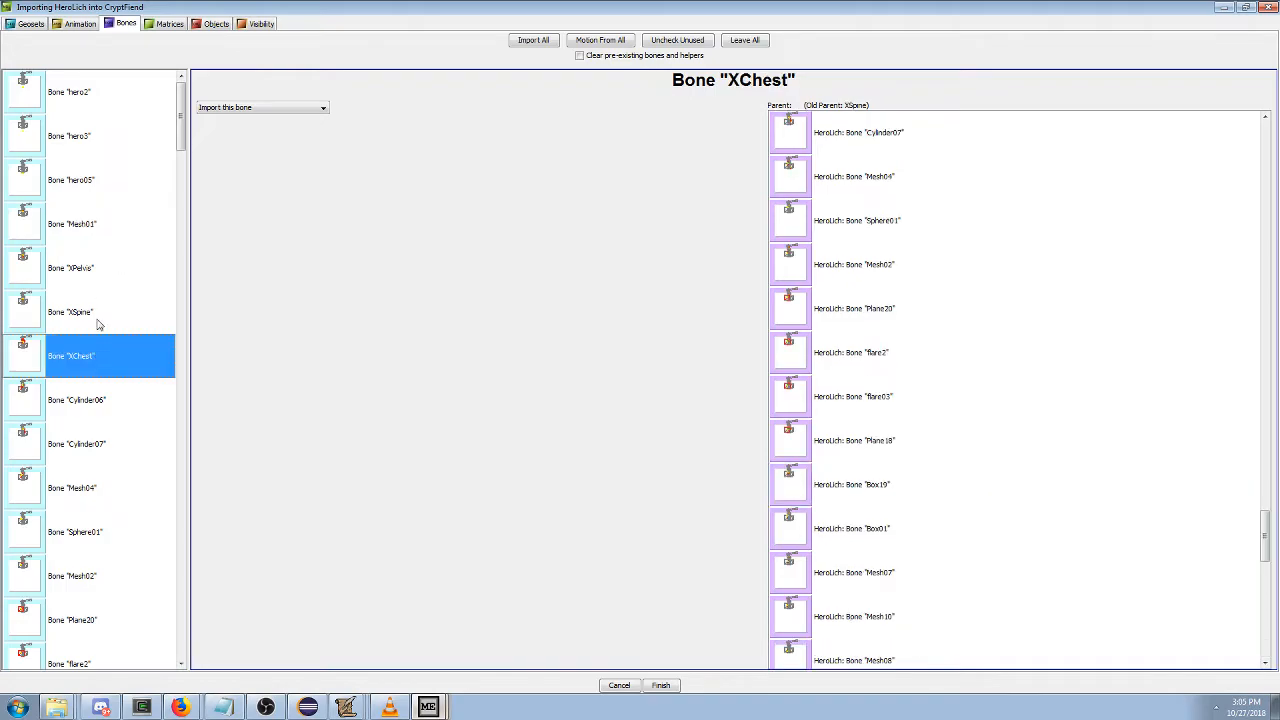
Compare the original and selected parents of the HeroLich bones Mesh01, XPelvis, XSpine and XChest.
left_click(100, 316)
left_click(94, 348)
left_click(99, 330)
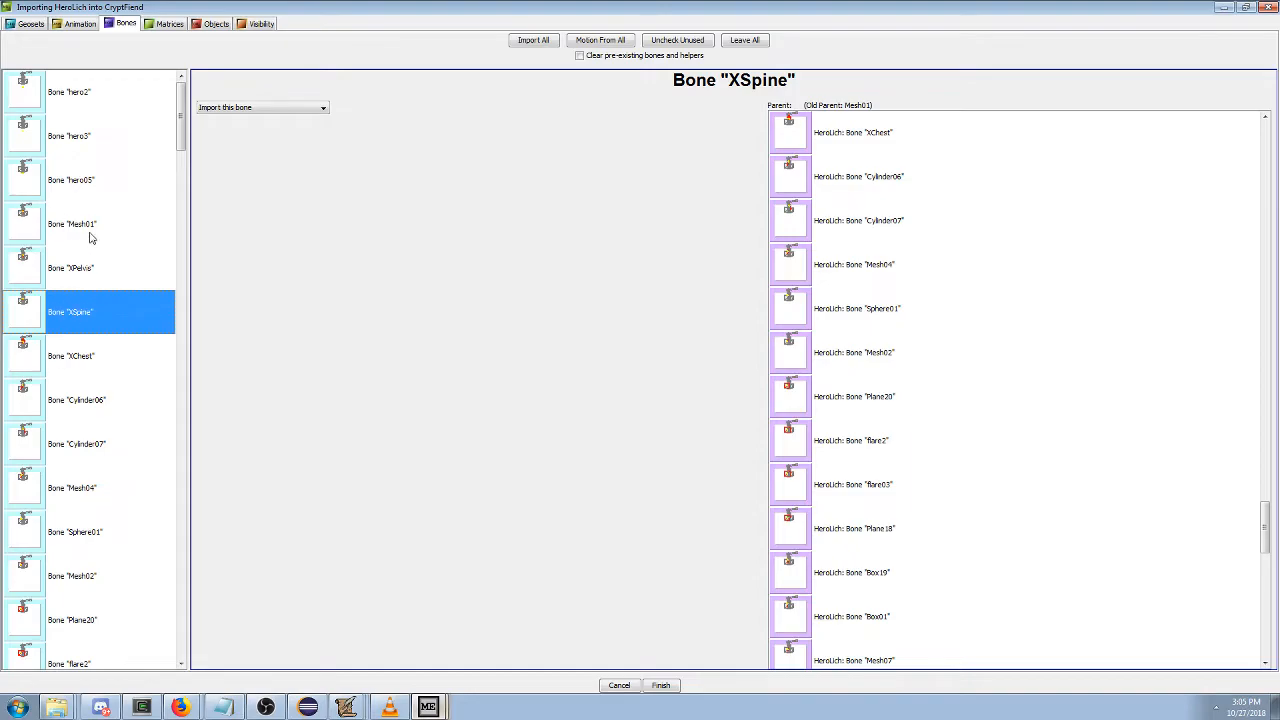
left_click(56, 342)
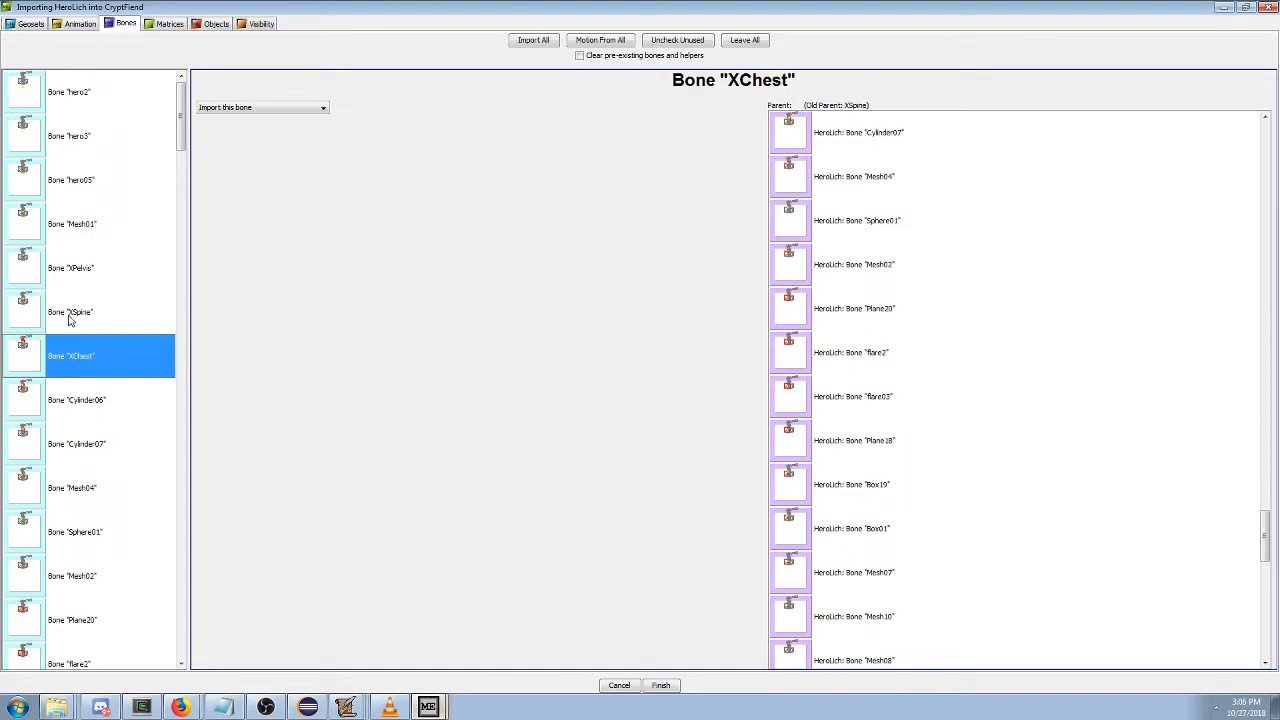
left_click(69, 320)
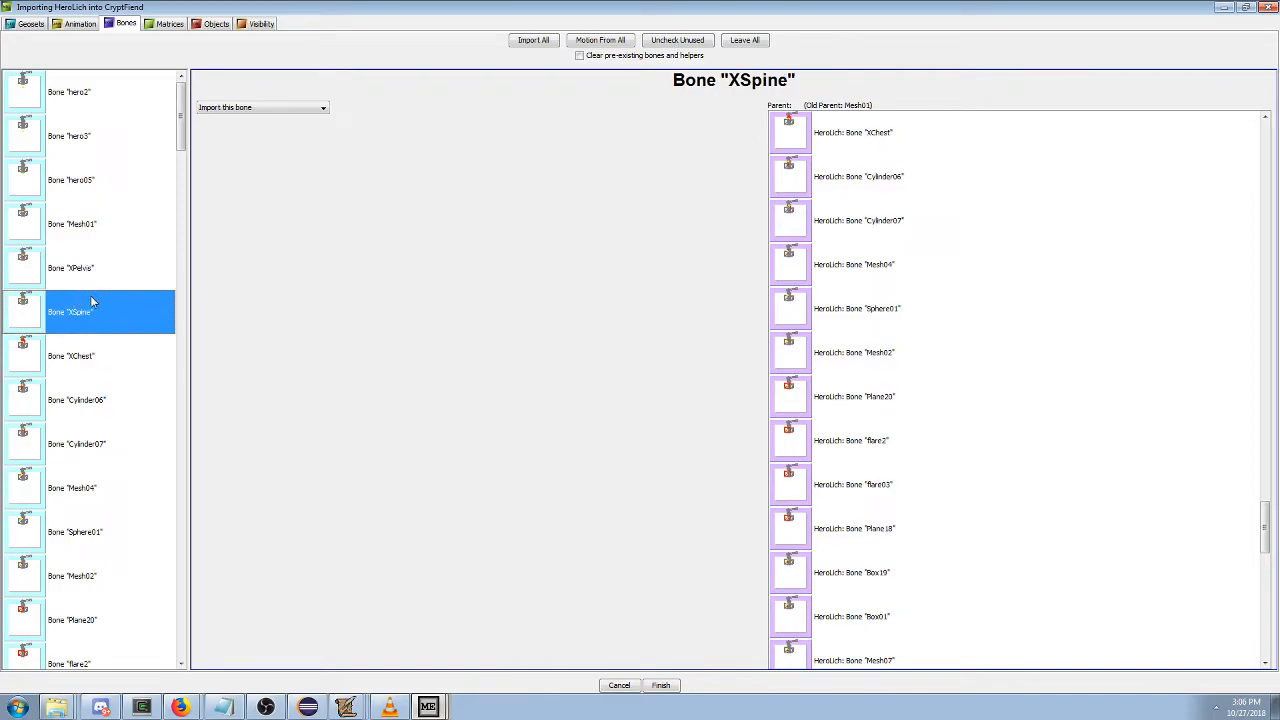
left_click(108, 228)
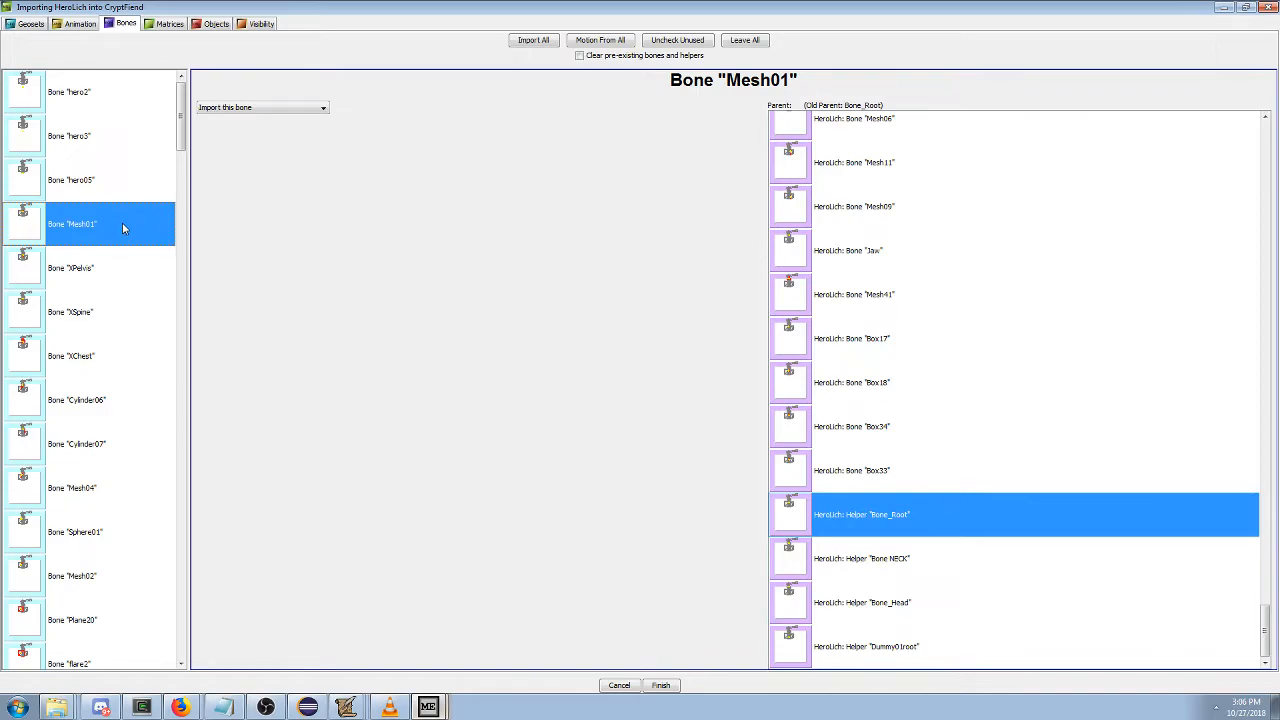
left_click(112, 254)
left_click(117, 240)
left_click(122, 265)
left_click(120, 244)
left_click(121, 263)
left_click(114, 318)
left_click(119, 272)
left_click(126, 240)
left_click(127, 253)
left_click(127, 297)
left_click(125, 272)
left_click(122, 309)
Examine the parents of the other HeroLich bones, from hero2 and hero3 through Cylinder07 and the bones further down.
left_click(105, 358)
left_click(88, 410)
left_click(82, 488)
scroll(96, 398, "down", 1)
scroll(97, 396, "up", 1)
left_click(102, 329)
left_click(104, 280)
left_click(106, 237)
left_click(106, 250)
left_click(114, 165)
left_click(119, 134)
left_click(118, 95)
left_click(124, 198)
left_click(100, 355)
left_click(112, 443)
scroll(93, 396, "down", 2)
left_click(97, 300)
left_click(94, 402)
left_click(102, 268)
left_click(106, 185)
scroll(100, 212, "up", 2)
left_click(94, 392)
Set the CryptFiend helper Bone_Chest as the parent of both HeroLich bones Mesh01 and XPelvis.
left_click(115, 232)
left_click(81, 272, "ctrl")
left_click(1222, 112)
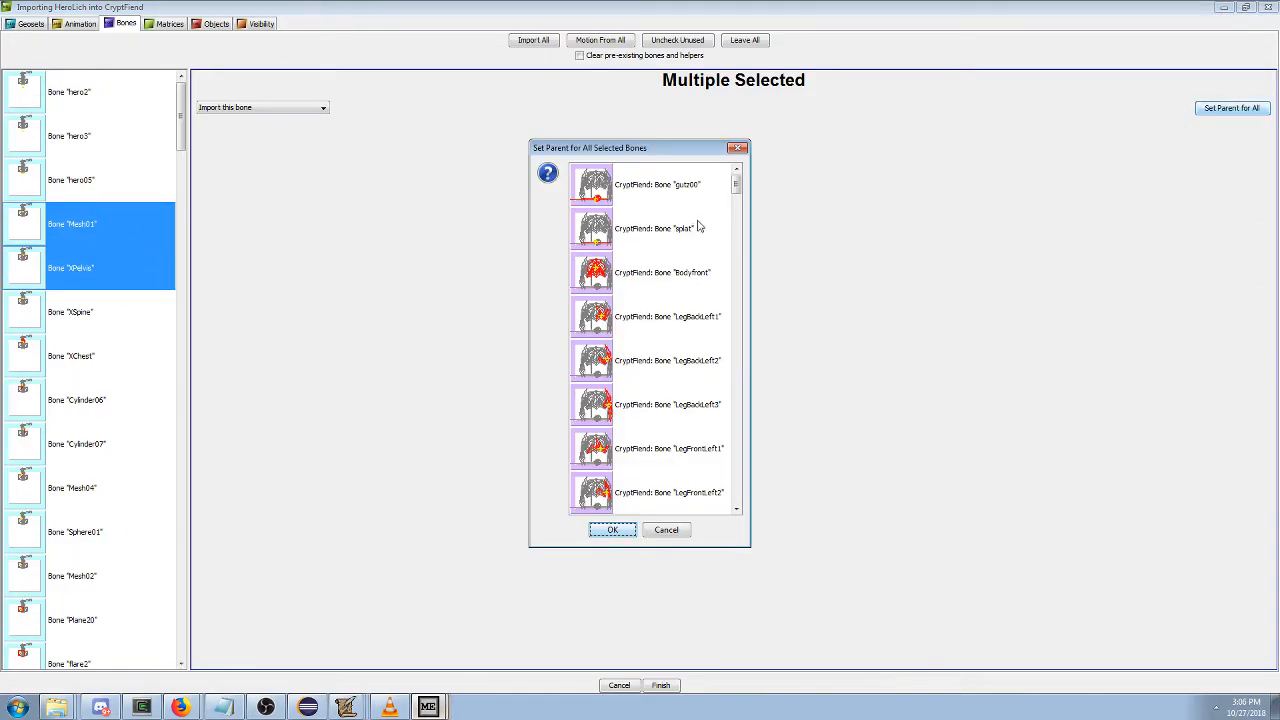
scroll(674, 313, "down", 5)
scroll(674, 310, "up", 5)
scroll(676, 265, "down", 10)
scroll(690, 305, "up", 3)
left_click(680, 320)
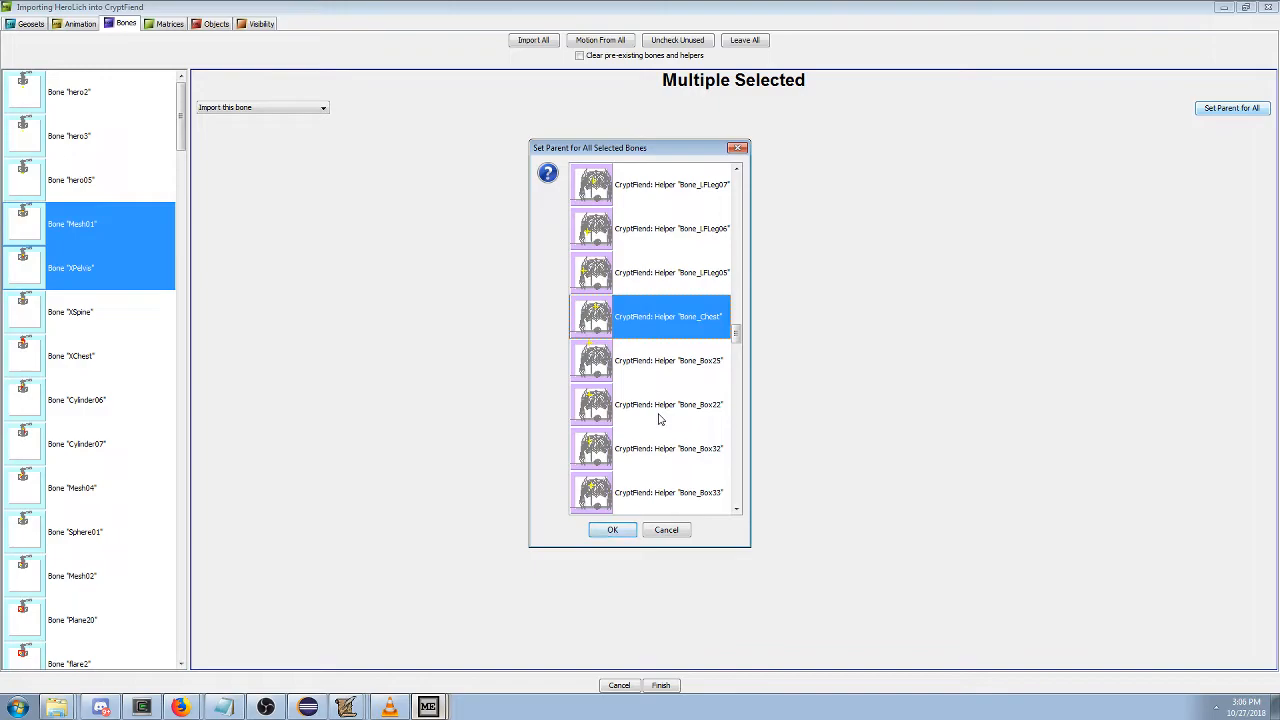
left_click(613, 529)
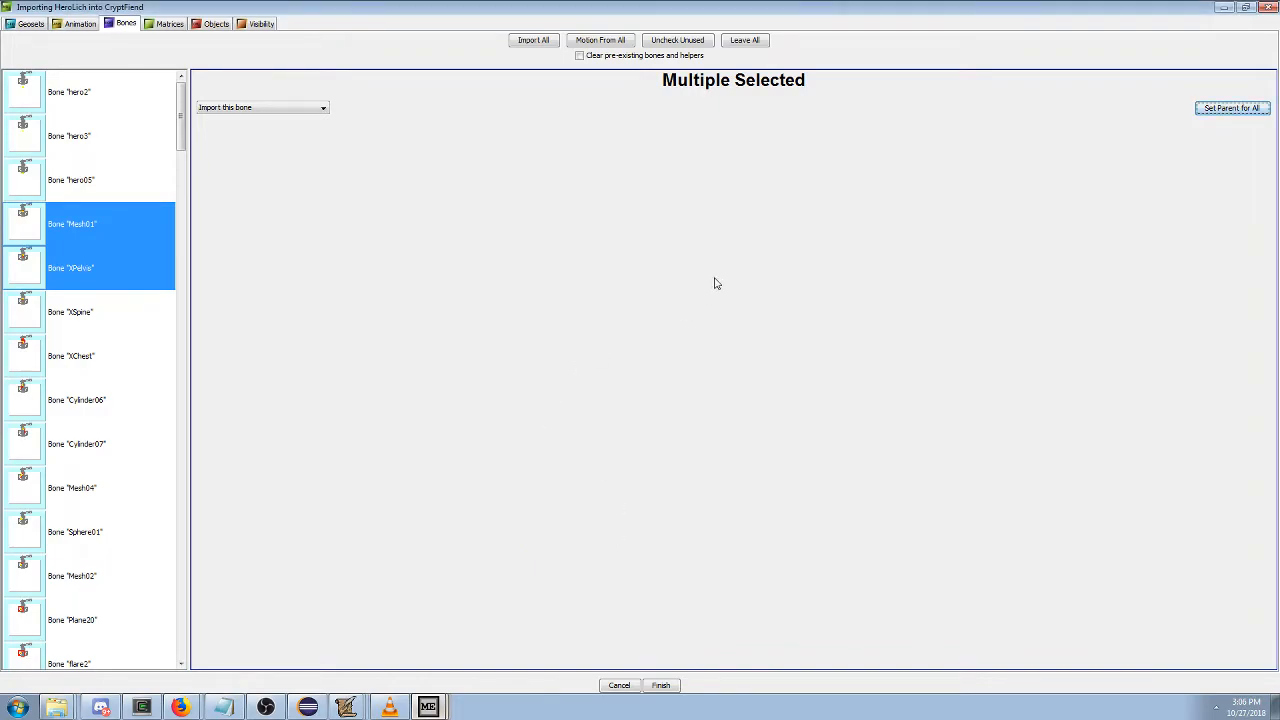
left_click(78, 226)
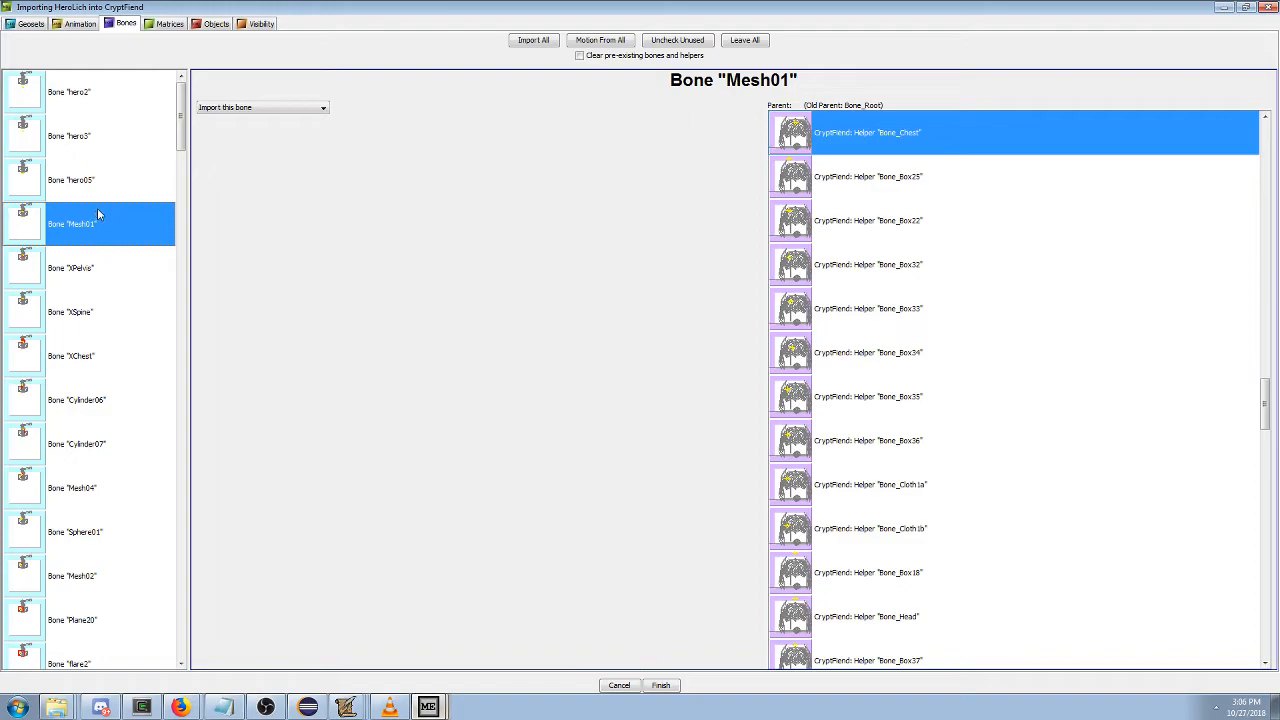
Exclude the unused HeroLich bones from the import again, and check the import setting of helper Bone_Root.
left_click(678, 40)
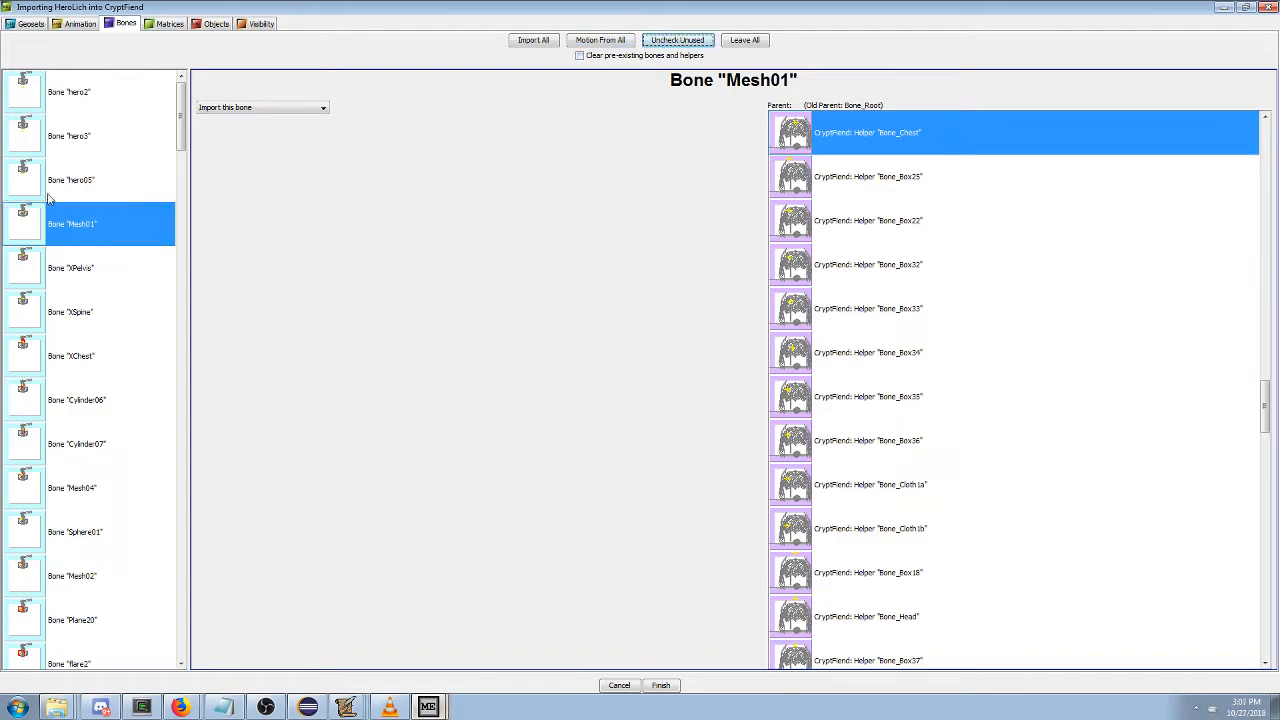
scroll(60, 220, "down", 20)
scroll(111, 293, "down", 3)
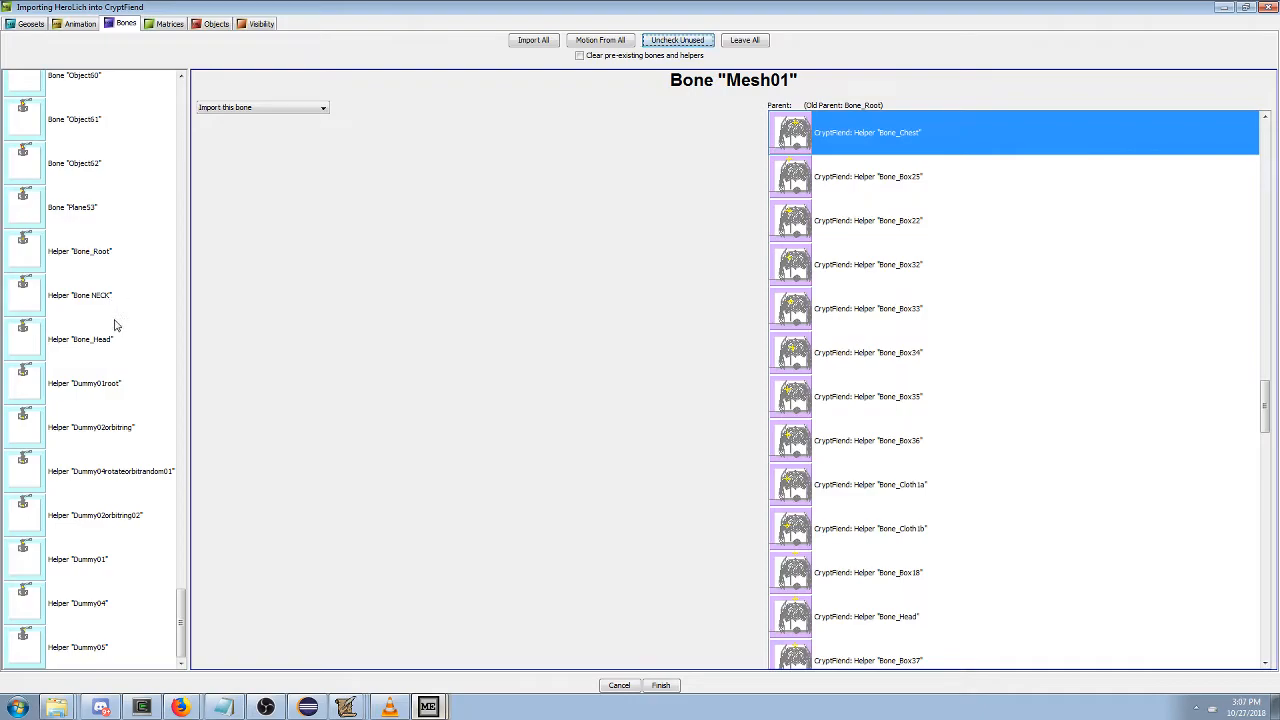
scroll(112, 330, "up", 10)
scroll(110, 339, "down", 10)
left_click(124, 258)
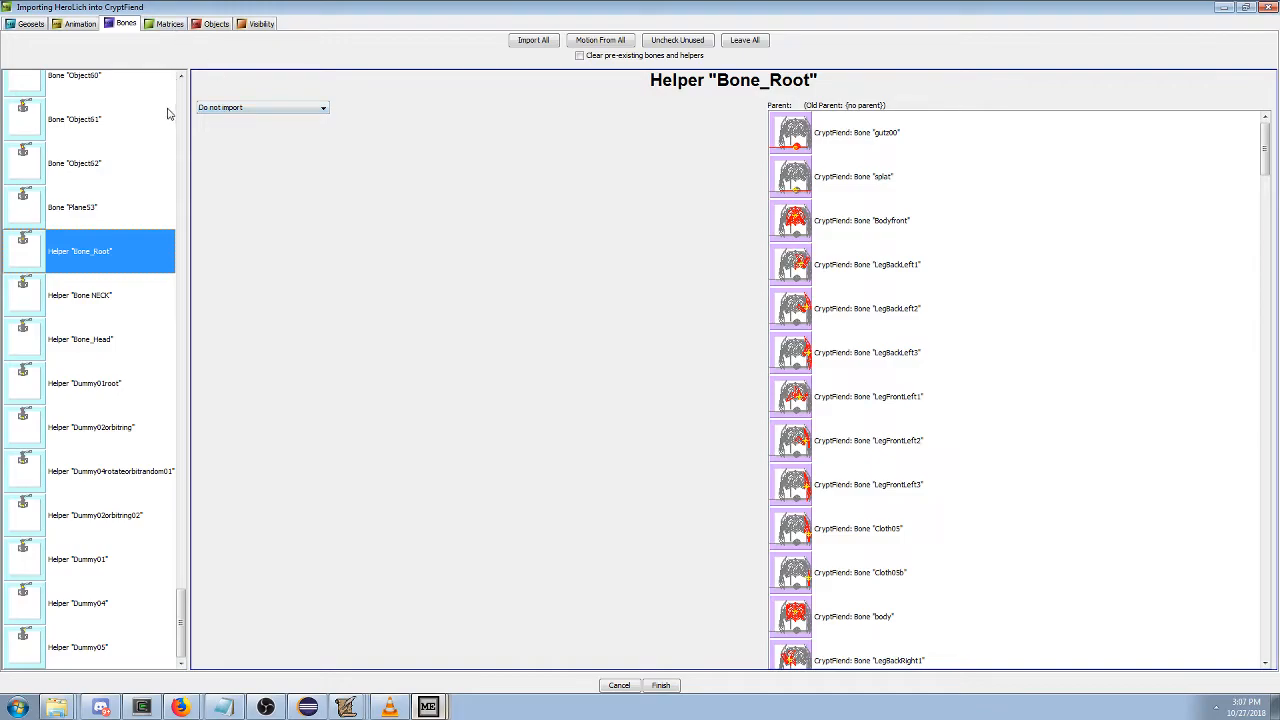
Exclude the two HeroLich collision shapes and the SNDXDLIC and SPNXUDIS event objects from the import.
left_click(195, 28)
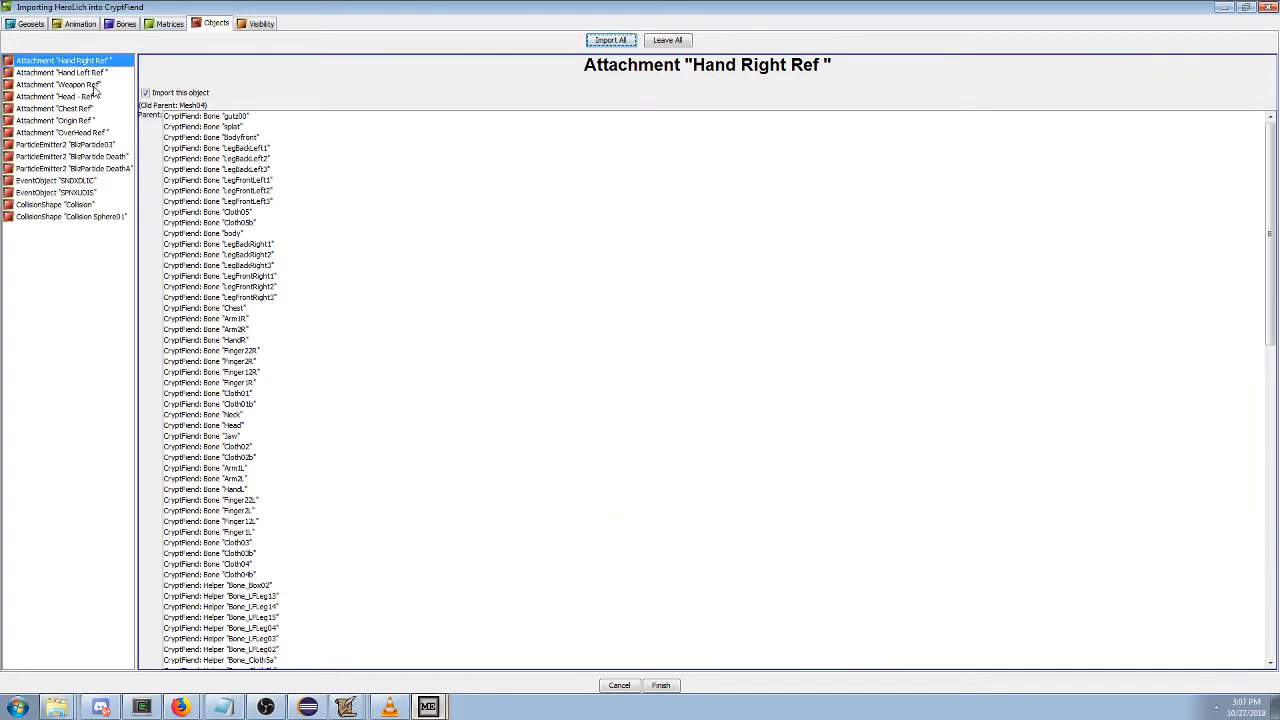
left_click(90, 205)
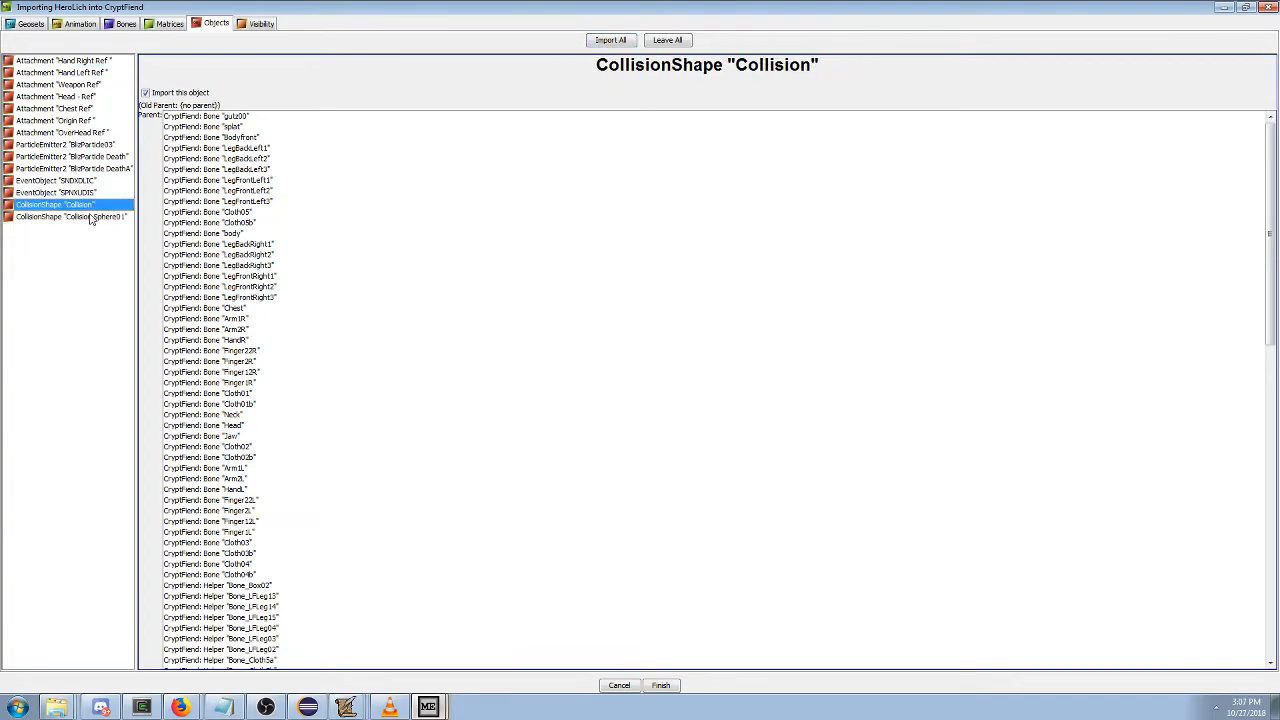
left_click(90, 217, "shift")
left_click(80, 180)
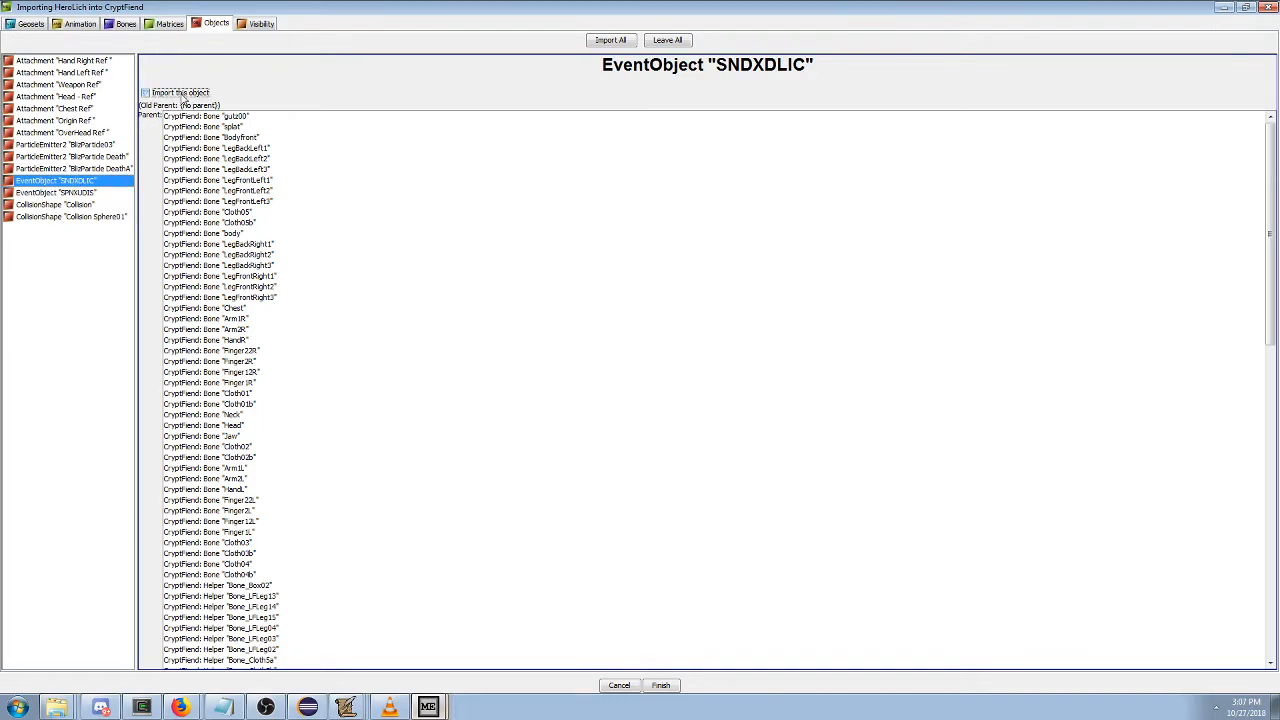
left_click(86, 192)
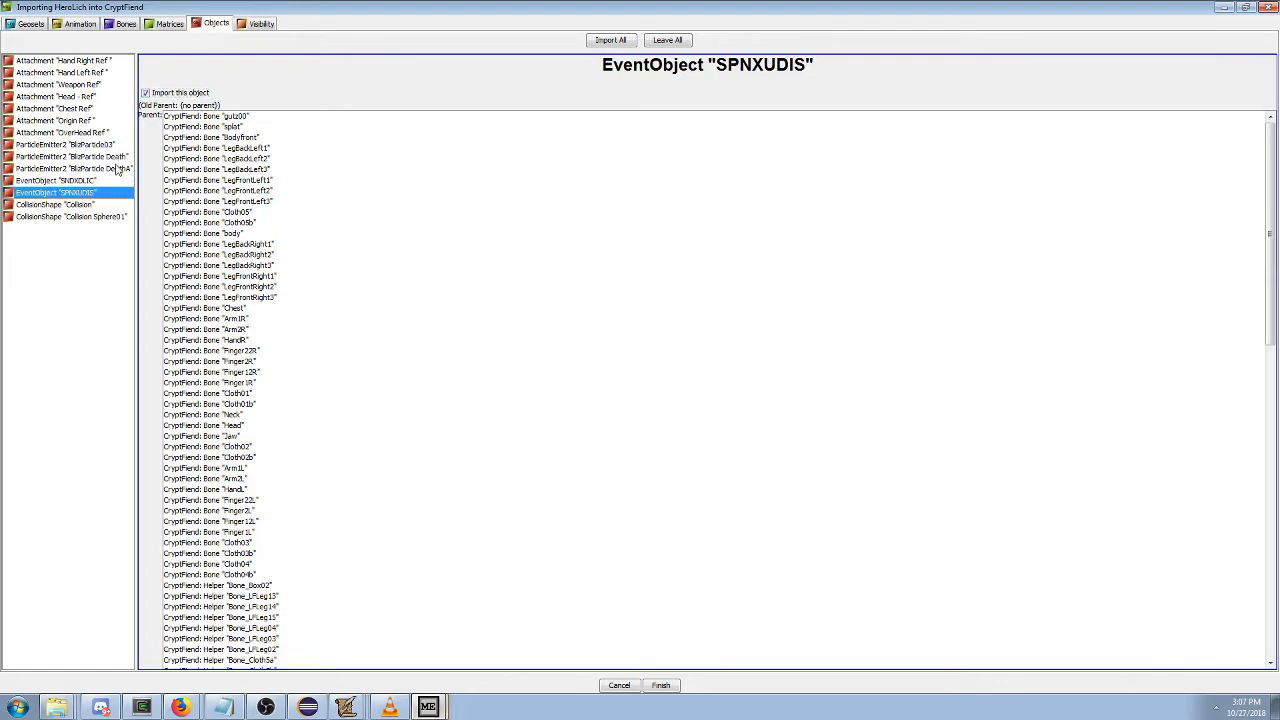
left_click(175, 93)
Exclude the BlizParticle Death and DeathA emitters from the import, keeping BlizParticle03 and the HeroLich attachments.
left_click(110, 181)
left_click(112, 192)
left_click(111, 156)
left_click(118, 169)
left_click(120, 146)
left_click(122, 169)
left_click(122, 157)
left_click(122, 147)
left_click(122, 157)
left_click(122, 146)
left_click(122, 157)
left_click(122, 146)
left_click(123, 158)
left_click(120, 170, "shift")
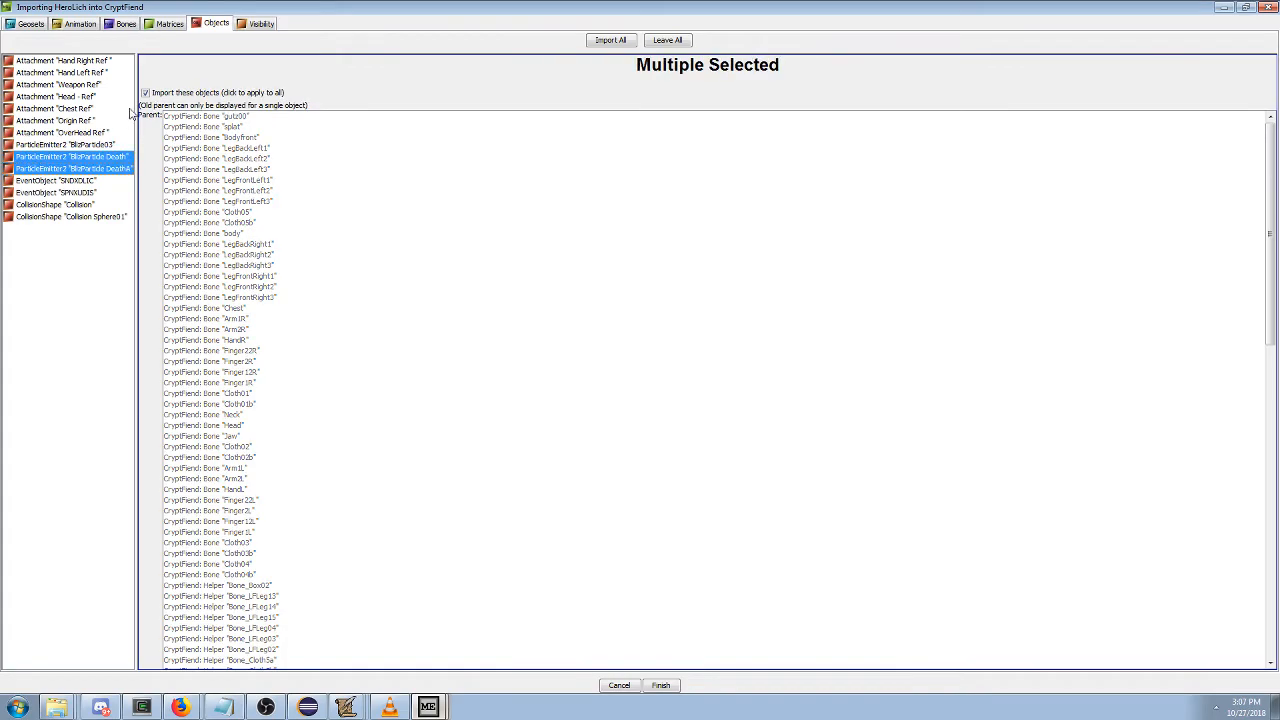
left_click(112, 147)
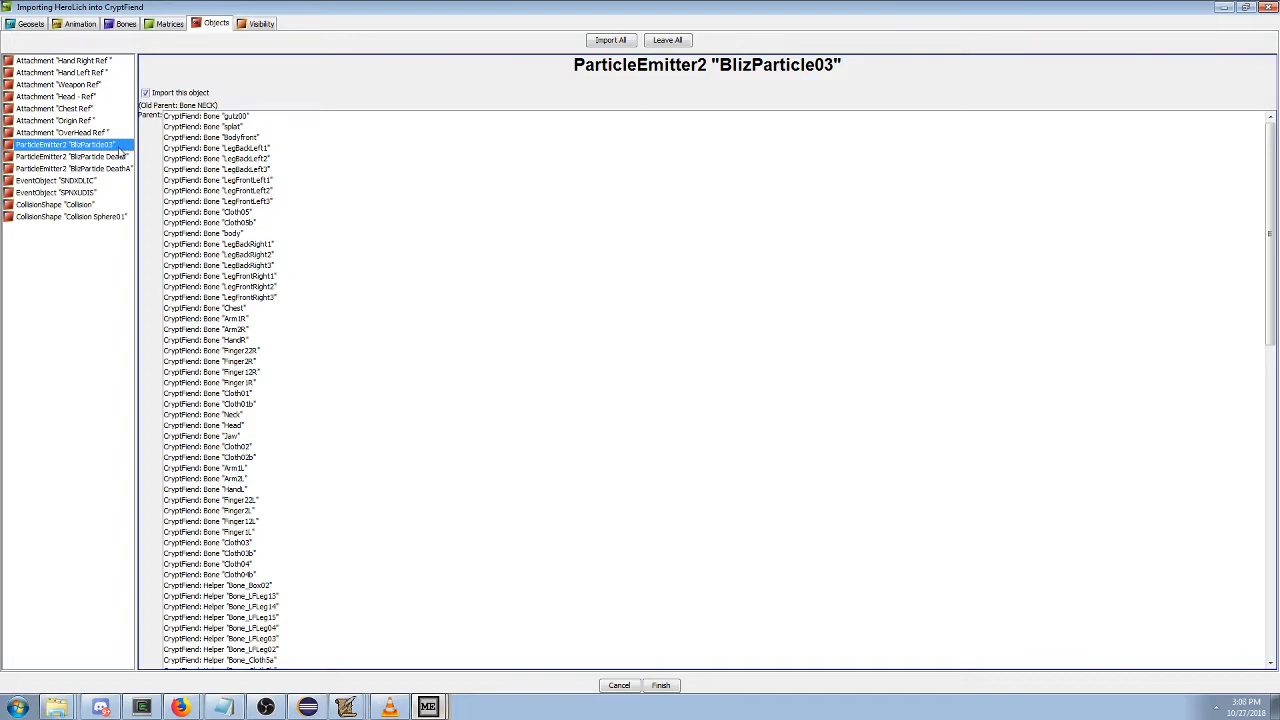
left_click(80, 132)
left_click(89, 110)
left_click_drag(90, 110, 98, 61)
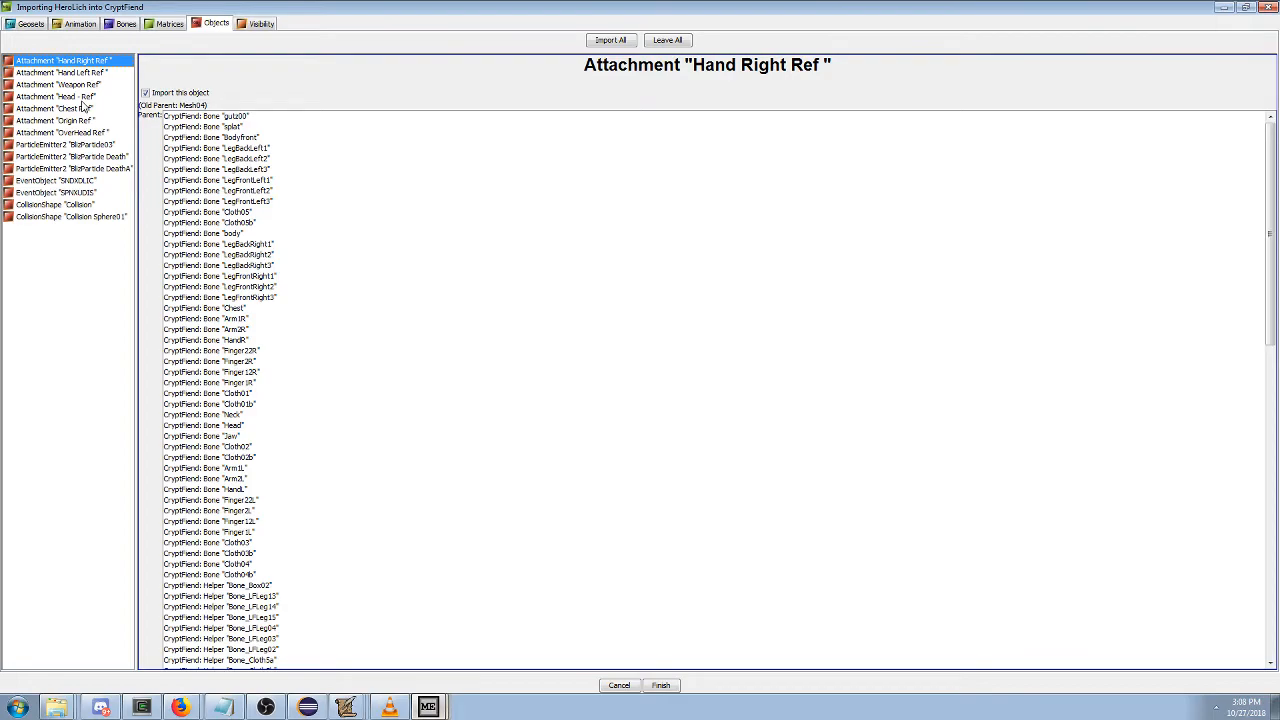
Check the visibility settings of CryptFiend Geosets 4 and 1, and identify the geosets in the CryptFiend model view.
left_click(254, 24)
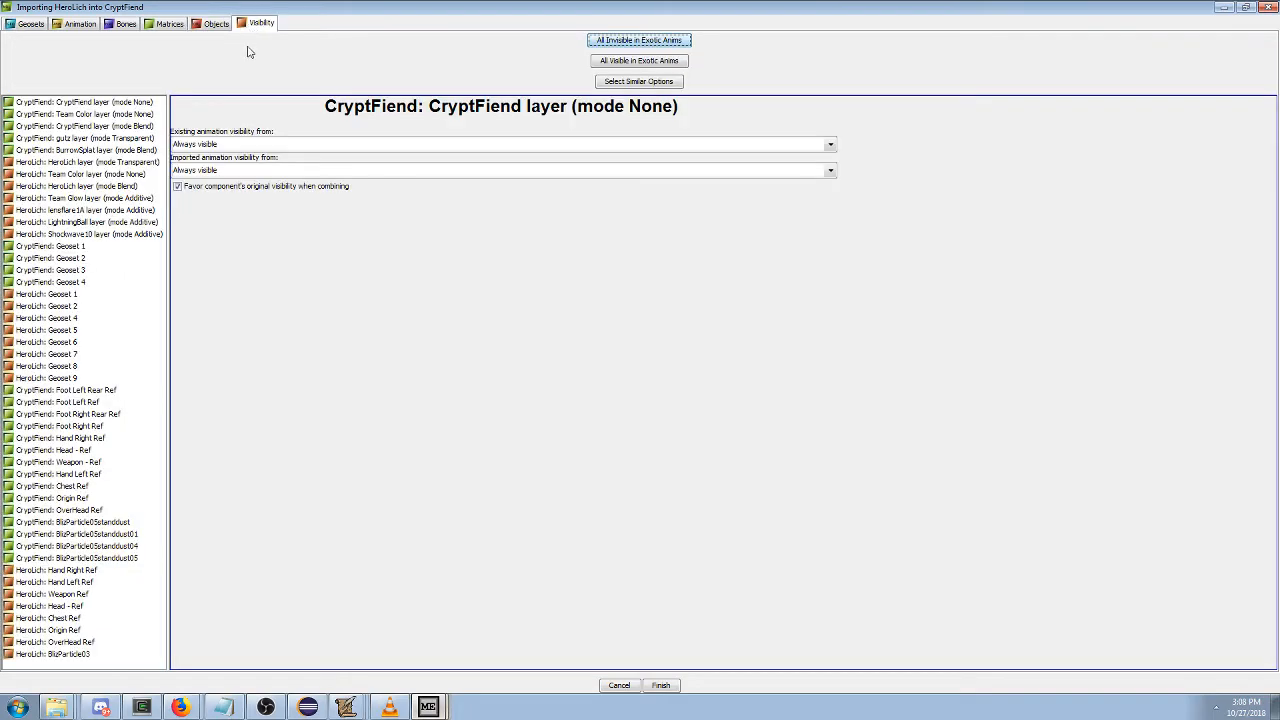
left_click(91, 283)
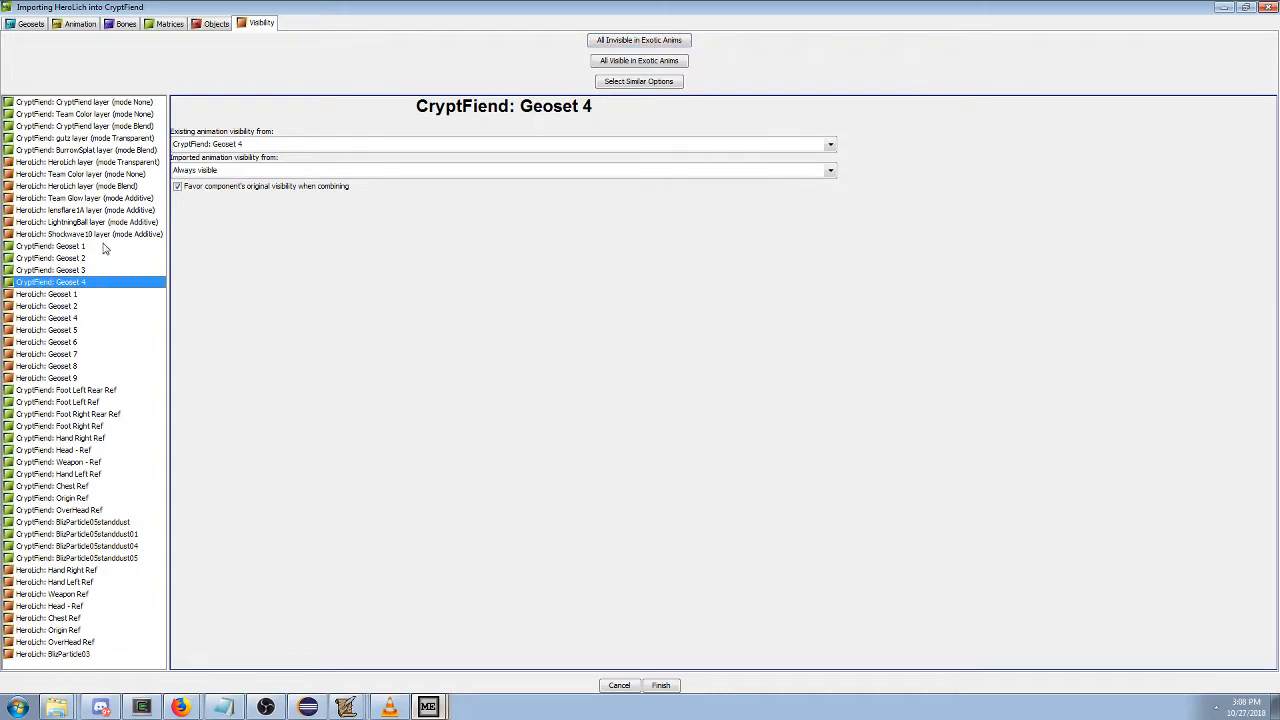
left_click(104, 248)
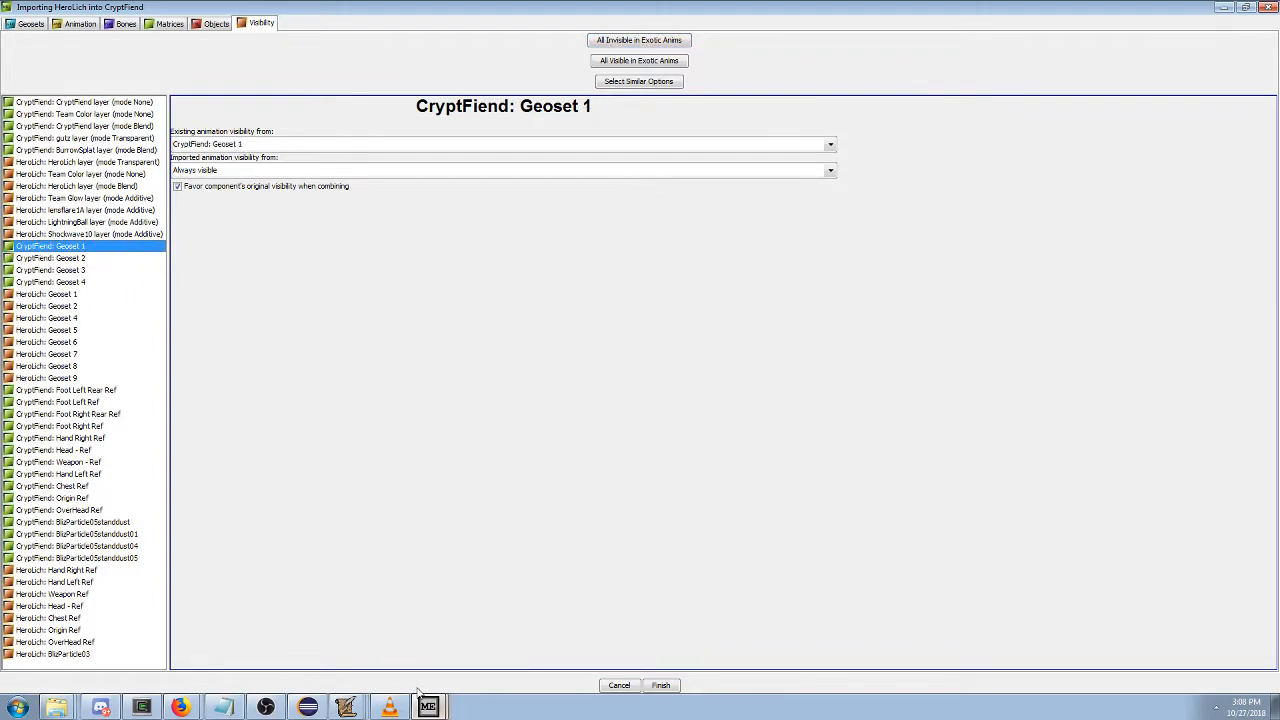
left_click(403, 632)
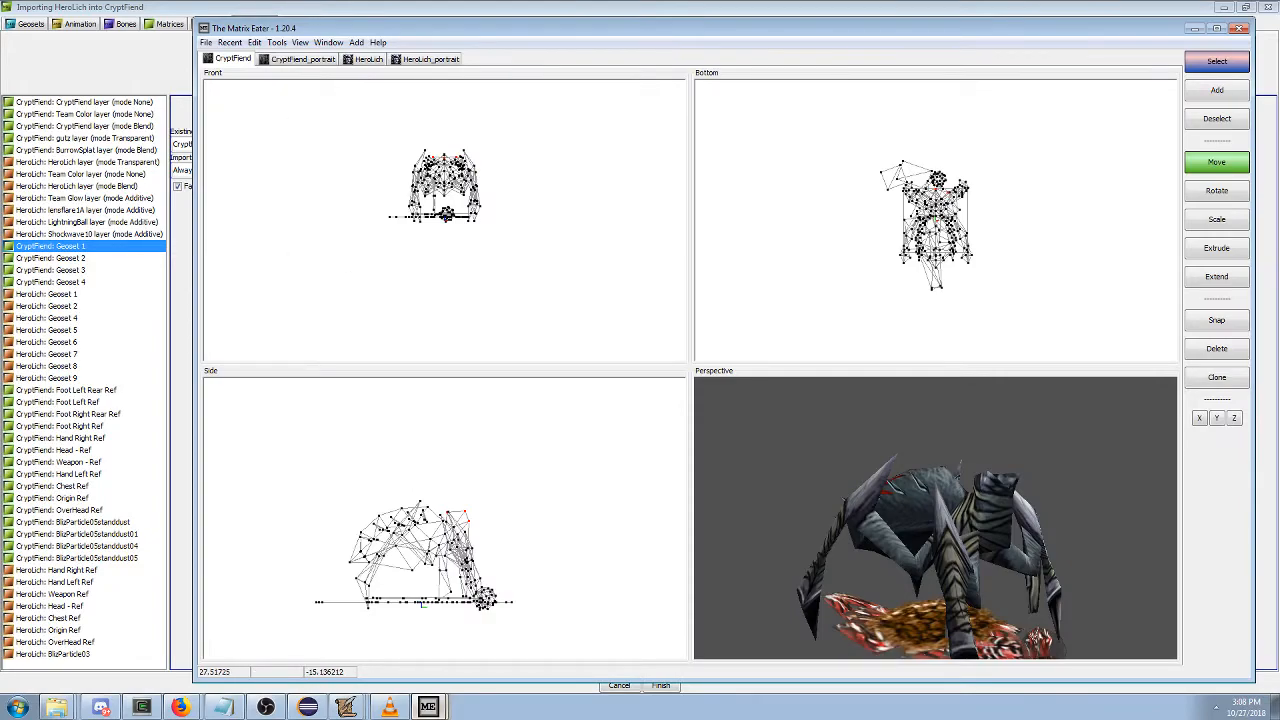
left_click(428, 706)
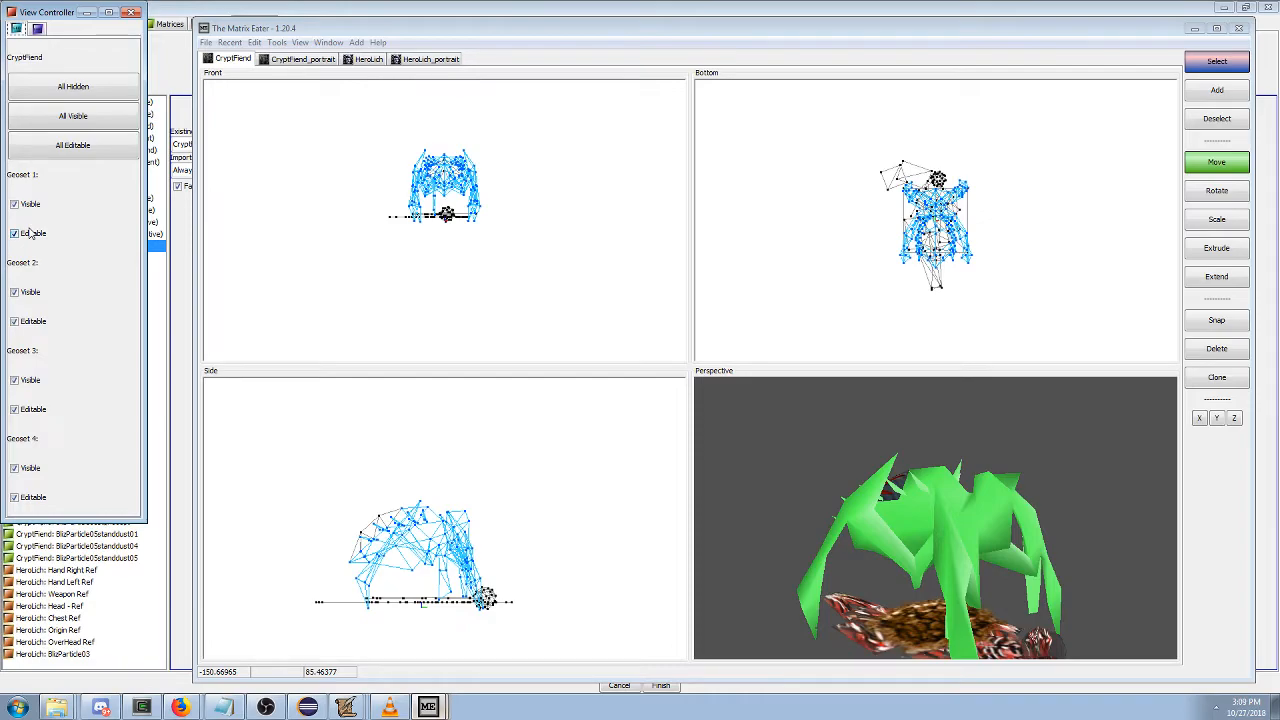
left_click(87, 12)
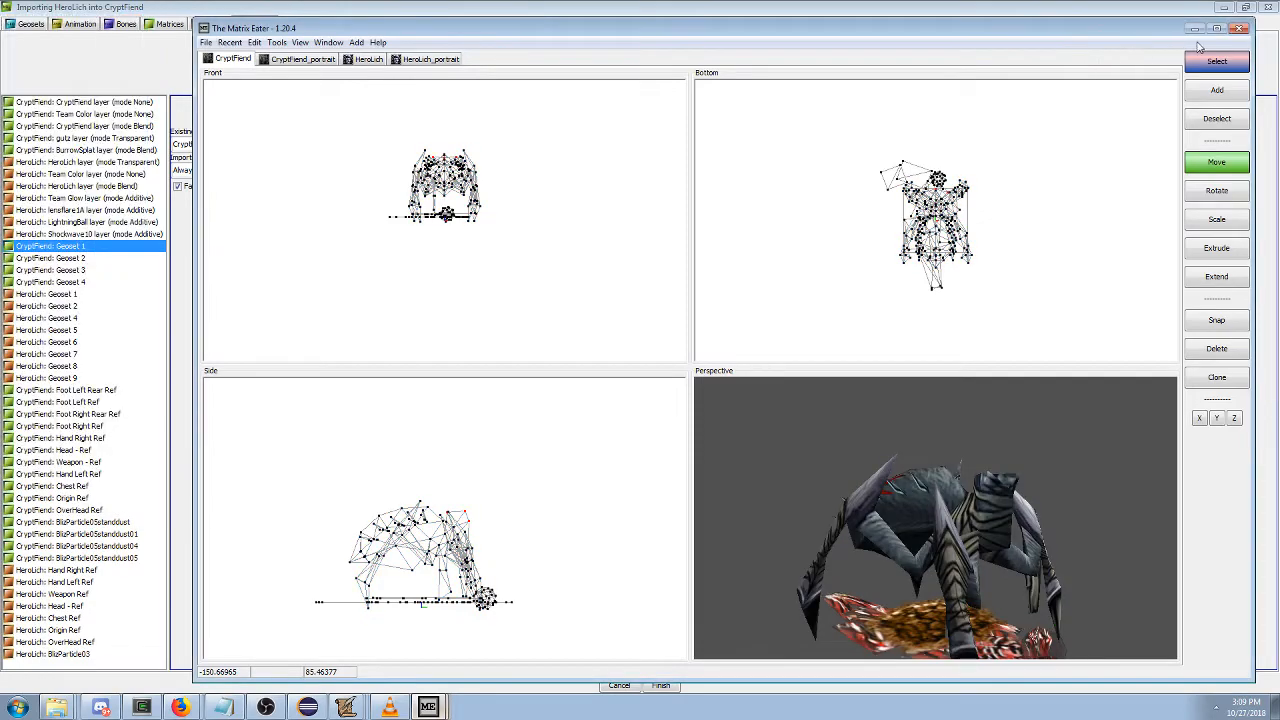
left_click(1194, 28)
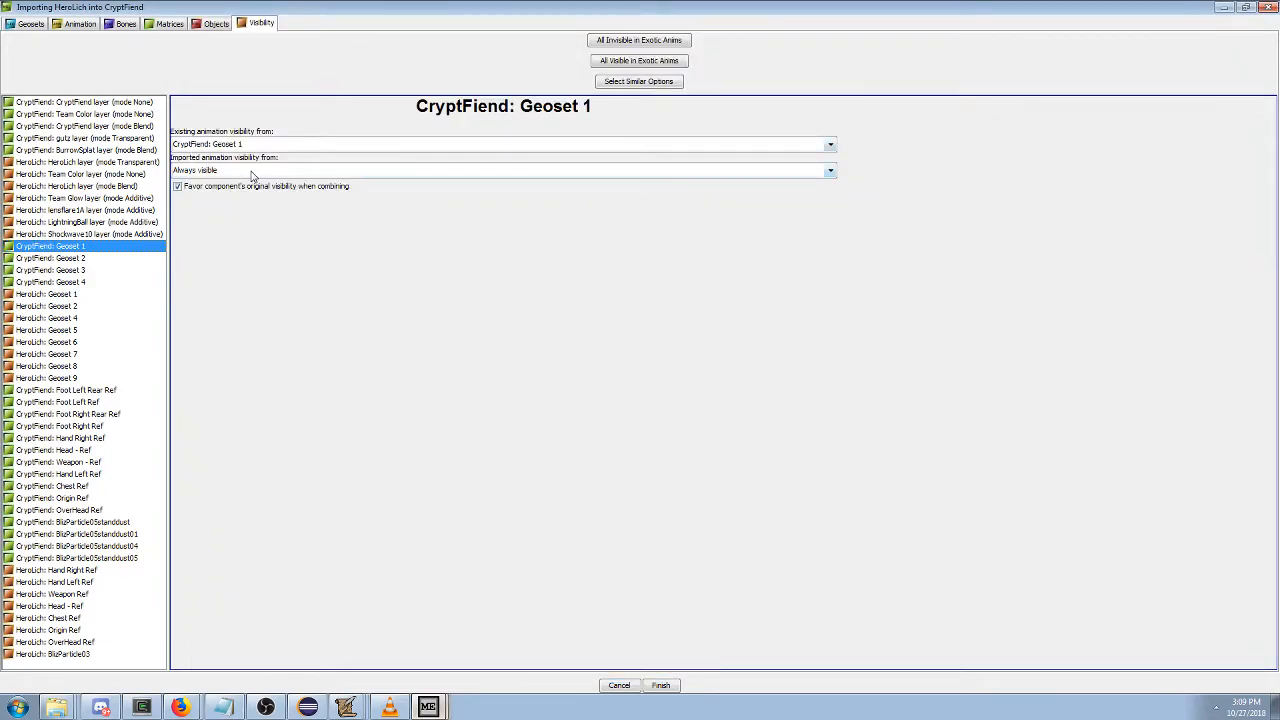
Check the visibility settings of HeroLich Geosets 1 to 9, and identify the geosets in the HeroLich model view.
left_click(97, 294)
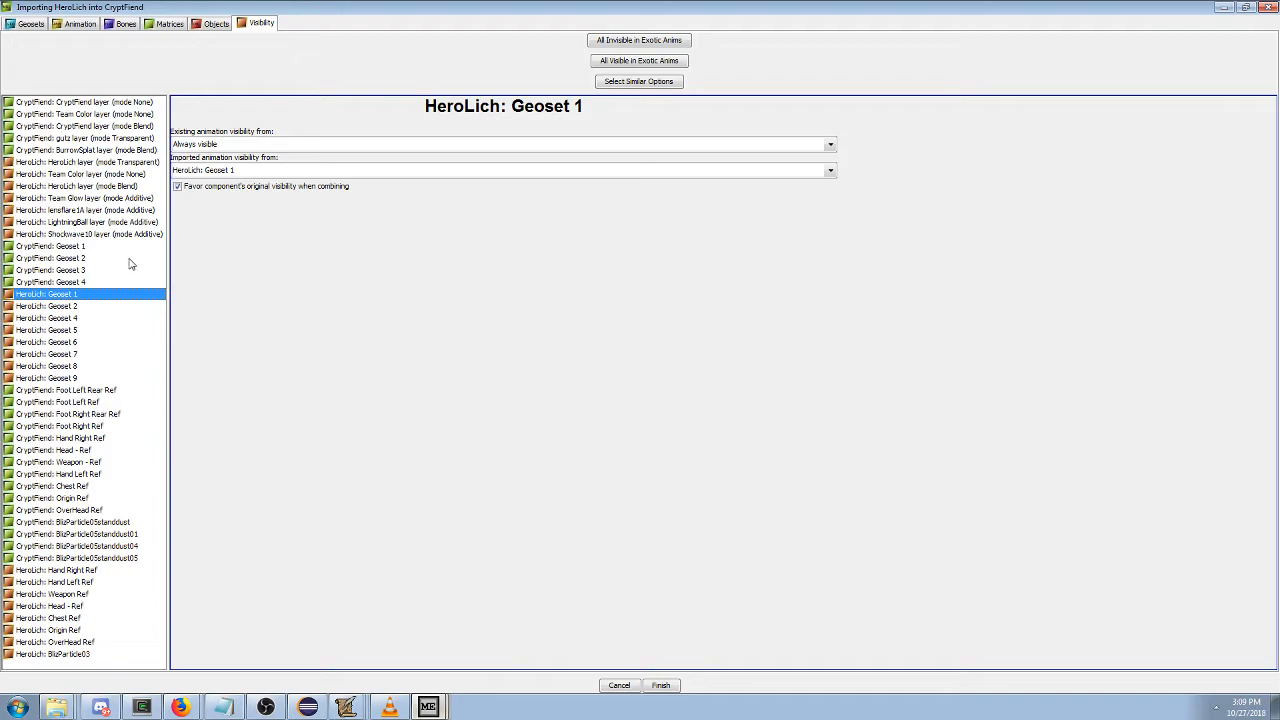
left_click(59, 379, "shift")
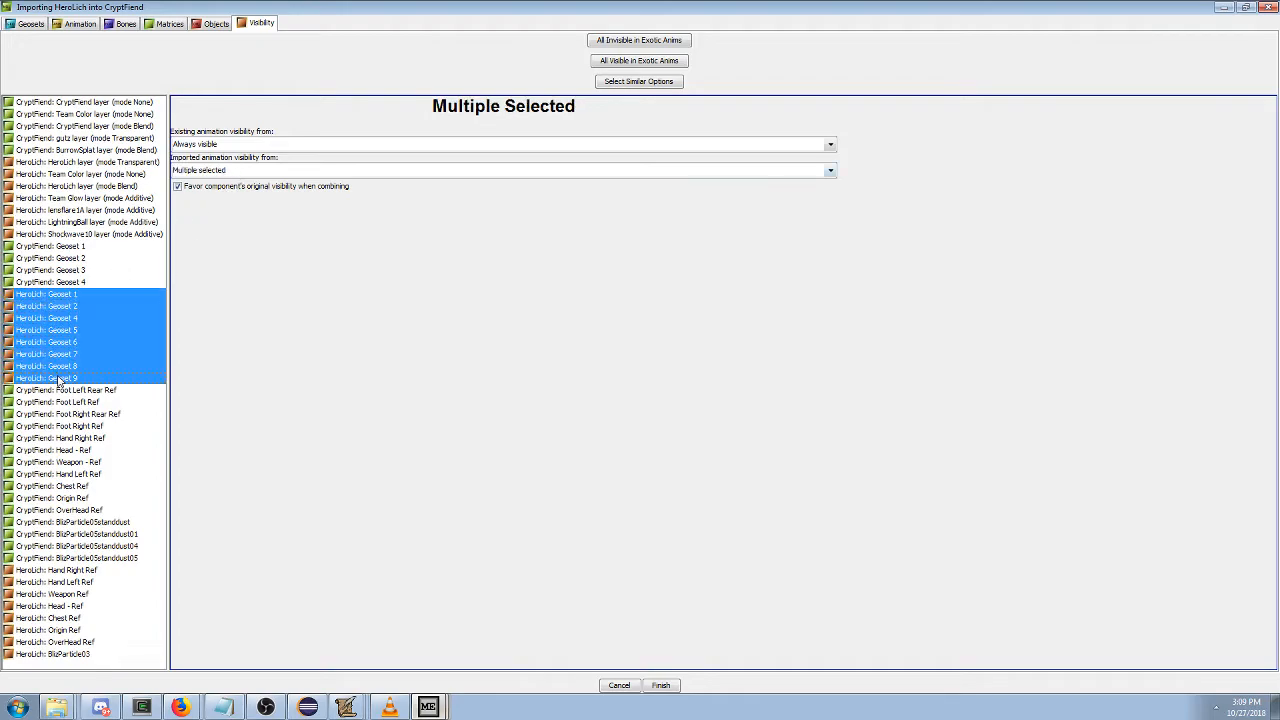
left_click(111, 298)
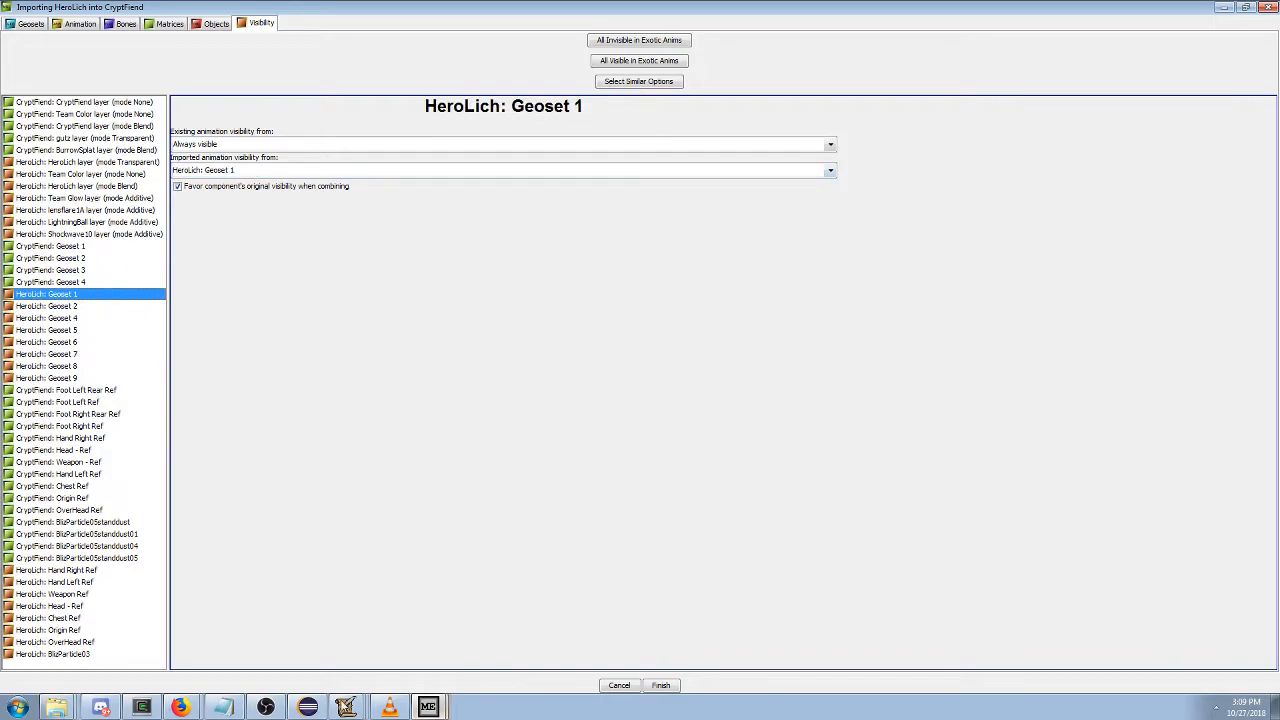
left_click(428, 707)
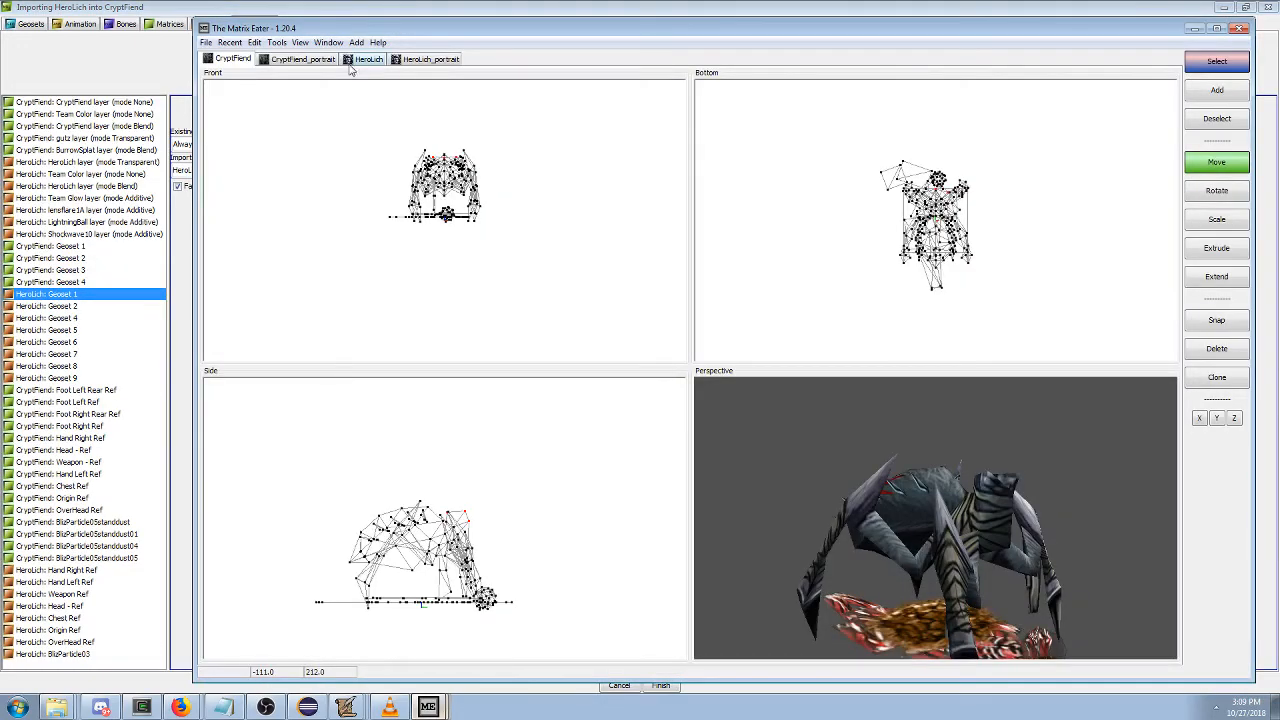
left_click(362, 60)
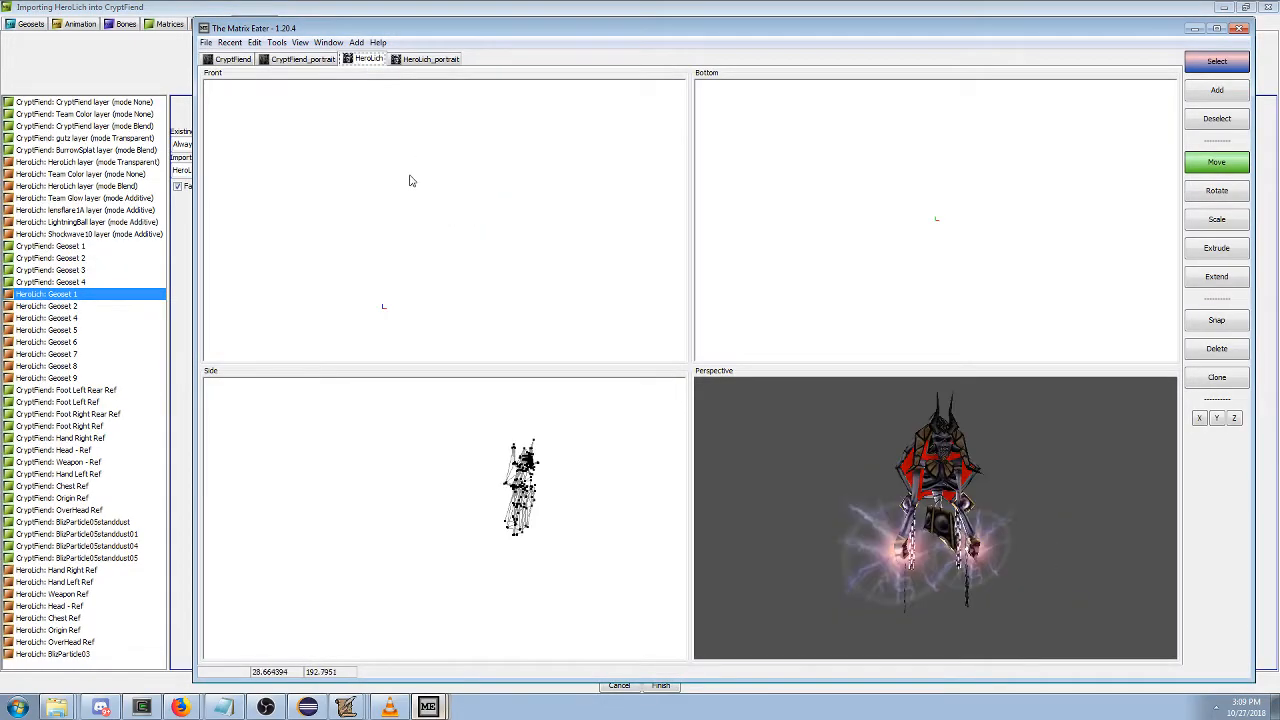
left_click(389, 659)
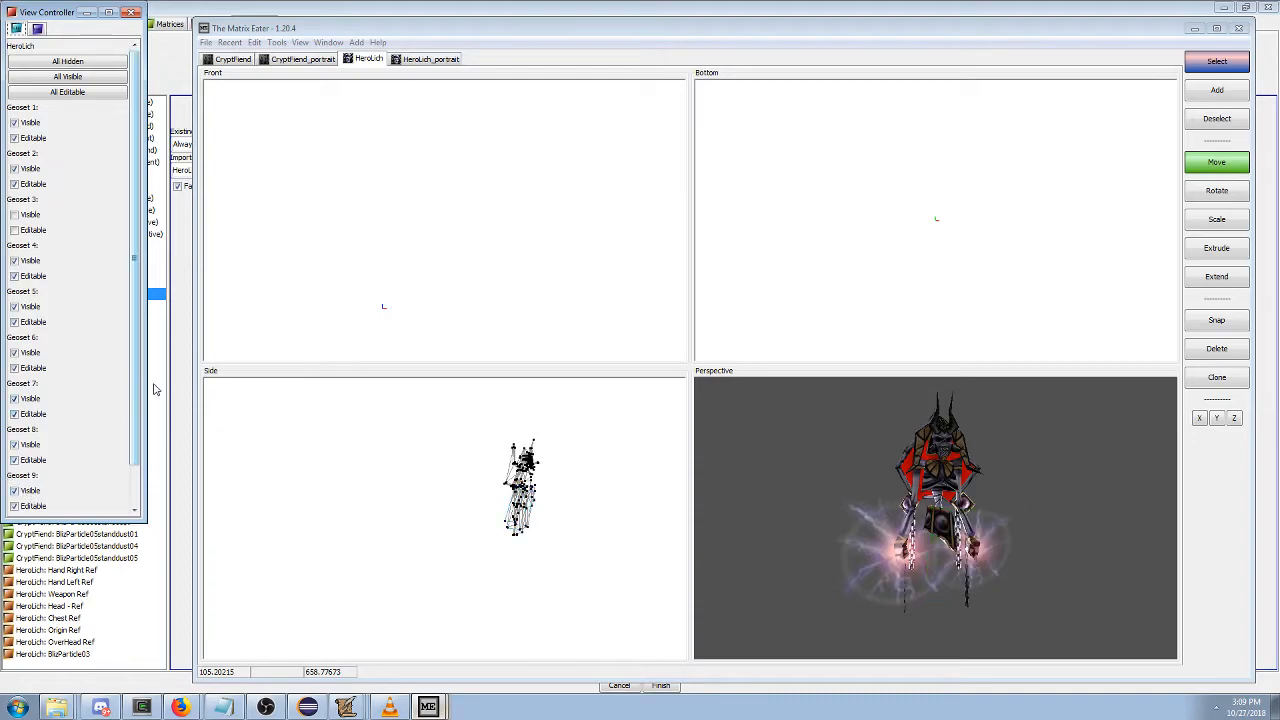
scroll(69, 455, "down", 2)
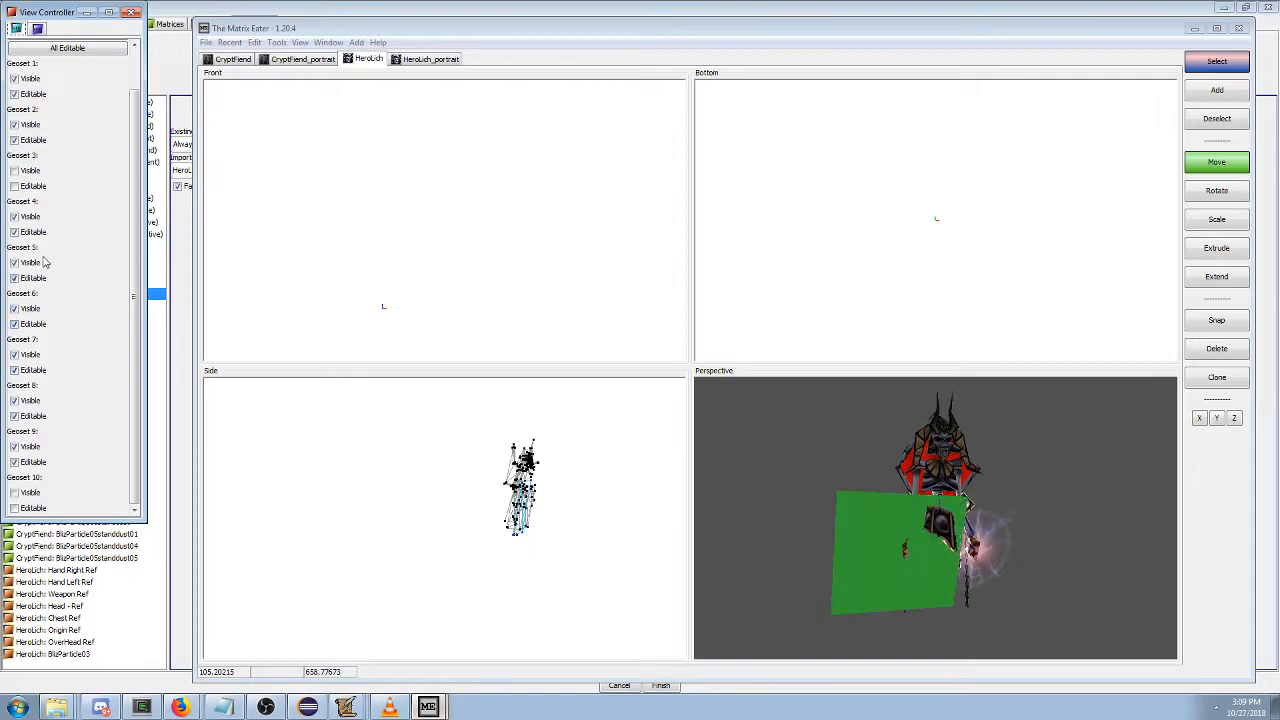
scroll(42, 245, "up", 1)
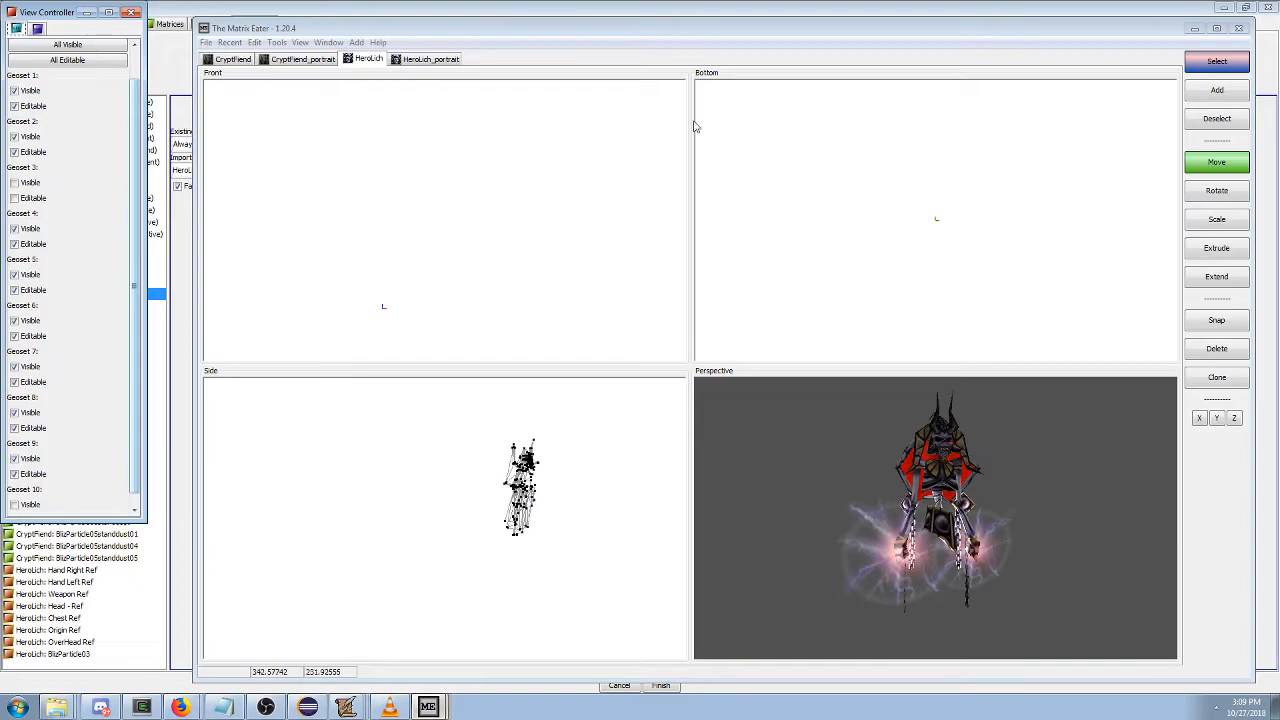
Take the existing animation visibility of HeroLich Geosets 1 and 2 from CryptFiend: Geoset 1, and stop favoring their original visibility when combining.
left_click(1195, 28)
left_click(474, 289)
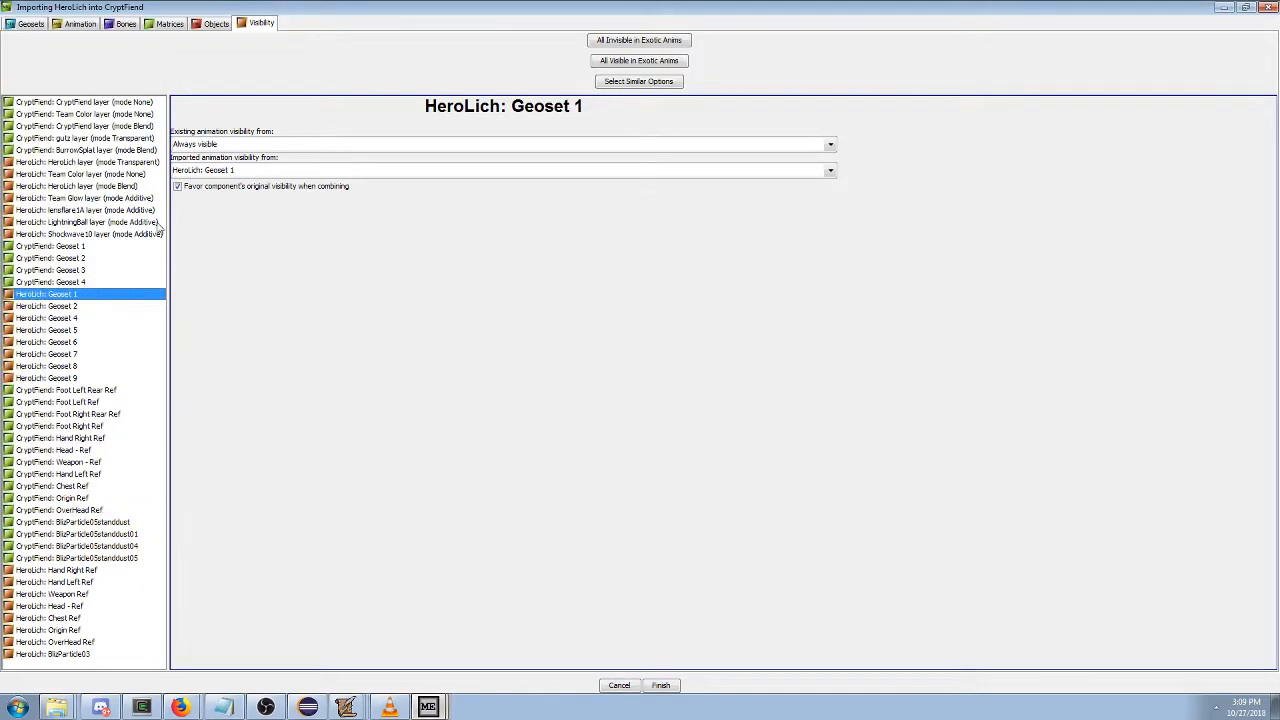
left_click(98, 307, "ctrl")
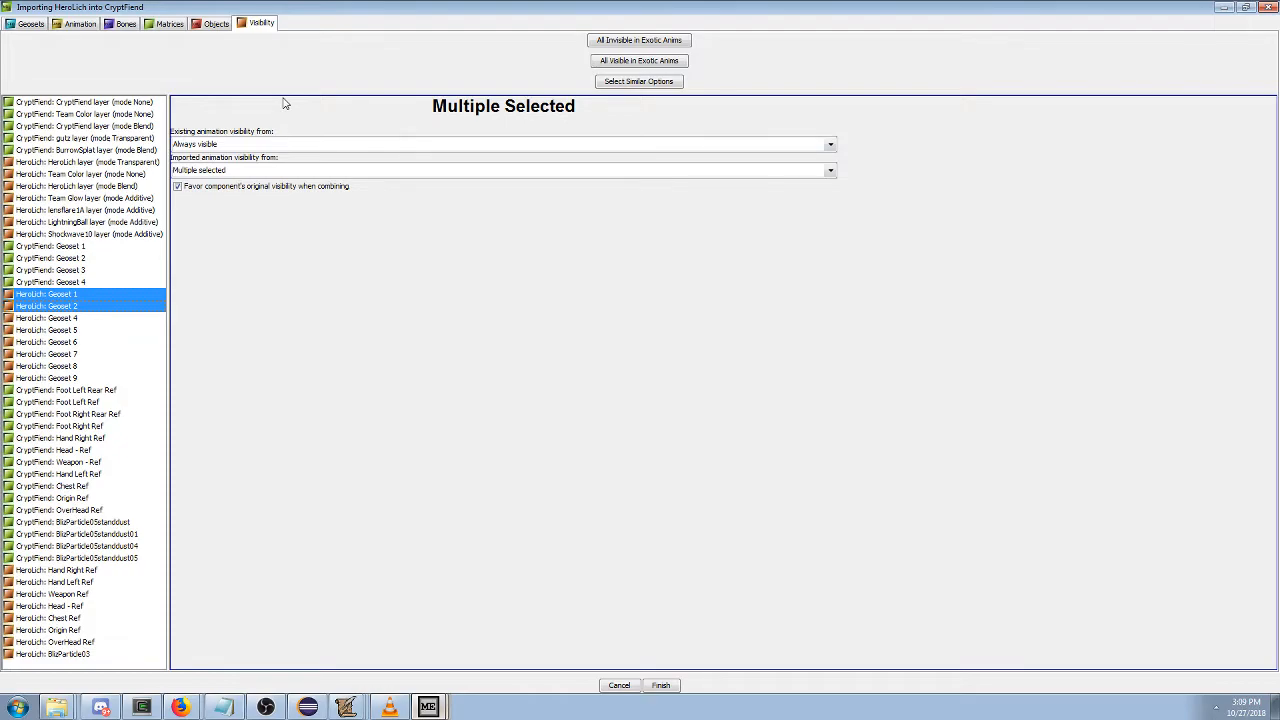
left_click(283, 144)
scroll(287, 198, "up", 5)
scroll(287, 198, "up", 3)
left_click(310, 177)
left_click(194, 190)
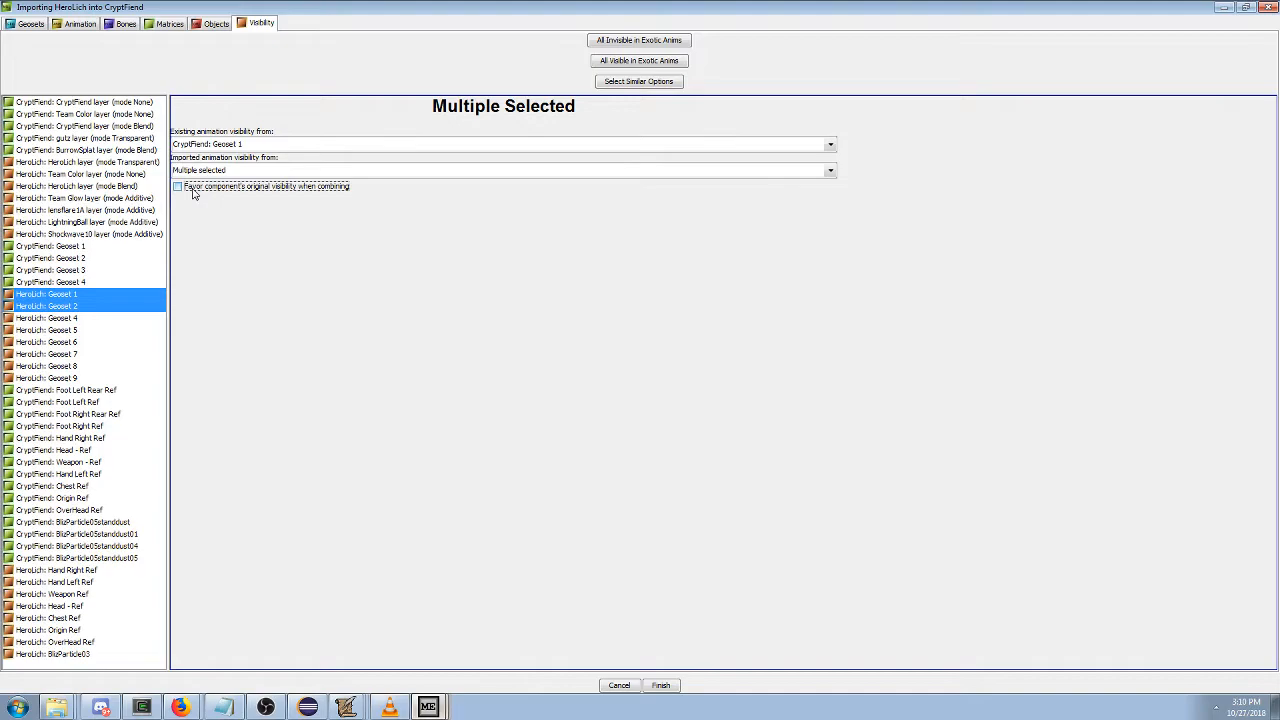
Set the existing animation visibility of HeroLich Geosets 4 to 9 to Not visible.
left_click(86, 319)
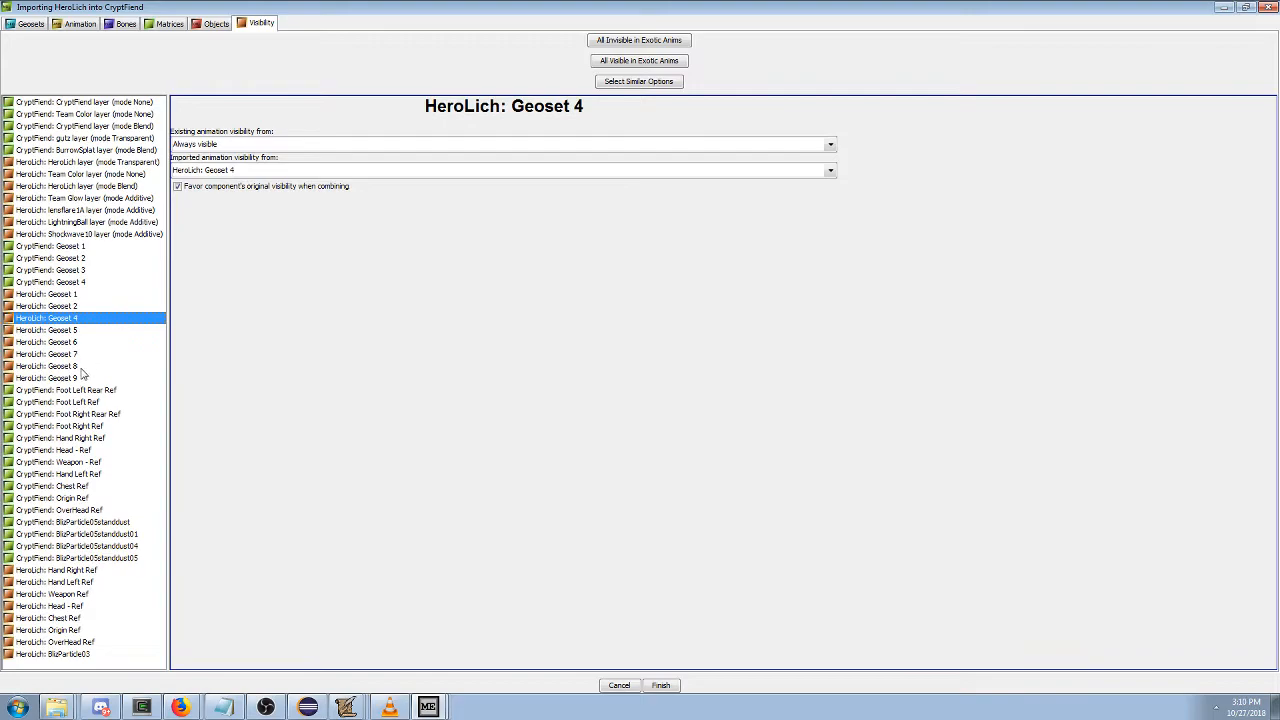
left_click(84, 378, "shift")
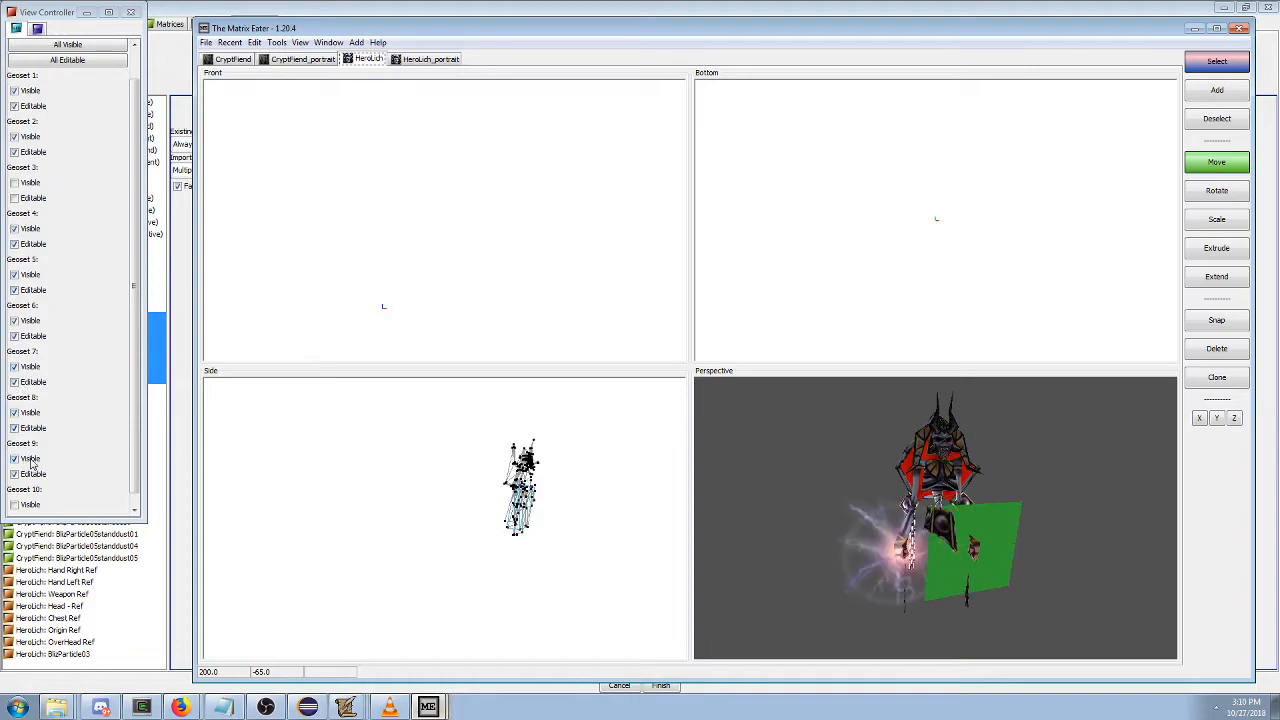
scroll(30, 463, "down", 1)
left_click(457, 682)
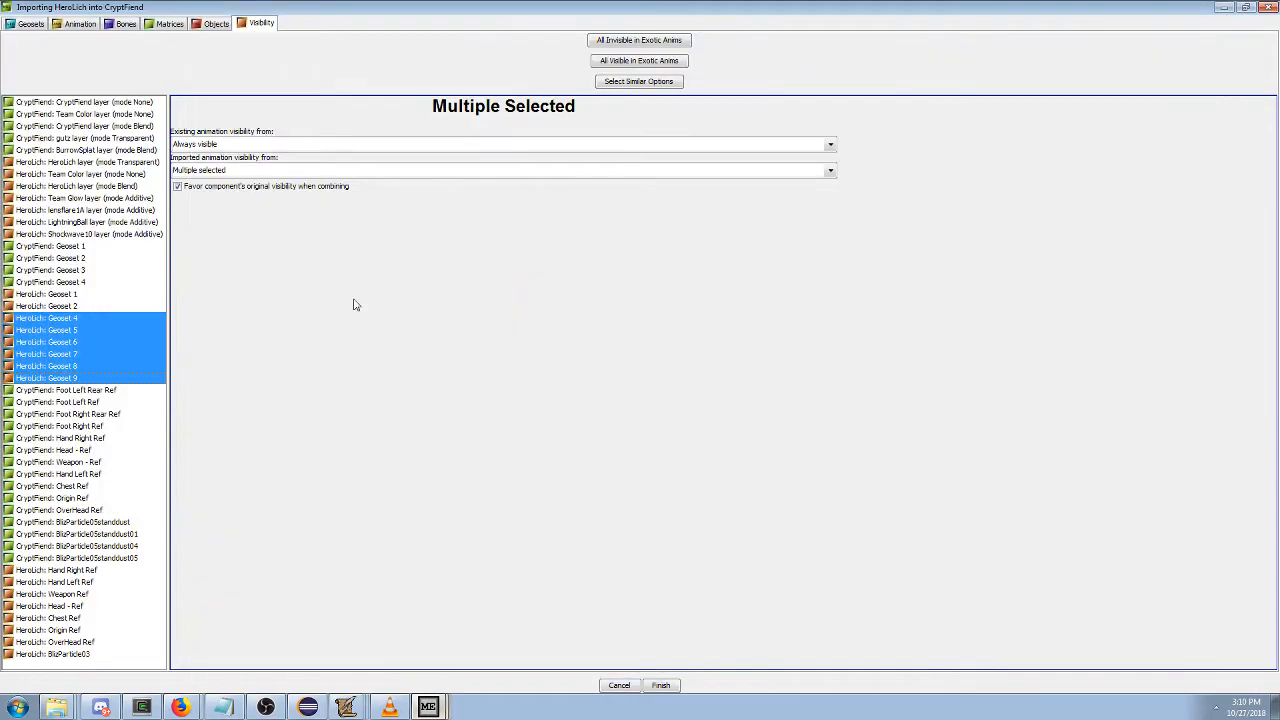
left_click(237, 146)
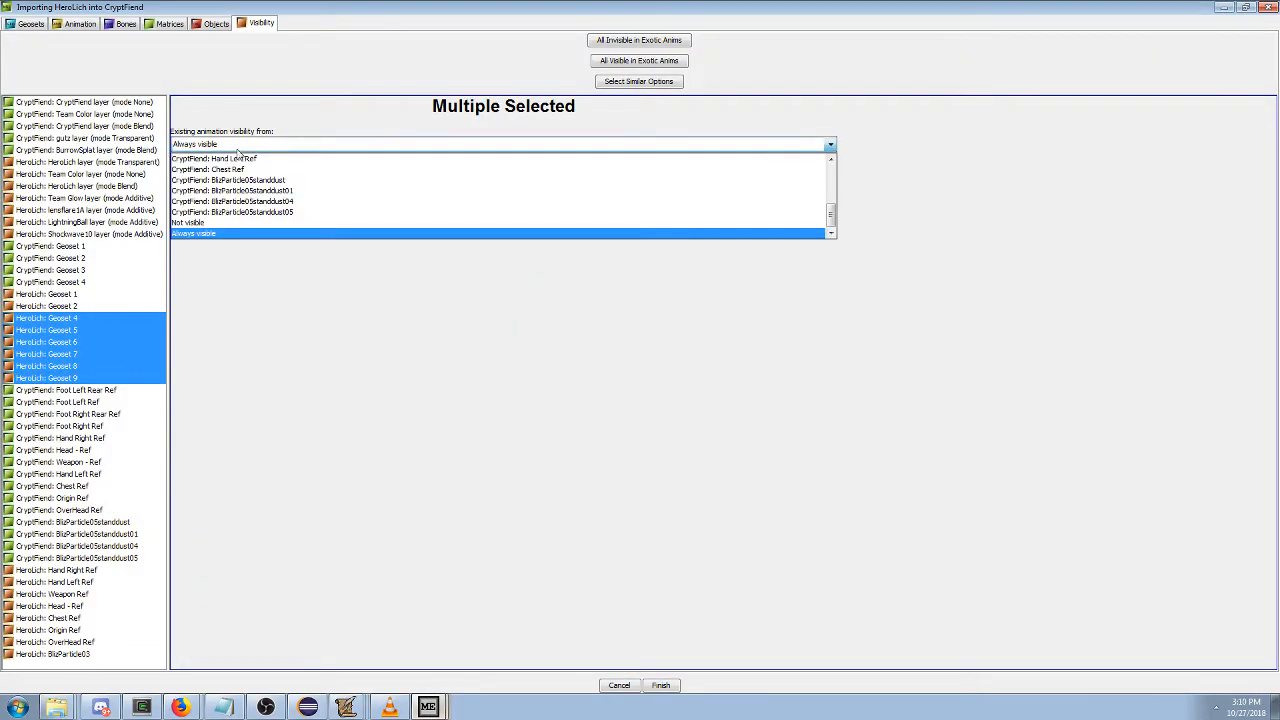
left_click(235, 223)
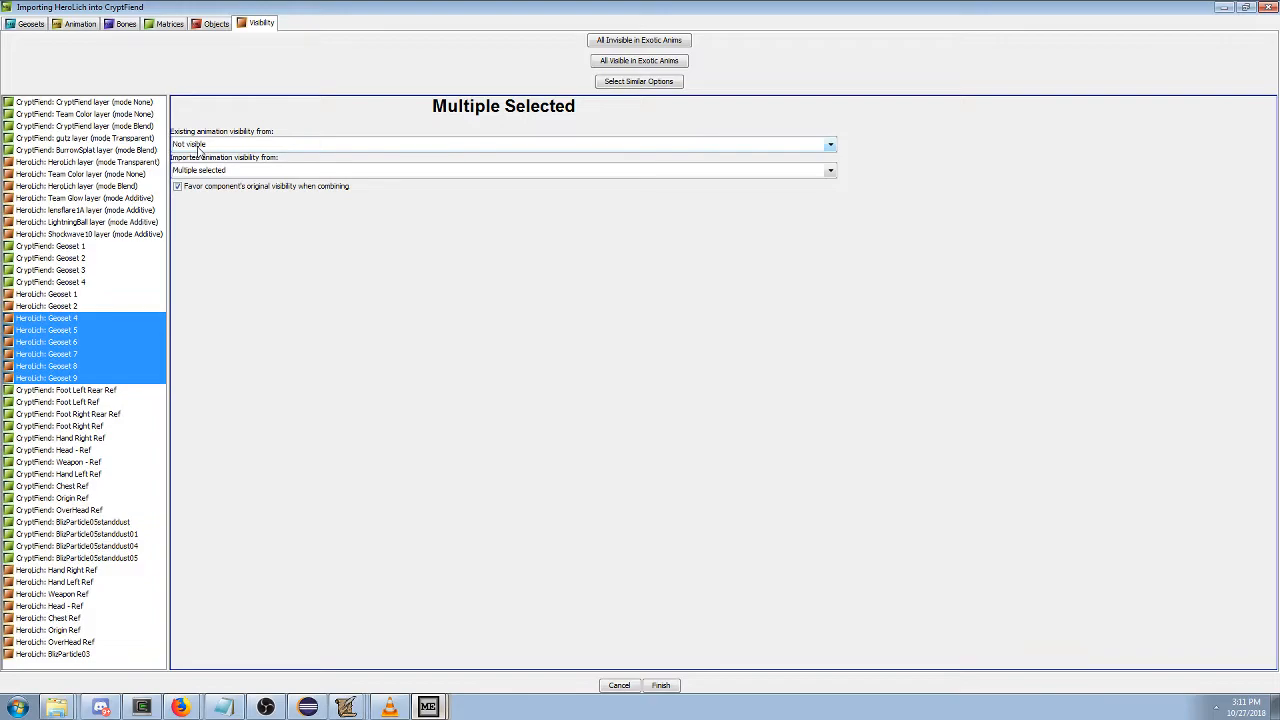
Set the existing animation visibility of the HeroLich BlizParticle03 emitter to Not visible.
left_click(60, 654)
left_click(228, 146)
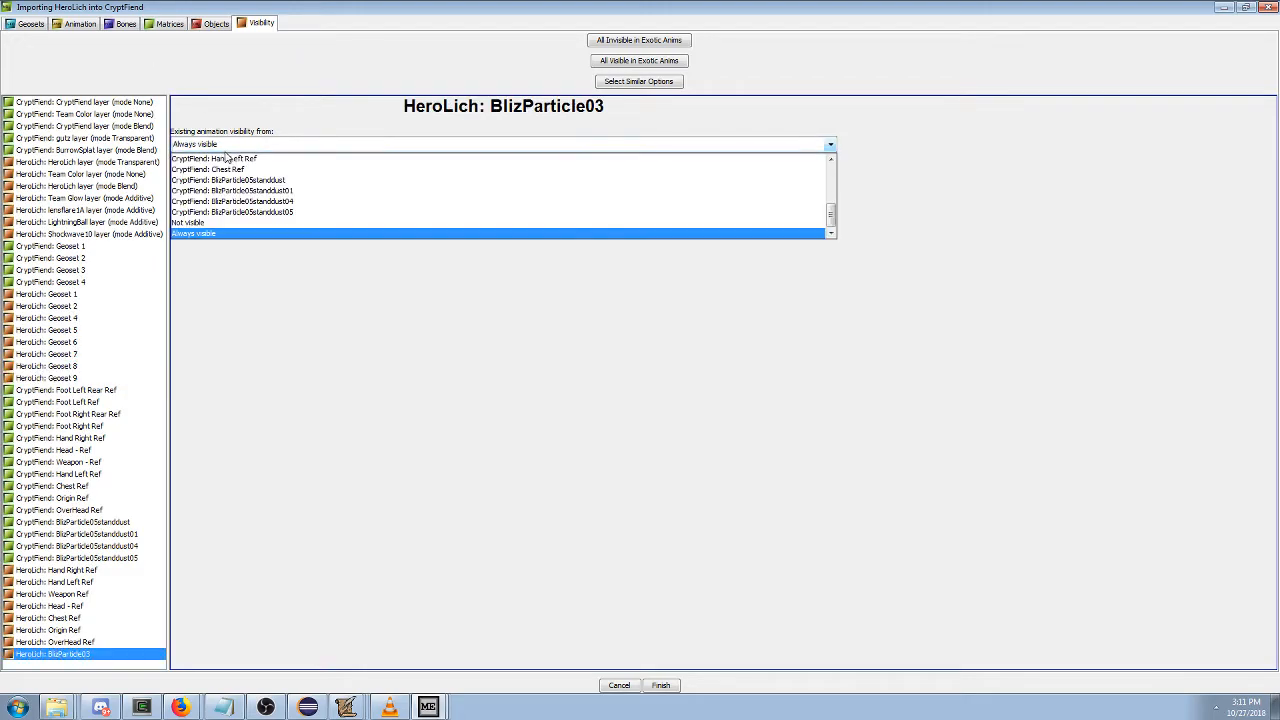
left_click(215, 222)
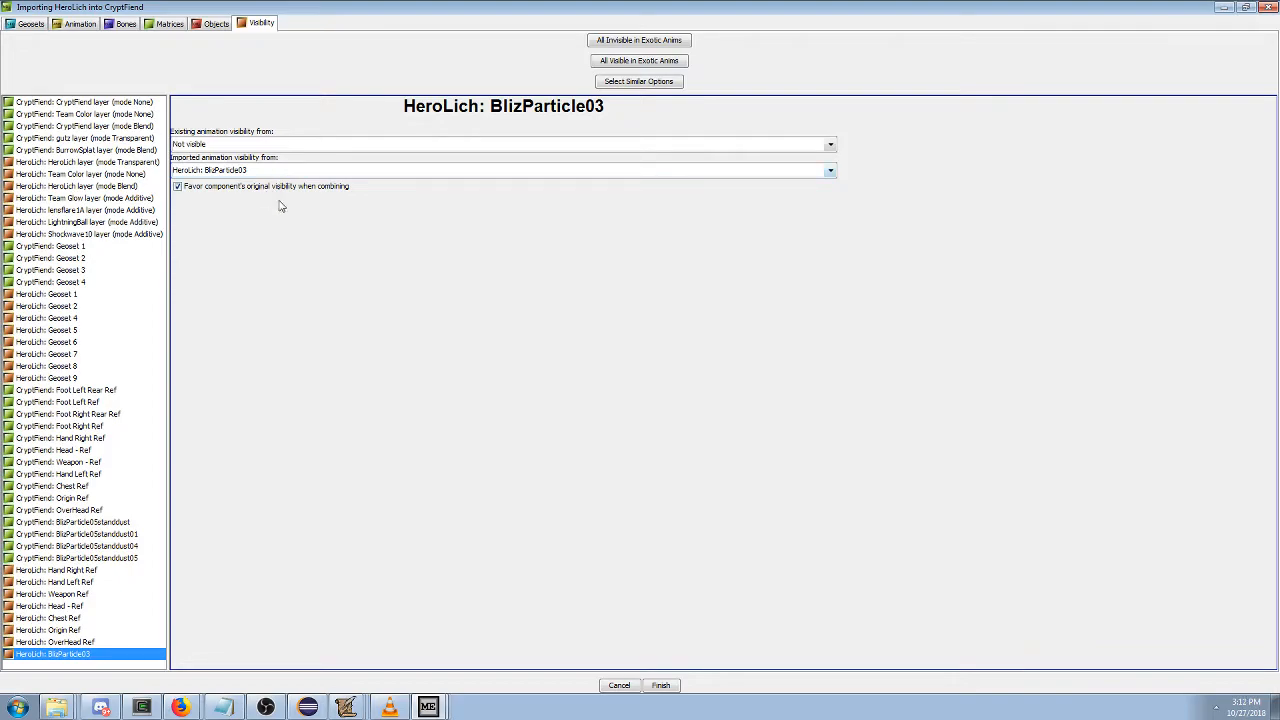
Take the existing animation visibility of the HeroLich attachments, from Hand Right Ref to OverHead Ref, from CryptFiend: Geoset 1.
left_click(110, 630)
left_click(110, 594)
left_click(112, 582)
left_click(113, 570)
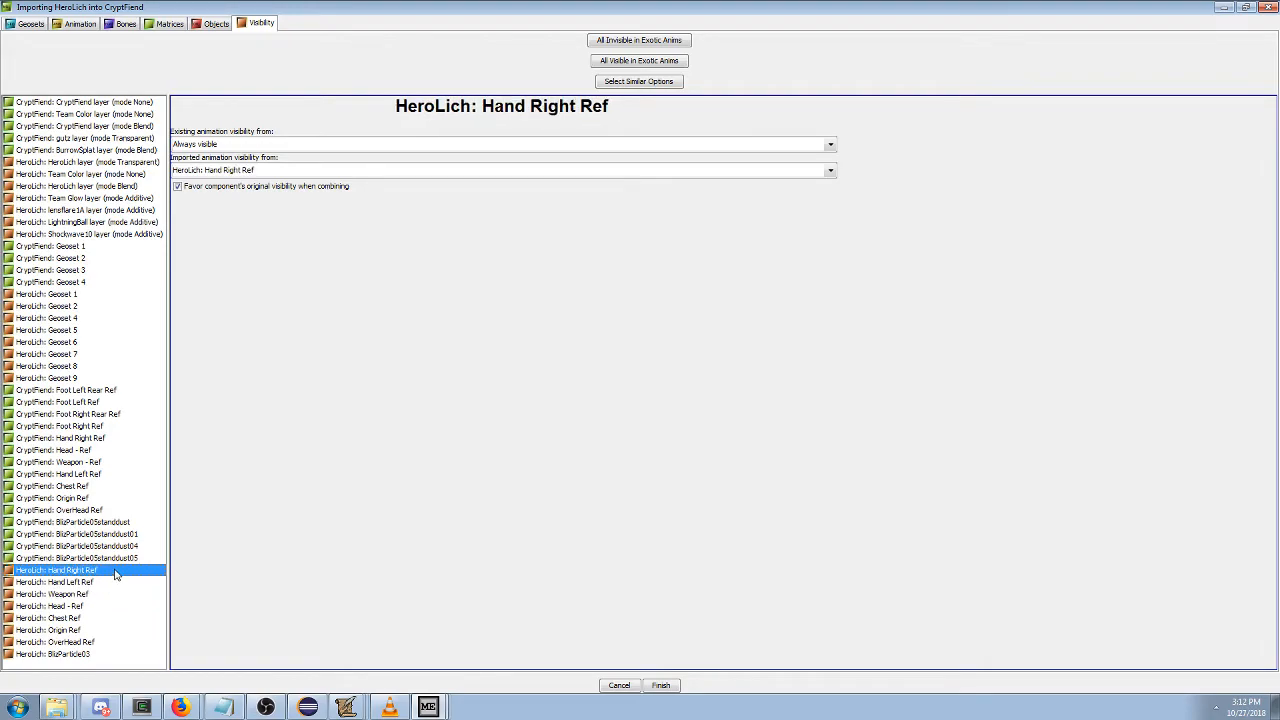
left_click(113, 562)
left_click(112, 573)
left_click(96, 641, "shift")
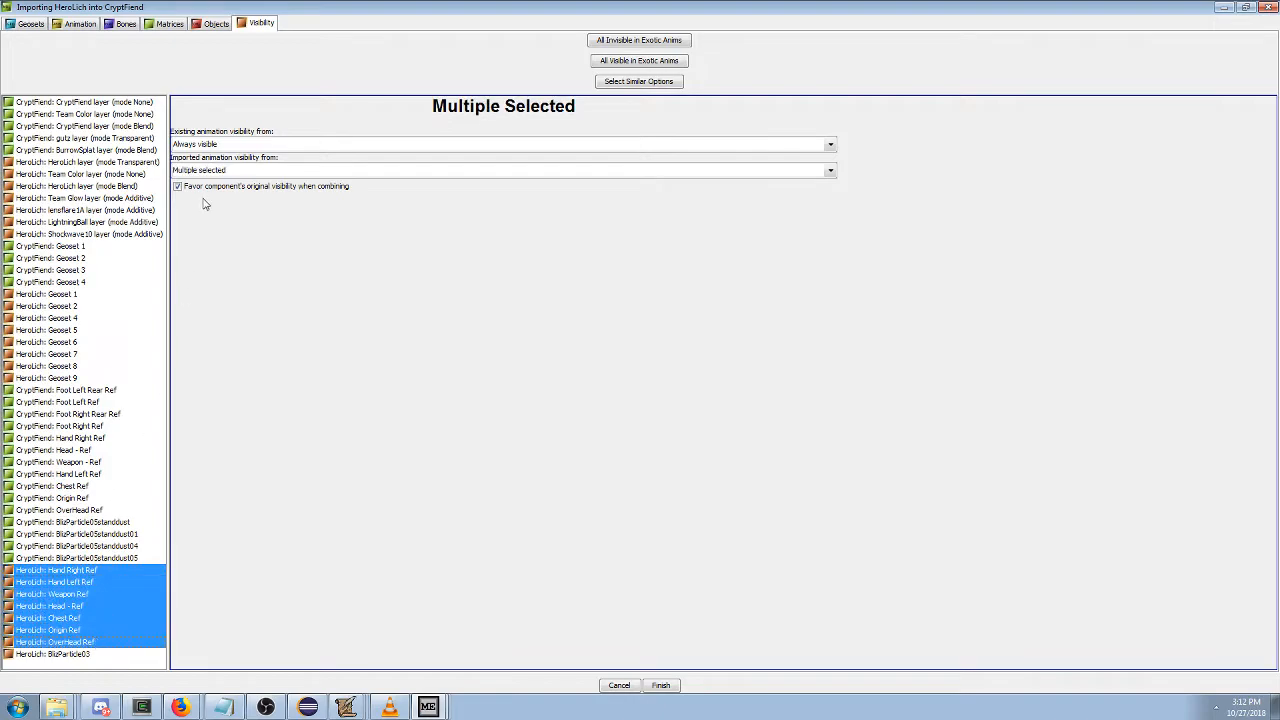
left_click(245, 145)
scroll(266, 178, "up", 3)
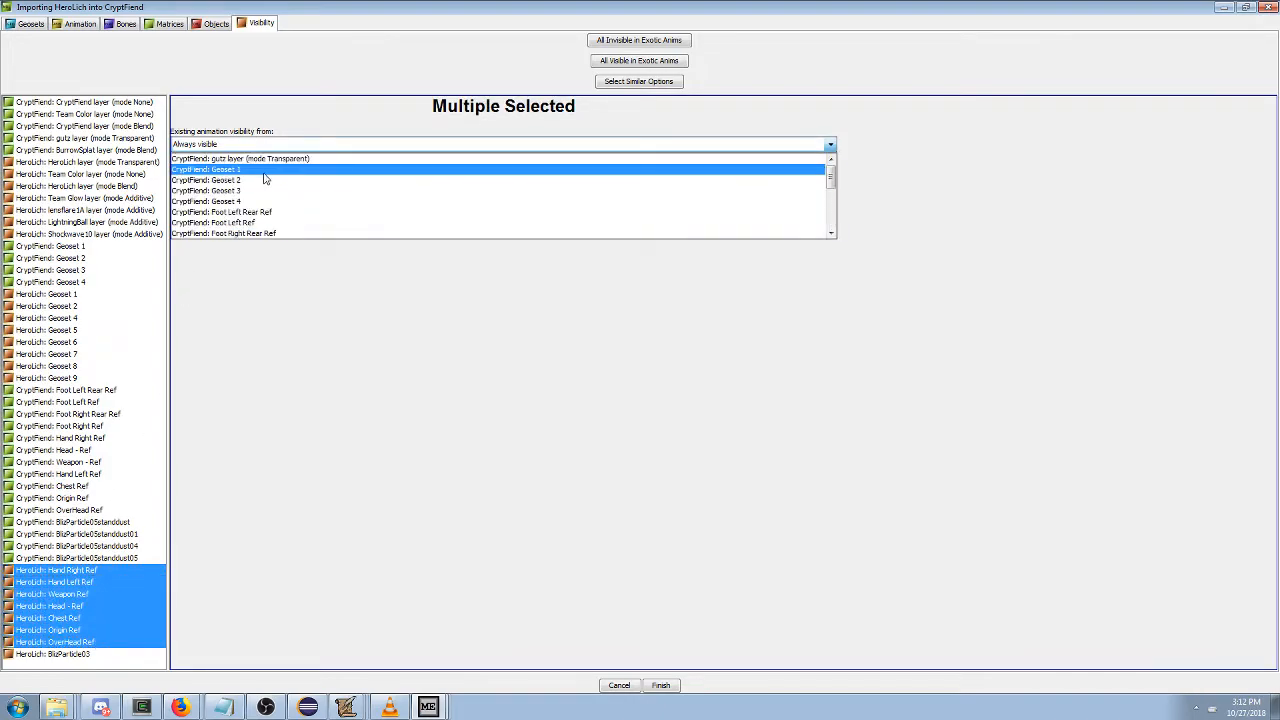
left_click(345, 179)
Exclude the HeroLich Origin Ref and OverHead Ref attachments from the import, and finish importing HeroLich into CryptFiend.
left_click(86, 630)
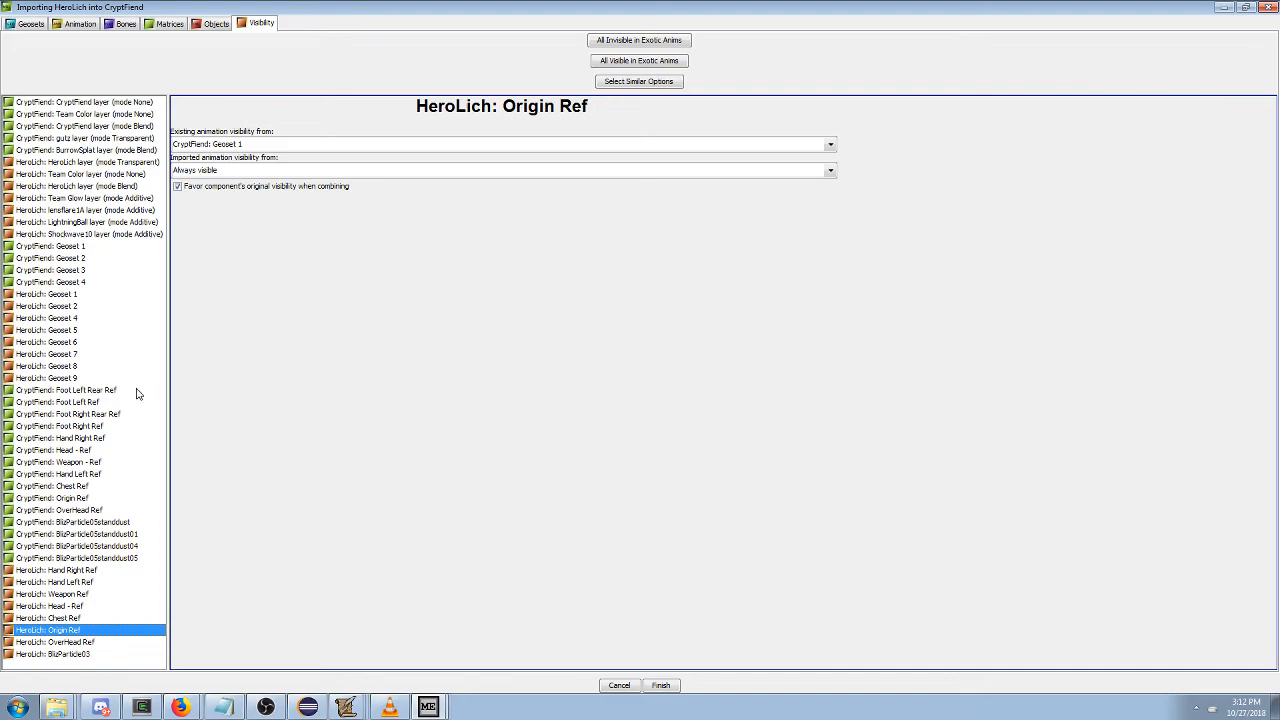
left_click(221, 26)
left_click(88, 120)
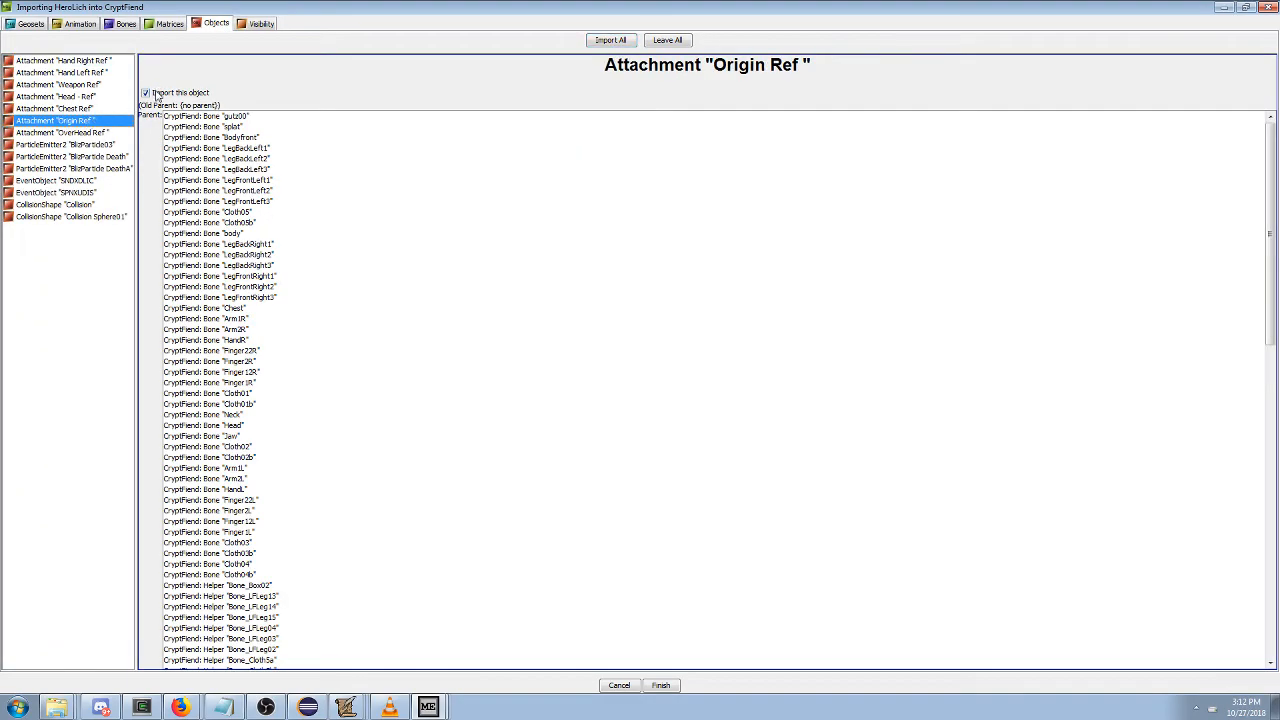
left_click(104, 133)
left_click(159, 94)
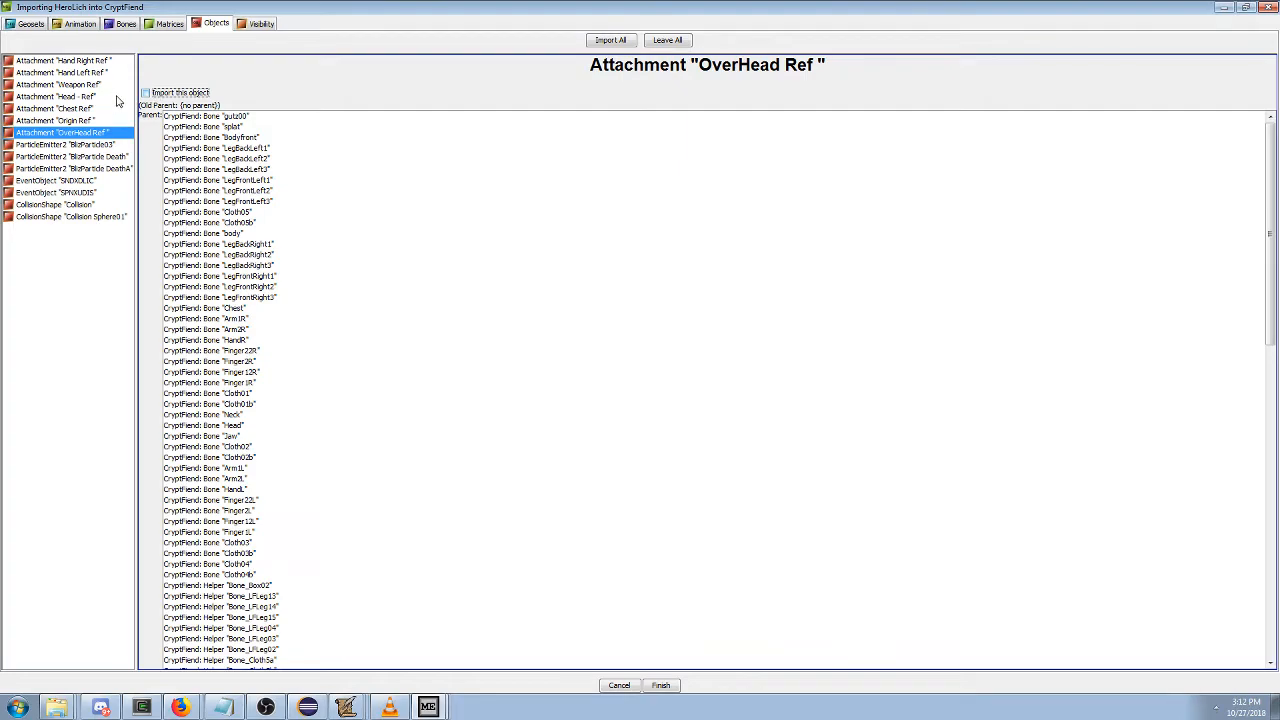
left_click(106, 108)
left_click(115, 60)
left_click(258, 23)
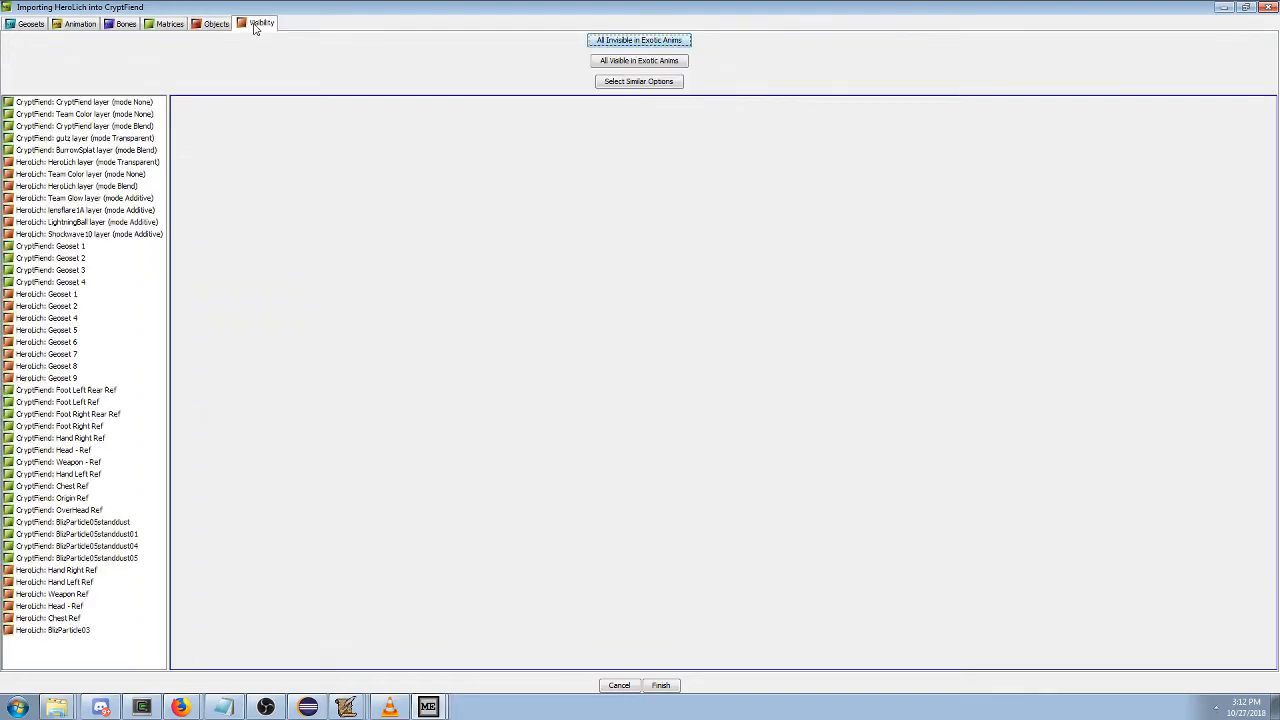
left_click(662, 685)
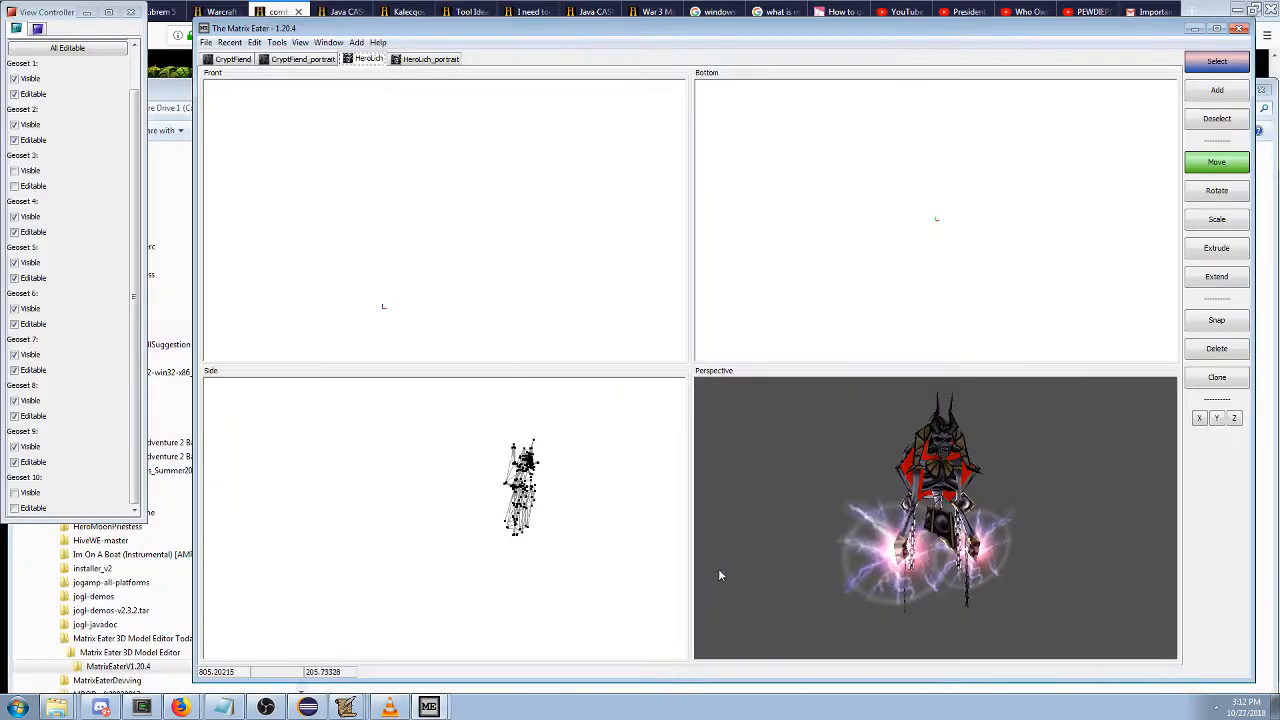
Make the imported Geosets 5 to 12 visible and editable in the CryptFiend model.
left_click(238, 59)
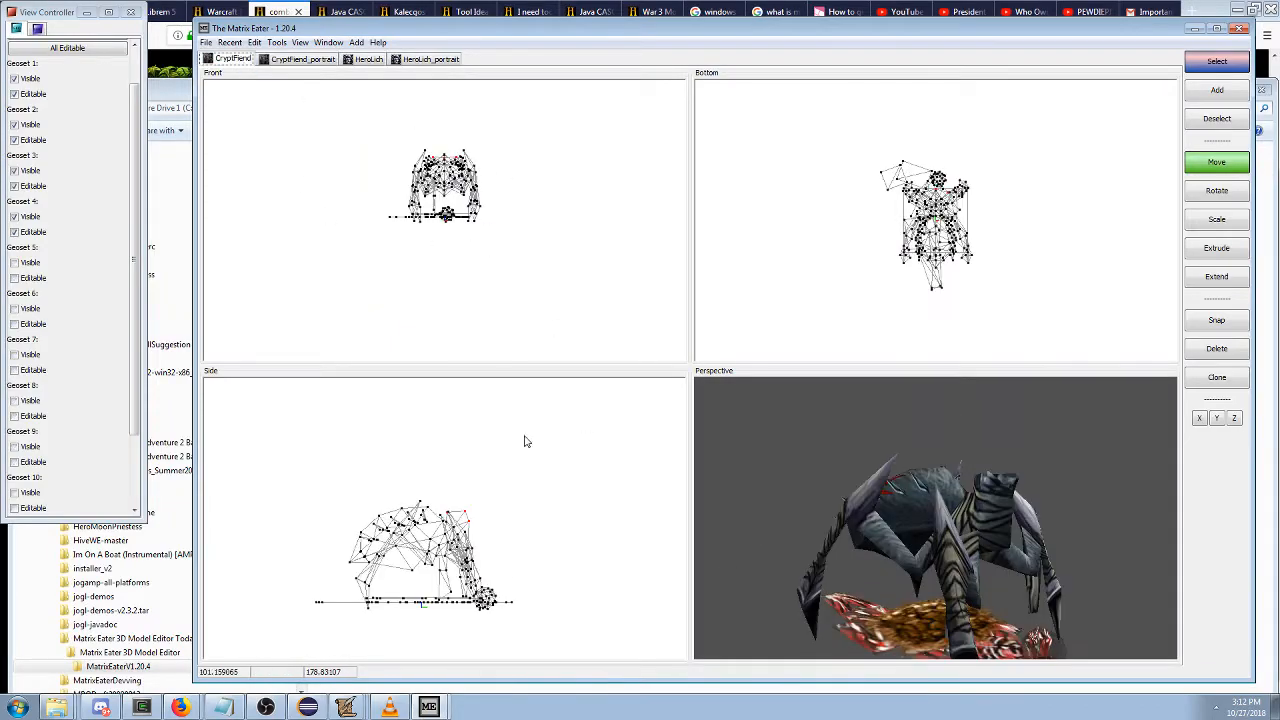
scroll(517, 531, "down", 8)
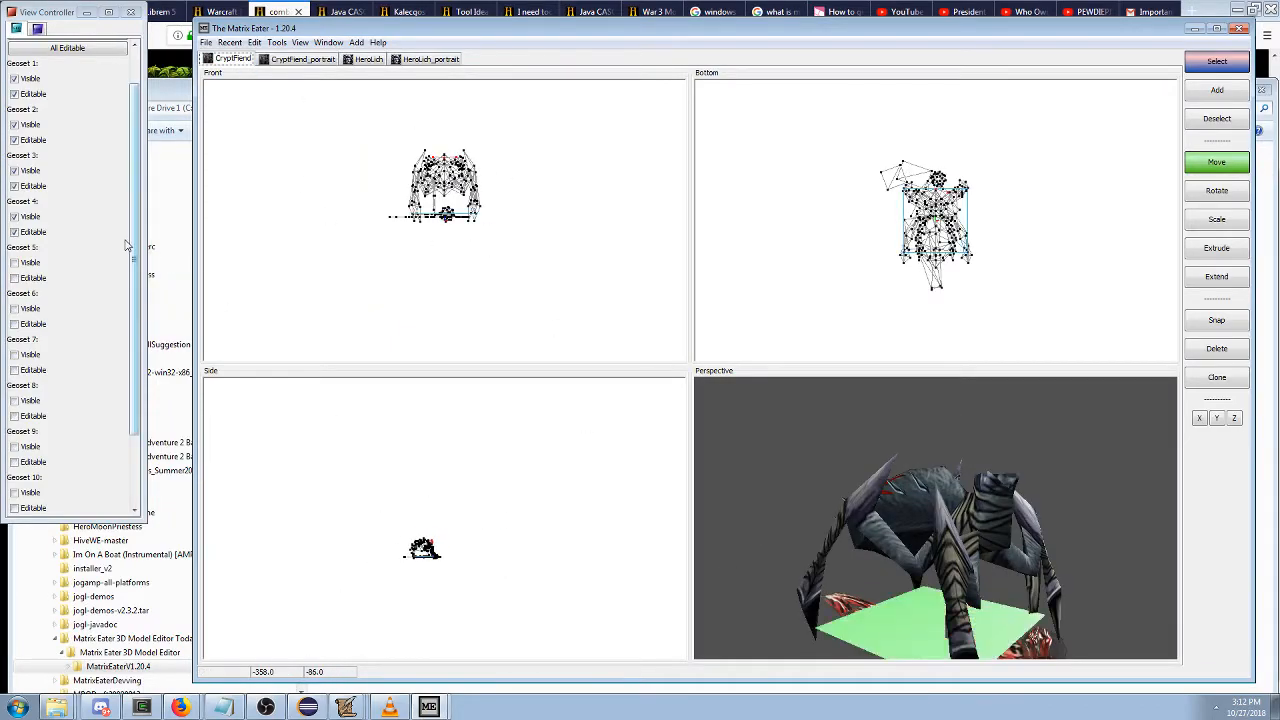
left_click_drag(132, 251, 130, 348)
left_click(33, 493)
left_click(40, 508)
left_click(30, 446)
left_click(33, 462)
left_click(30, 400)
left_click(33, 416)
left_click(33, 370)
left_click(33, 324)
left_click(33, 278)
left_click(33, 232)
left_click(33, 186)
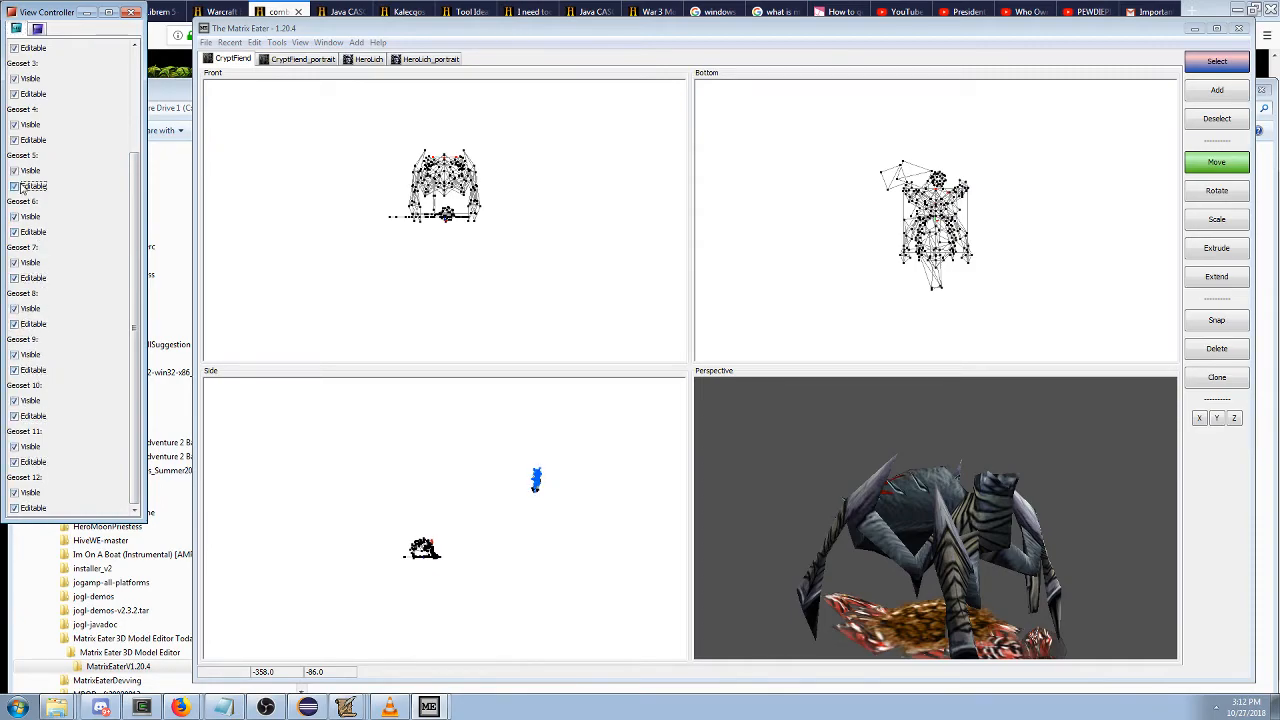
scroll(558, 500, "up", 3)
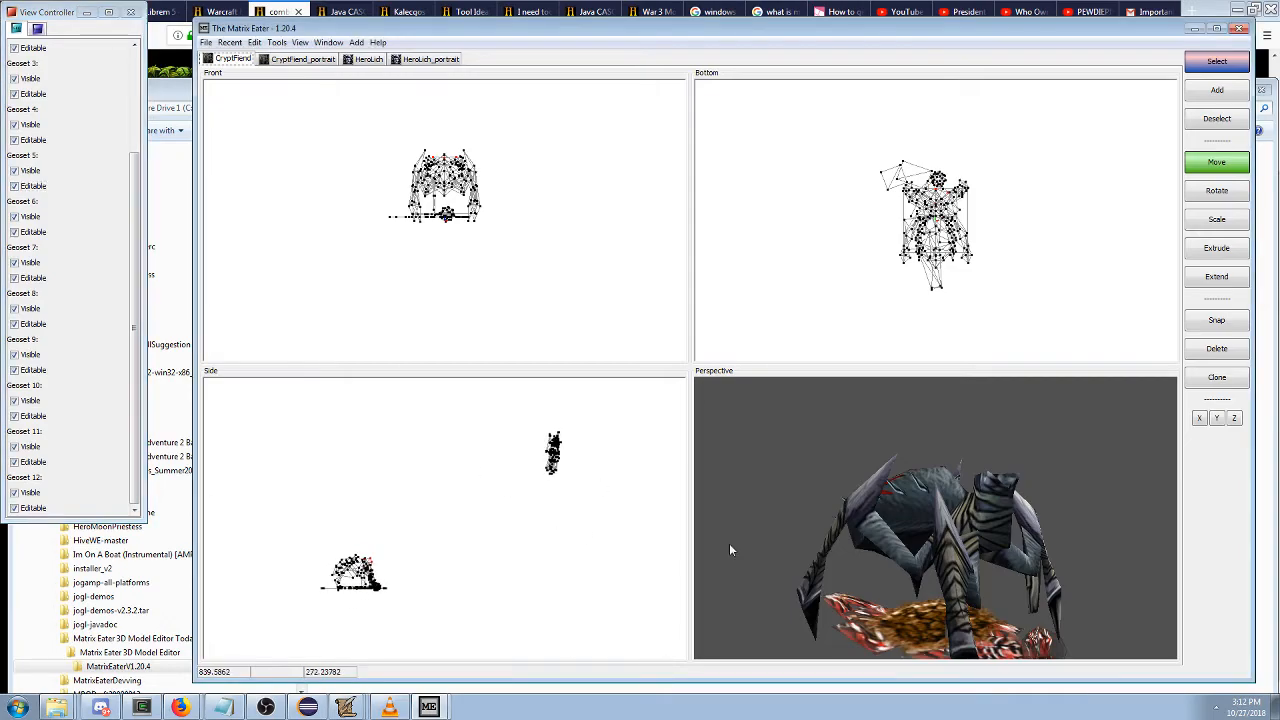
Try to open the Animation Viewer for the merged CryptFiend model.
left_click(327, 43)
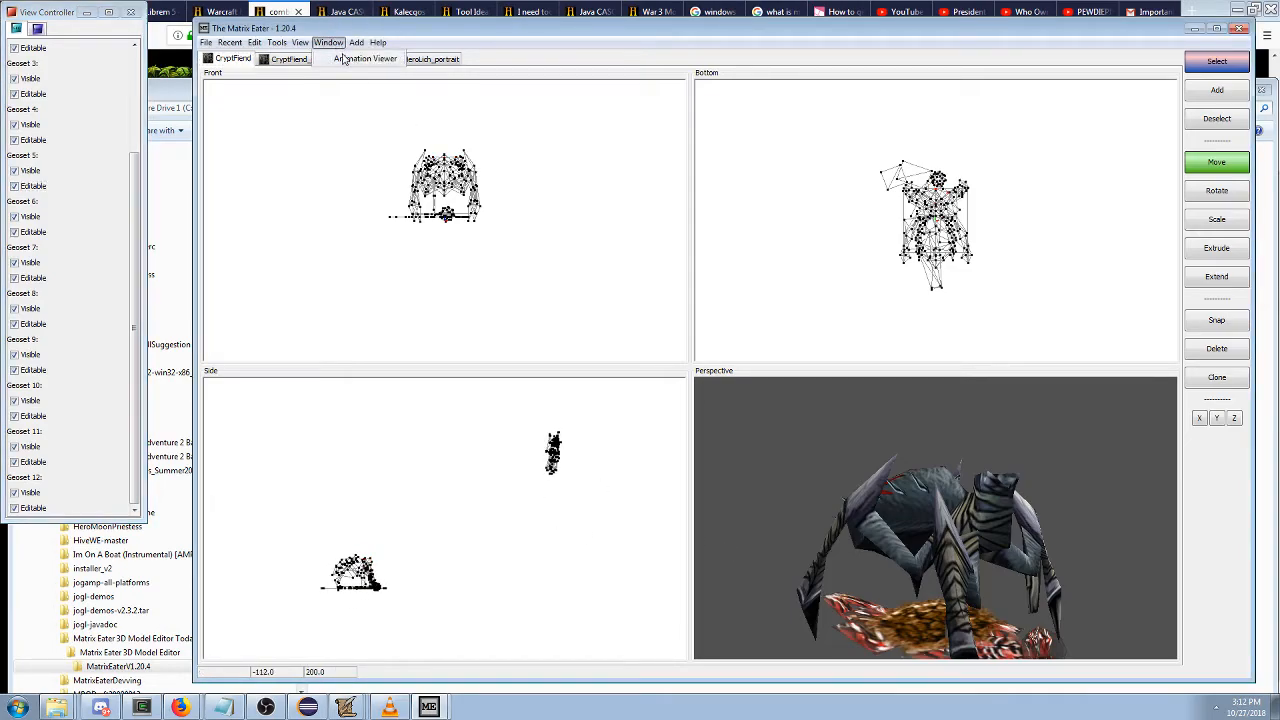
left_click(352, 58)
left_click(770, 295)
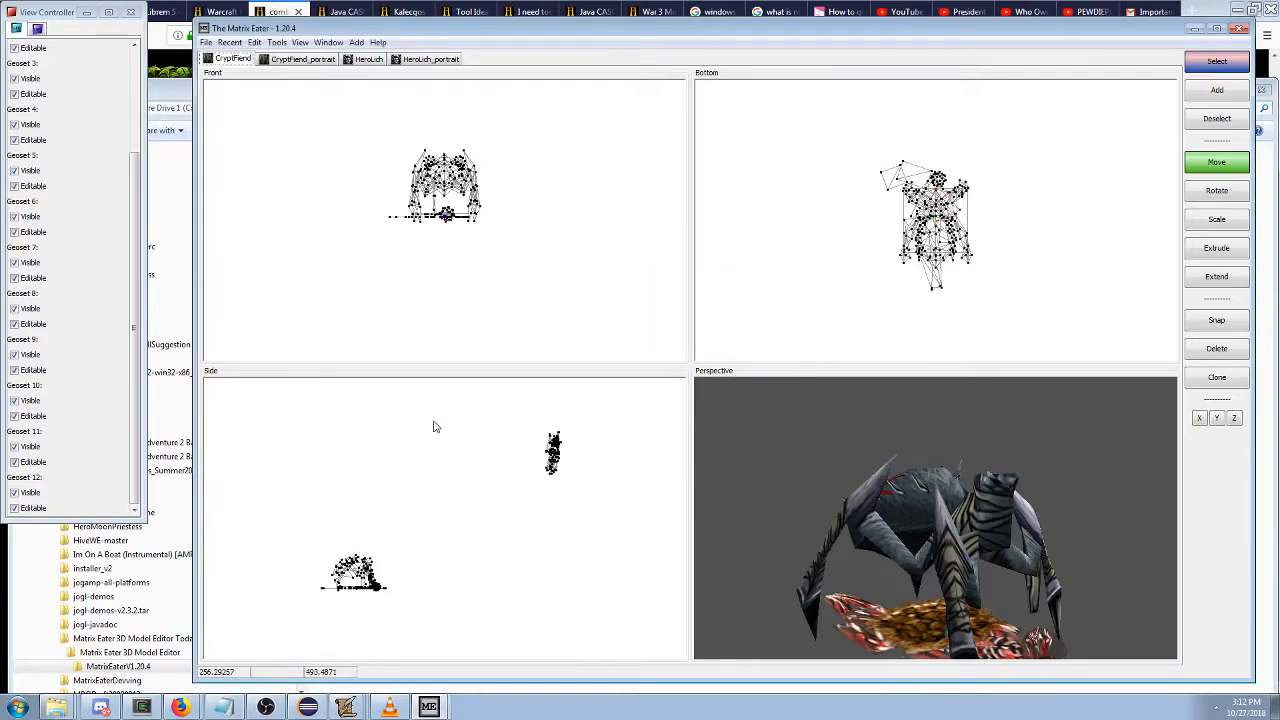
Show the pivot points and their object names in the CryptFiend model.
left_click(37, 28)
left_click(57, 88)
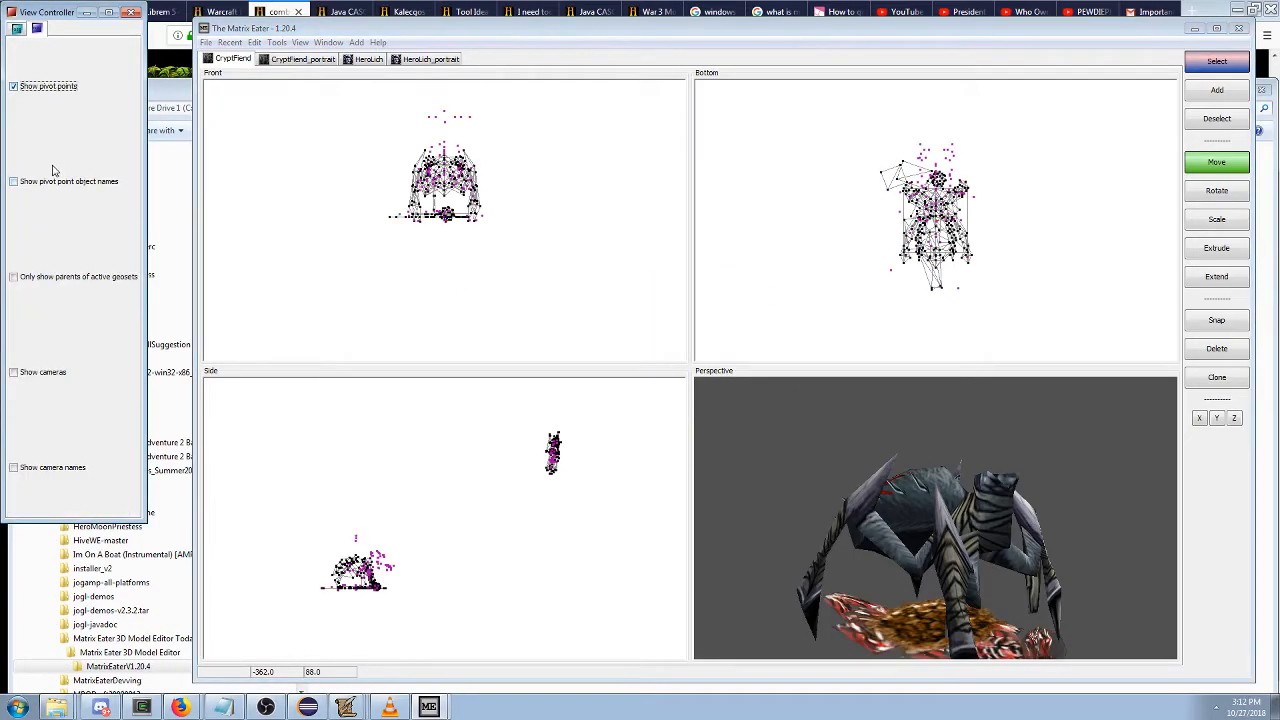
left_click(52, 180)
left_click(84, 290)
left_click(84, 290)
Select all imported Lich vertices and pivot points in the side view and move them above the front of the Crypt Fiend's body.
left_click_drag(507, 392, 585, 478)
scroll(560, 475, "up", 3)
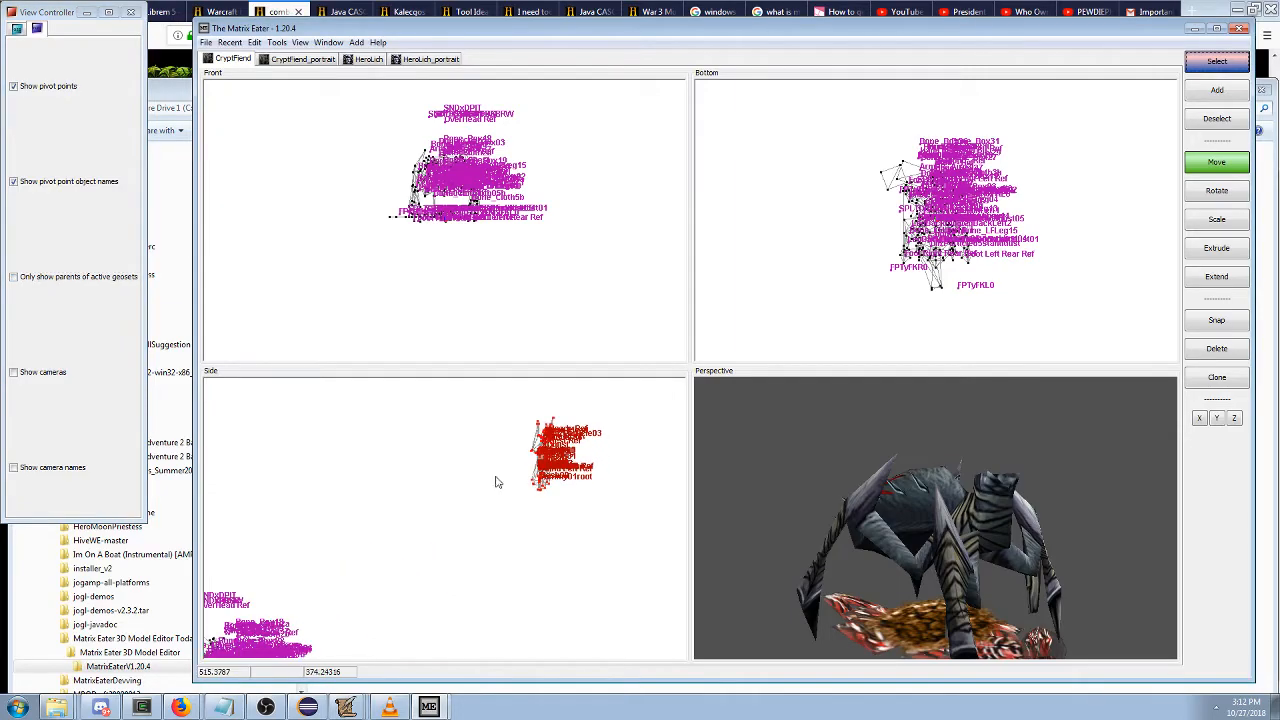
scroll(429, 509, "down", 3)
scroll(510, 460, "up", 2)
left_click_drag(530, 440, 400, 515)
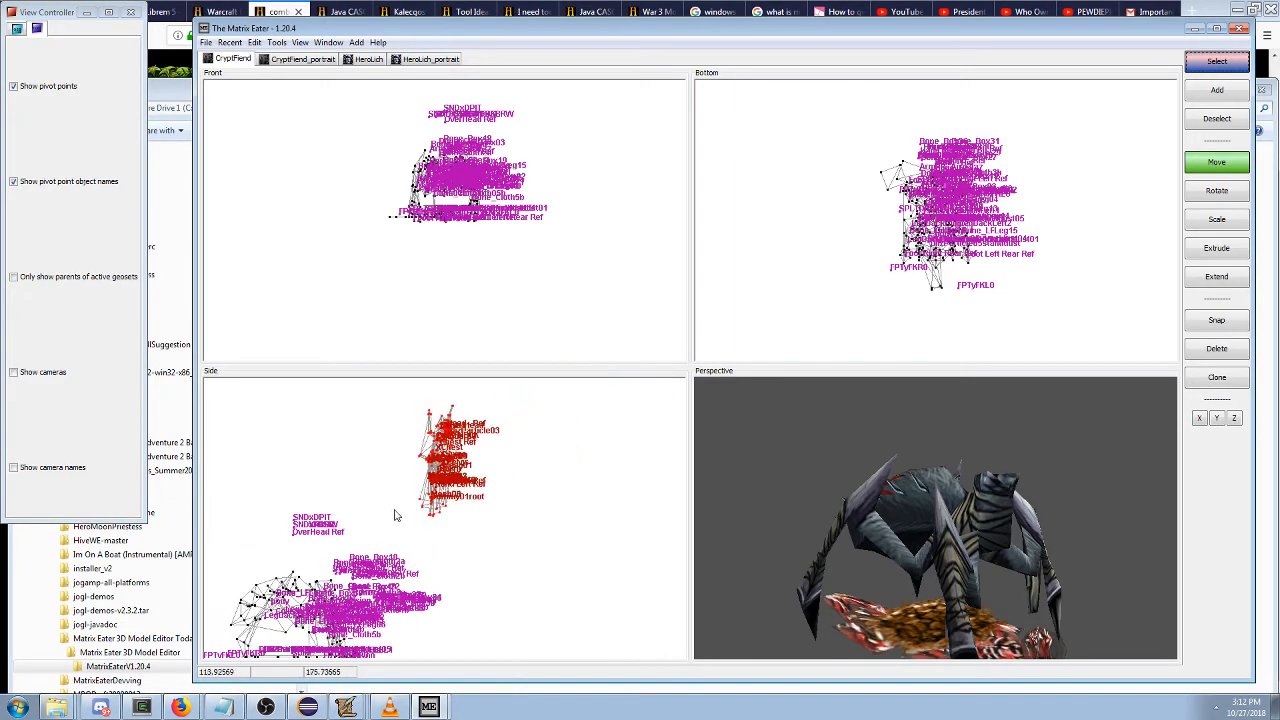
scroll(400, 515, "up", 3)
left_click_drag(804, 508, 837, 503)
scroll(783, 508, "down", 4)
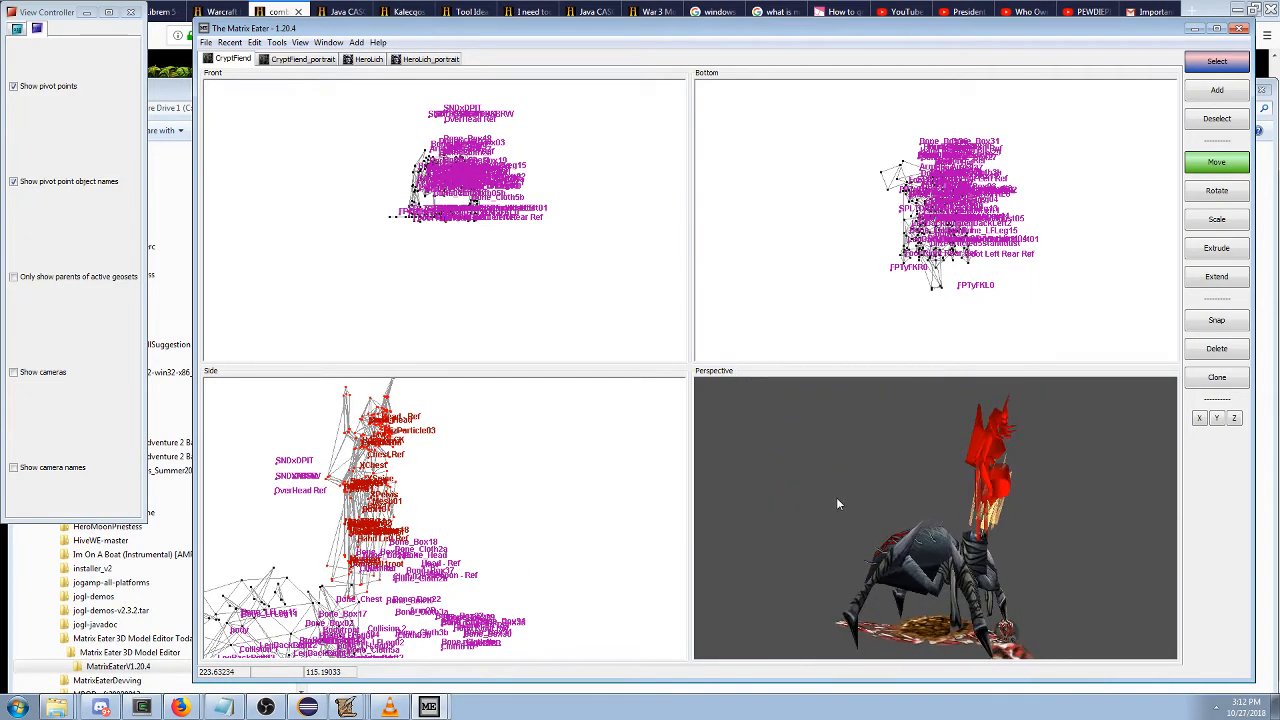
Lower the selected Lich upper body onto the Crypt Fiend's front and shift it slightly backward, checking the fit in perspective.
scroll(400, 514, "up", 3)
middle_click_drag(400, 514, 508, 441)
right_click_drag(508, 441, 469, 488)
left_click_drag(796, 490, 744, 492)
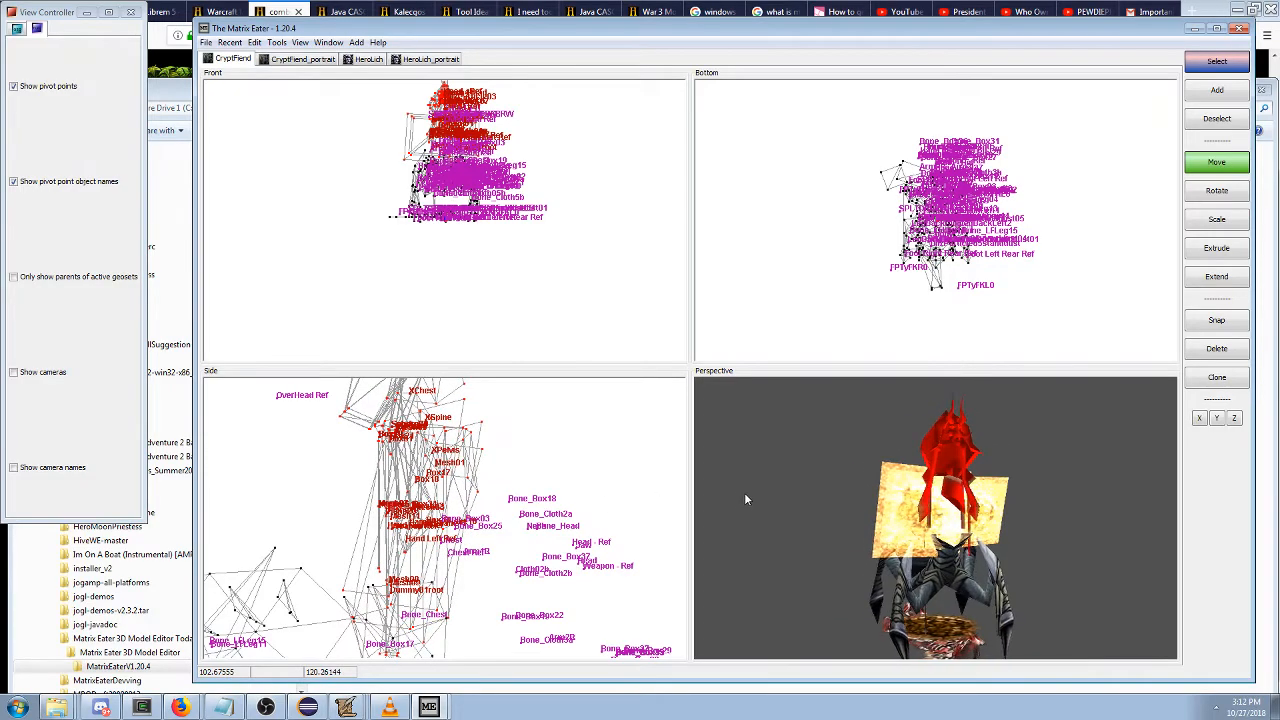
scroll(464, 170, "up", 4)
right_click_drag(464, 168, 461, 246)
left_click_drag(748, 387, 826, 424)
right_click_drag(576, 386, 543, 479)
left_click_drag(813, 477, 719, 482)
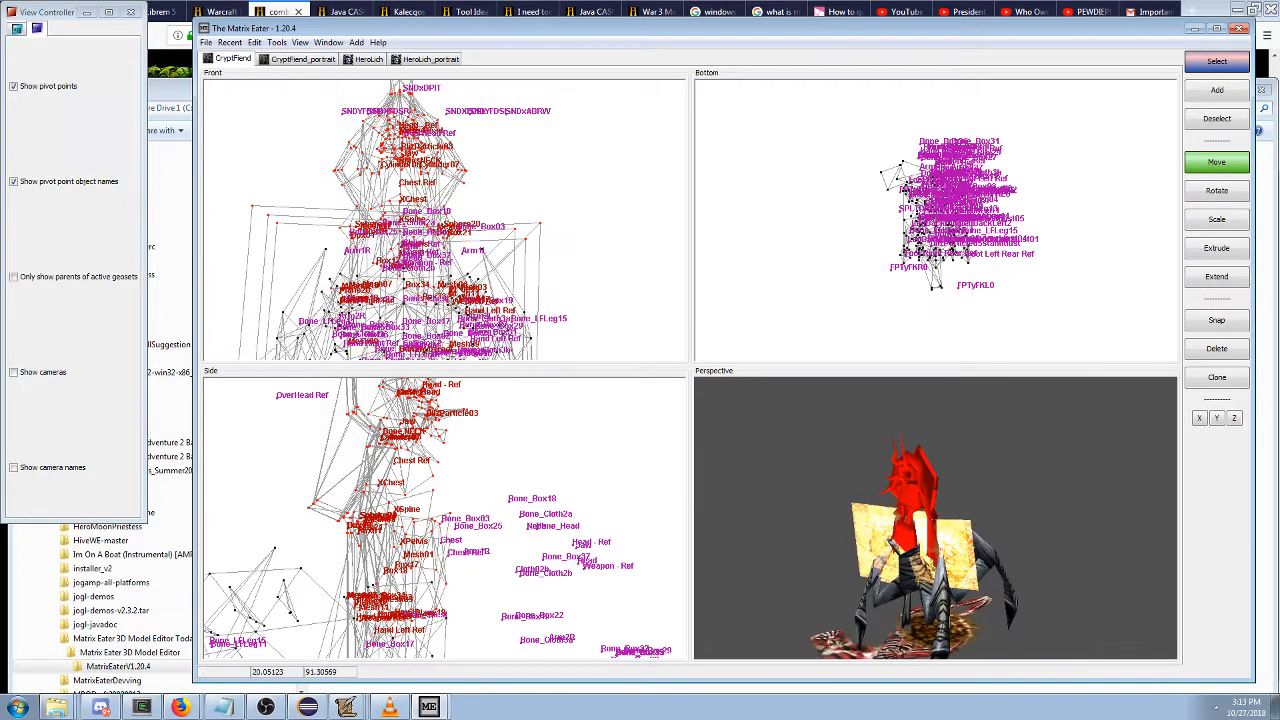
Save the combined model as a new Warcraft III model file named CryptLich.
left_click(206, 42)
left_click(231, 179)
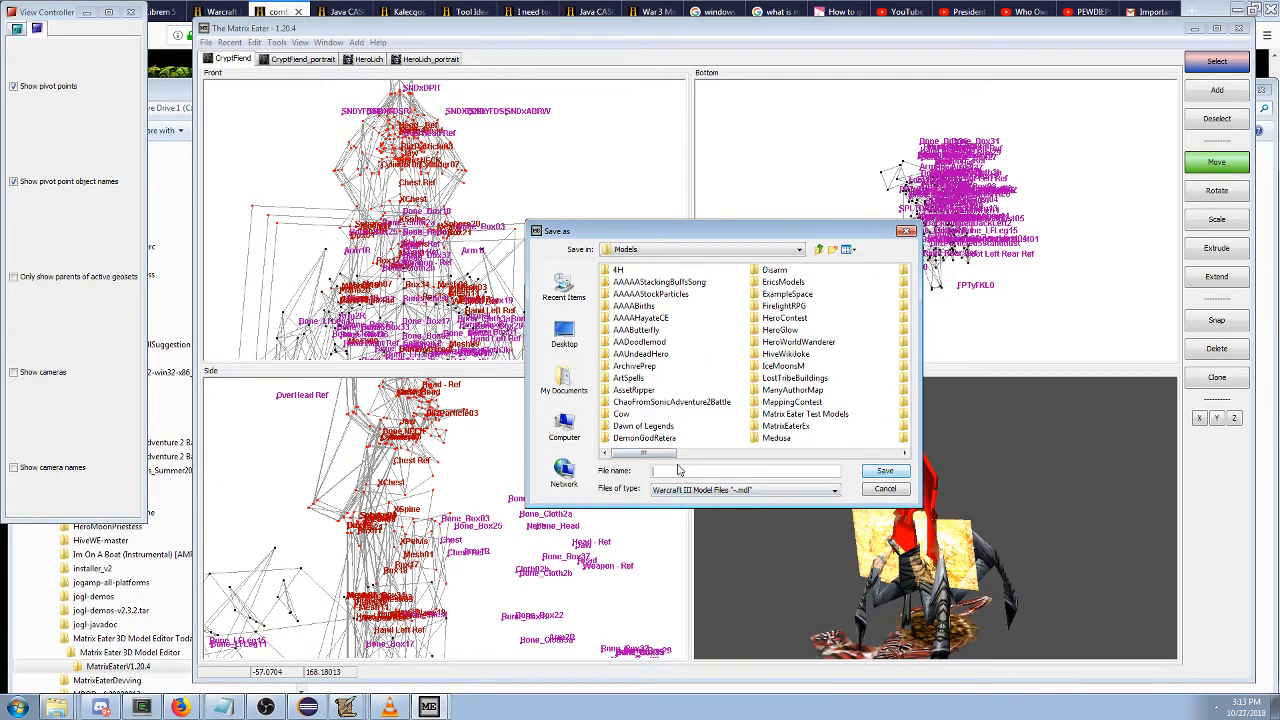
type("Cryup")
key("BackSpace")
key("Return")
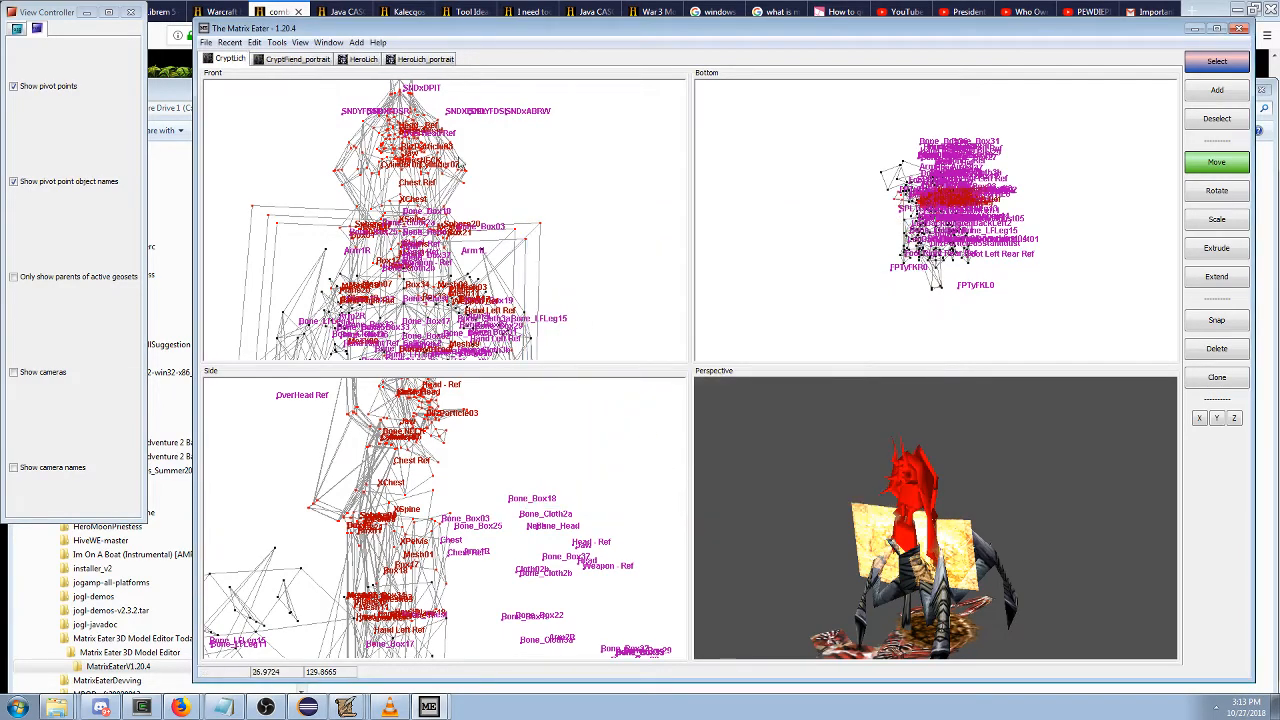
Open the saved CryptLich model file from the Models folder.
left_click(206, 43)
left_click(232, 74)
scroll(785, 370, "up", 3)
scroll(785, 370, "up", 3)
double_click(785, 379)
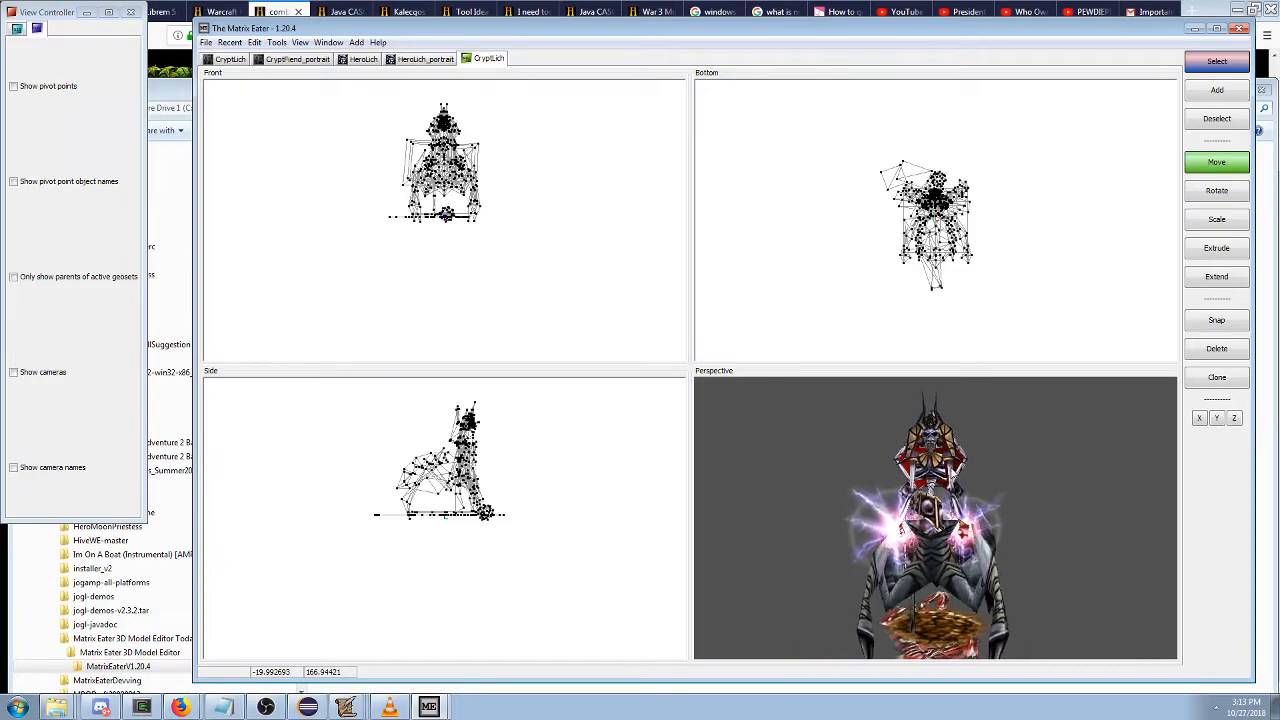
In the original CryptLich editing view, scale the selected Lich upper body up slightly and adjust its position on the Crypt Fiend's body.
left_click(224, 61)
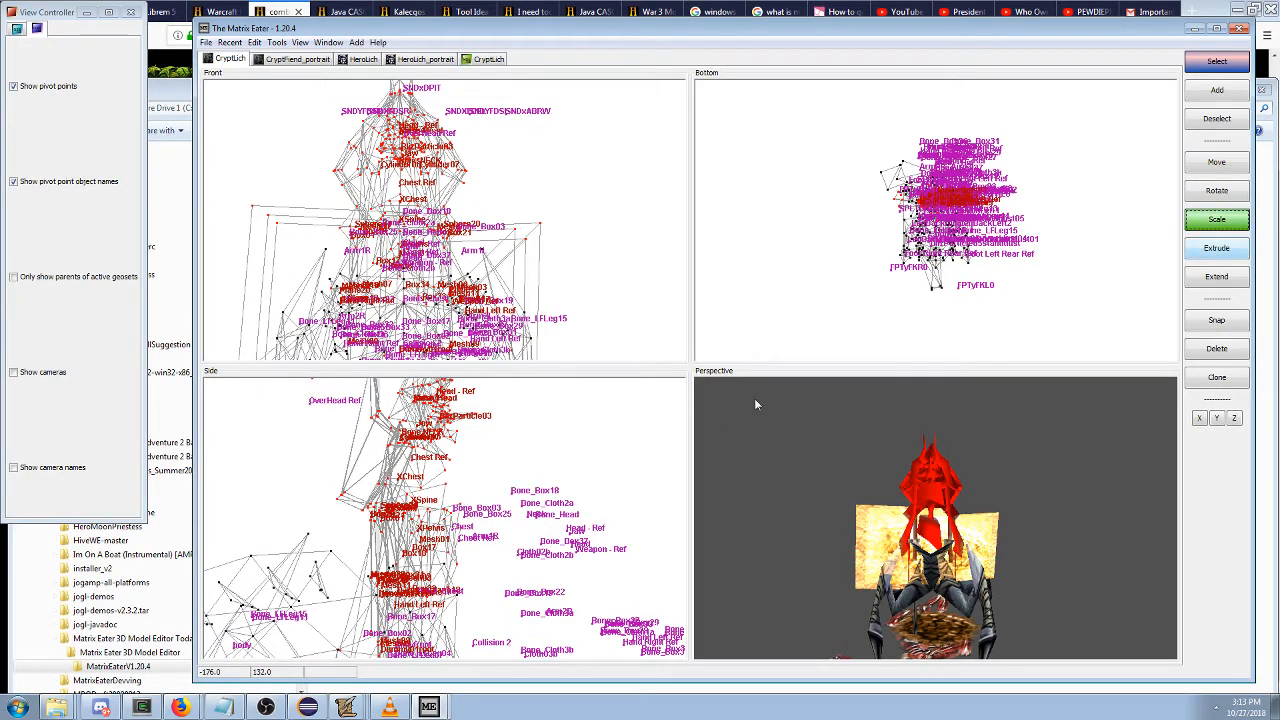
scroll(476, 524, "down", 2)
middle_click_drag(470, 551, 490, 495)
right_click_drag(507, 489, 590, 498)
middle_click_drag(805, 500, 851, 510)
right_click_drag(567, 492, 570, 481)
middle_click_drag(724, 478, 792, 488)
middle_click_drag(1030, 431, 940, 465)
middle_click_drag(790, 490, 872, 482)
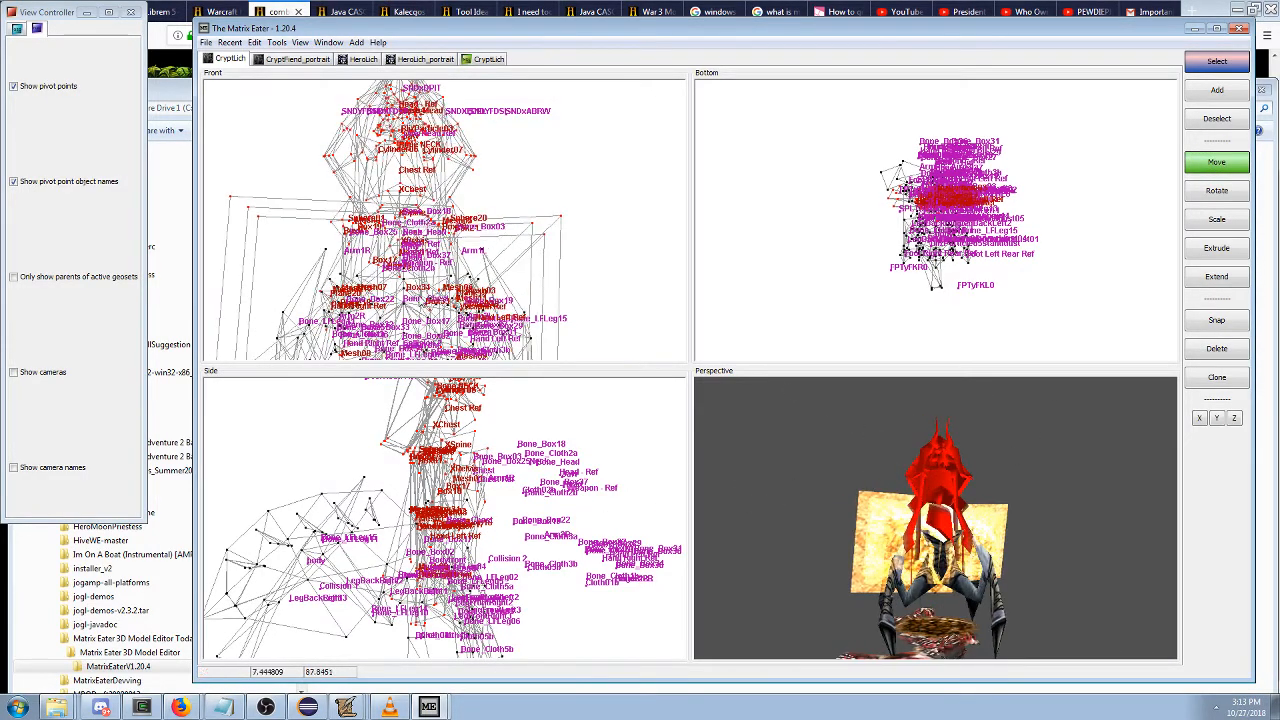
Check the body join up close in perspective and hide the pivot points in the viewports.
middle_click_drag(977, 517, 975, 515)
scroll(530, 490, "up", 2)
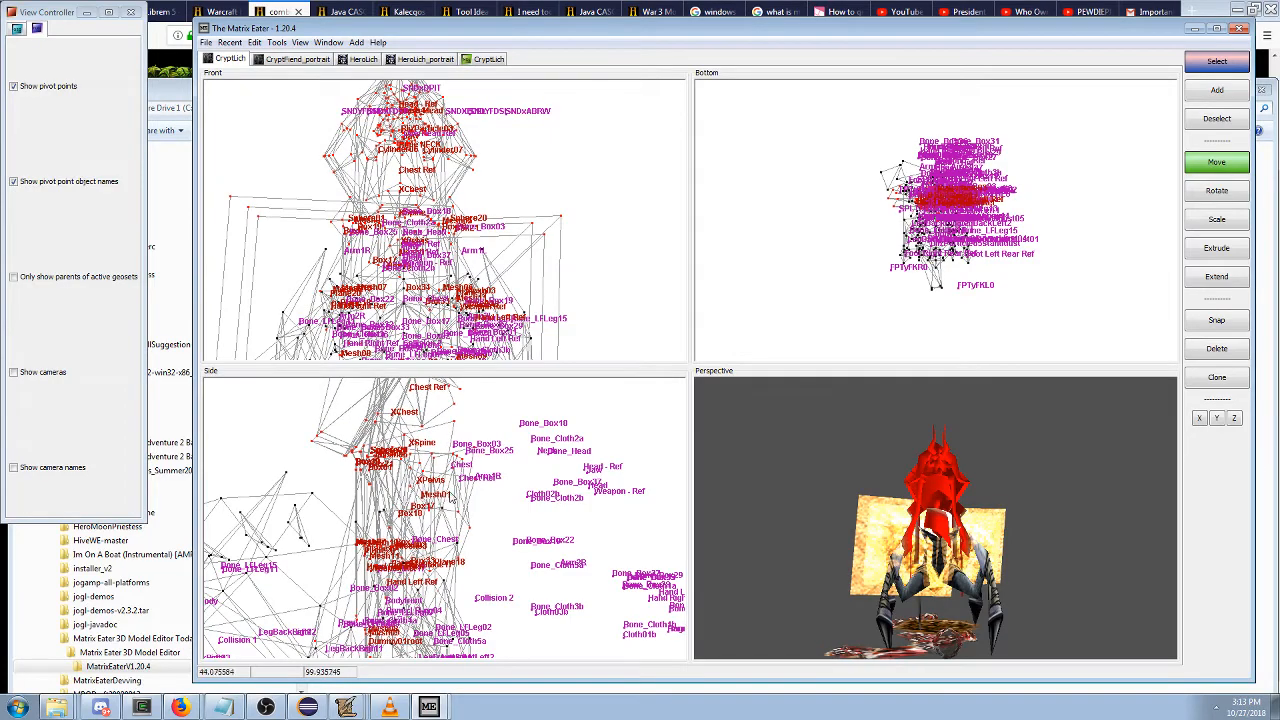
scroll(815, 505, "up", 3)
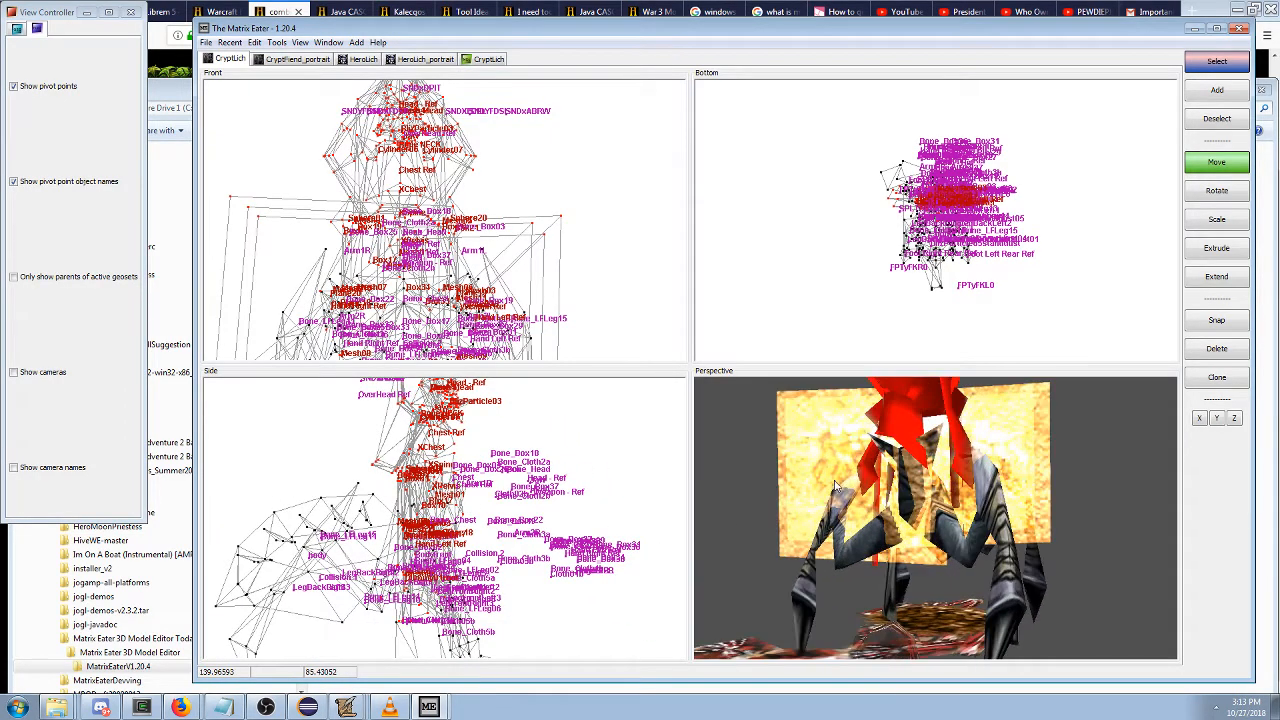
scroll(838, 483, "up", 1)
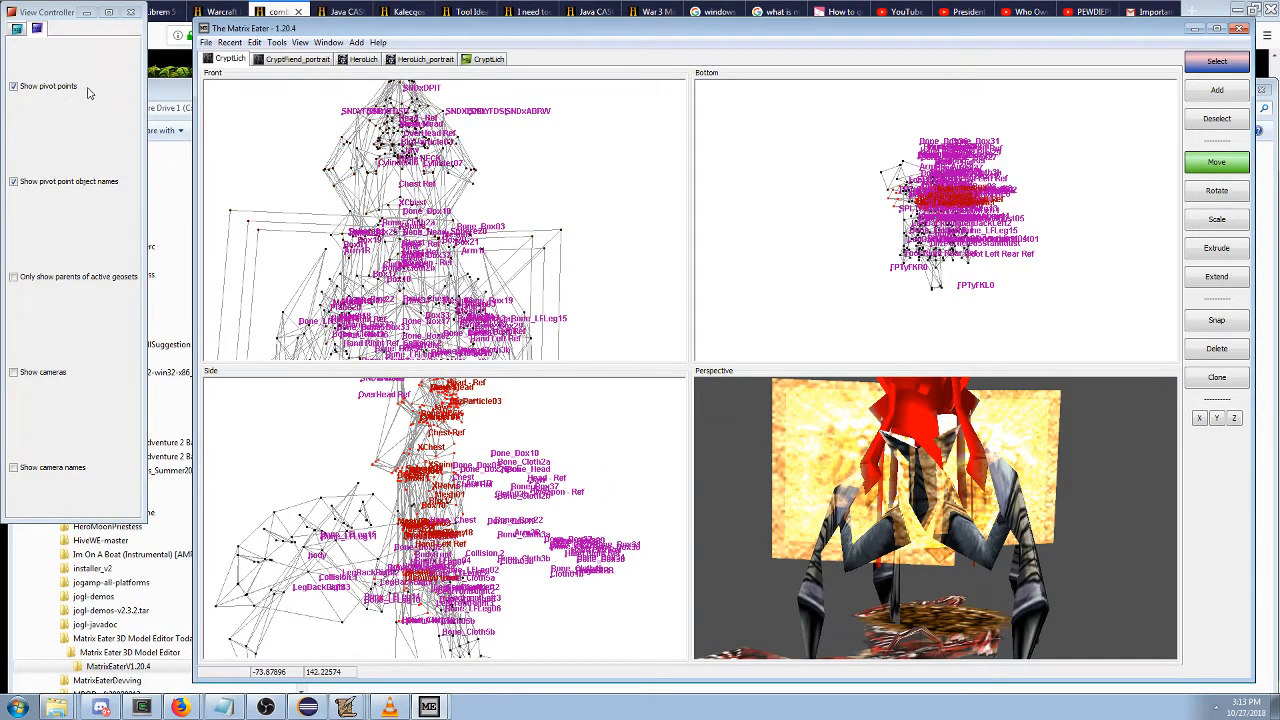
left_click(62, 86)
scroll(318, 177, "up", 5)
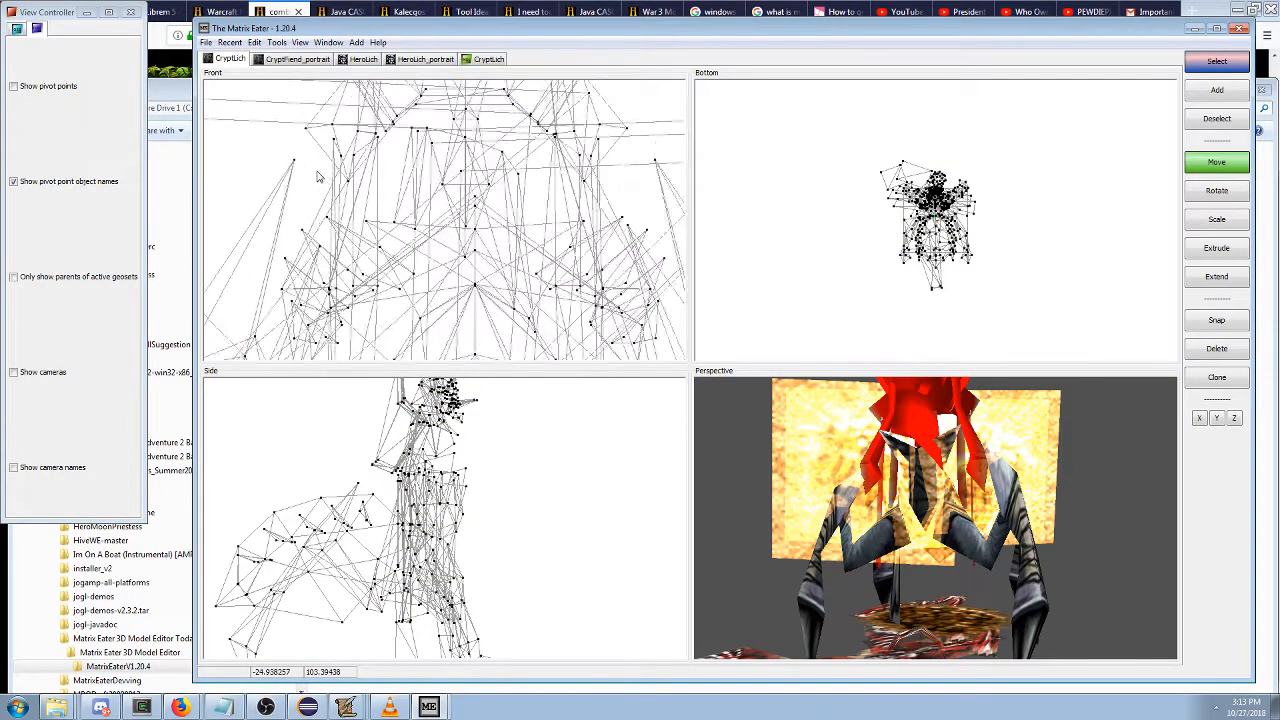
Select several individual mesh vertices around the waist in the Front view and lower them slightly.
scroll(318, 177, "up", 2)
left_click_drag(632, 250, 560, 235, "shift")
middle_click_drag(795, 371, 844, 408)
scroll(874, 391, "down", 3)
scroll(838, 404, "down", 3)
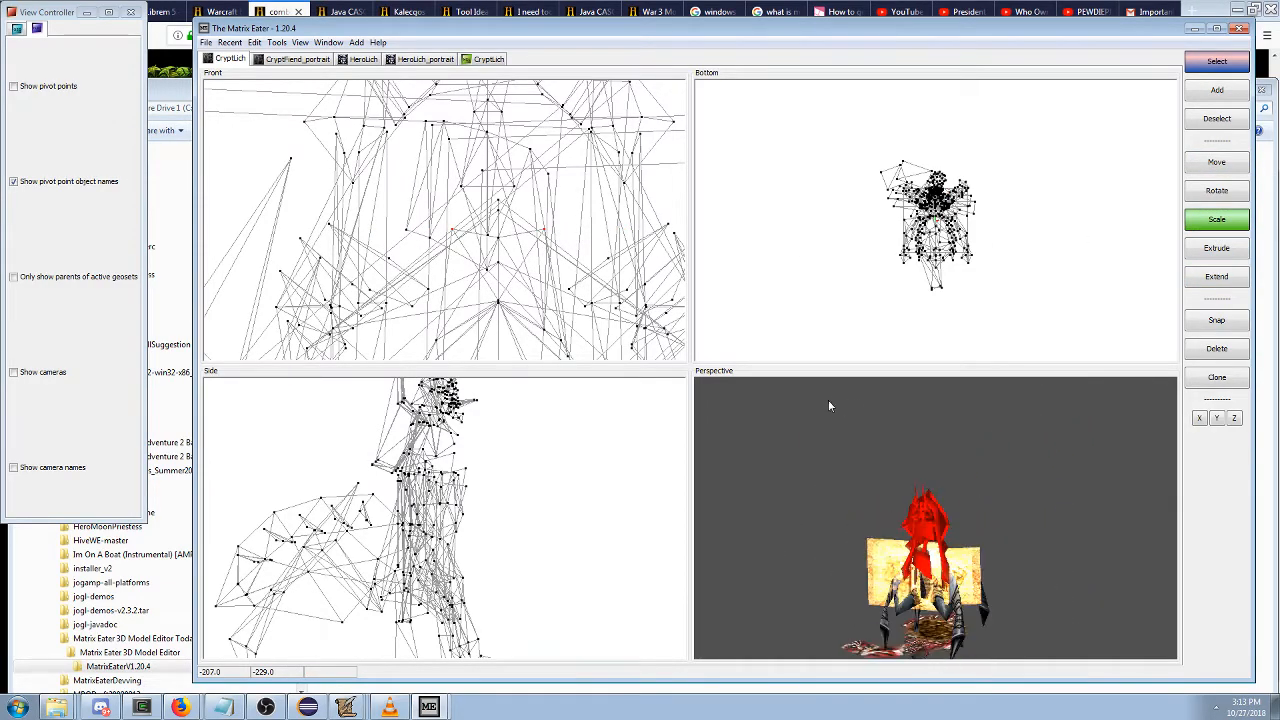
scroll(455, 250, "up", 2)
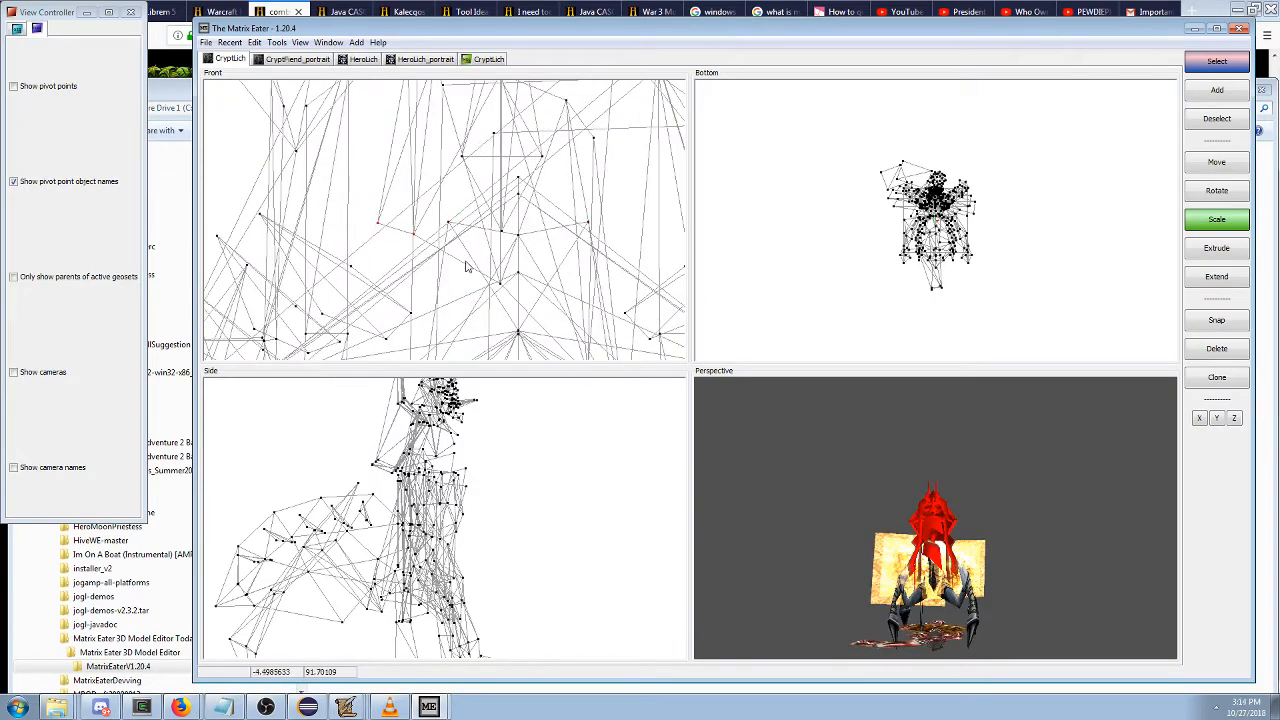
middle_click_drag(502, 312, 470, 258)
key("shift")
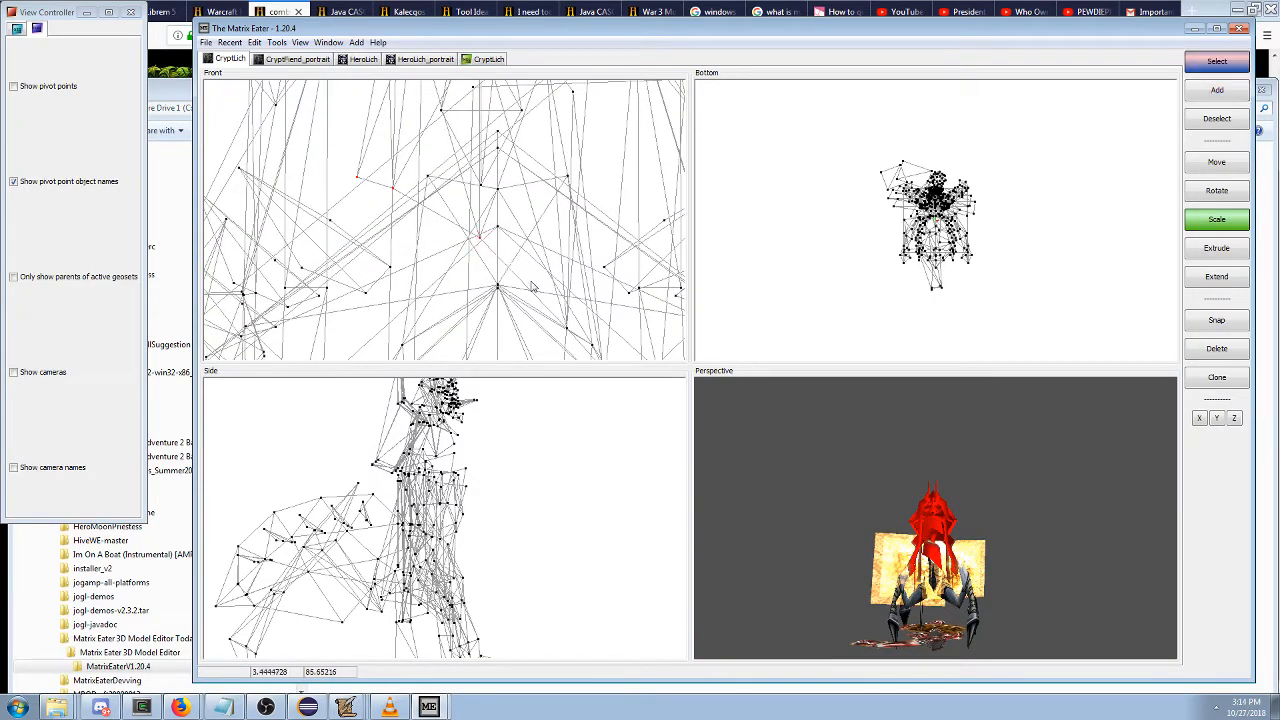
scroll(563, 313, "down", 1)
scroll(578, 347, "down", 2, "shift")
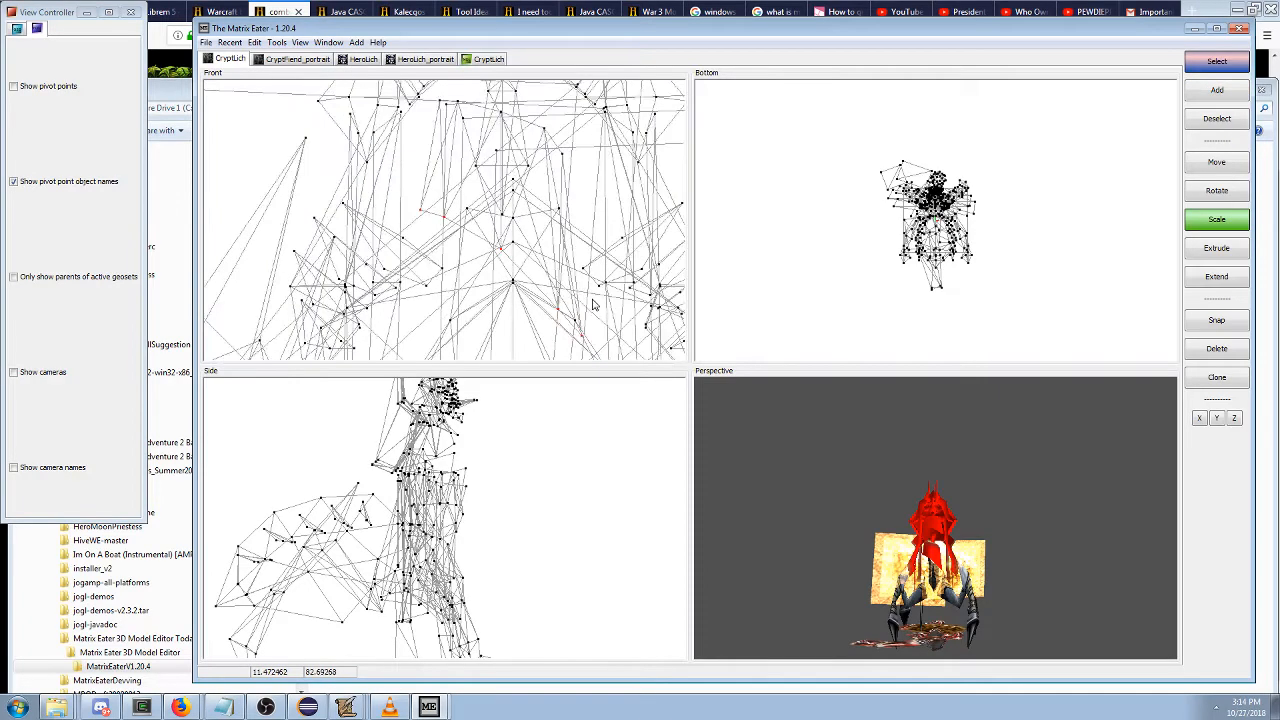
key("shift")
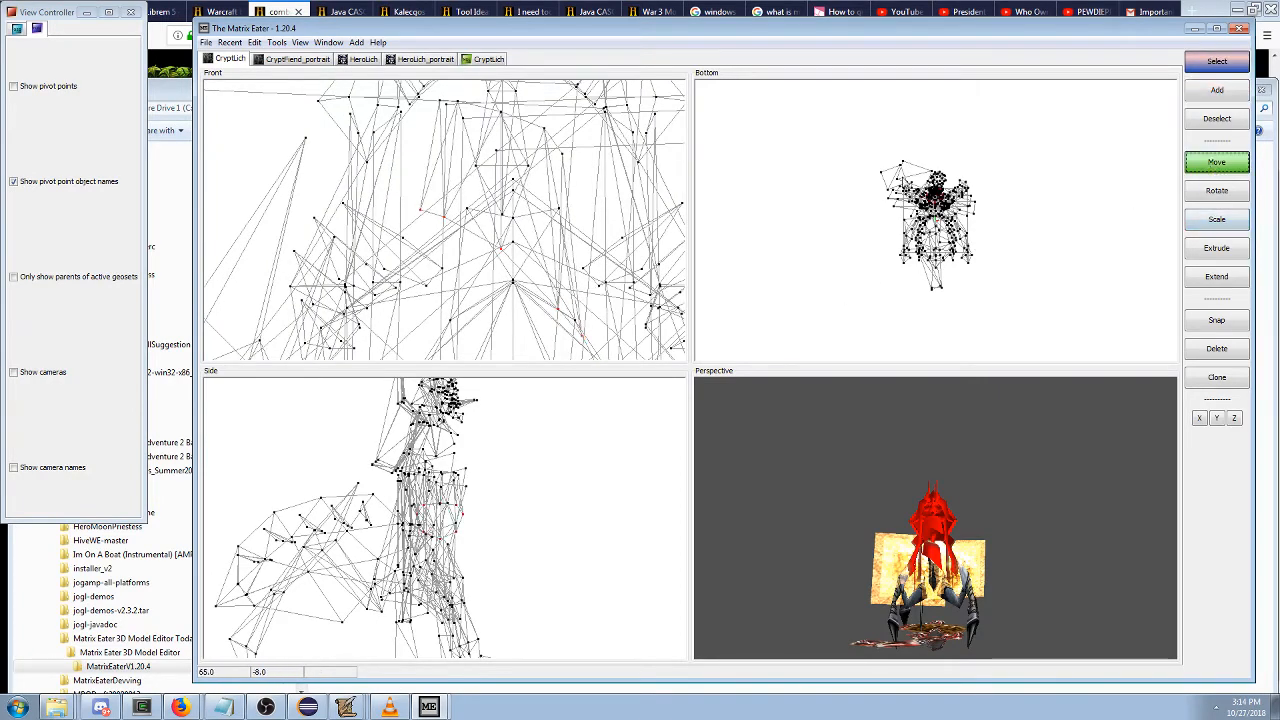
middle_click_drag(720, 394, 785, 425)
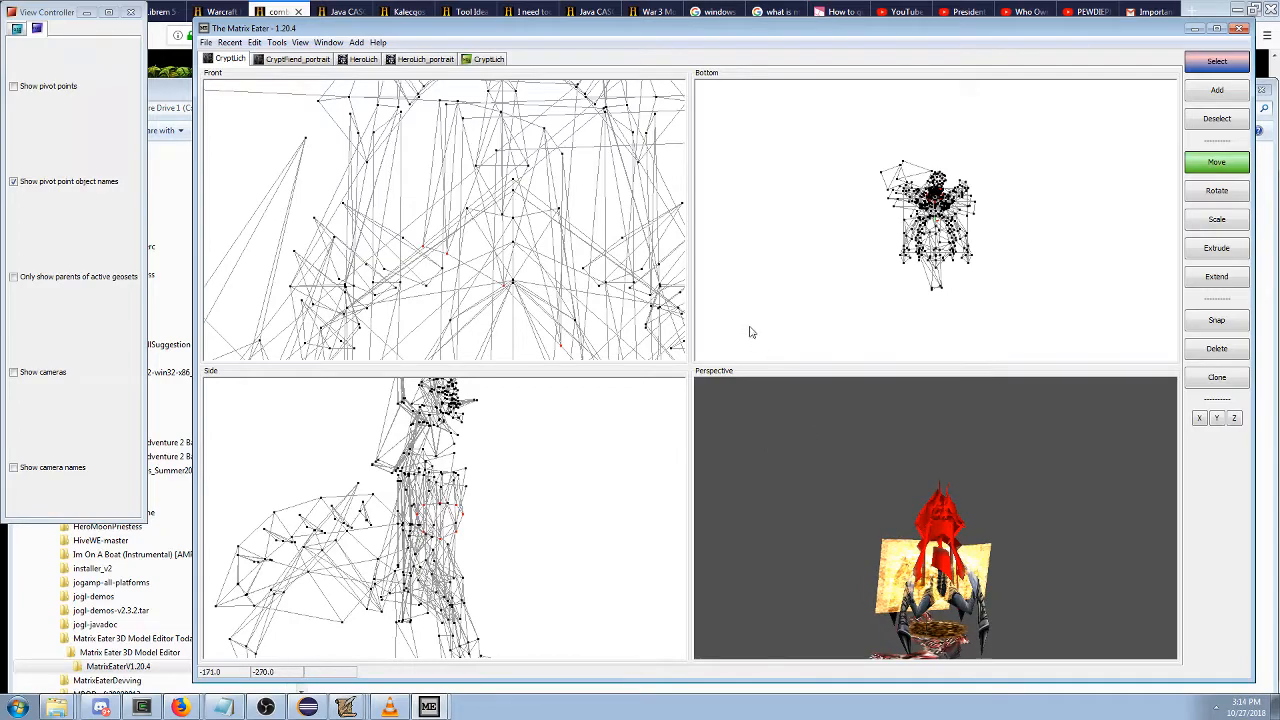
Save the edited model as a new file named CryptLich2 in the Models folder.
left_click(206, 43)
left_click(233, 179)
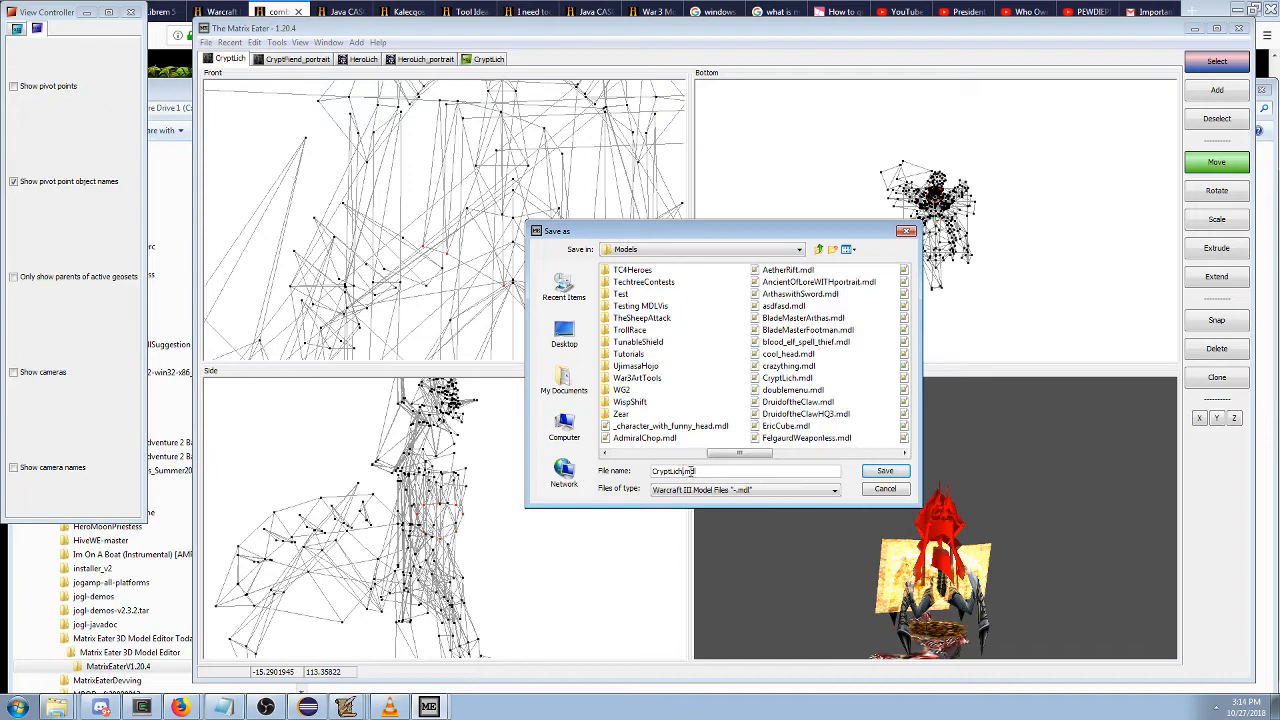
left_click(886, 474)
Switch to the file explorer and launch War3ModelEditor from the Software folder inside Documents > Warcraft.
left_click(57, 709)
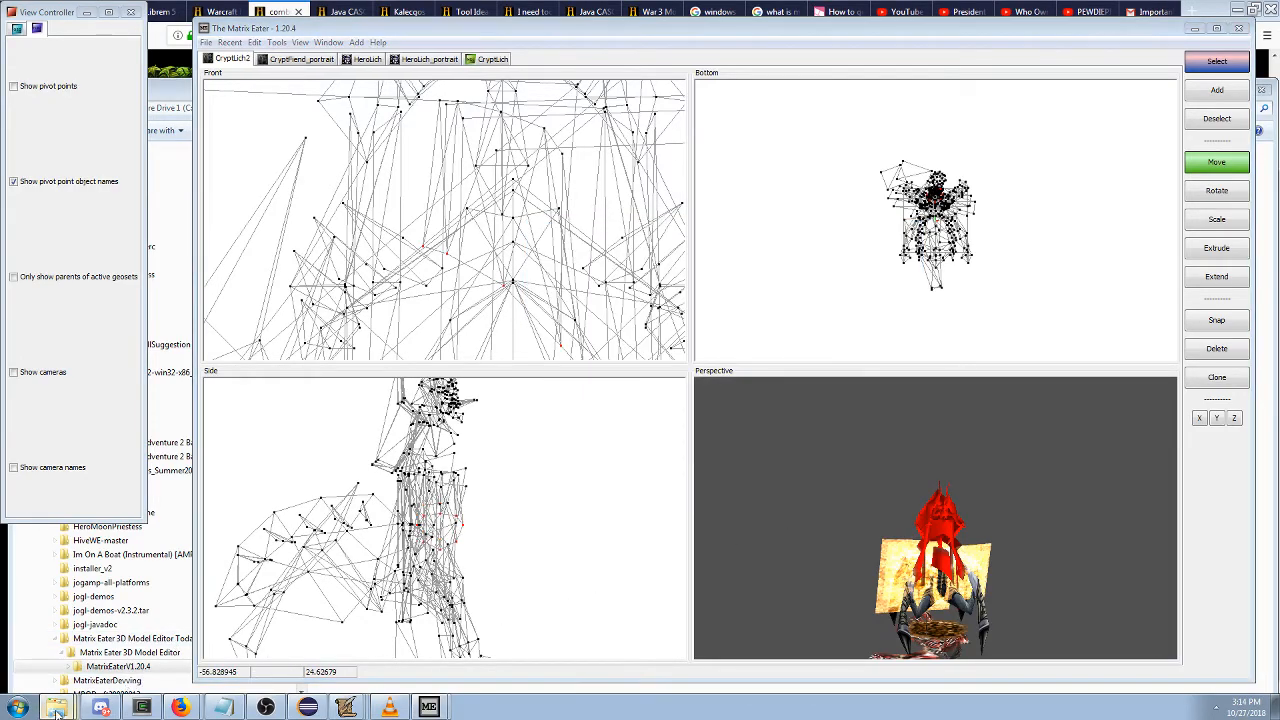
key("super")
key("Escape")
scroll(500, 420, "down", 20)
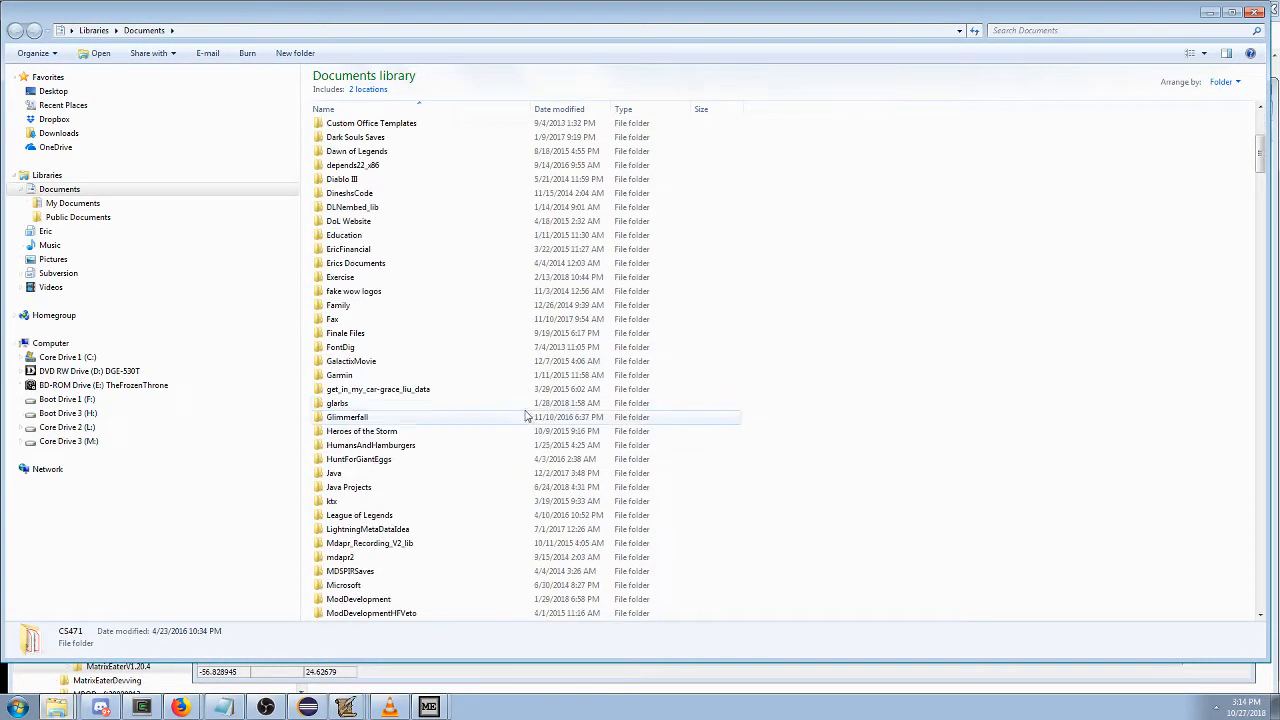
scroll(451, 433, "down", 4)
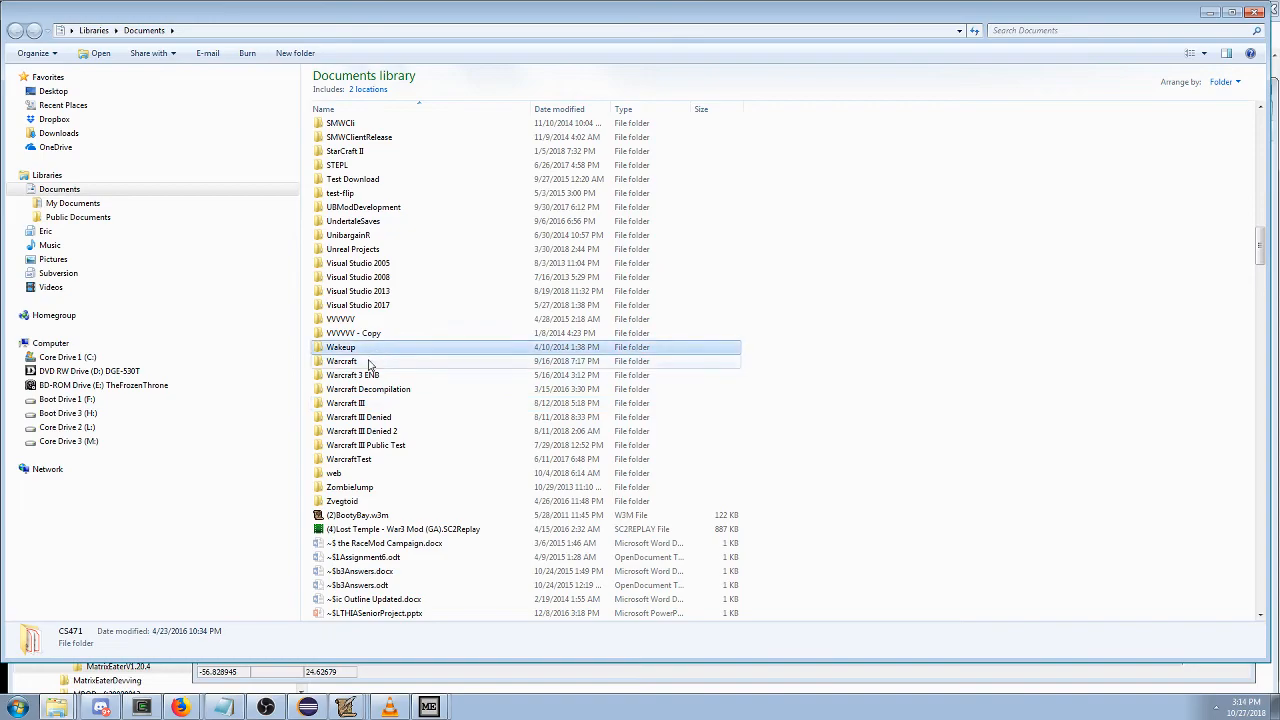
double_click(360, 366)
left_click(357, 340)
double_click(357, 340)
scroll(383, 423, "down", 10)
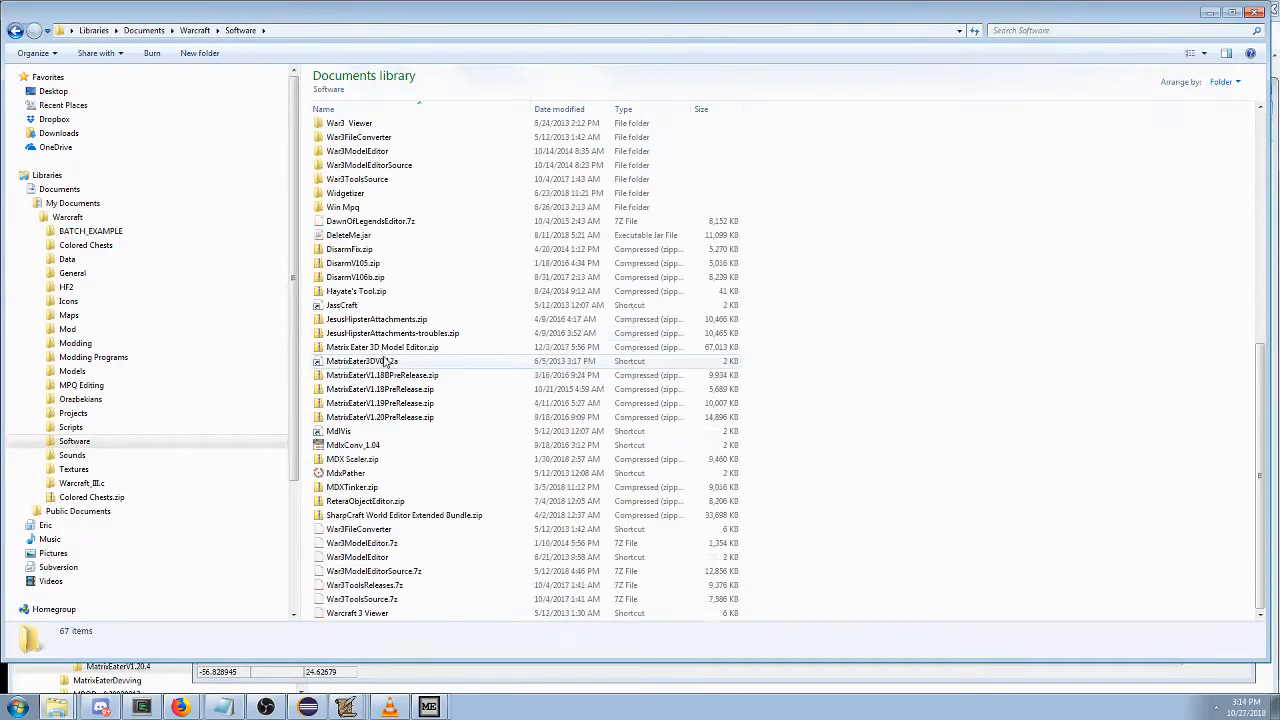
left_click(345, 557)
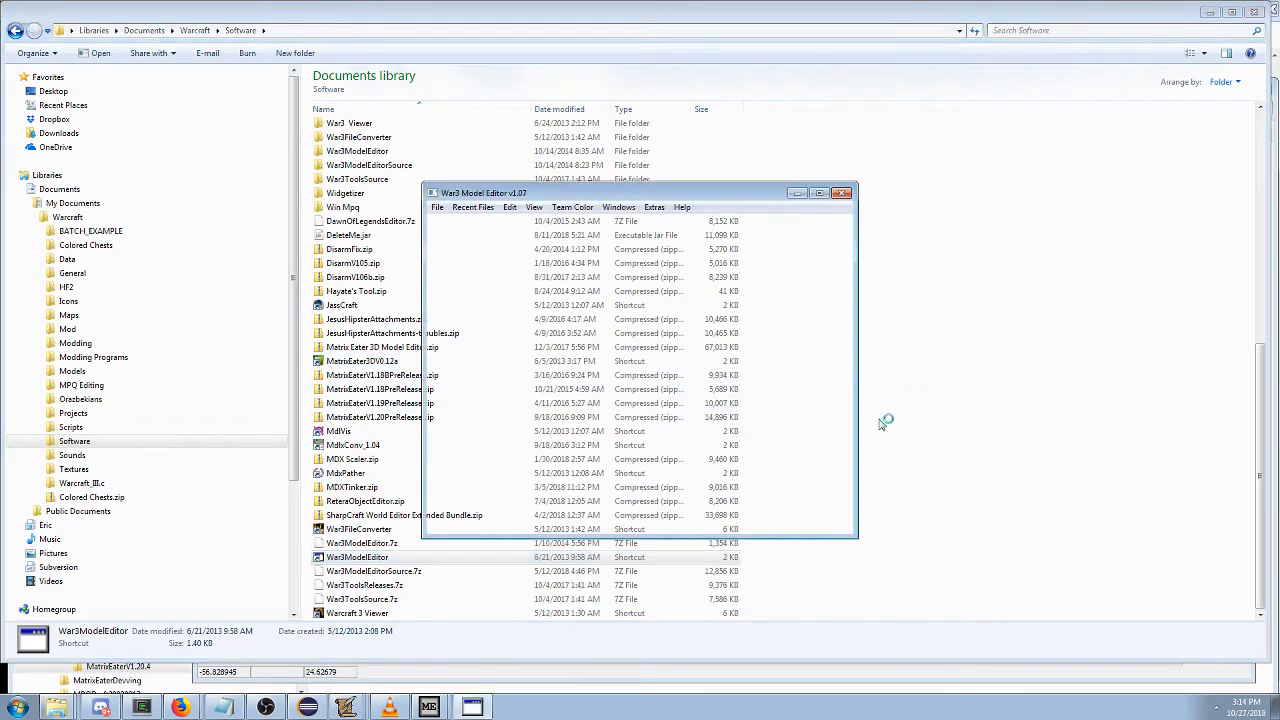
Open CryptLich2.mdl from the Models folder in War3 Model Editor.
left_click(437, 207)
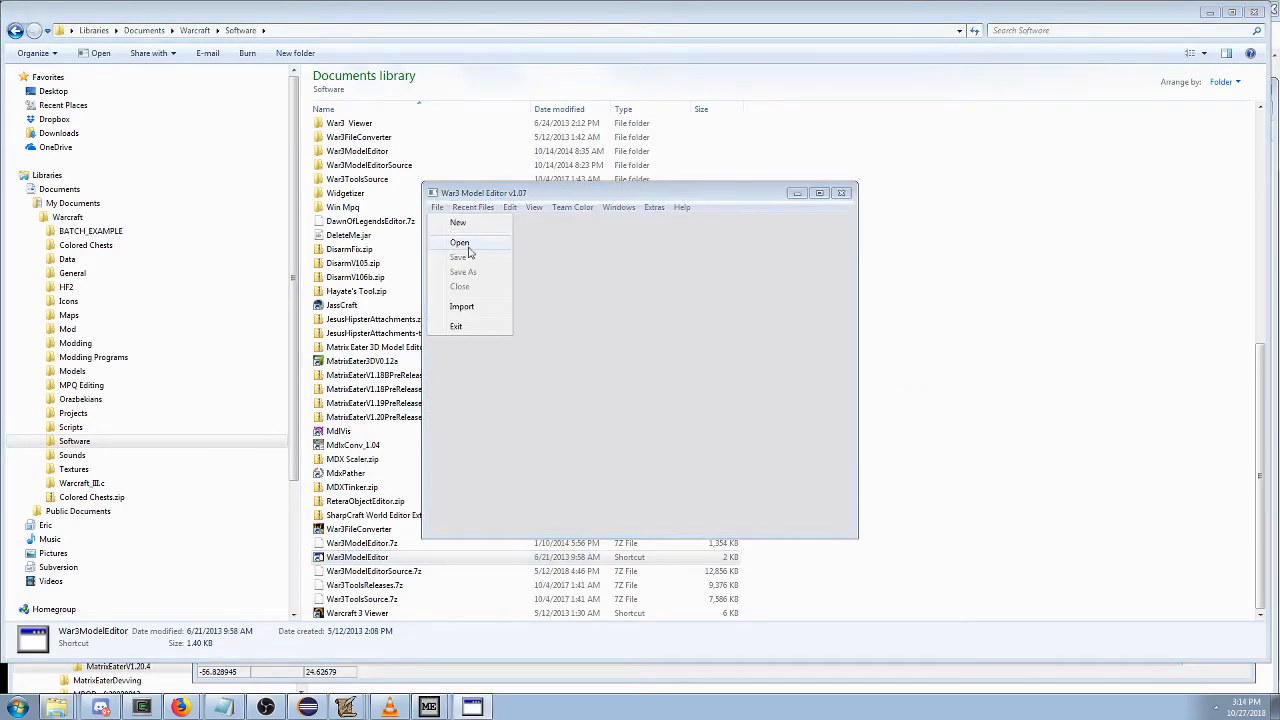
left_click(460, 243)
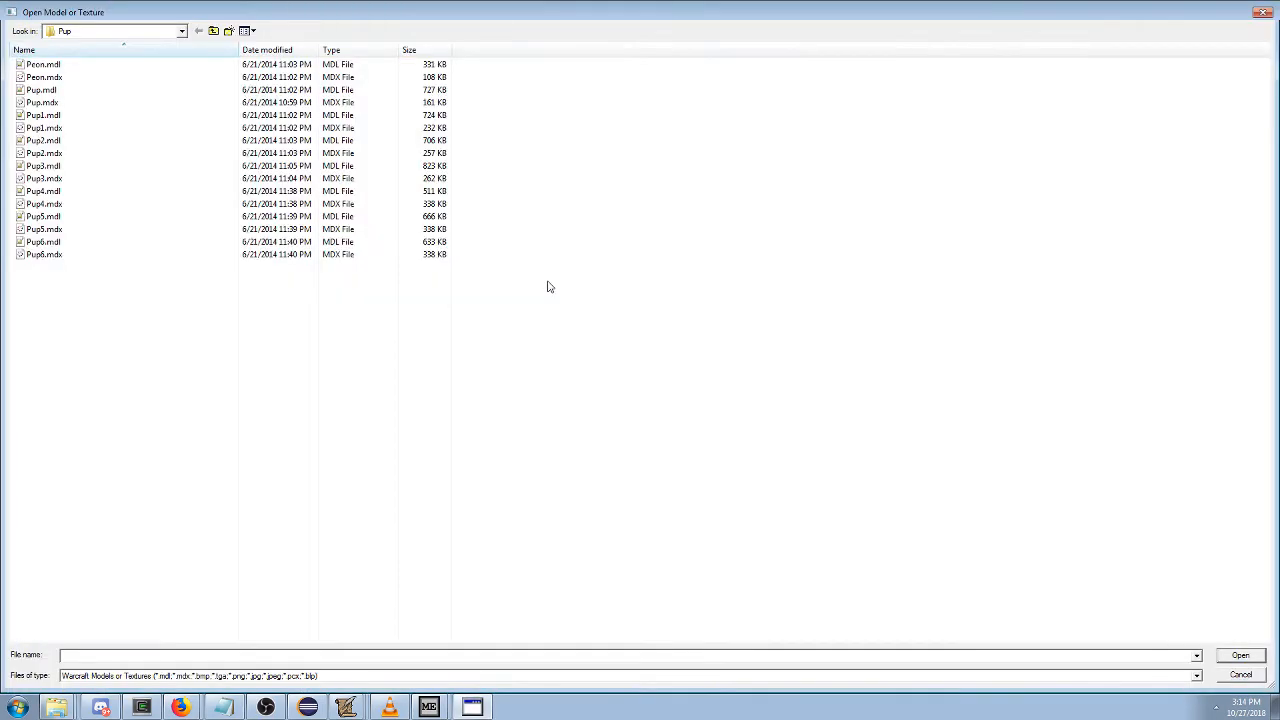
left_click(182, 33)
left_click(131, 110)
scroll(203, 170, "down", 15)
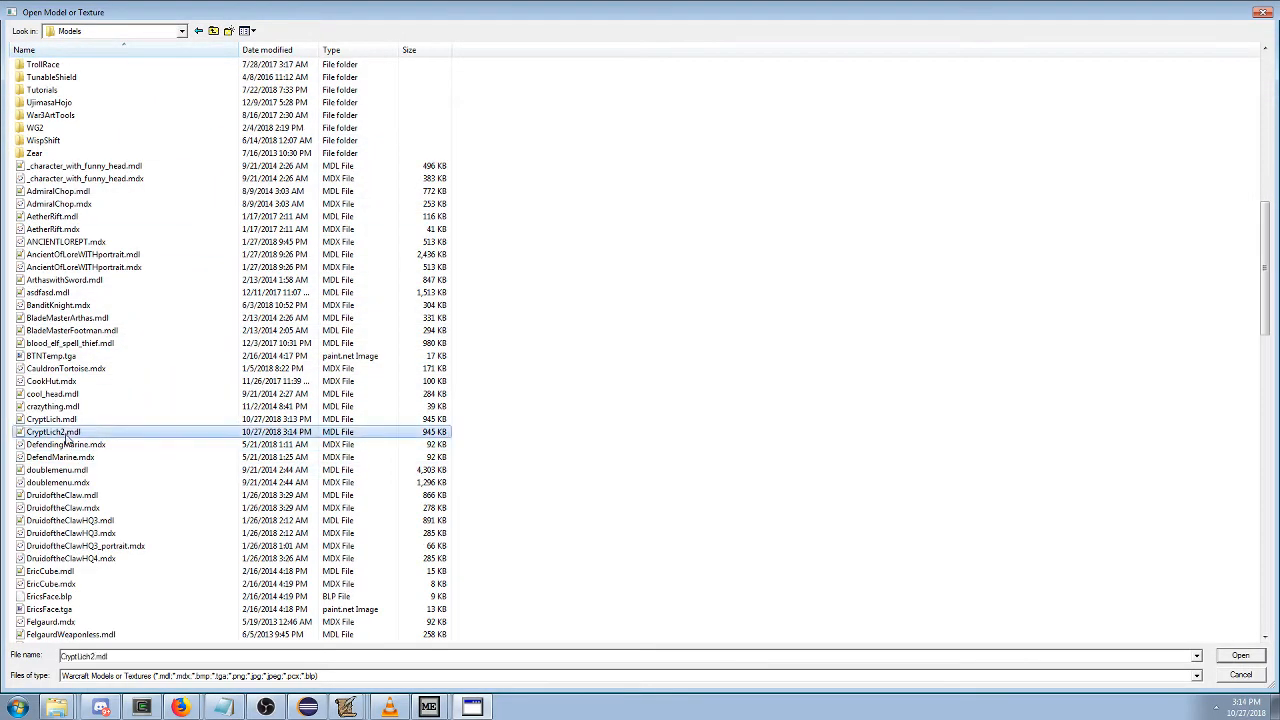
double_click(68, 437)
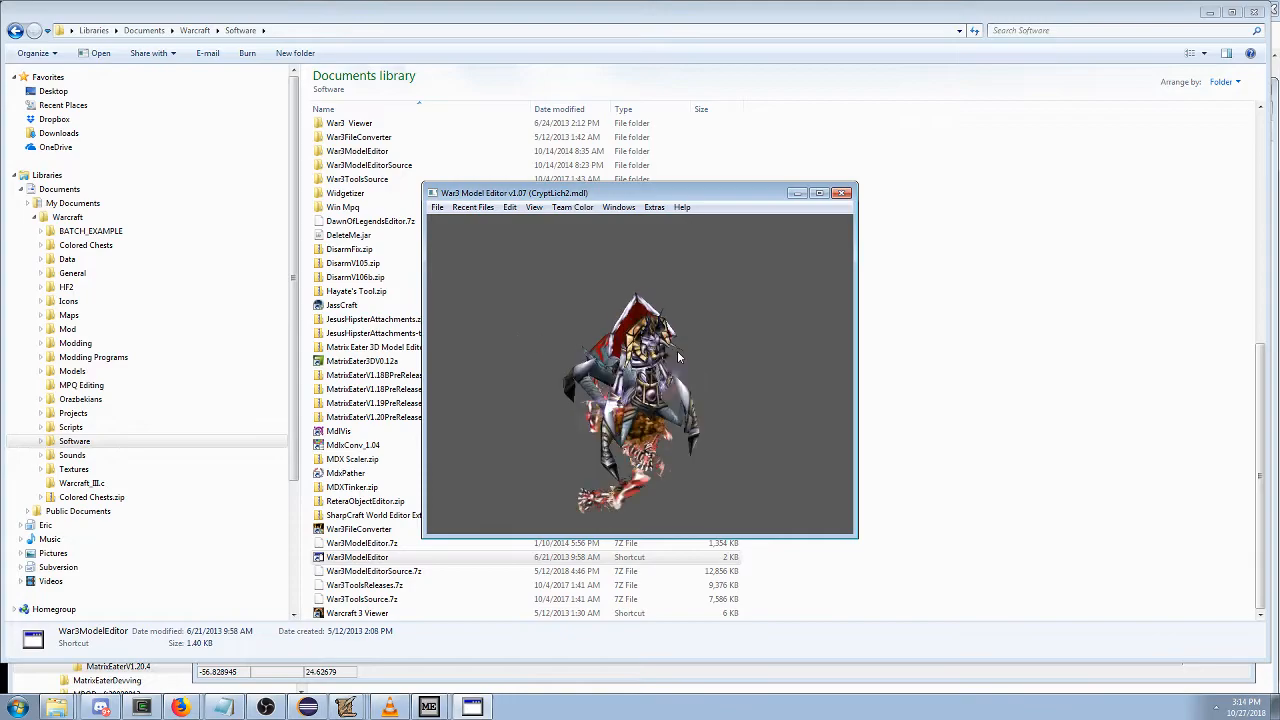
Show the Animation Controller, place it beside the model window and view the model from its side.
left_click(618, 207)
left_click(636, 236)
left_click_drag(635, 228, 1026, 196)
mouse_move(707, 289)
left_mouse_down()
mouse_move(743, 280)
mouse_move(716, 277)
left_mouse_up()
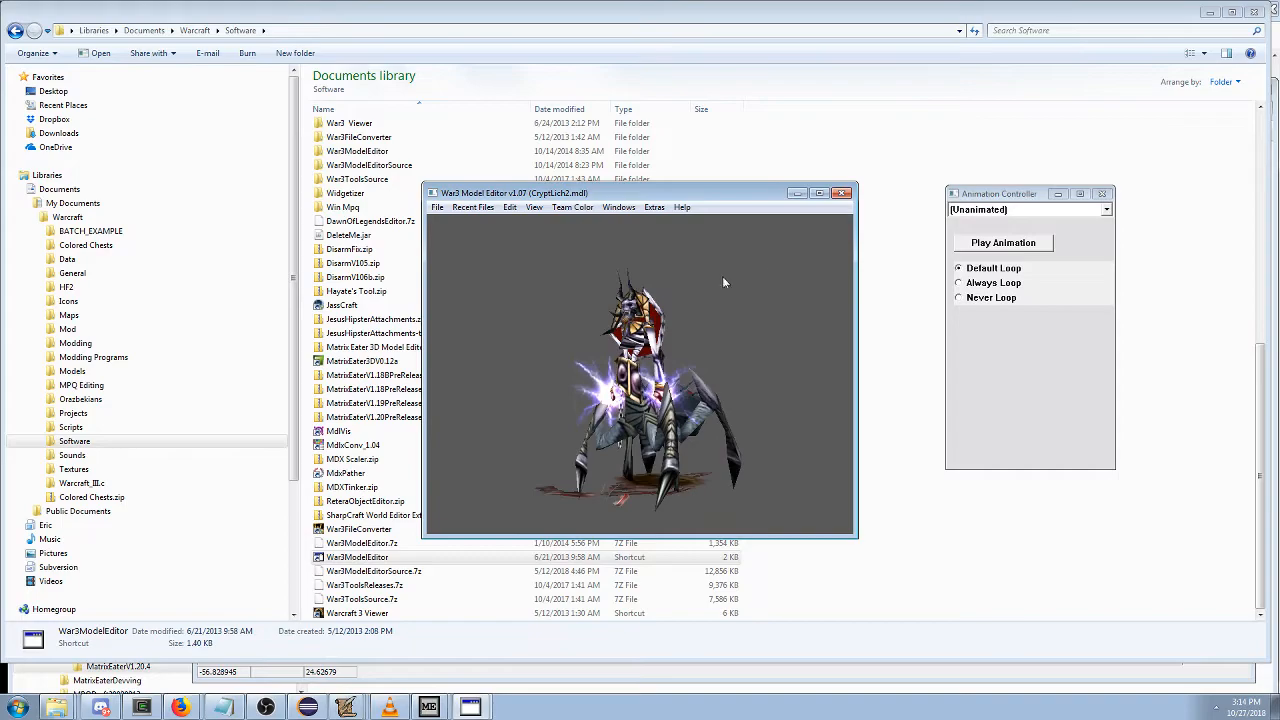
Preview the model's Stand and Stand - 2 animations from a wider view.
left_click(962, 210)
left_click(962, 298)
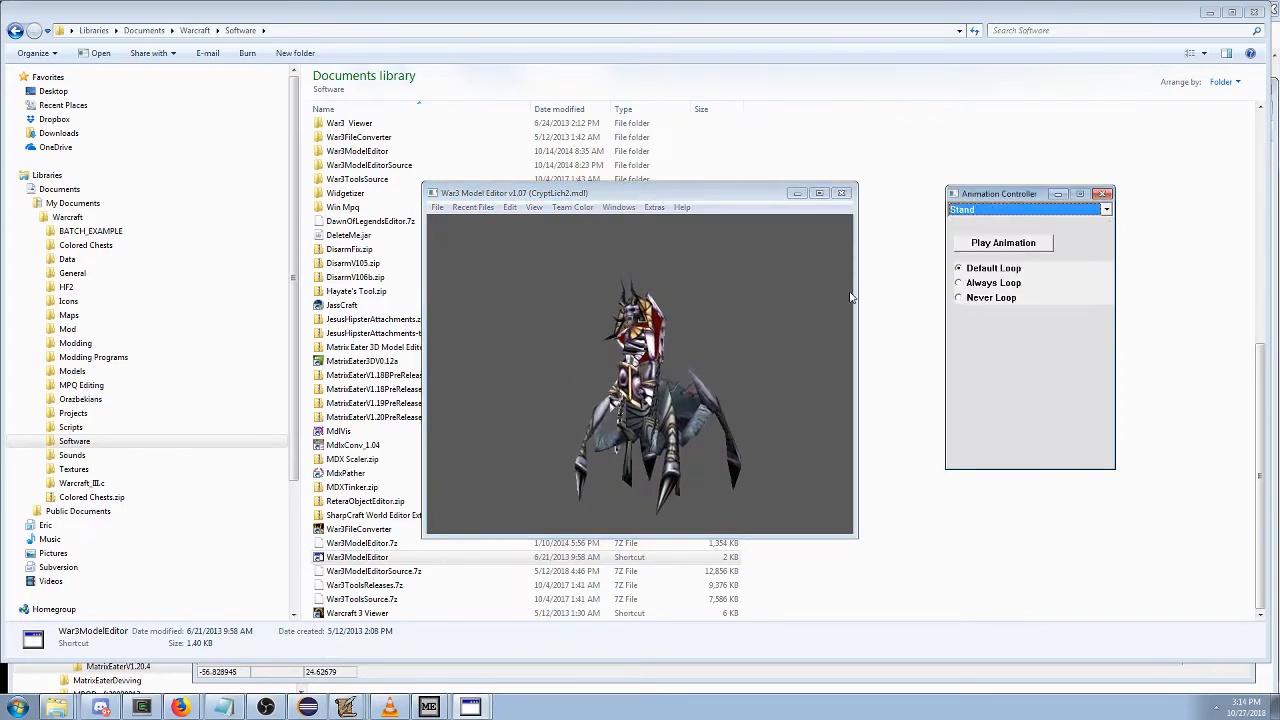
scroll(767, 300, "down", 3)
left_click_drag(767, 300, 725, 295)
left_click(1030, 210)
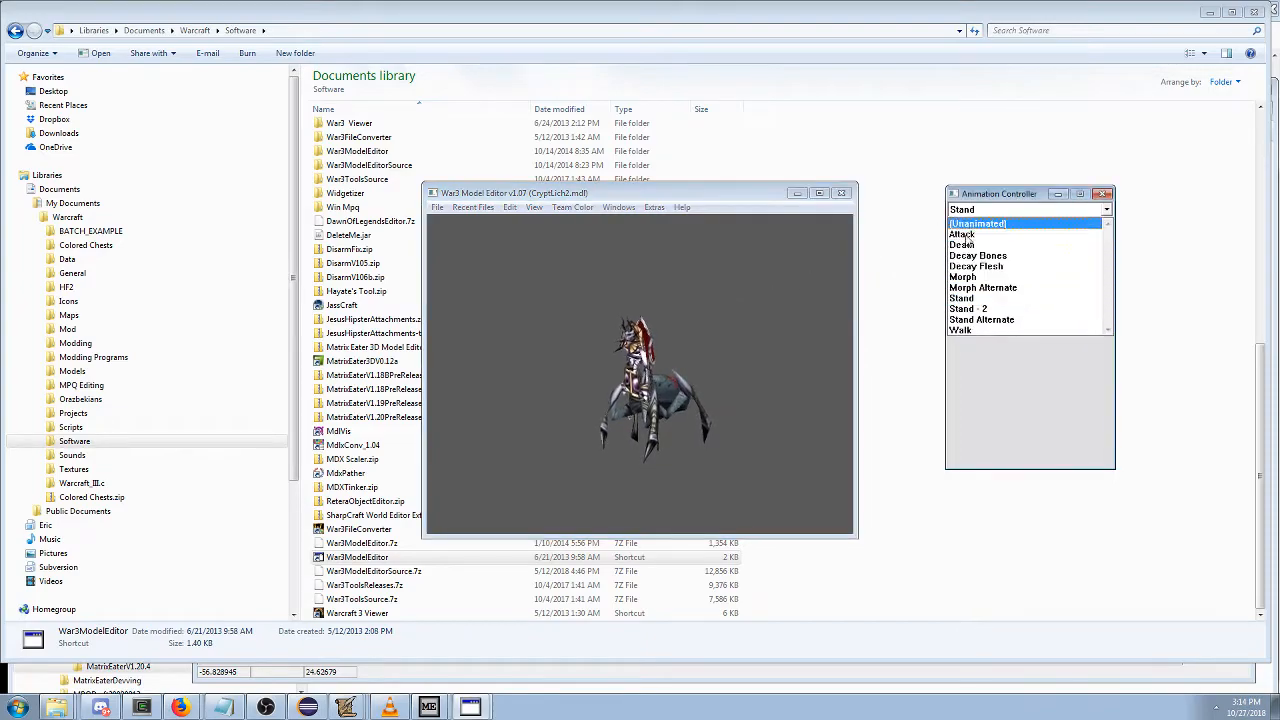
left_click(980, 310)
left_click(700, 307)
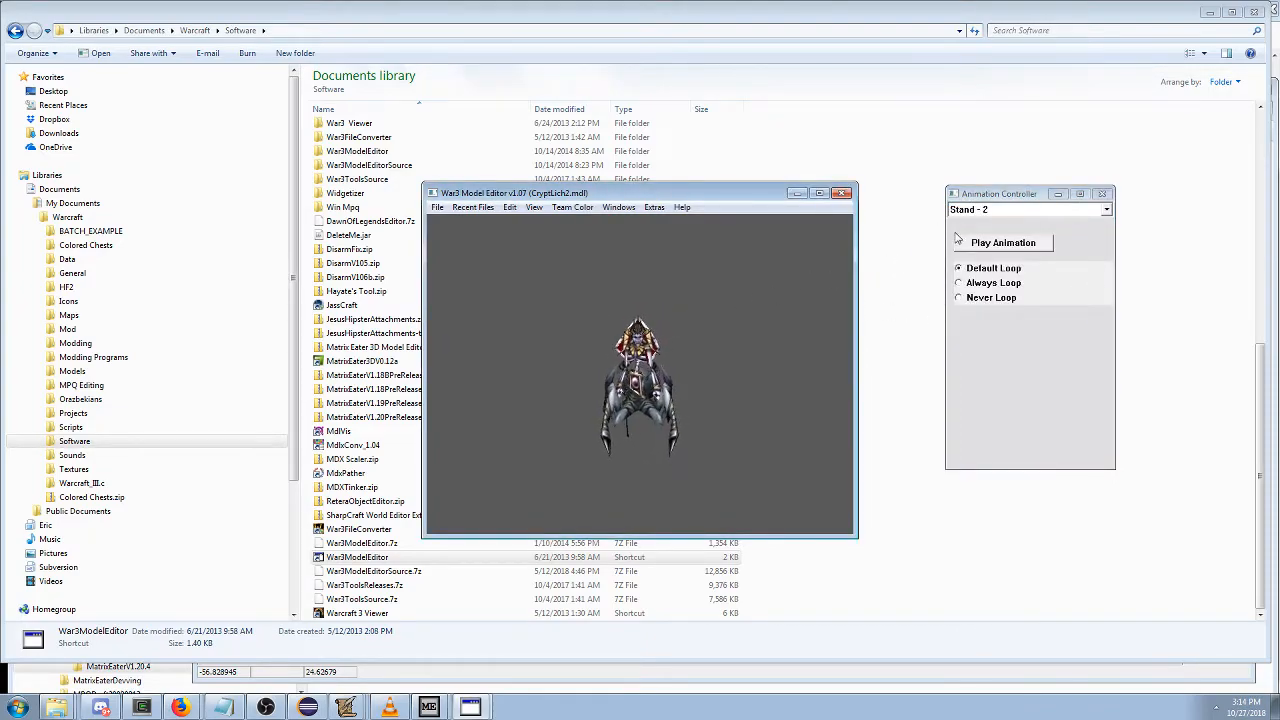
Preview the Stand Alternate and Walk animations, examining the walking model from several sides and distances.
left_click(1000, 210)
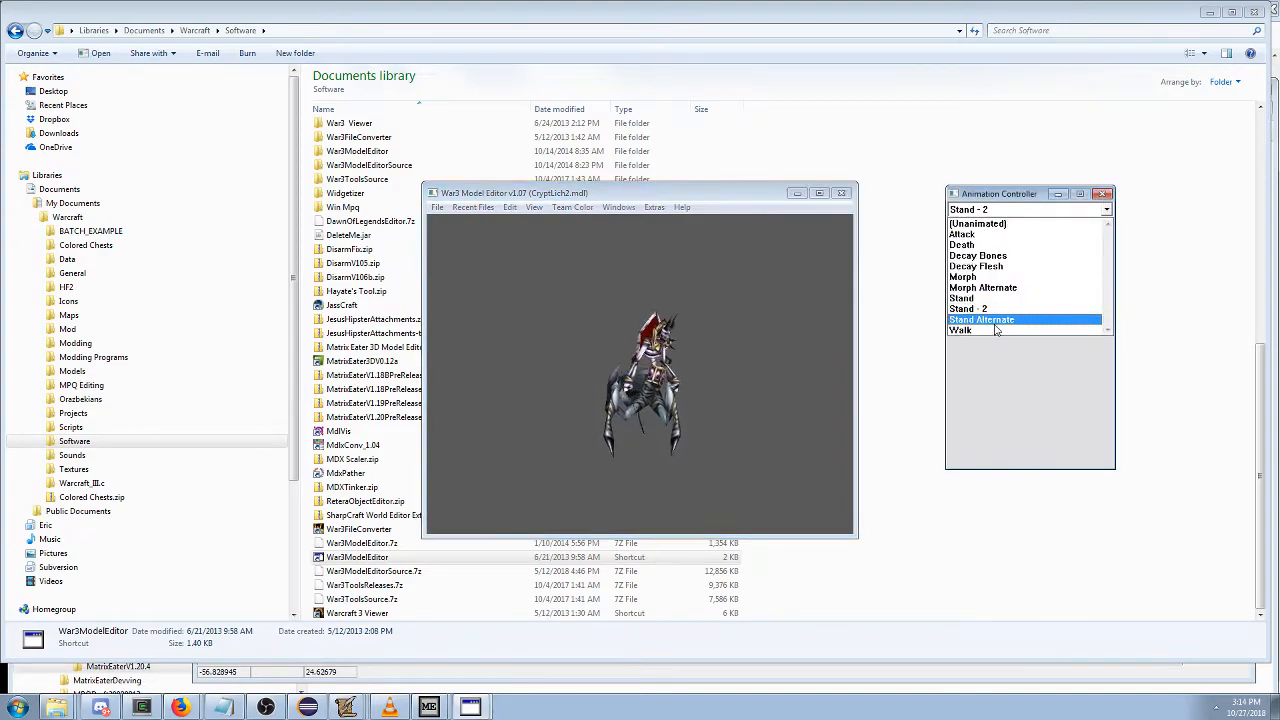
left_click(997, 322)
left_click(985, 211)
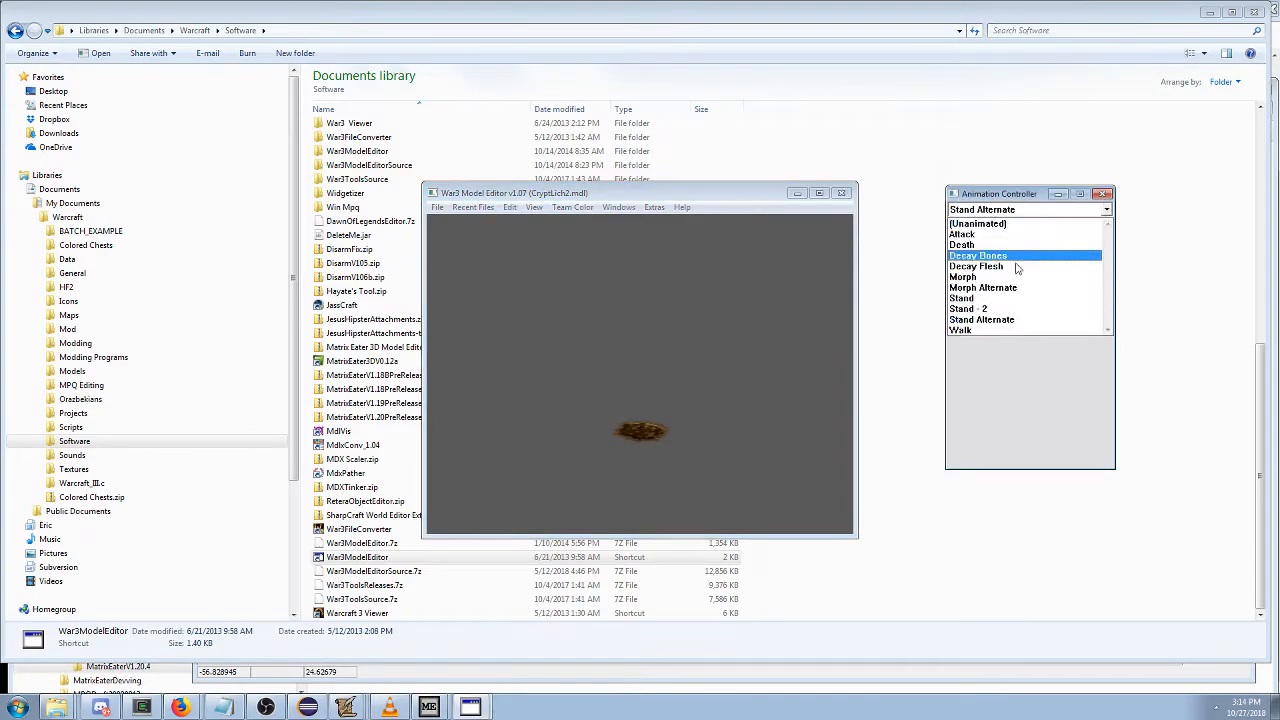
left_click(1000, 327)
left_click_drag(655, 304, 597, 290)
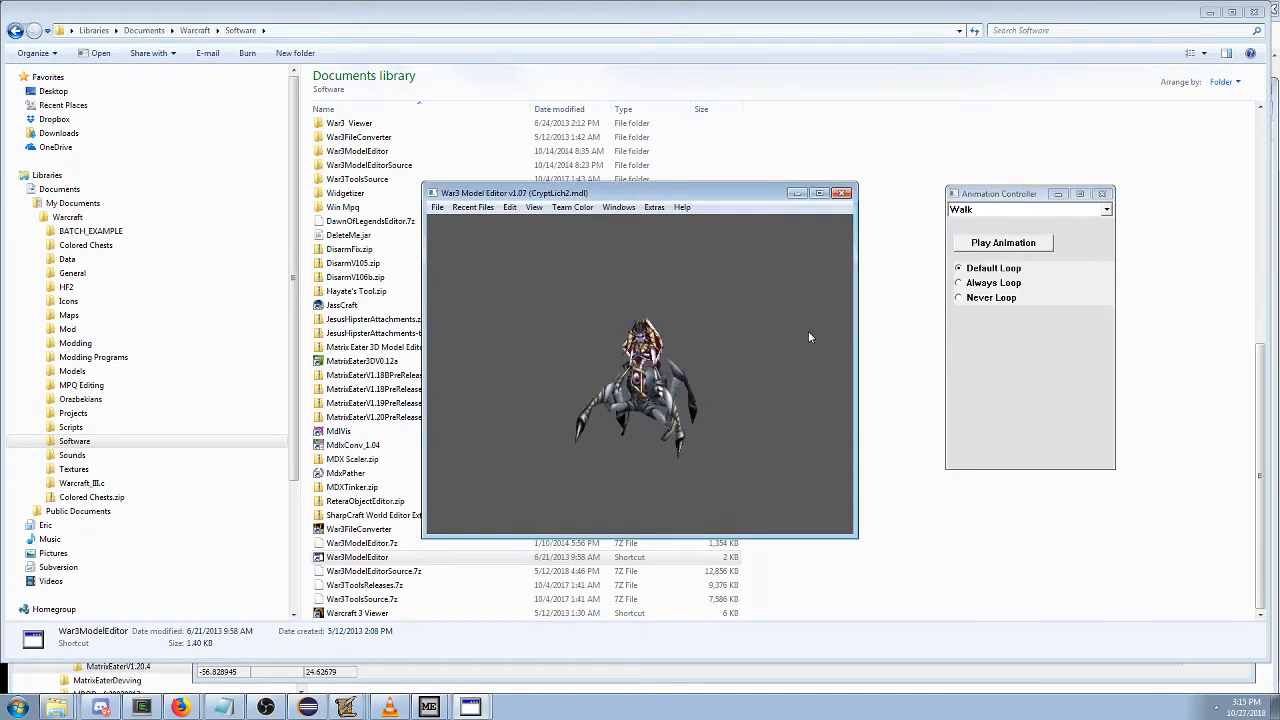
left_click_drag(708, 354, 660, 343)
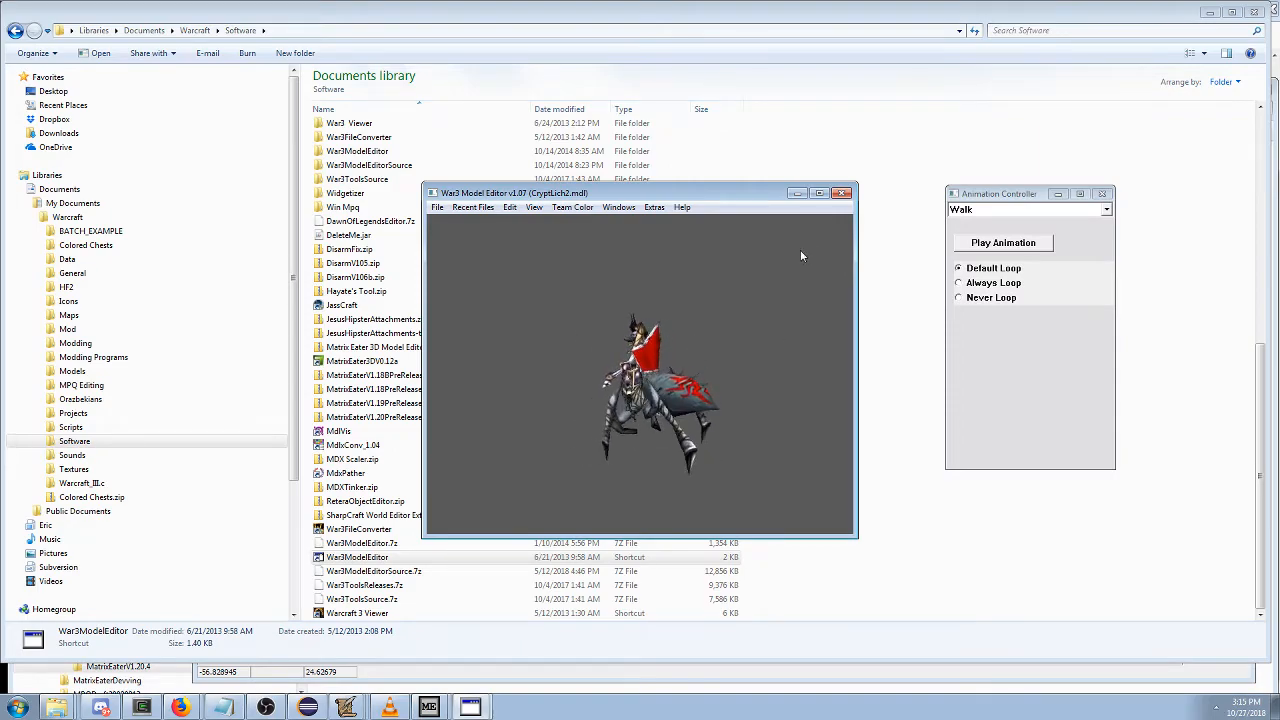
left_click_drag(762, 296, 732, 302)
scroll(738, 292, "down", 3)
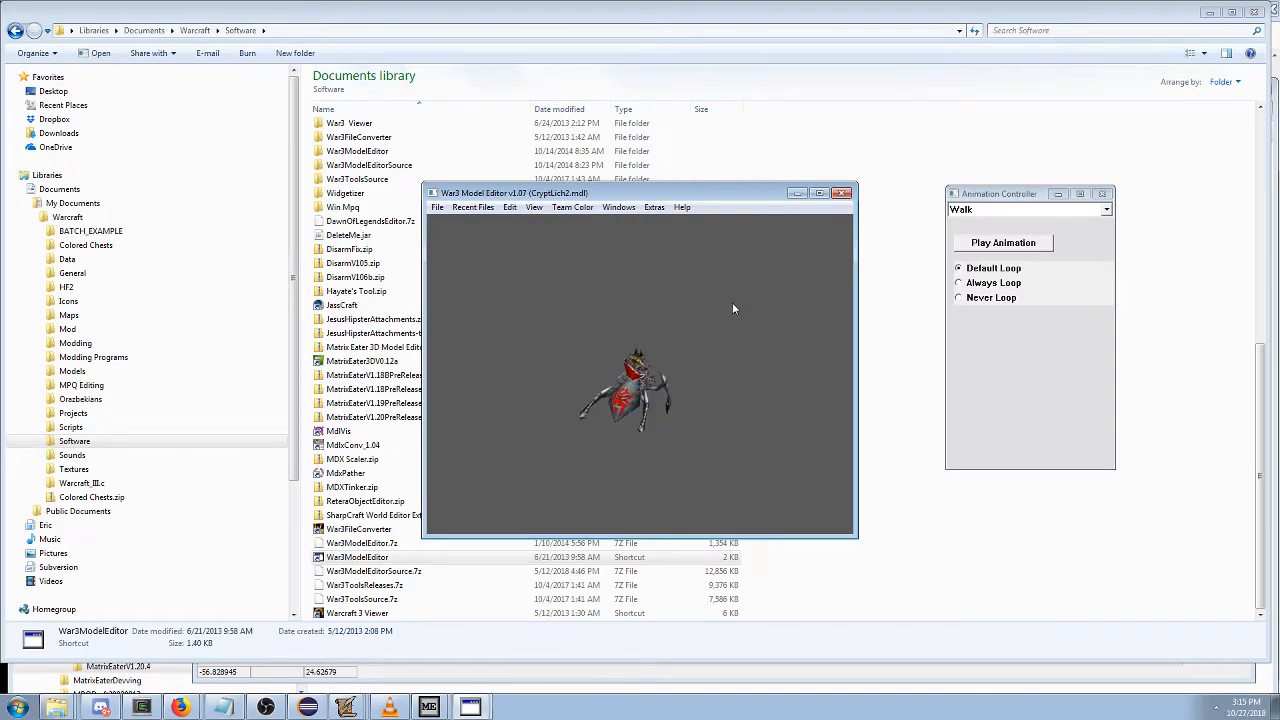
scroll(778, 263, "up", 3)
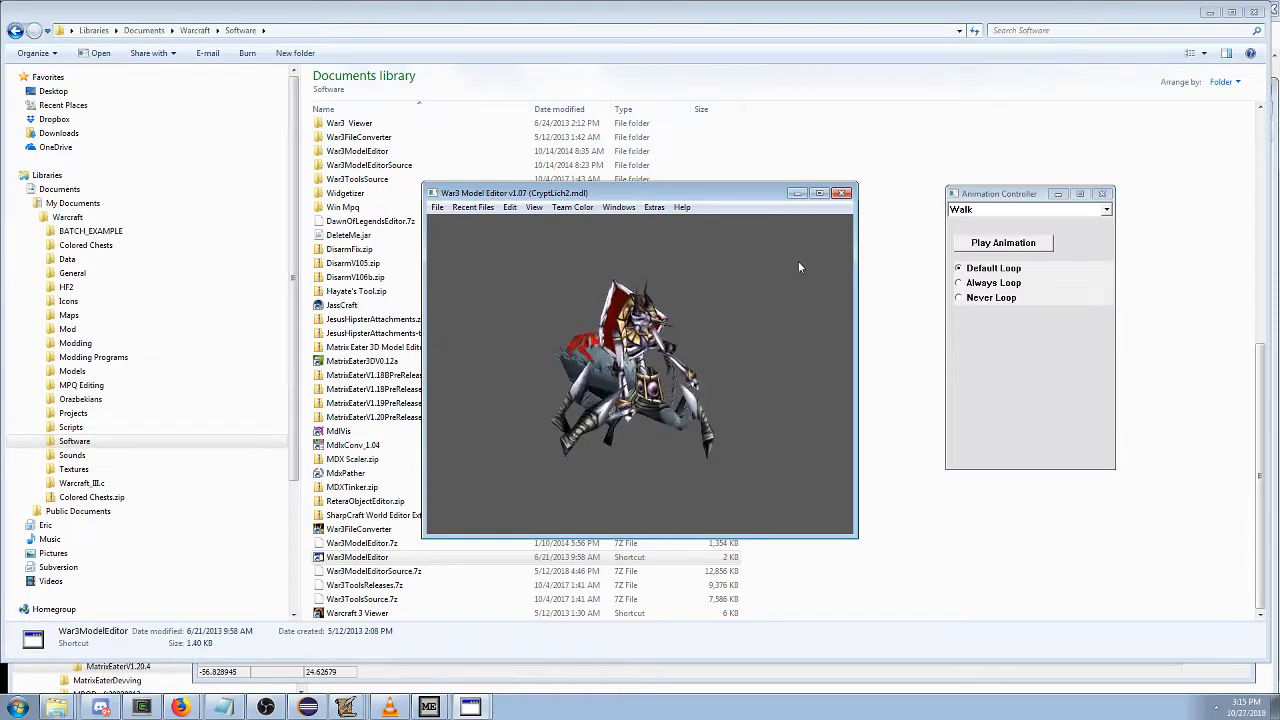
Play the Attack animation repeatedly and examine the Lich upper body's join up close.
left_click(1000, 209)
left_click(998, 235)
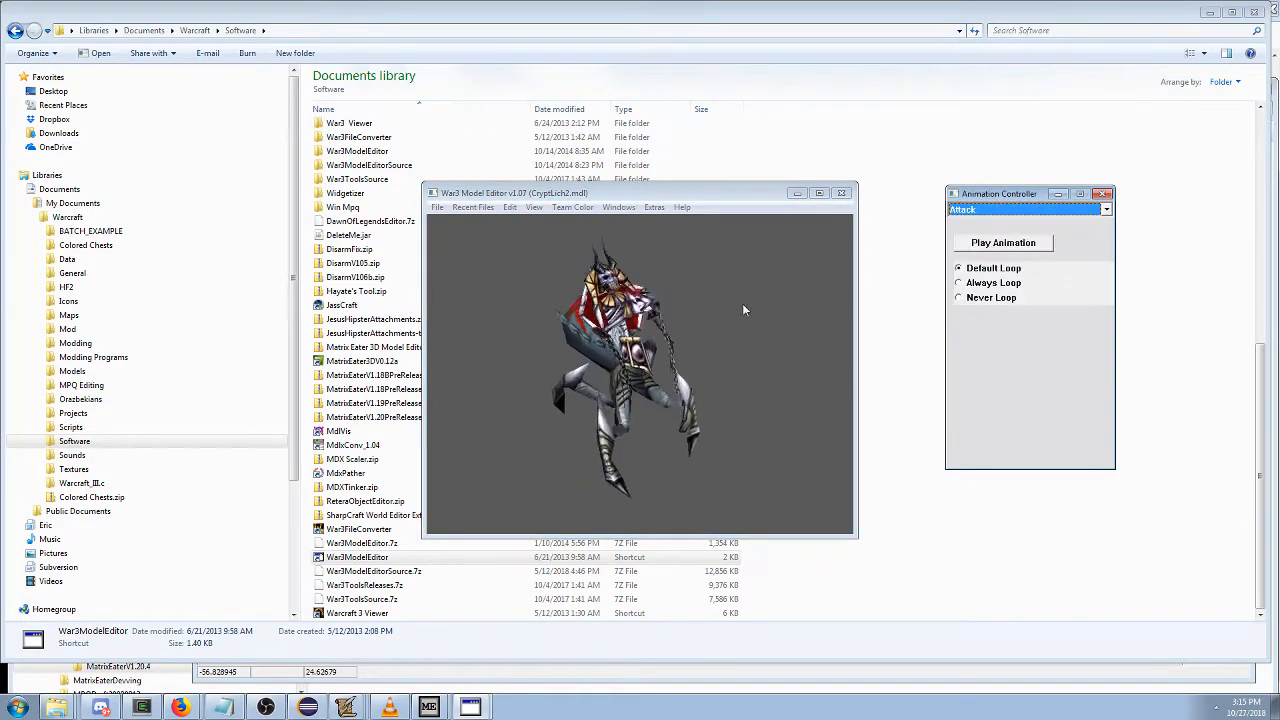
left_click_drag(761, 301, 708, 291)
left_click(968, 246)
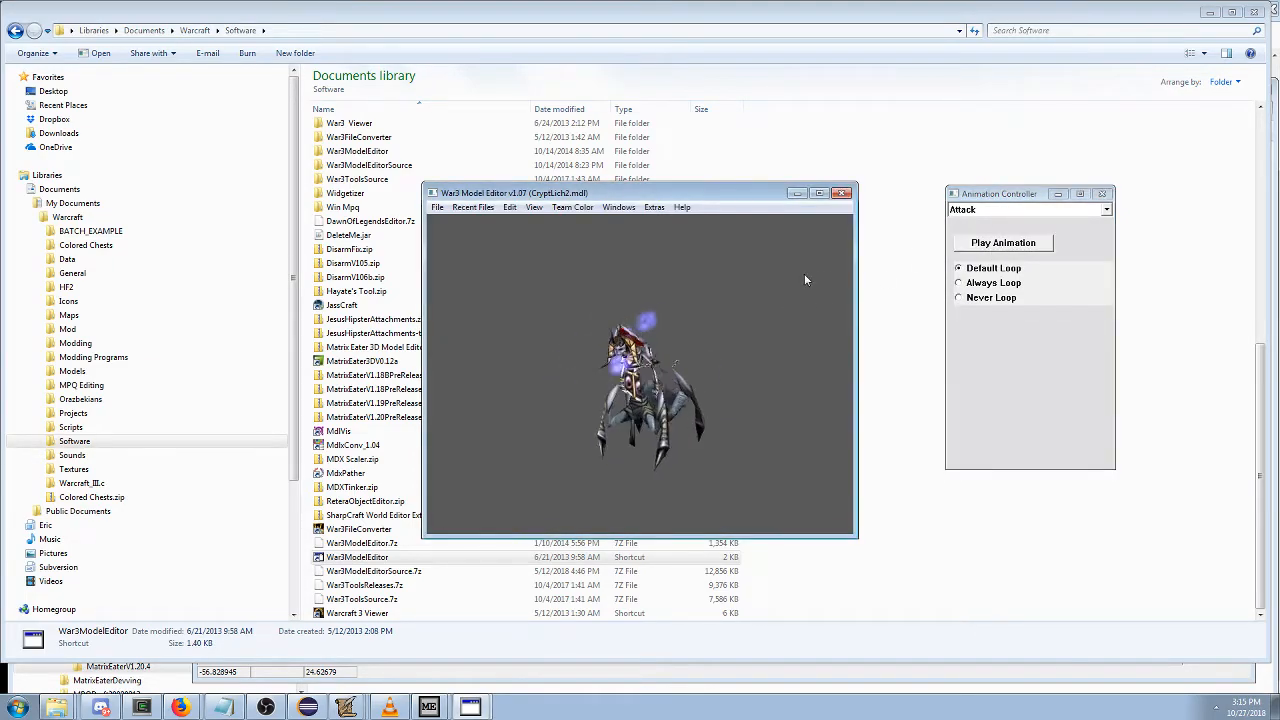
left_click(960, 246)
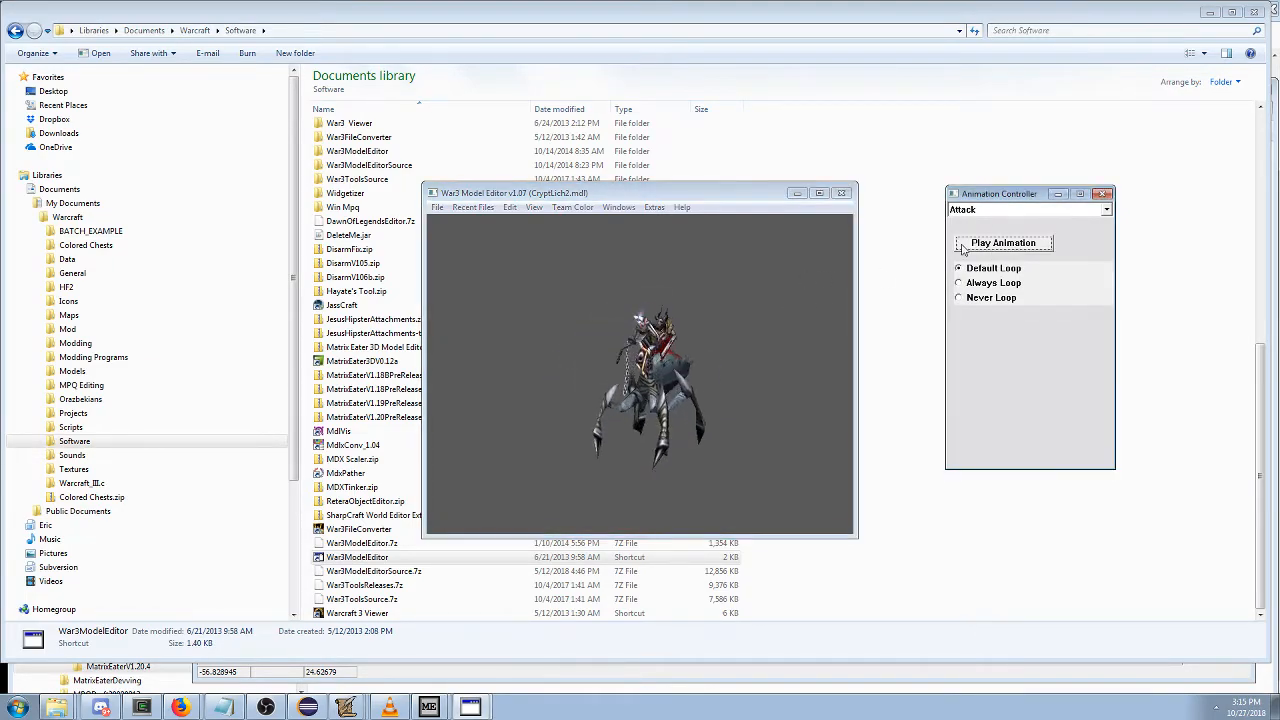
left_click(735, 289)
scroll(692, 329, "up", 3)
scroll(633, 330, "up", 3)
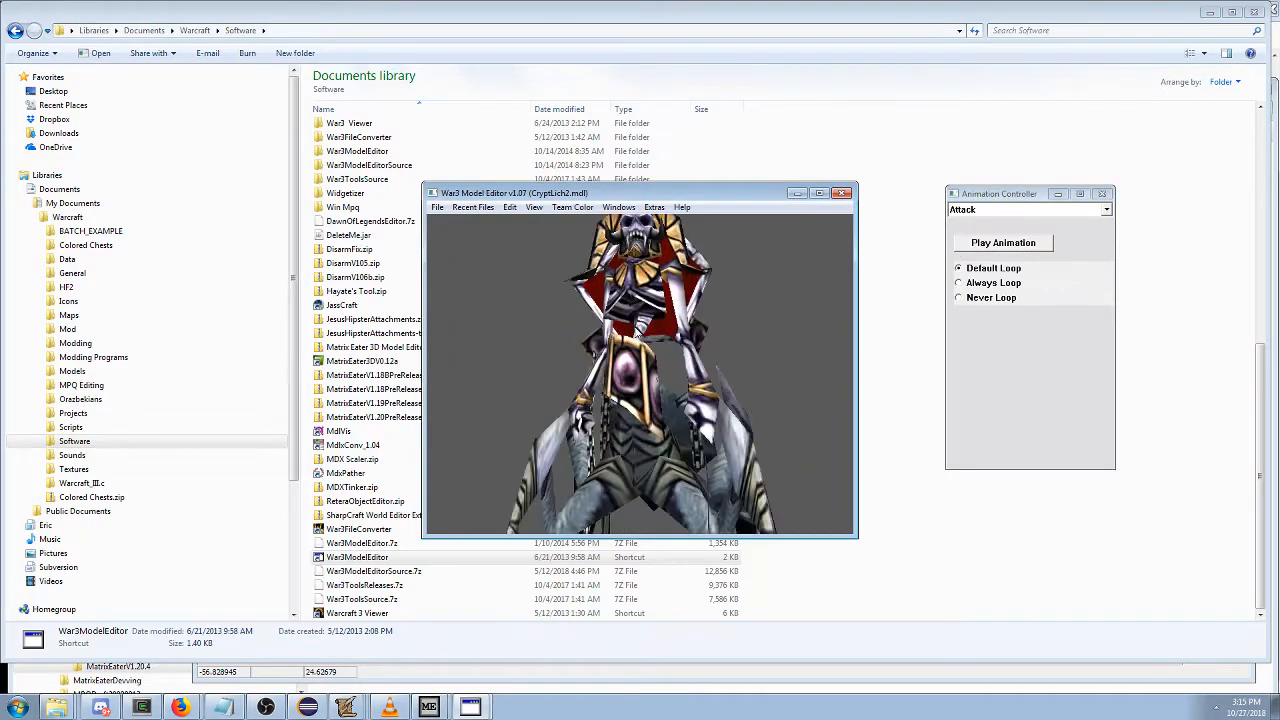
left_click(982, 250)
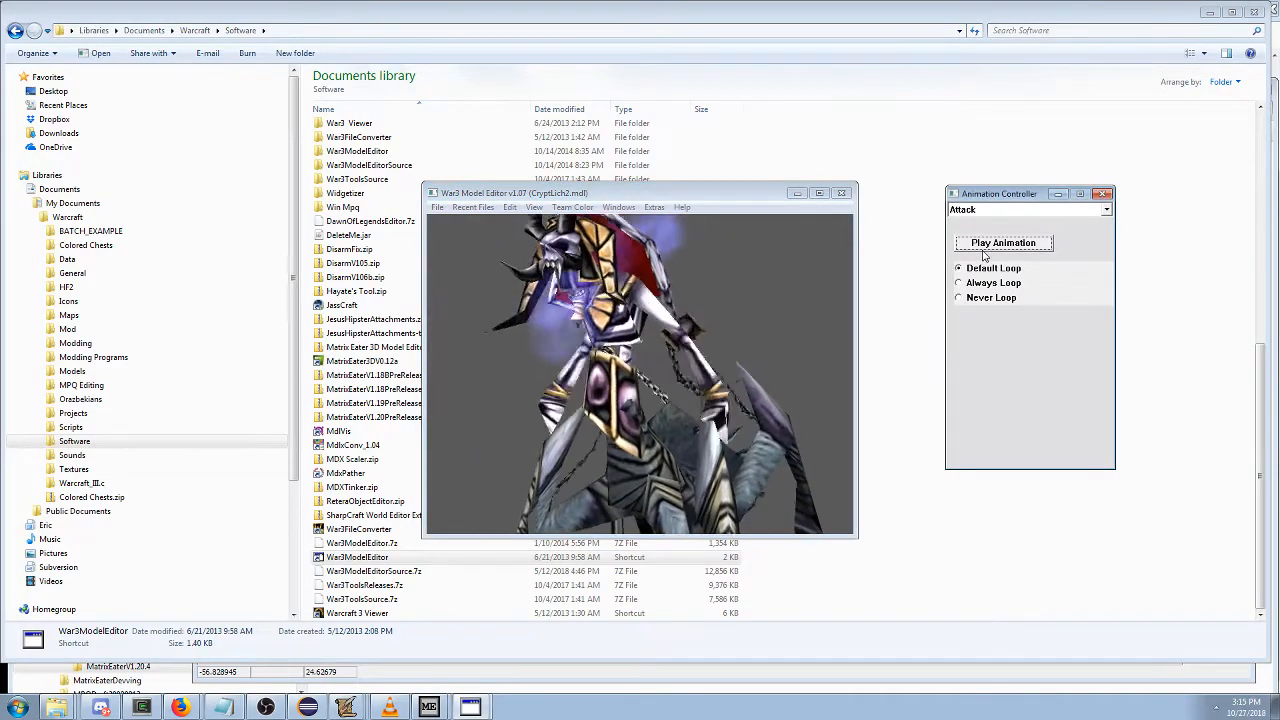
Replay the Attack animation several times, examining the model from the front, sides and back up close and at full-body distance.
left_click(721, 341)
left_click_drag(721, 341, 743, 333)
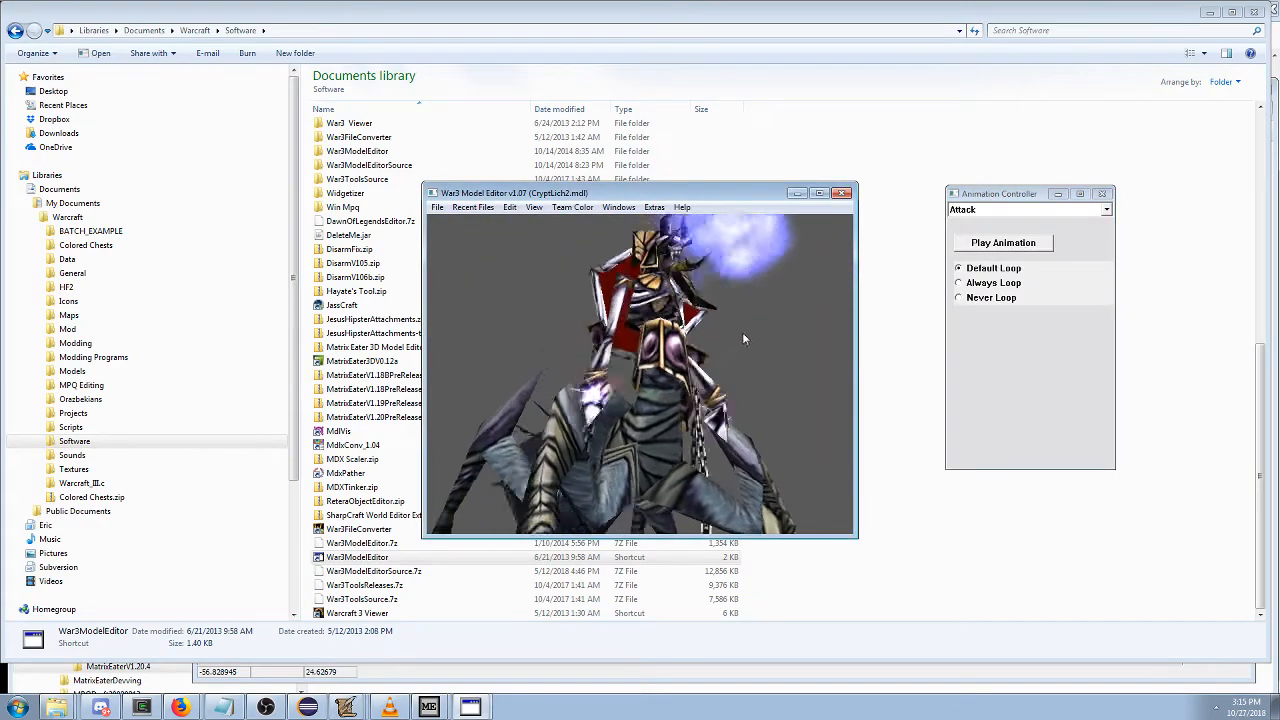
left_click(1018, 249)
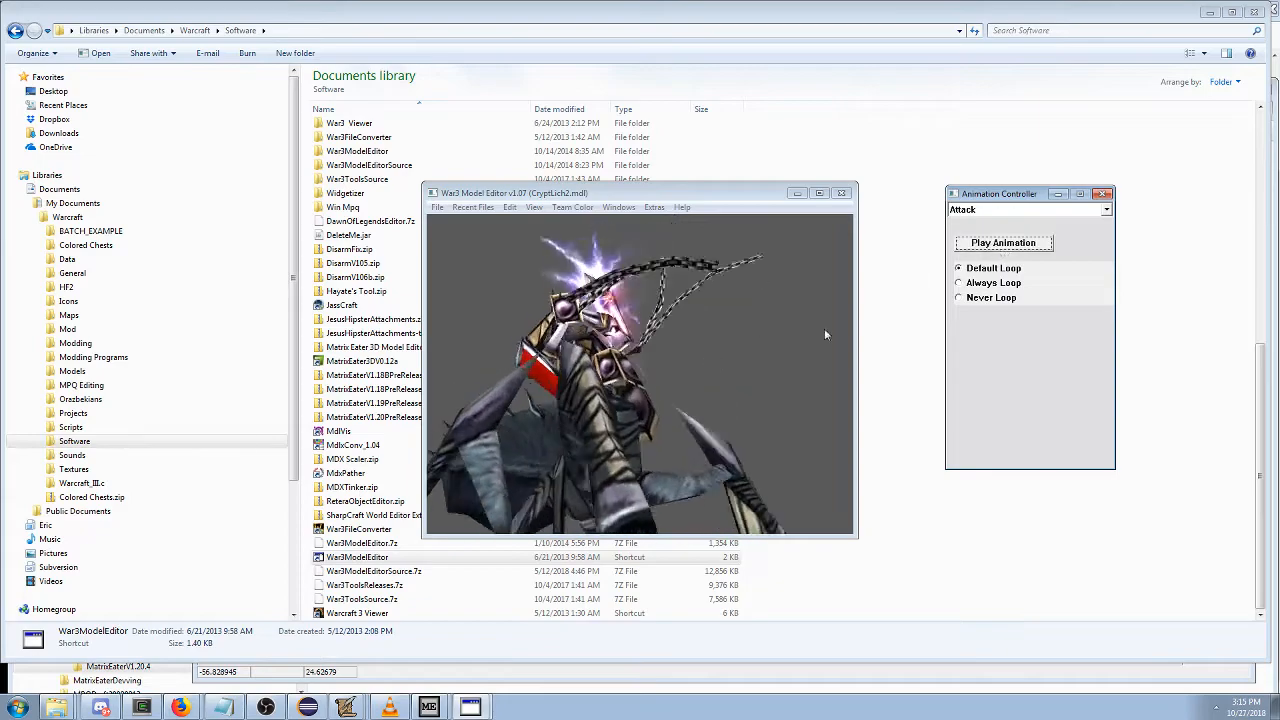
left_click(675, 410)
left_click_drag(703, 382, 613, 400)
left_click_drag(704, 360, 645, 393)
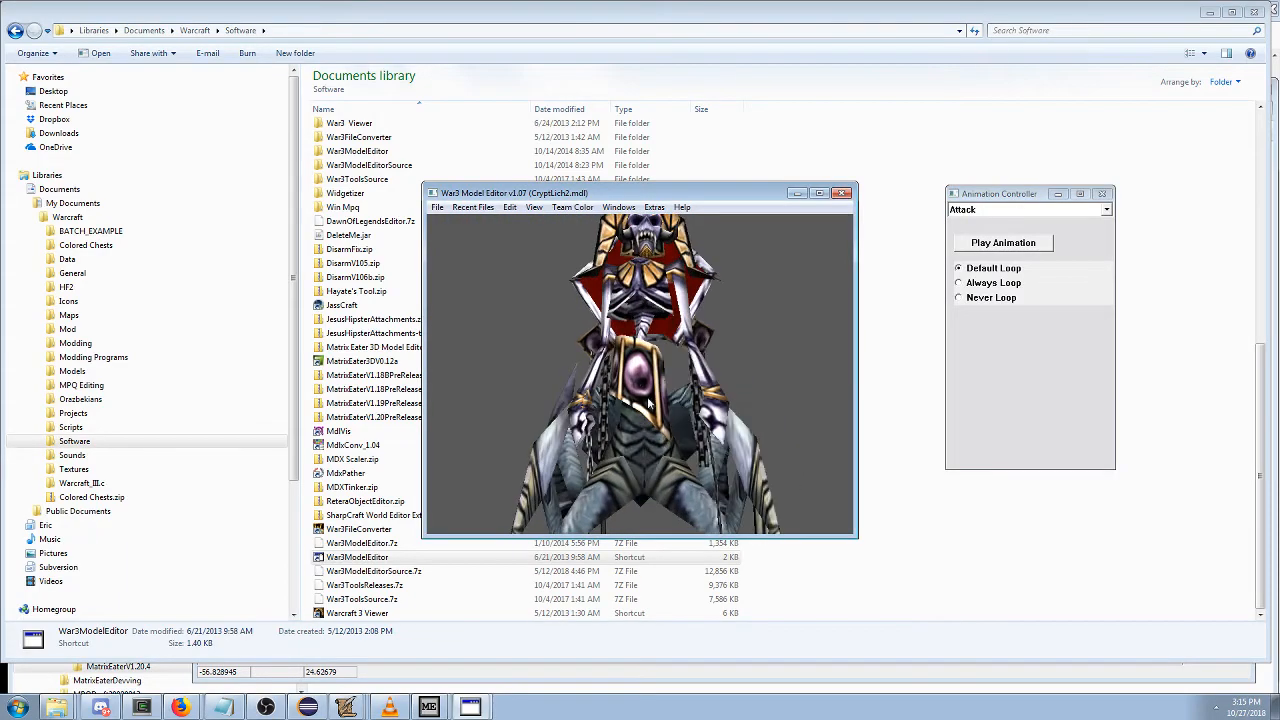
left_click(1026, 247)
left_click_drag(770, 320, 566, 334)
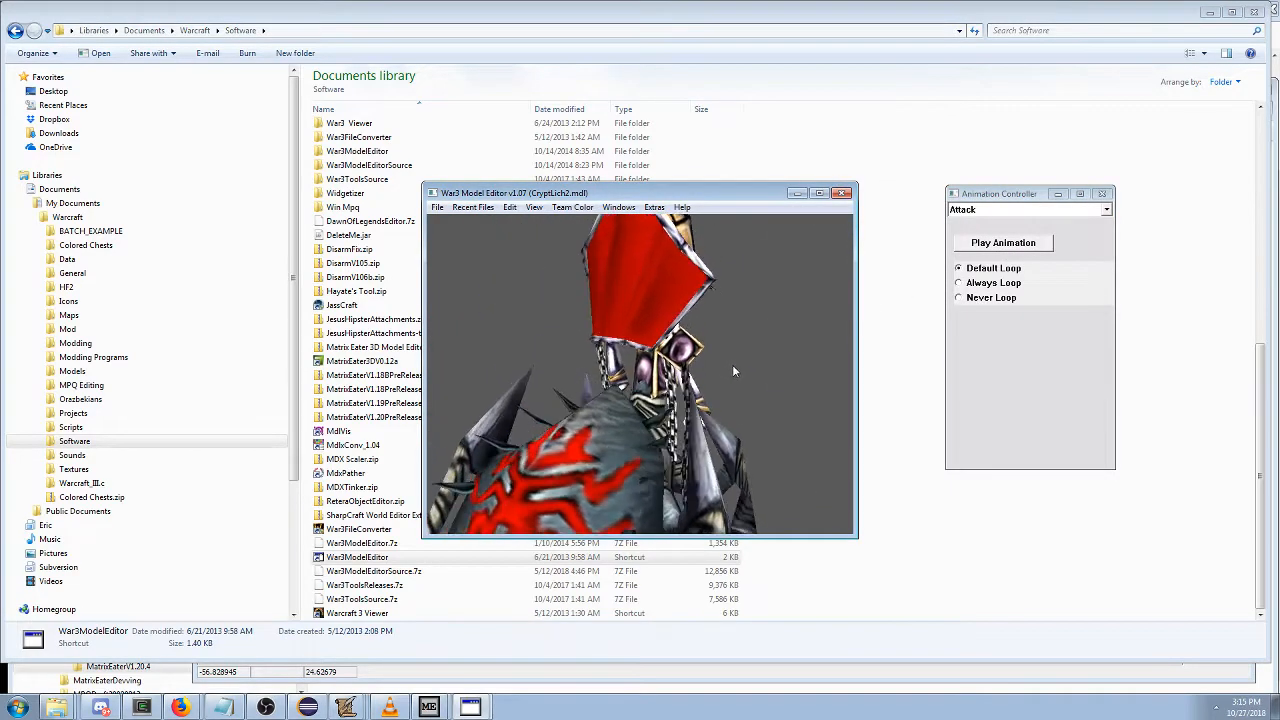
scroll(828, 333, "down", 5)
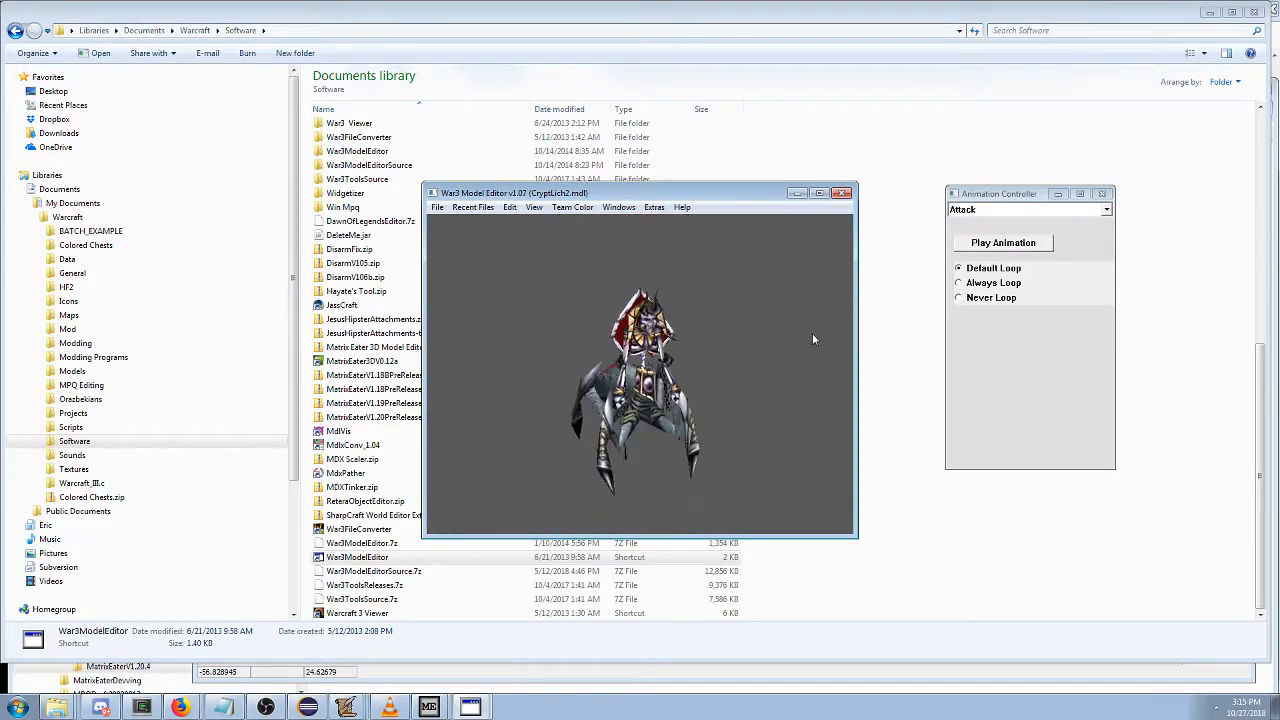
left_click(992, 246)
left_click(696, 331)
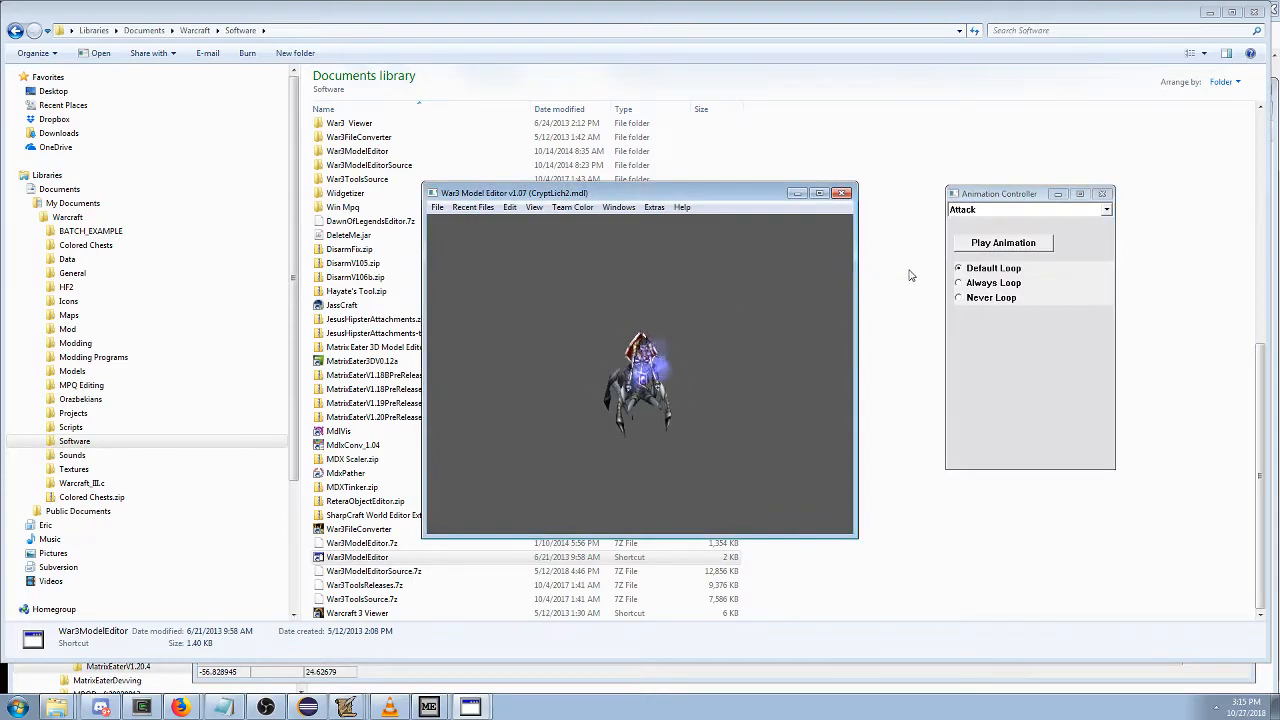
Preview the Stand animation again and view the whole model from its side.
left_click(990, 210)
left_click(1000, 301)
left_click(753, 368)
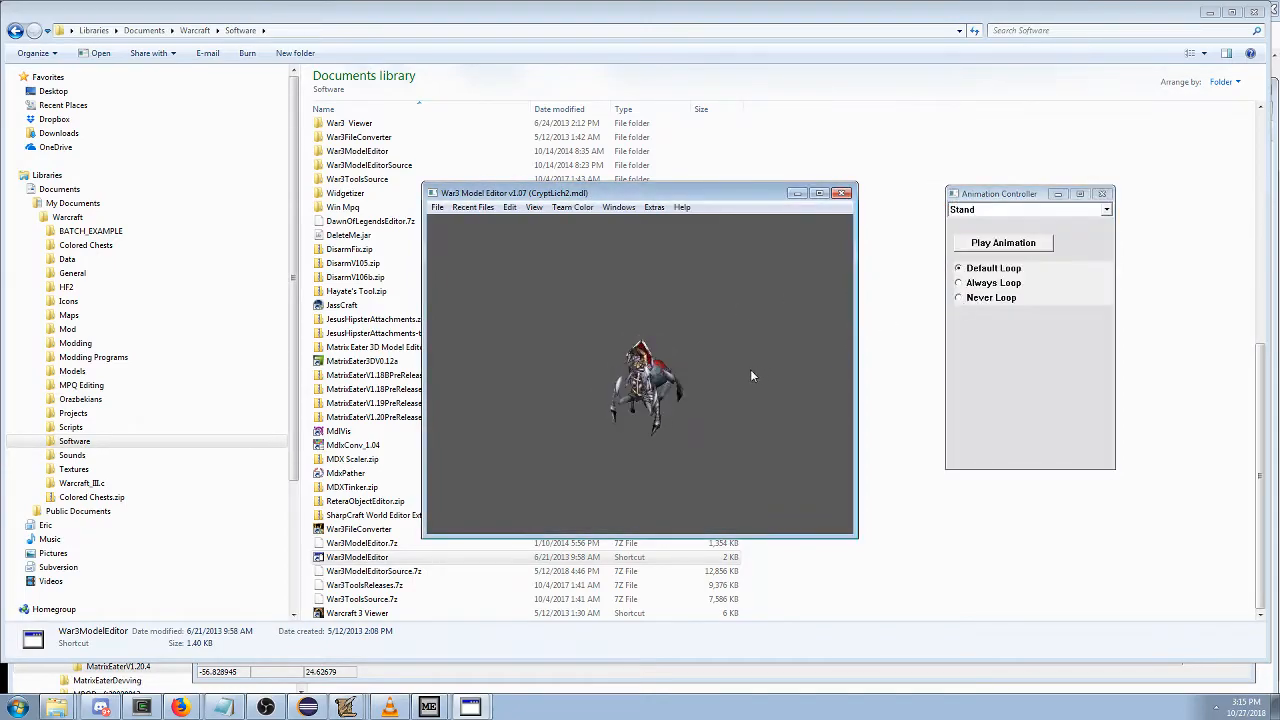
left_click_drag(758, 375, 675, 388)
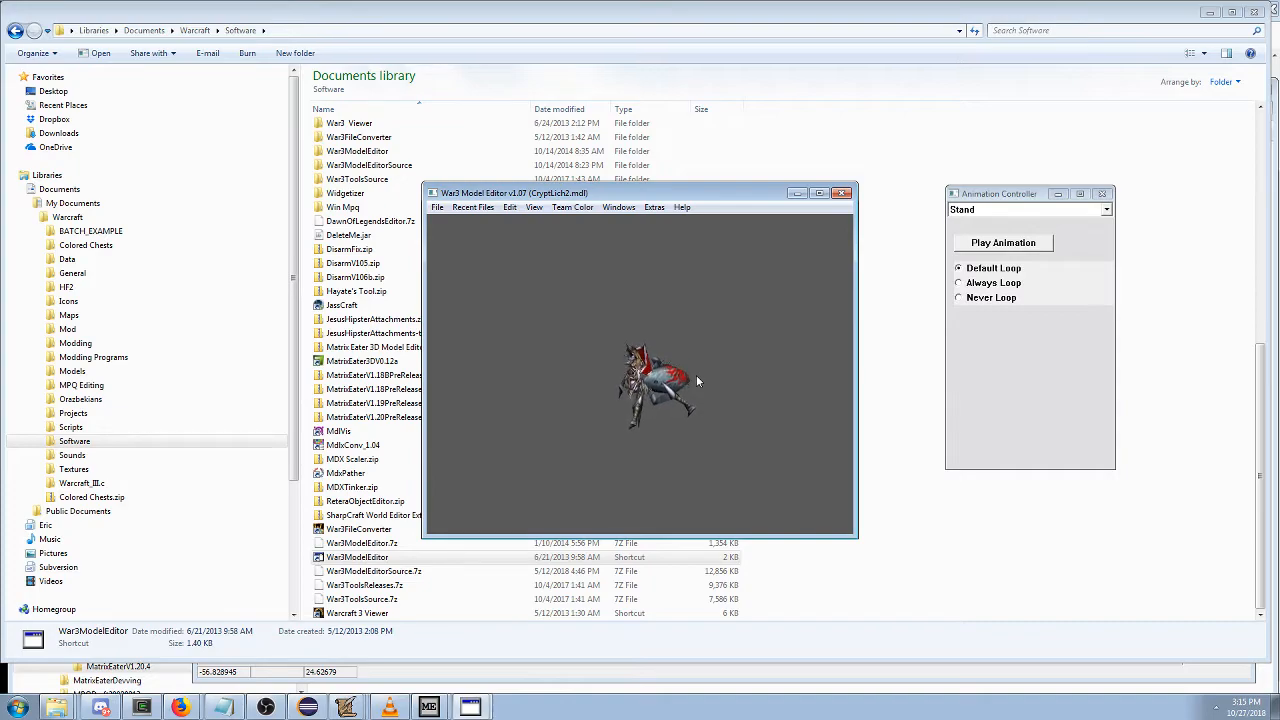
left_click(170, 687)
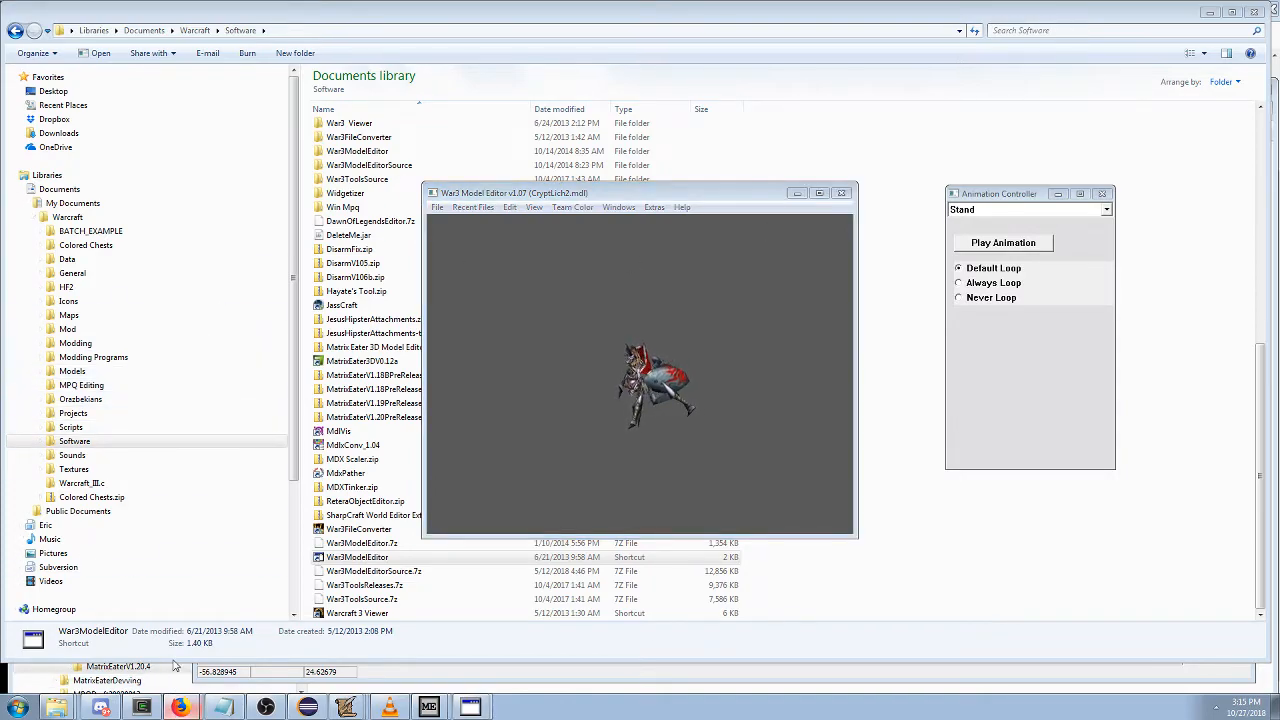